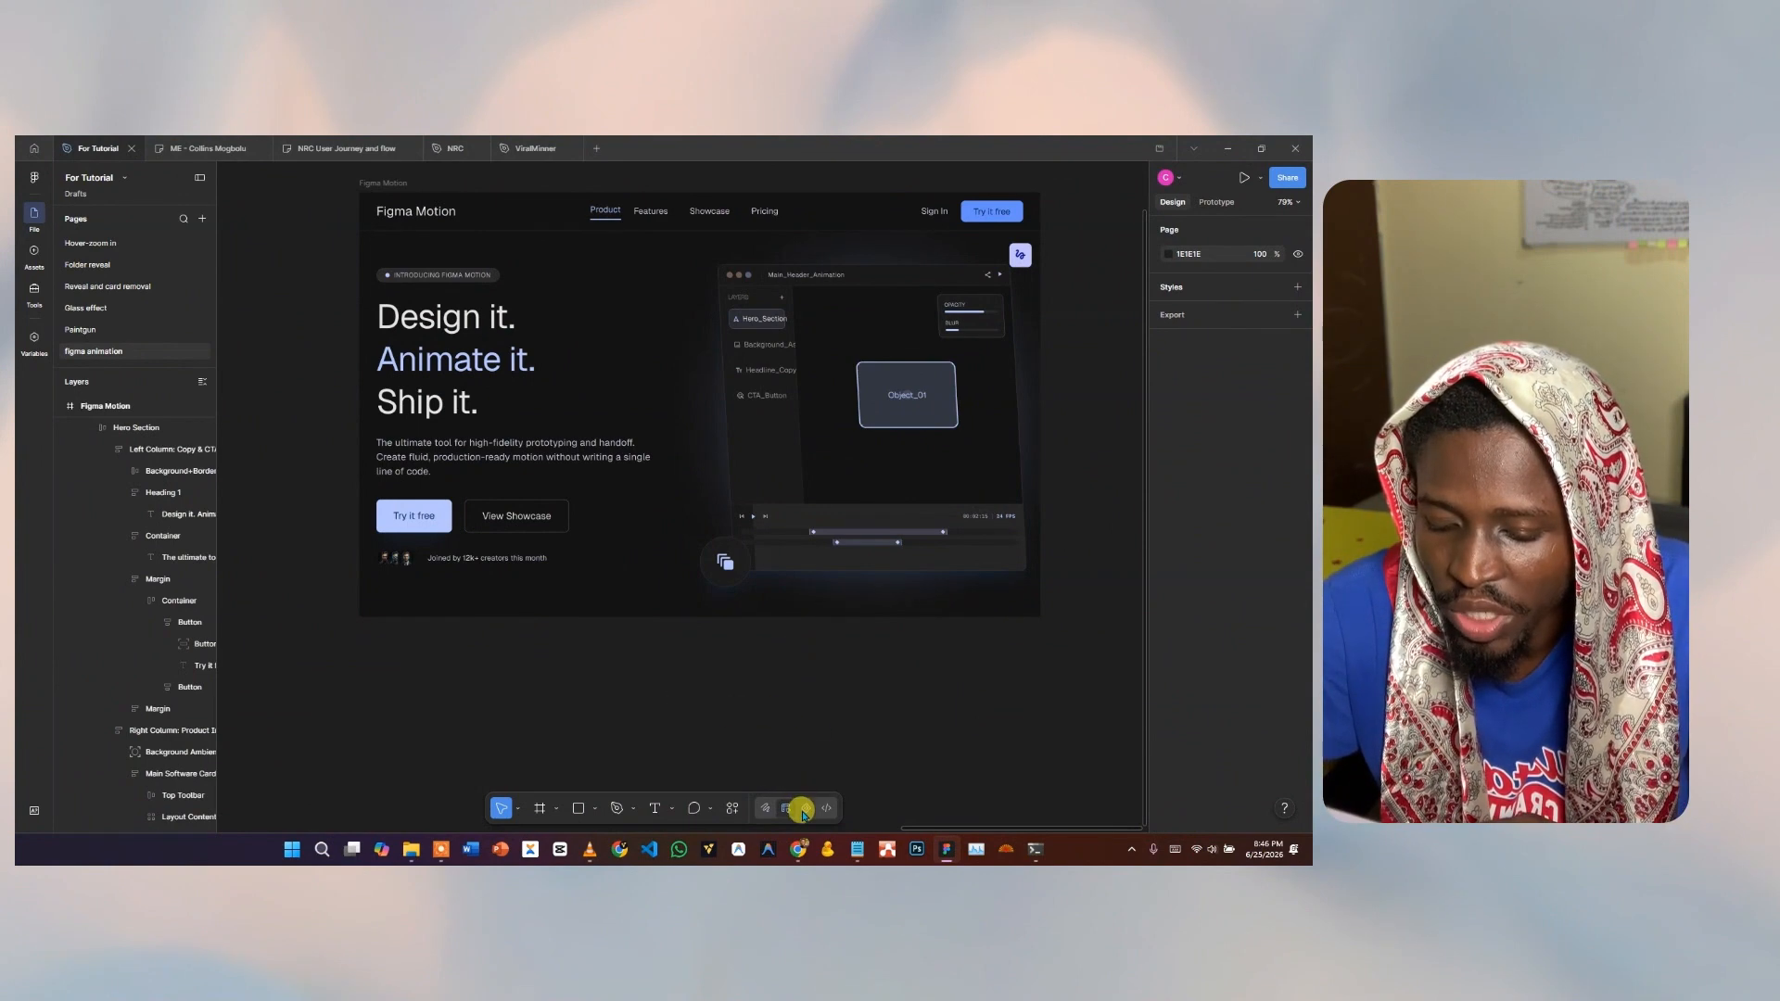
Turn on Motion mode and drill into the hero frame to select the Heading 1 text block.
click(803, 810)
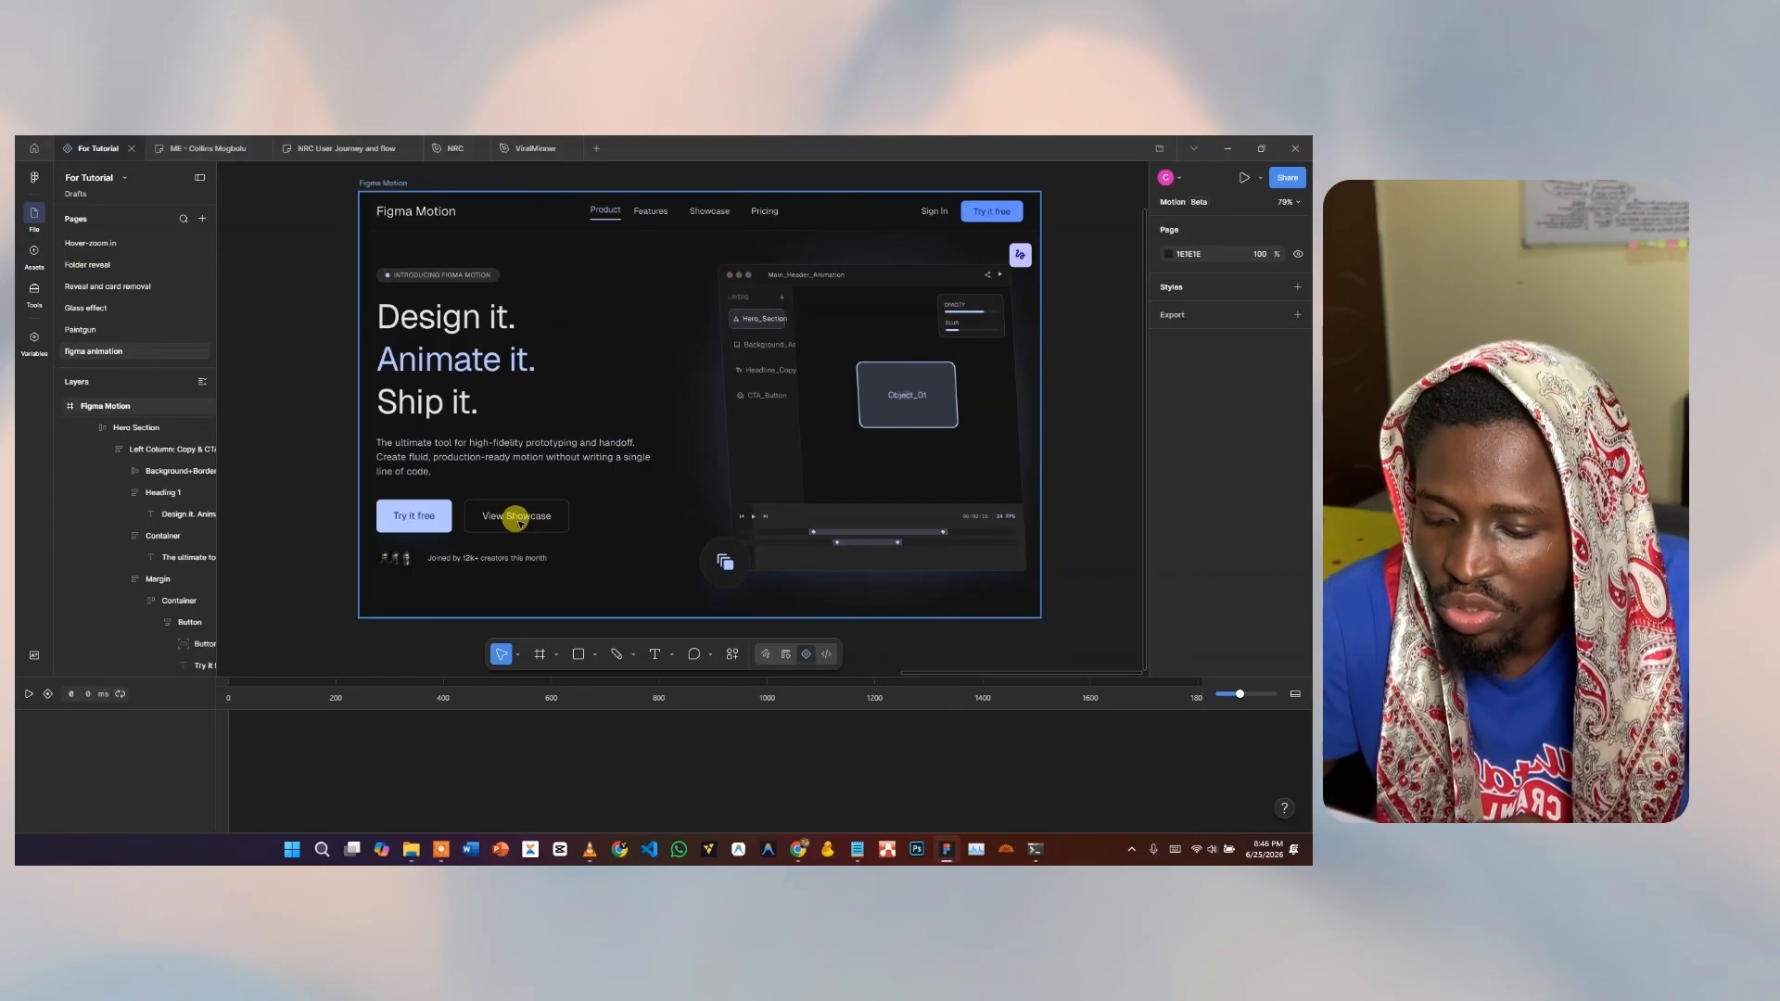
click(459, 364)
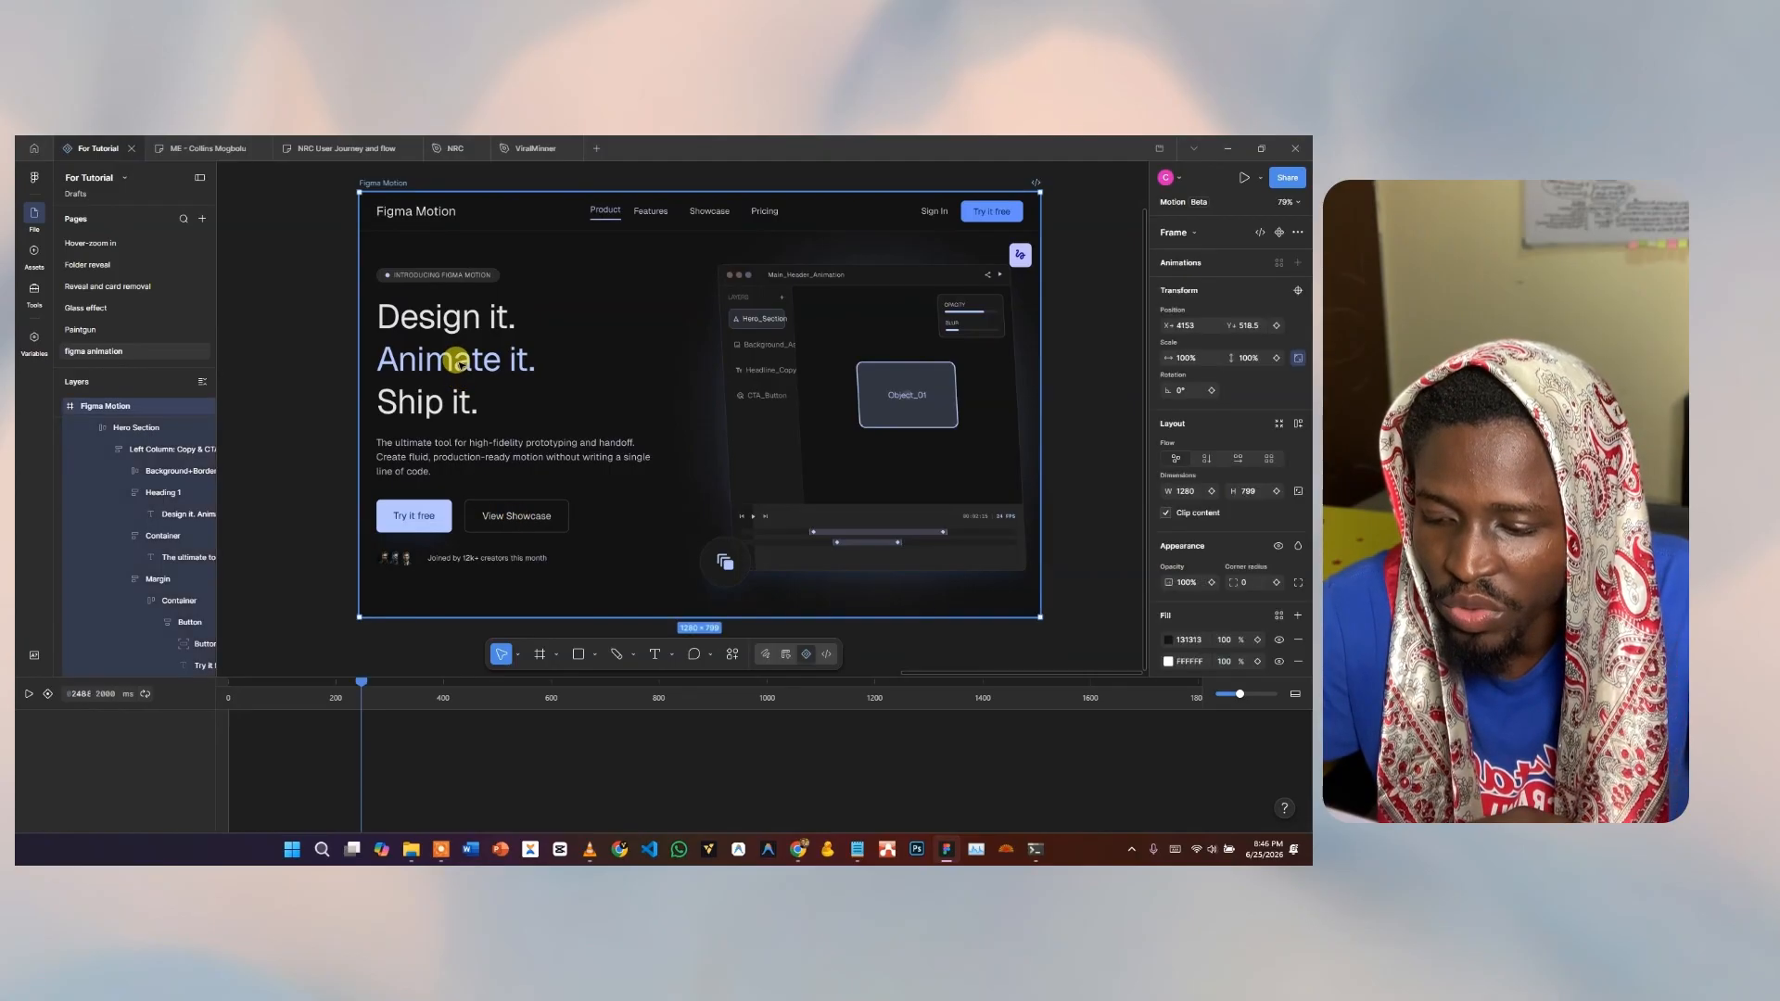
double_click(459, 363)
double_click(459, 363)
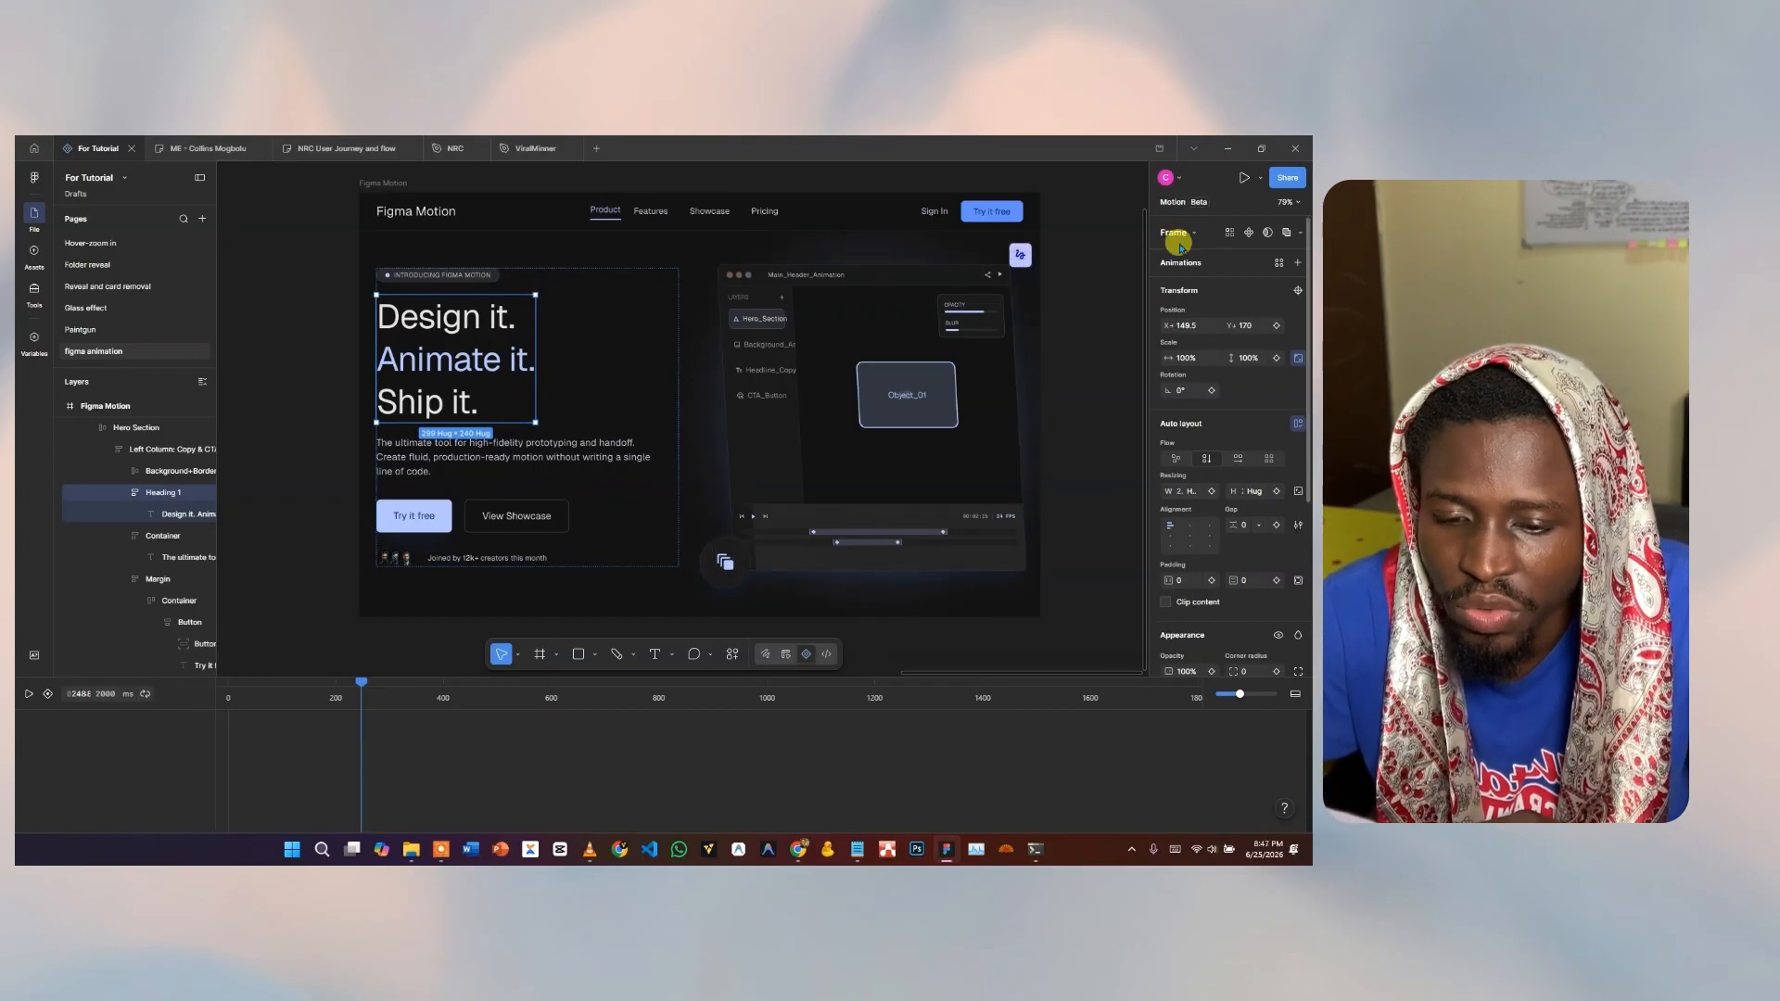
Open the Animations presets and rewind the timeline playhead to 0 ms.
click(1278, 265)
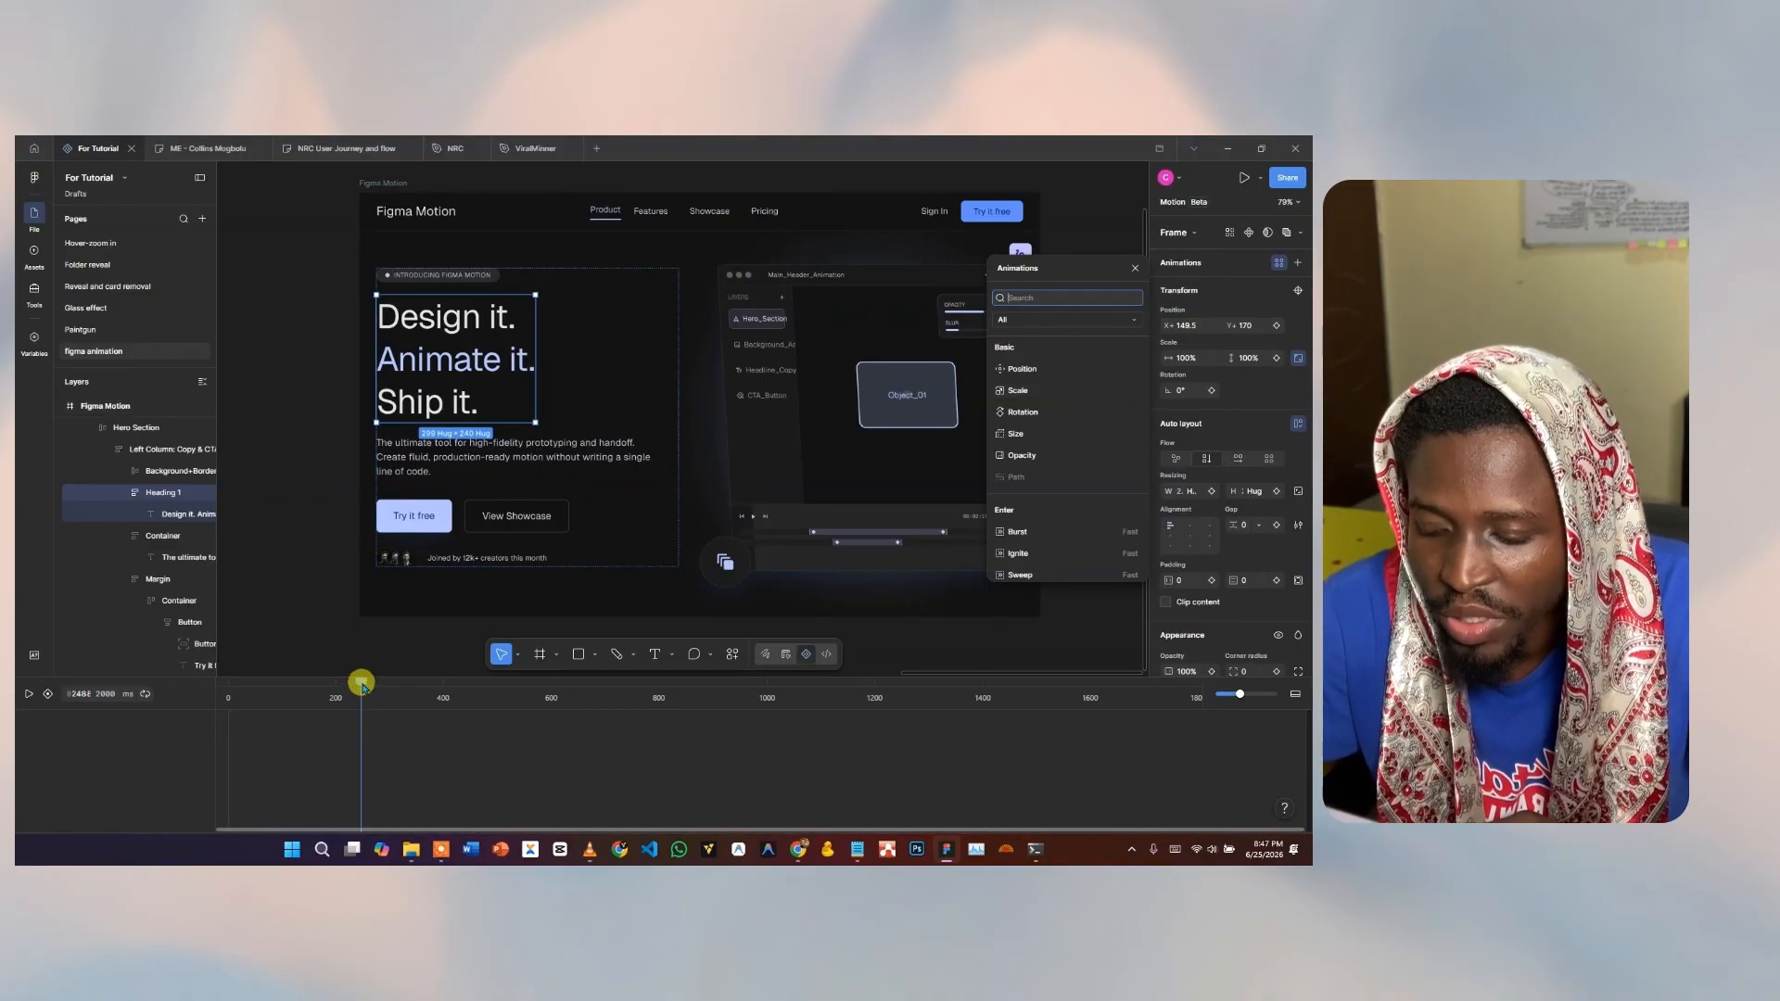
drag(362, 686, 198, 695)
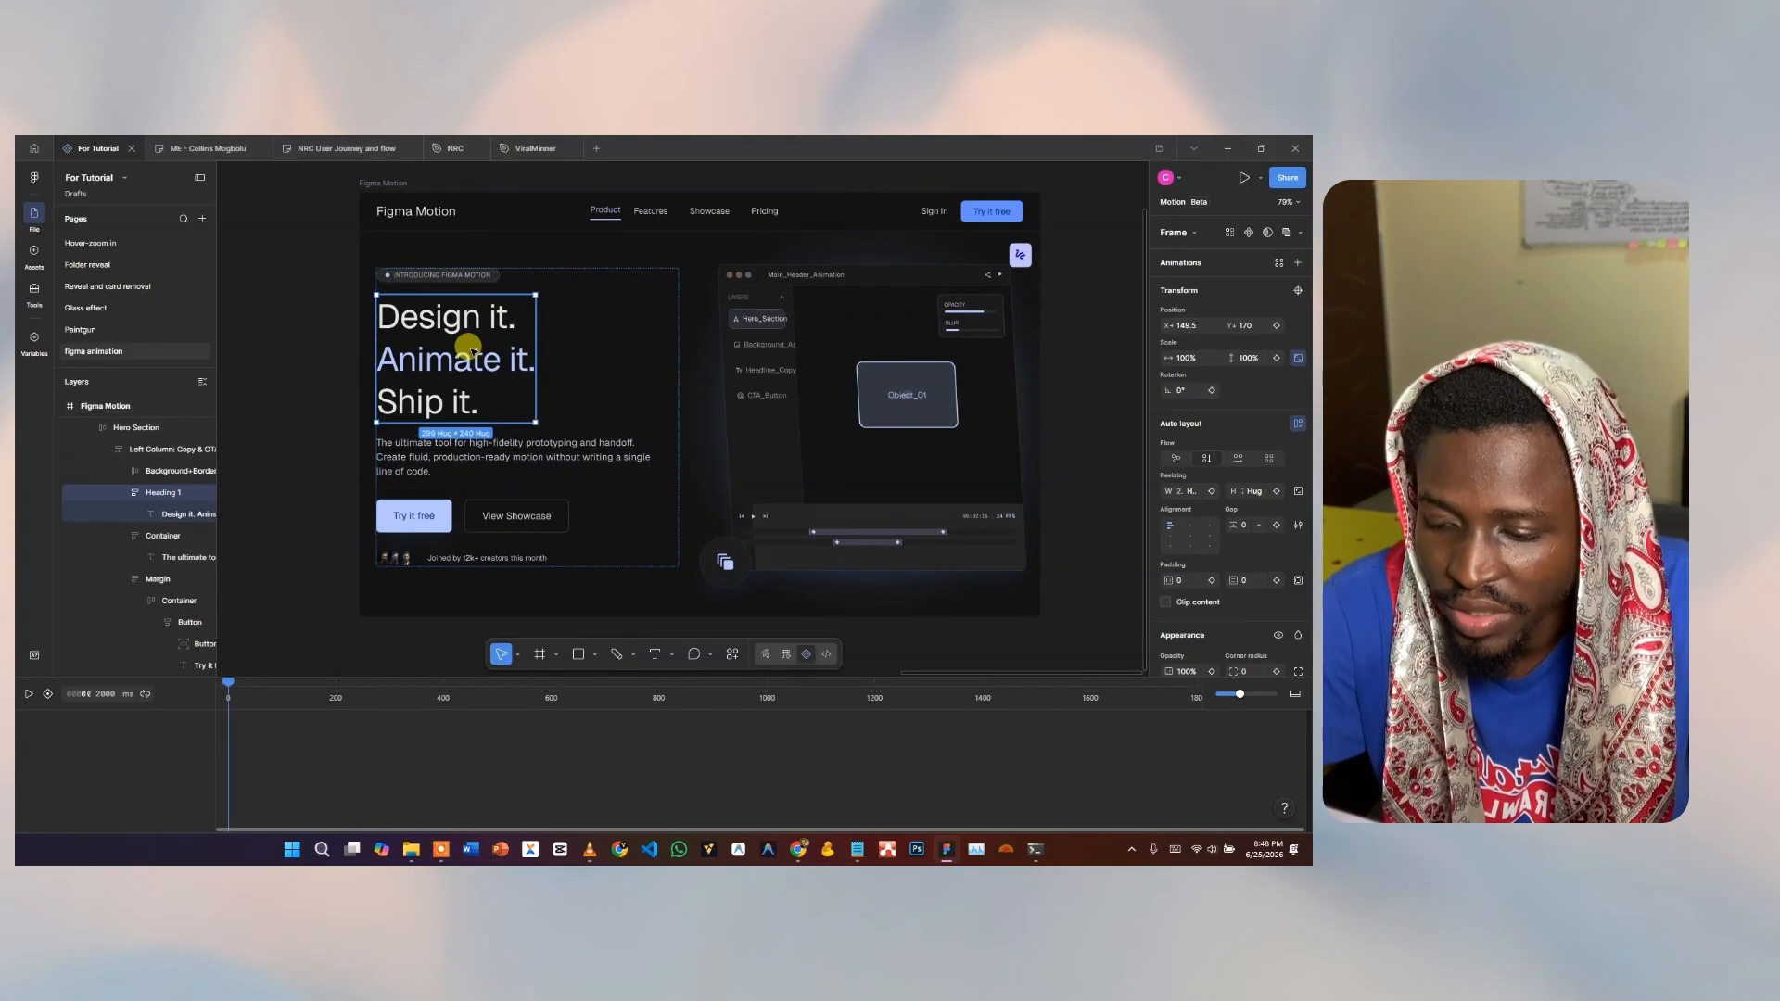
Open the heading's Animations preset list and browse its Basic, Enter and Exit presets.
click(1280, 263)
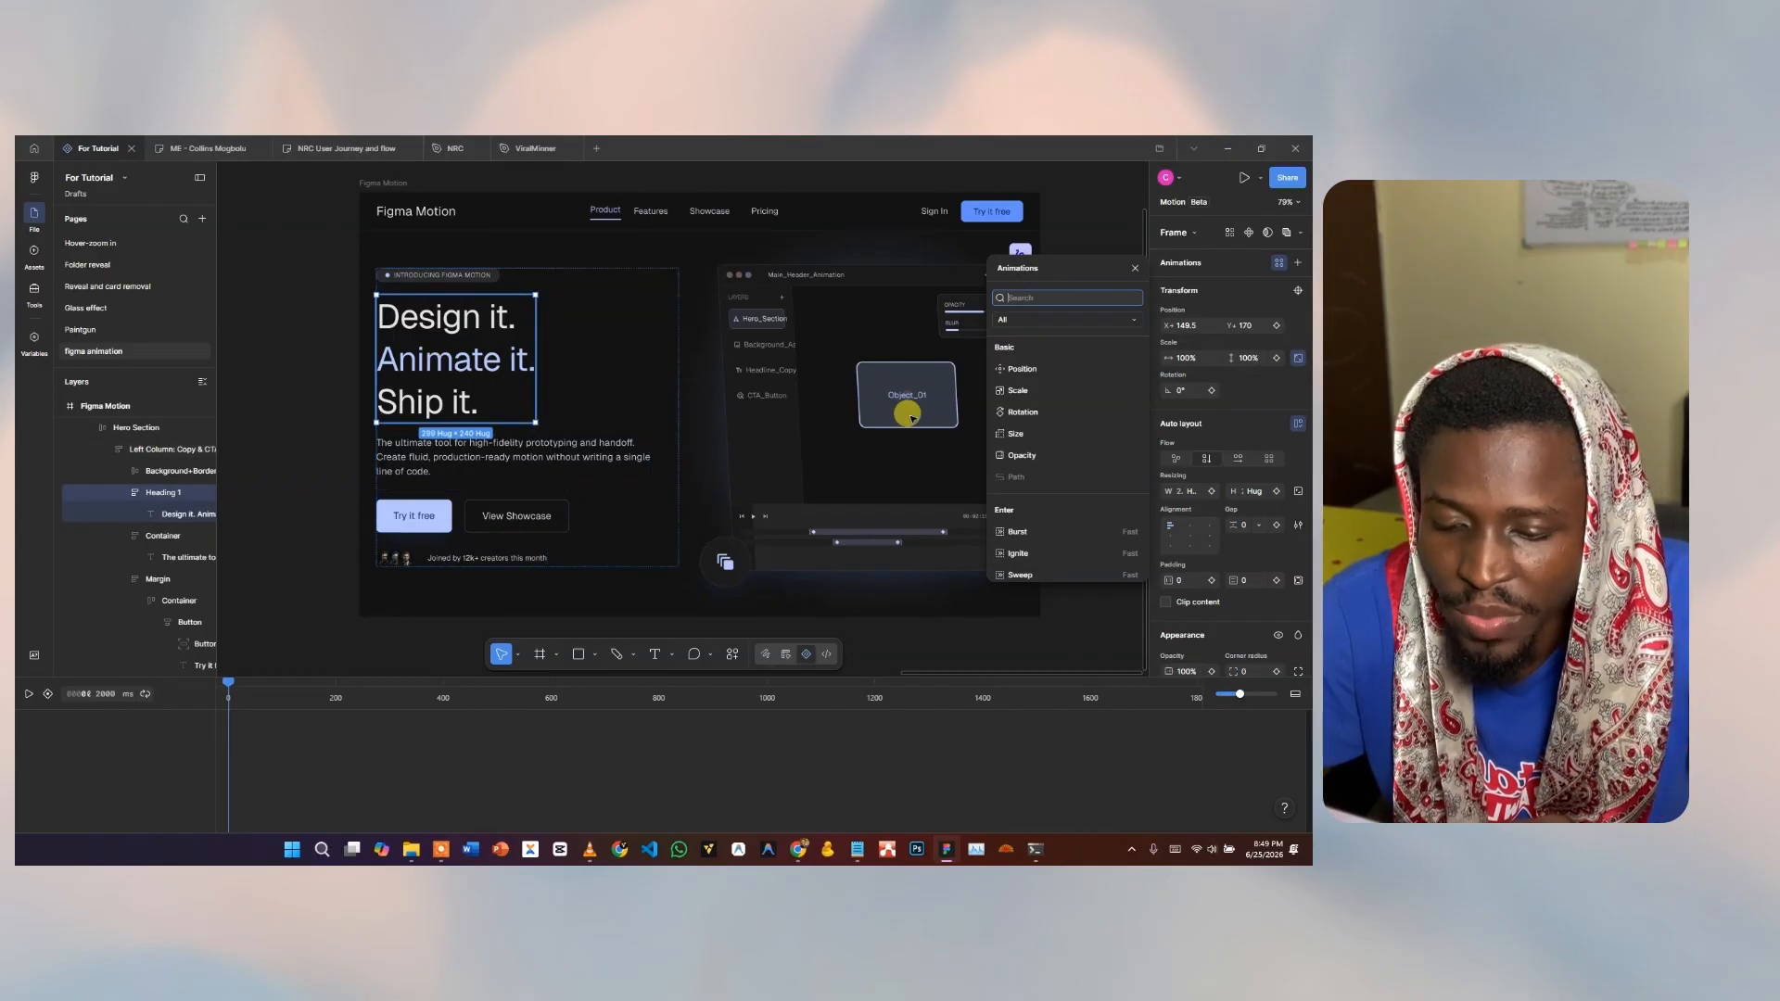
scroll(1057, 457, down, 5)
scroll(1071, 460, down, 4)
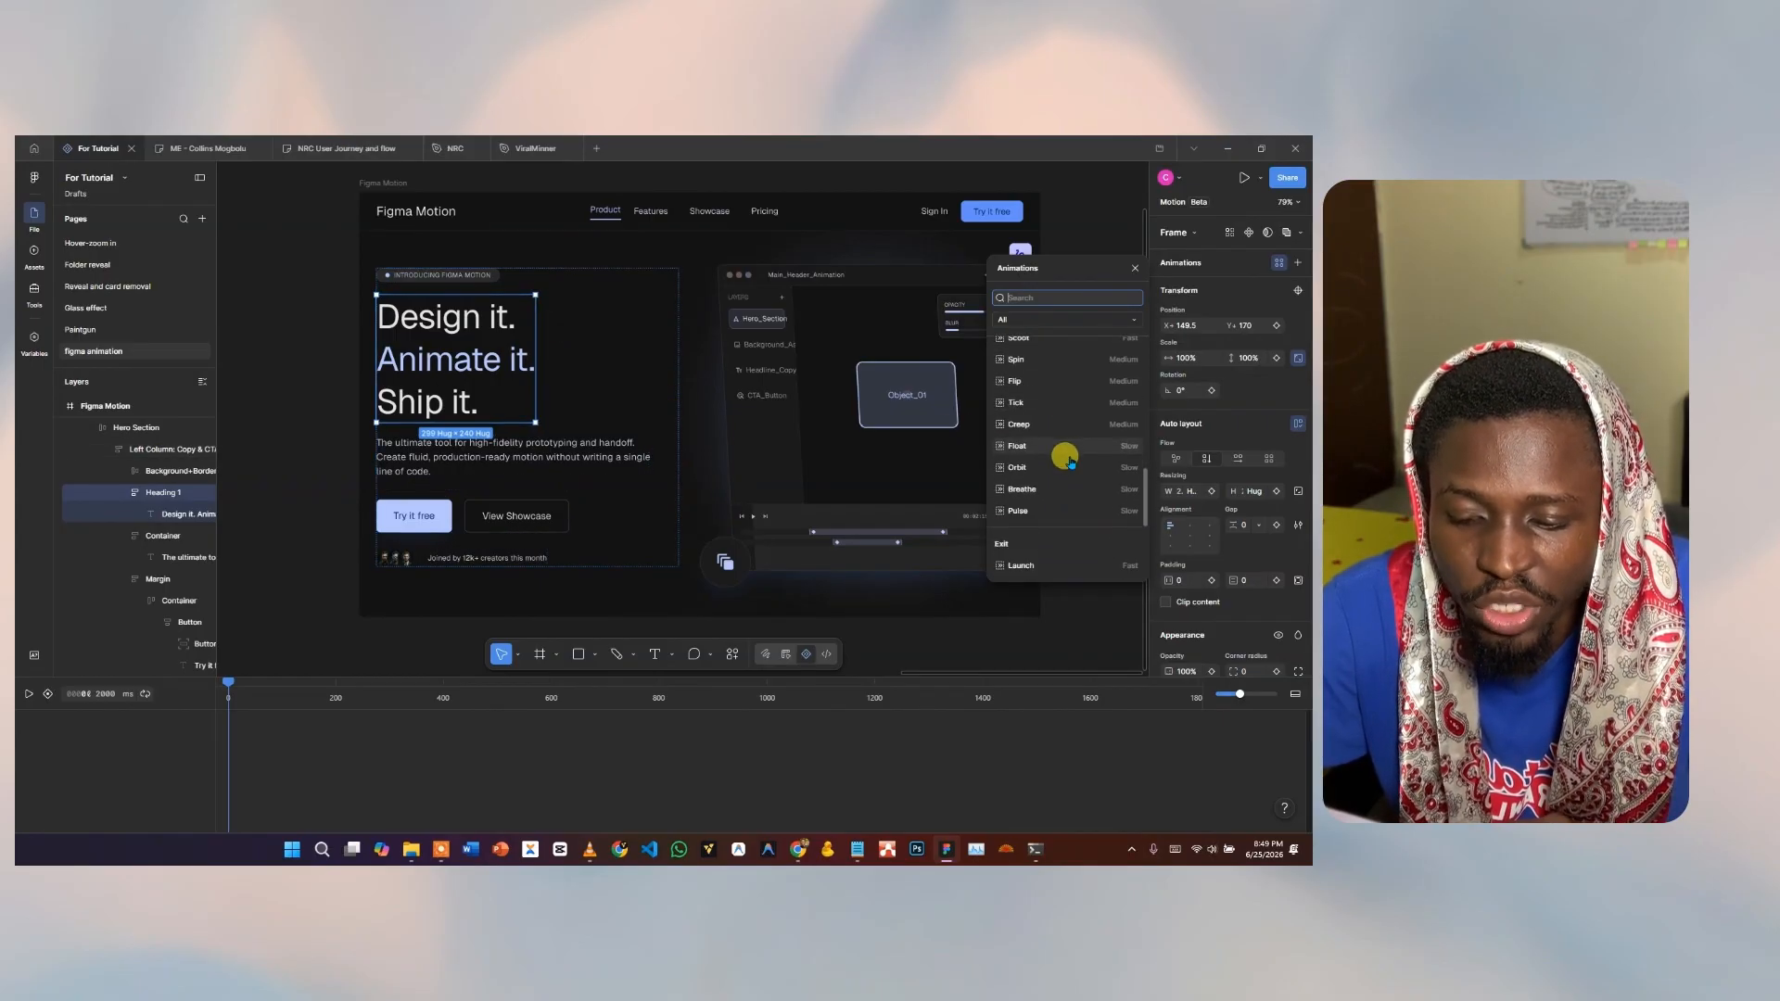
scroll(1070, 461, down, 4)
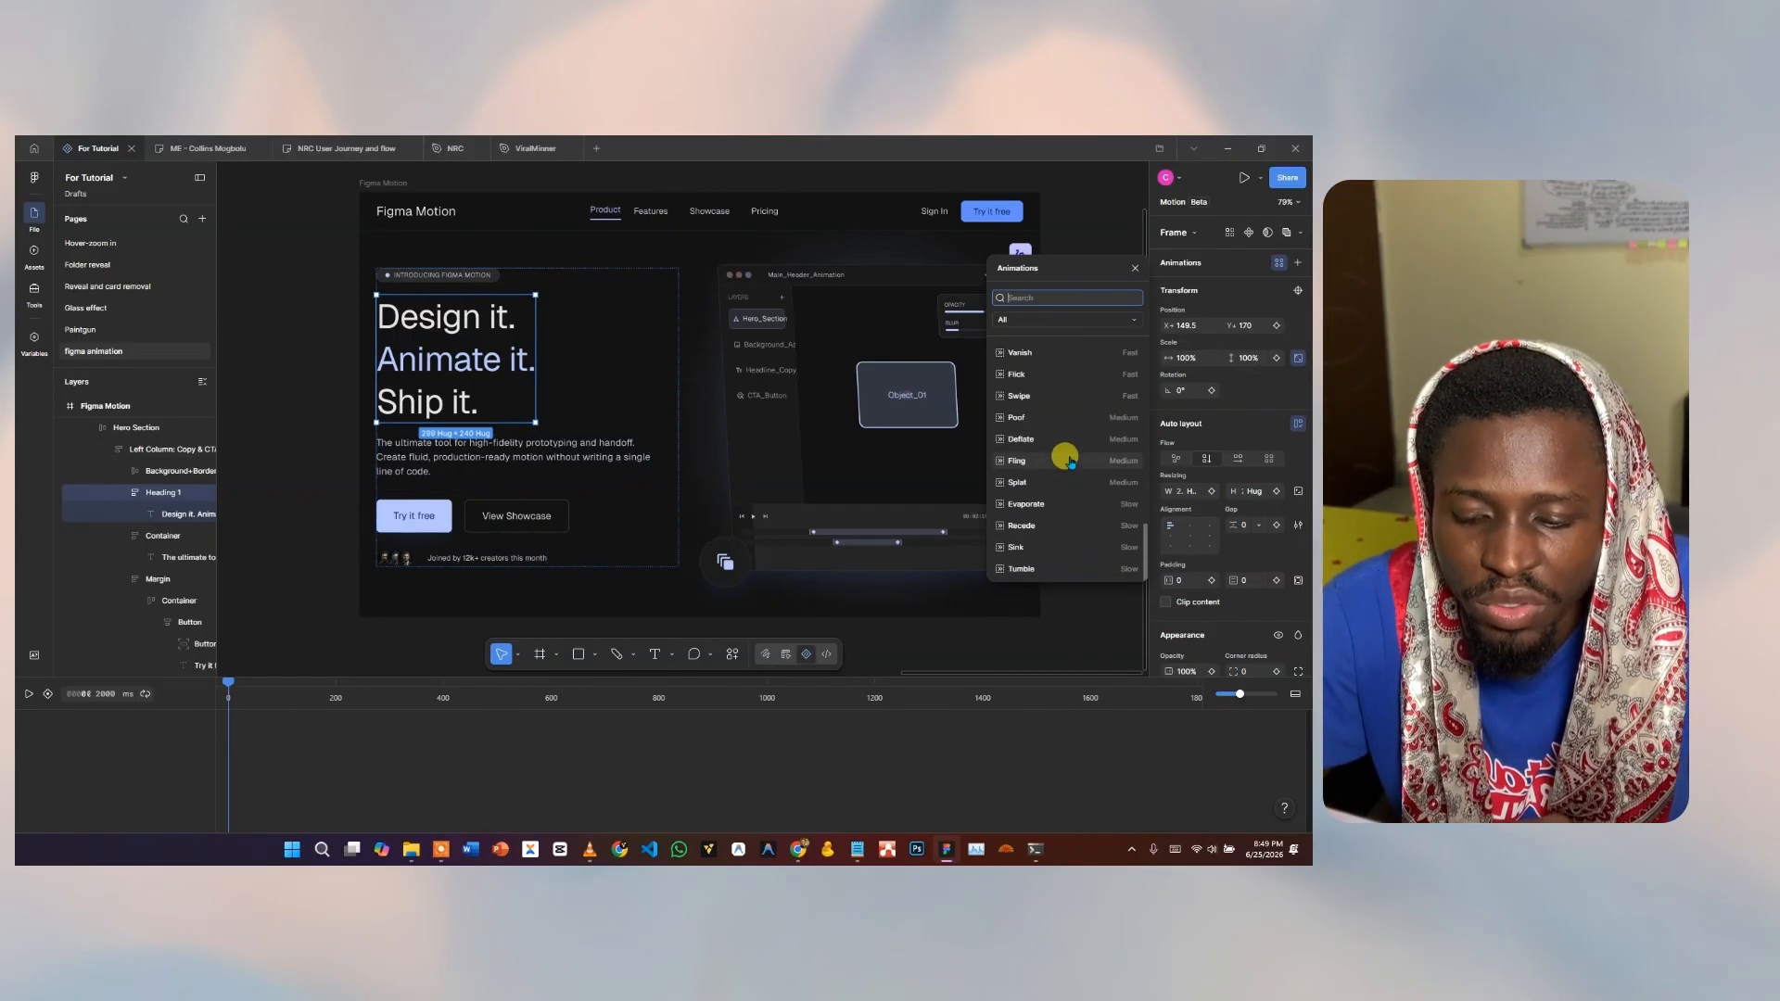
scroll(1071, 461, up, 3)
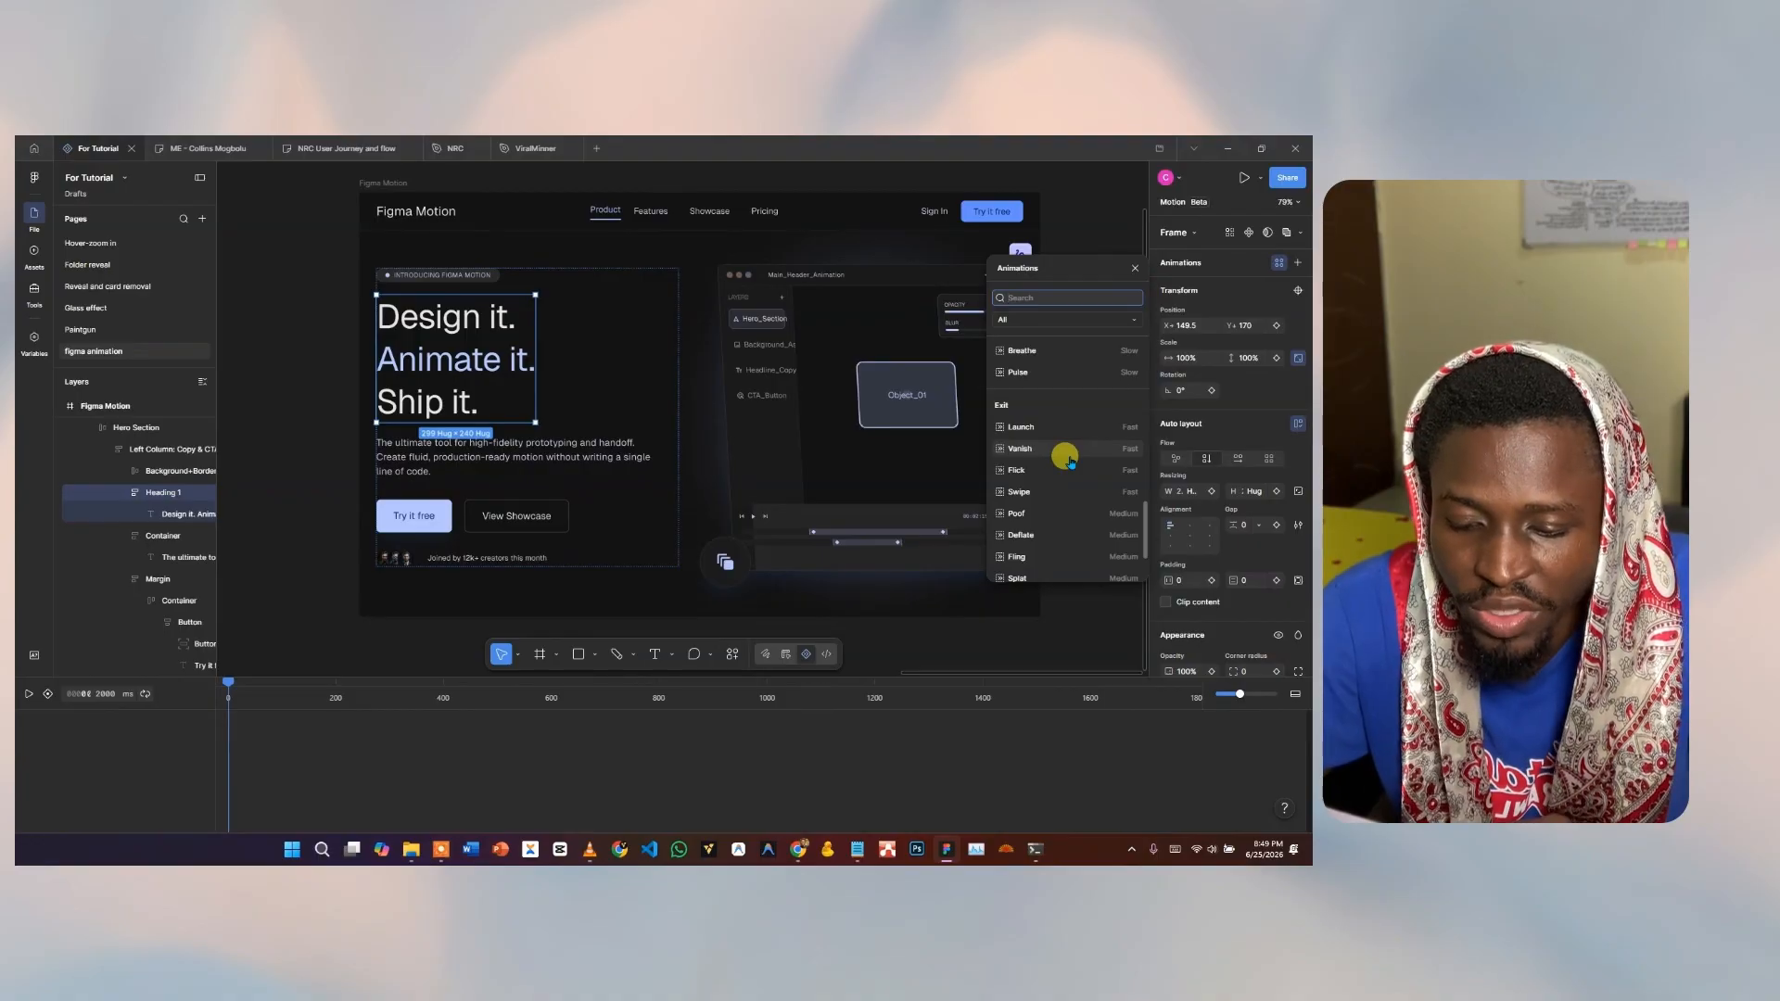
scroll(1071, 461, up, 6)
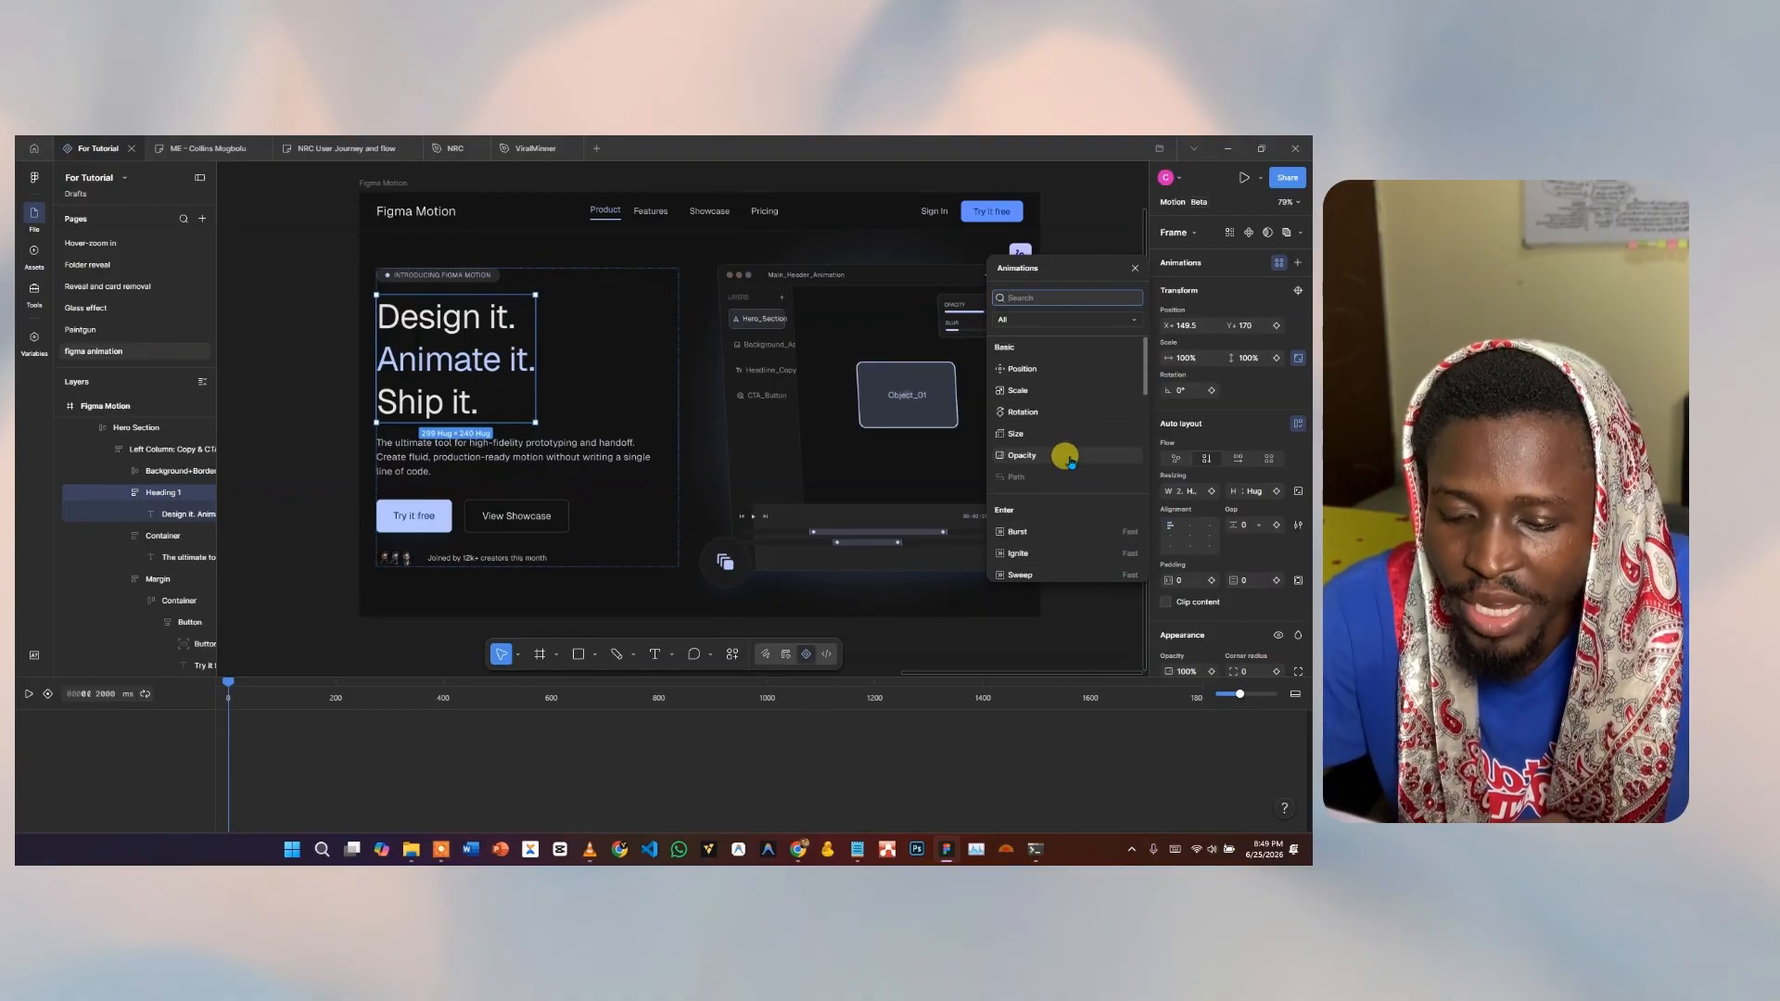
Add a Position slide-in from the left to Heading 1 with a distance of 400.
click(1030, 368)
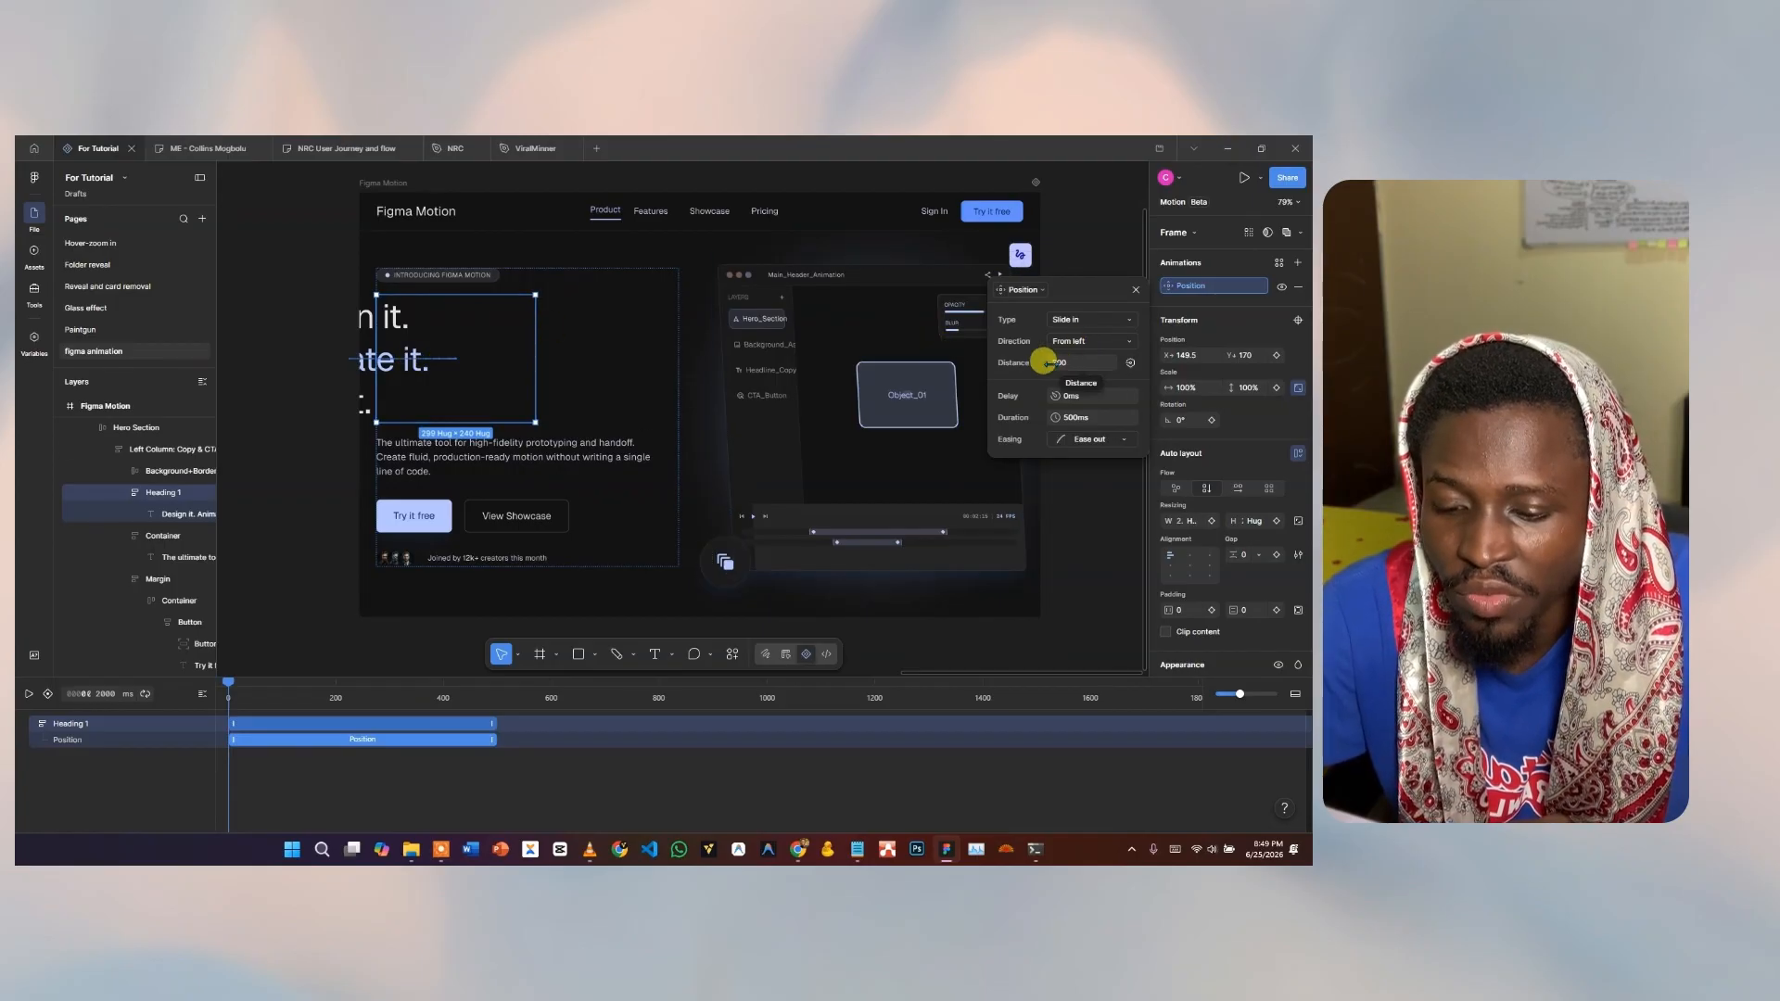
click(1068, 366)
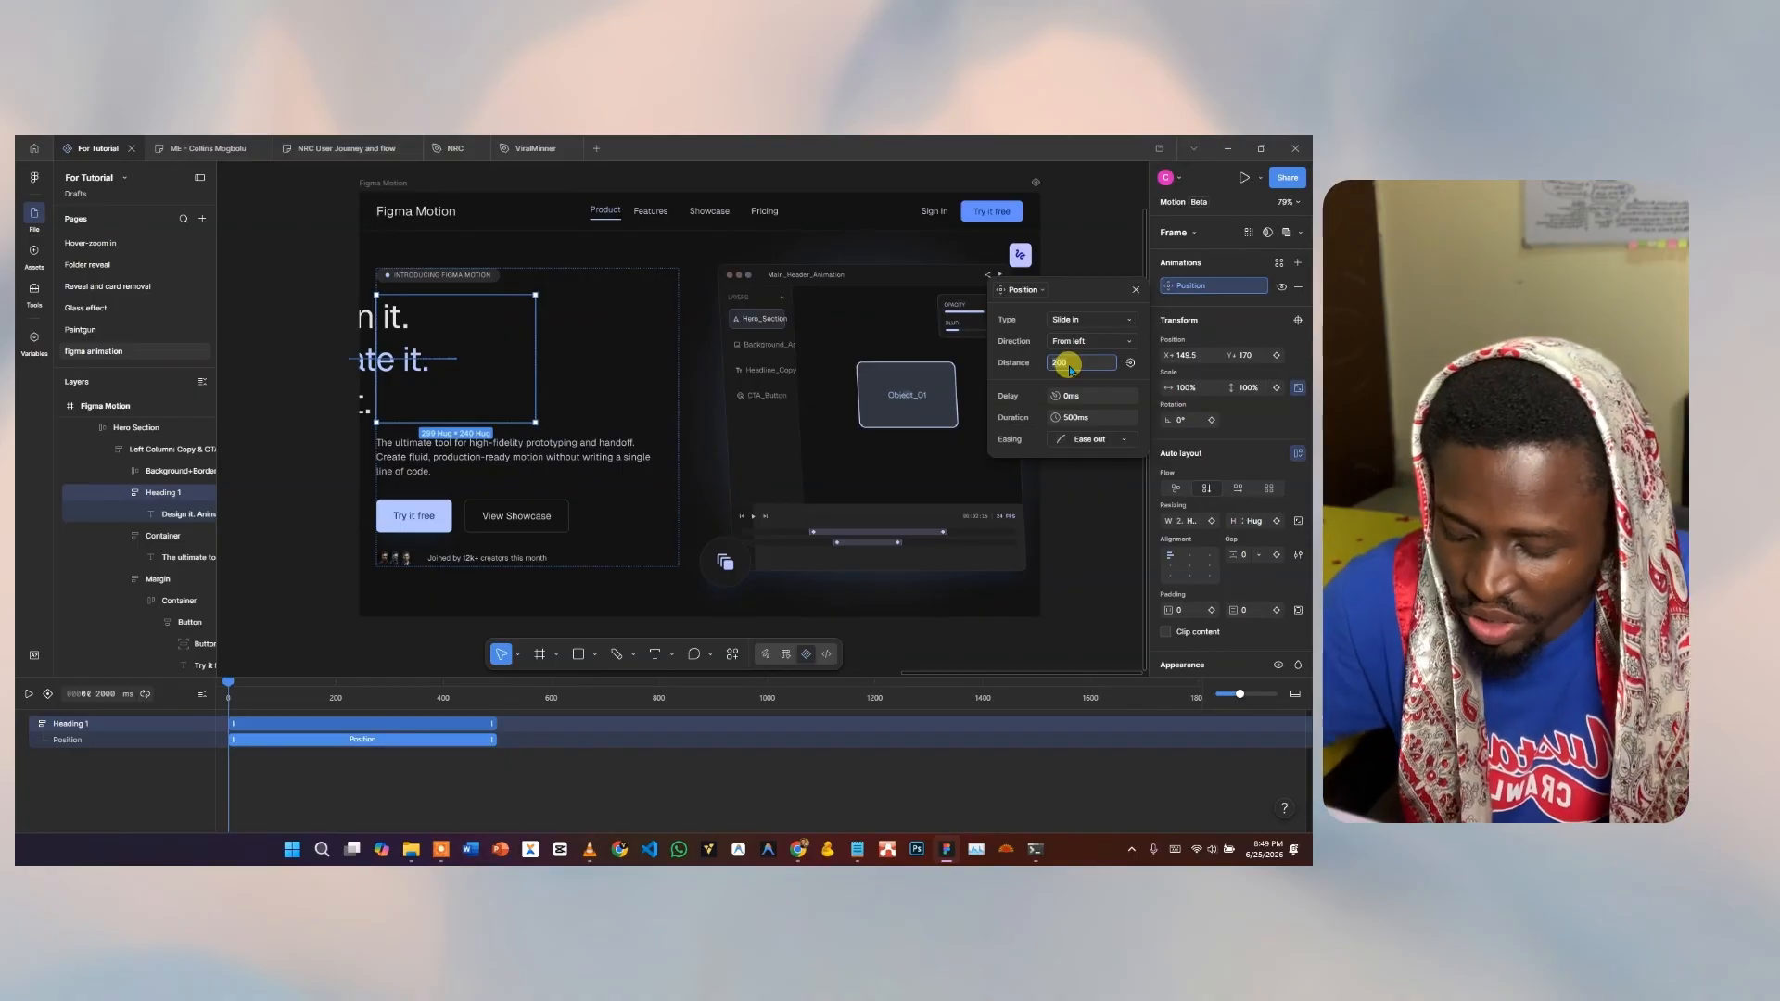
text(400)
key(Return)
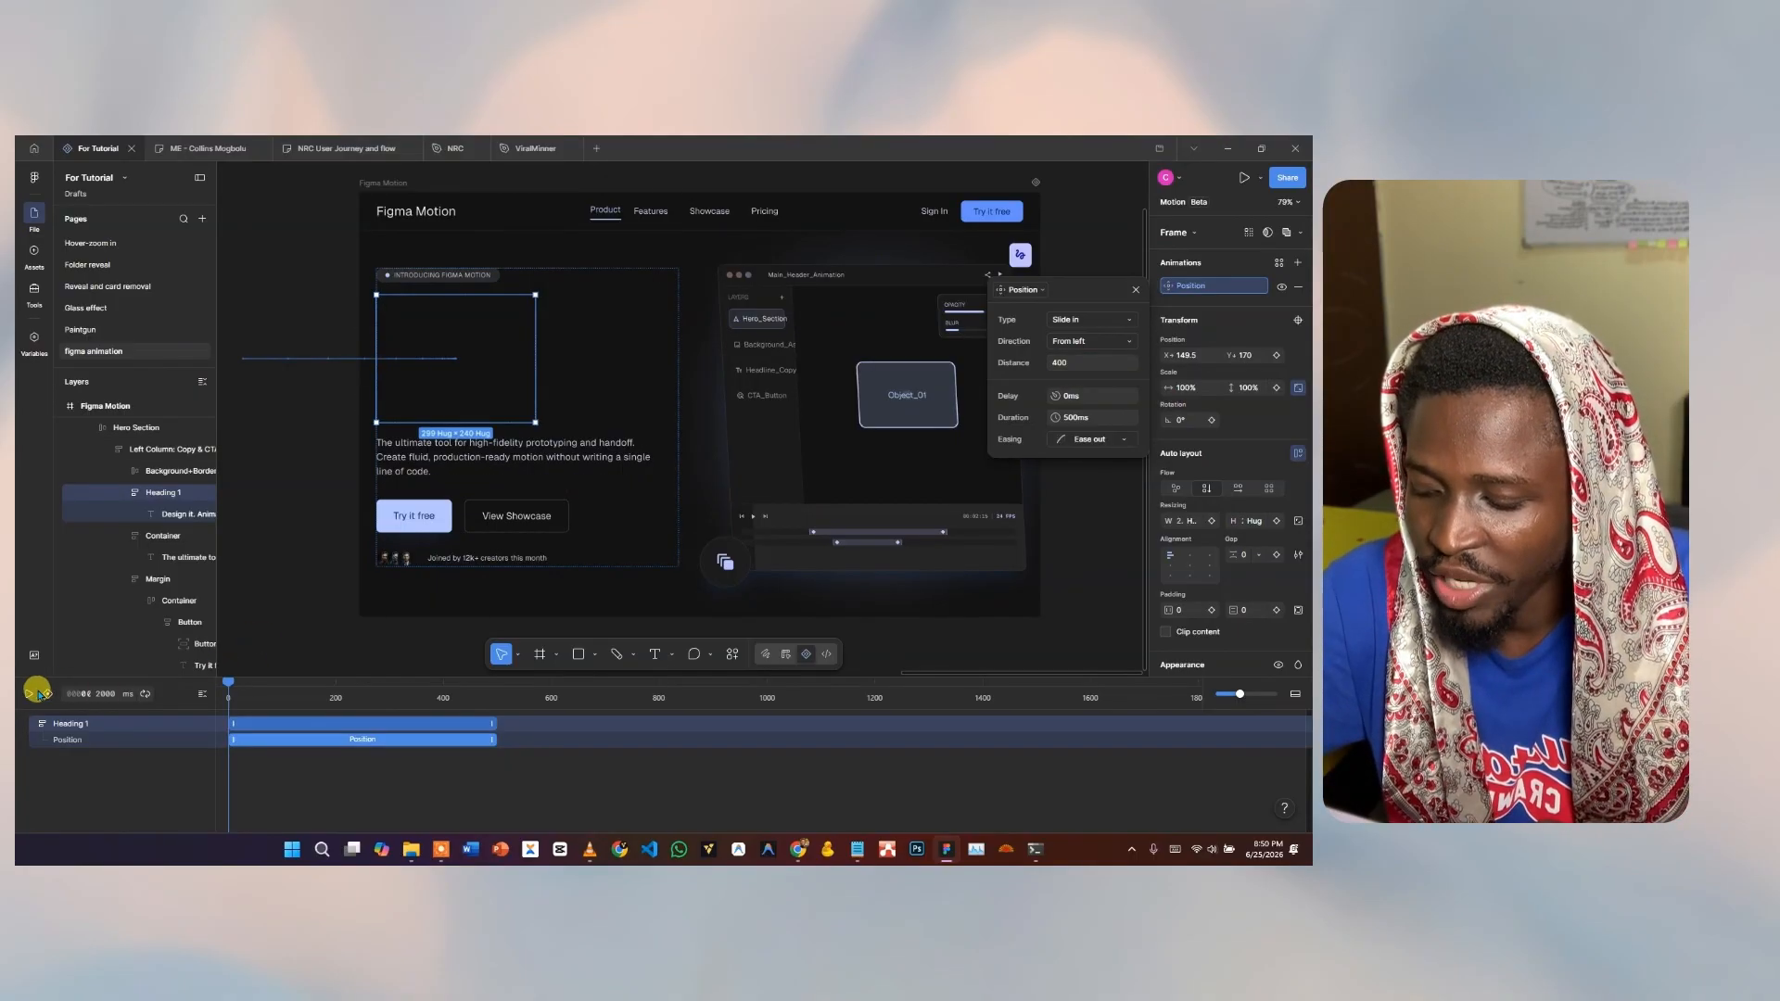
Preview the heading's slide-in playing, then reopen its Position settings.
click(30, 694)
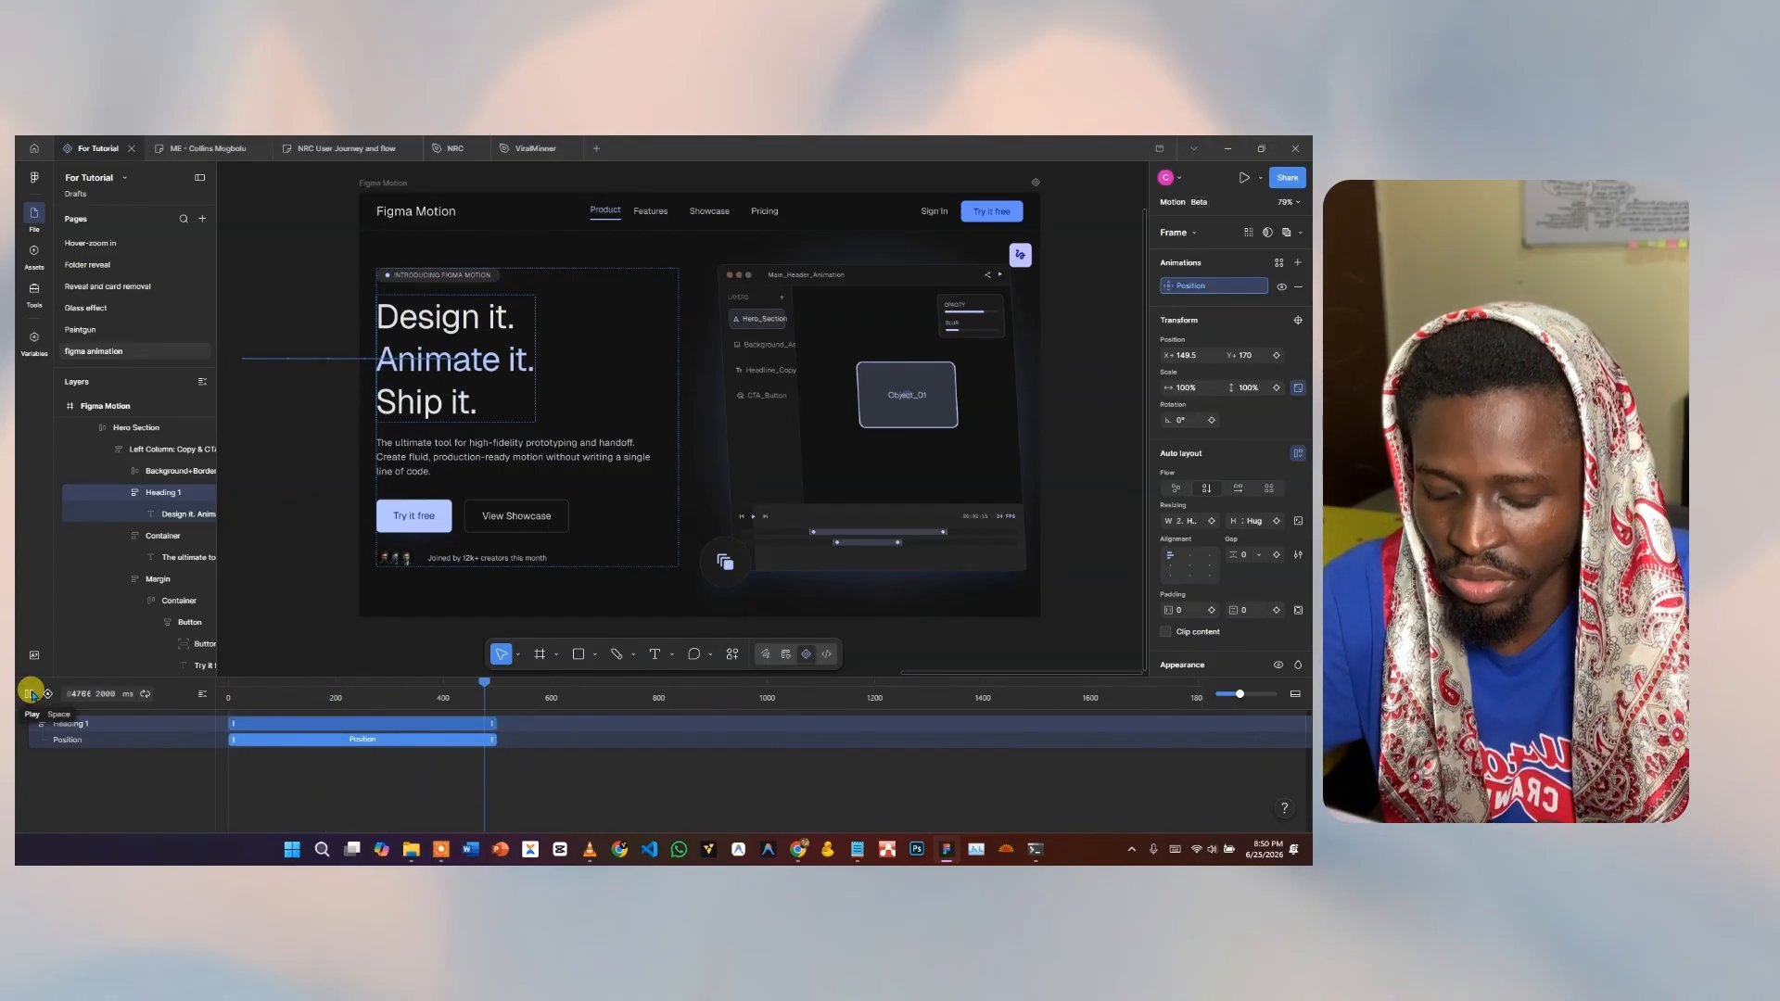
click(31, 694)
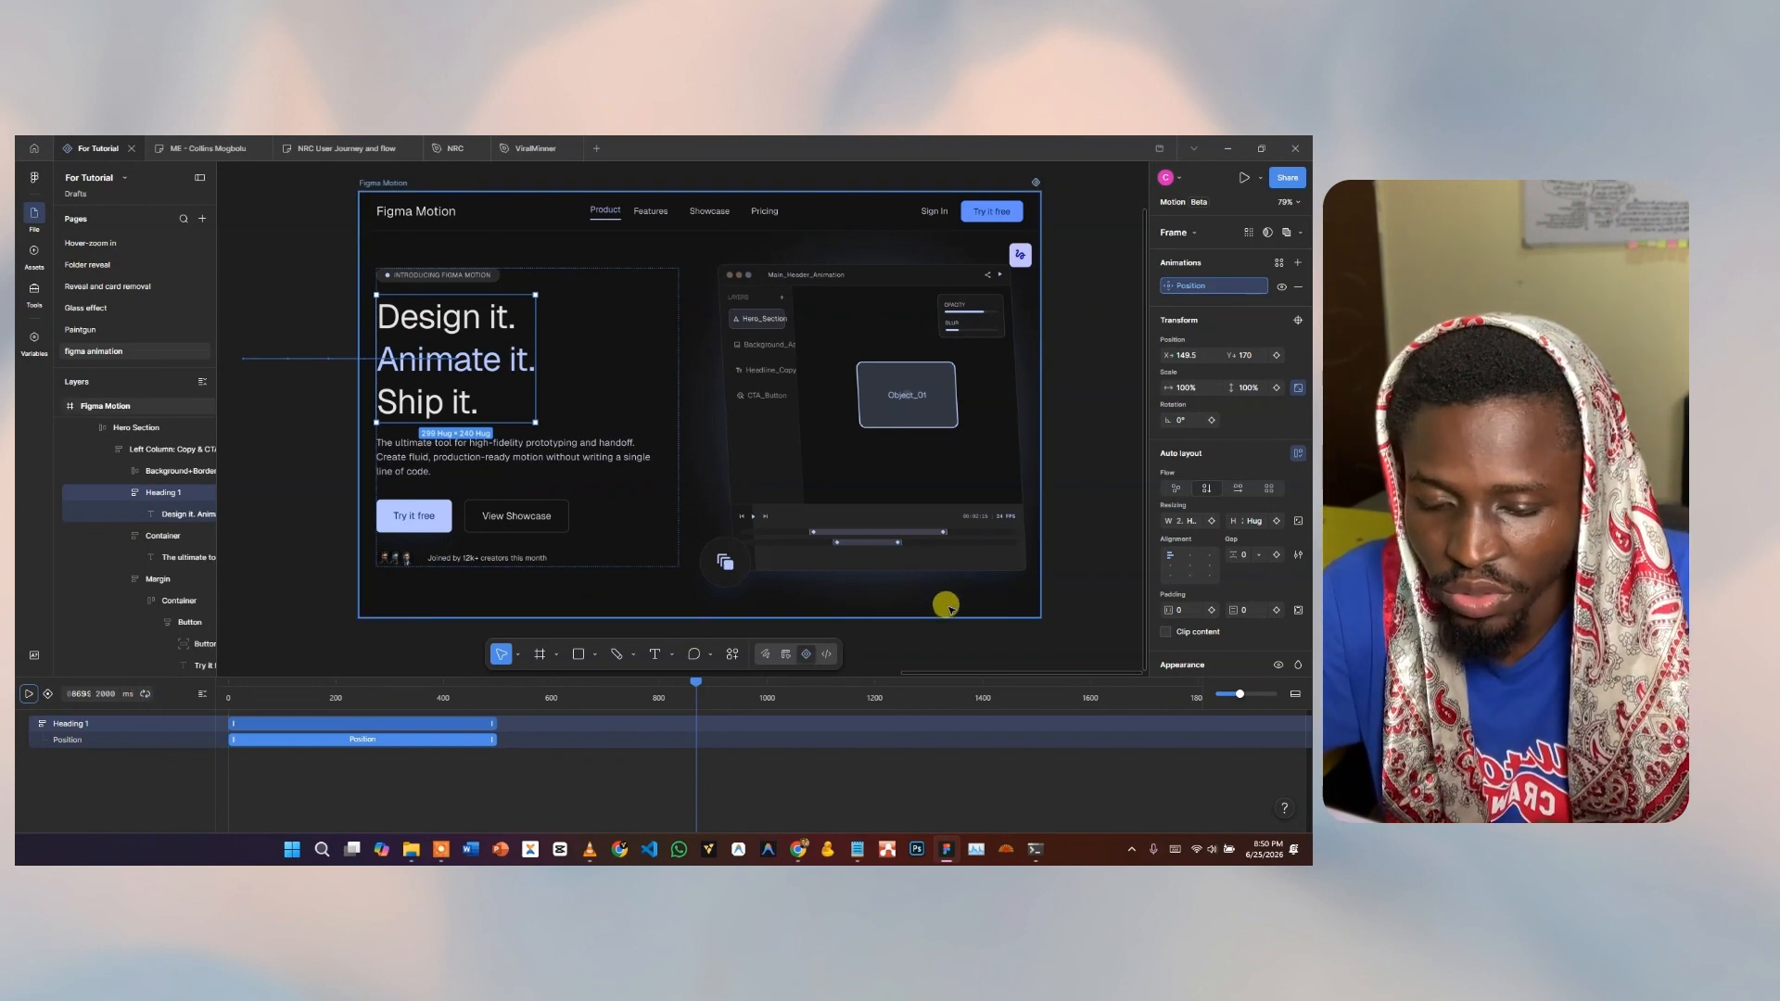
click(1203, 285)
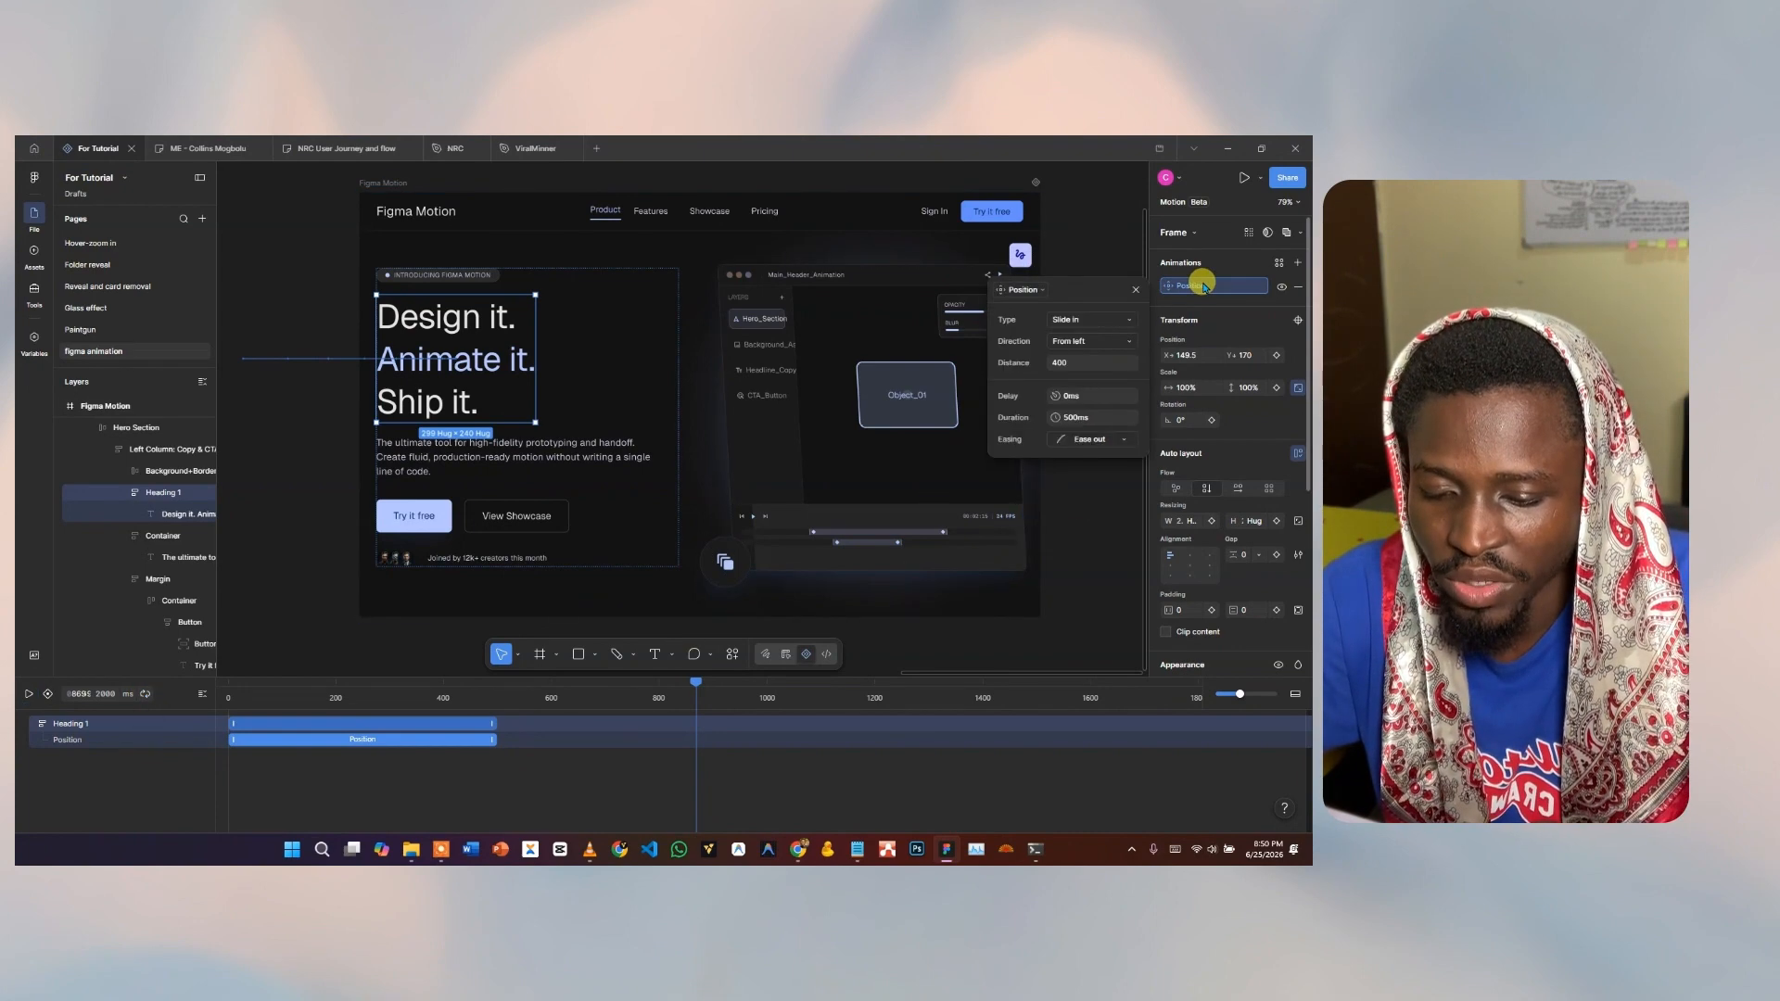
click(1078, 342)
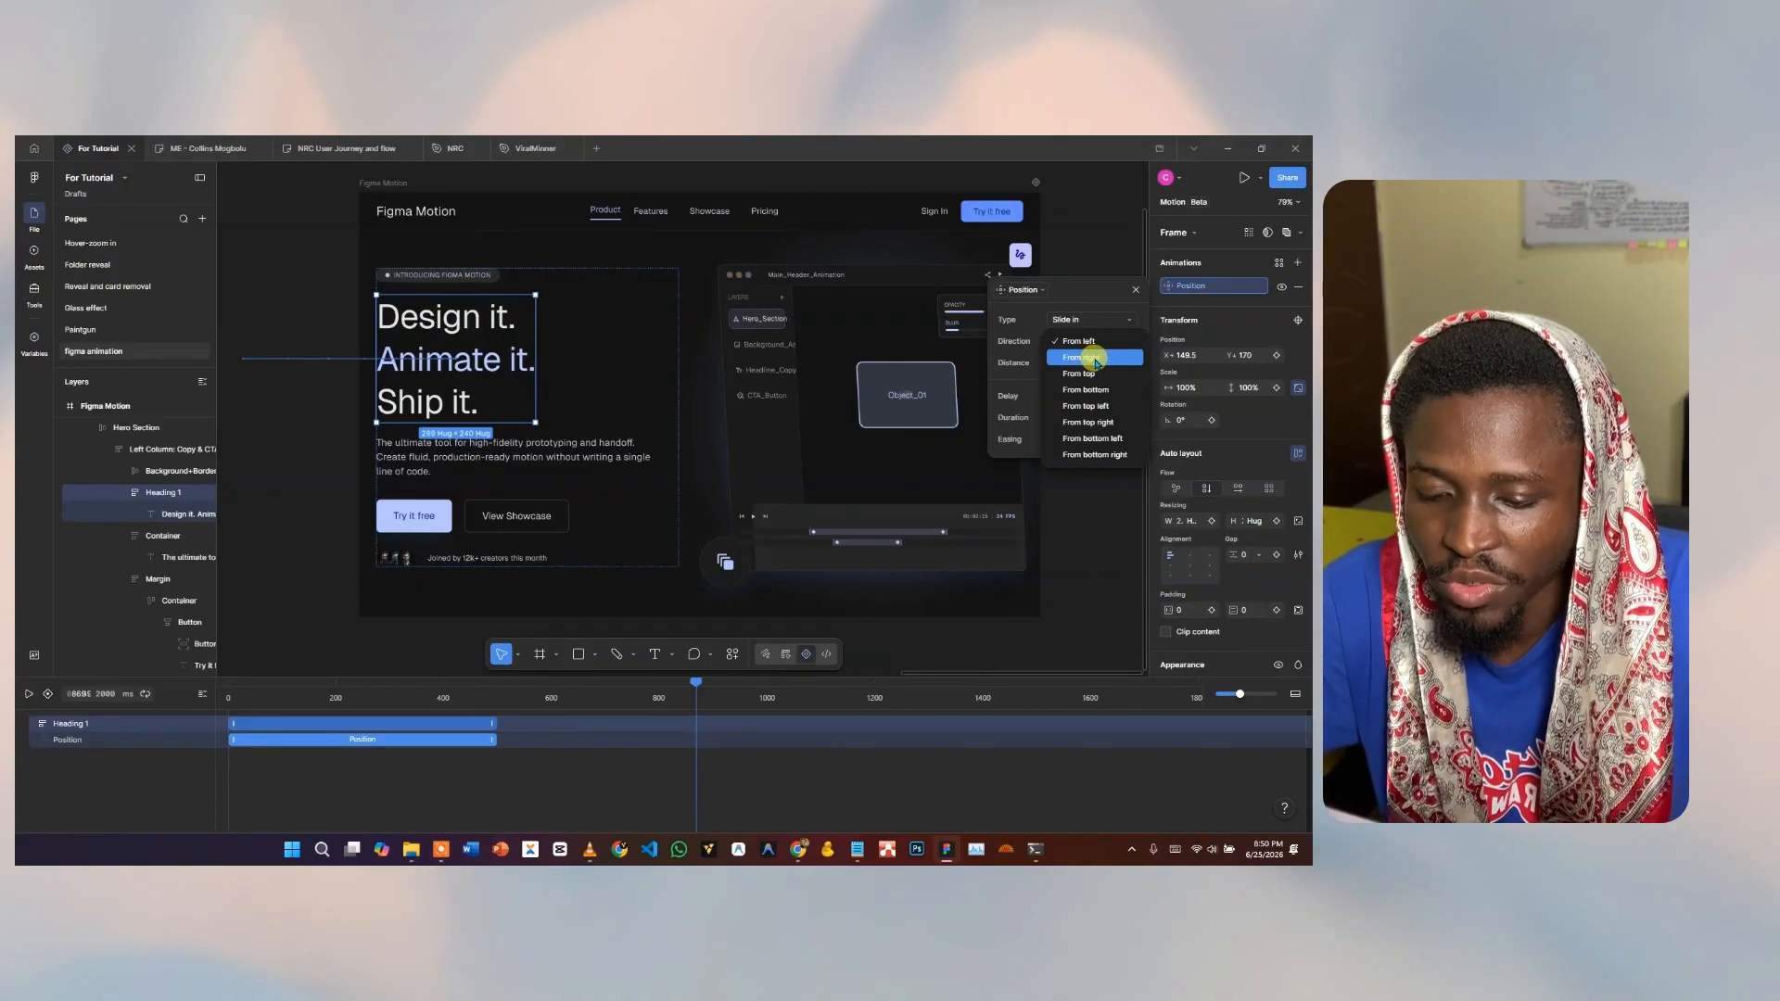
click(1094, 358)
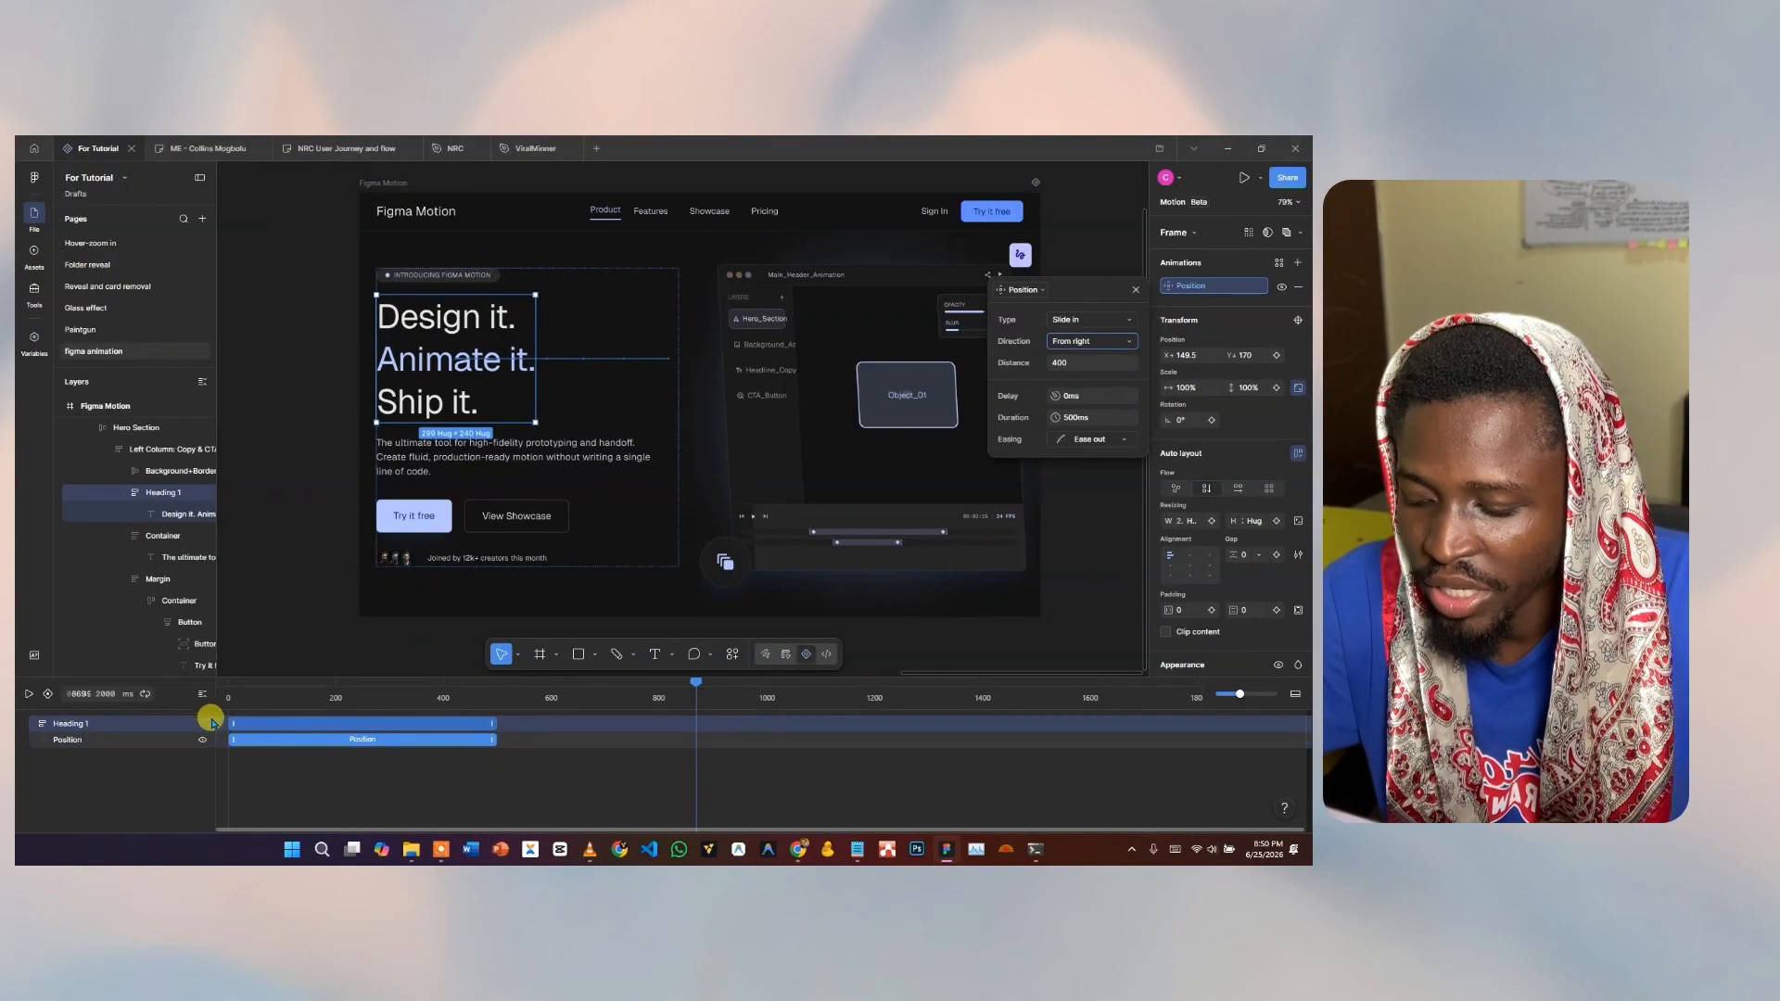
click(29, 693)
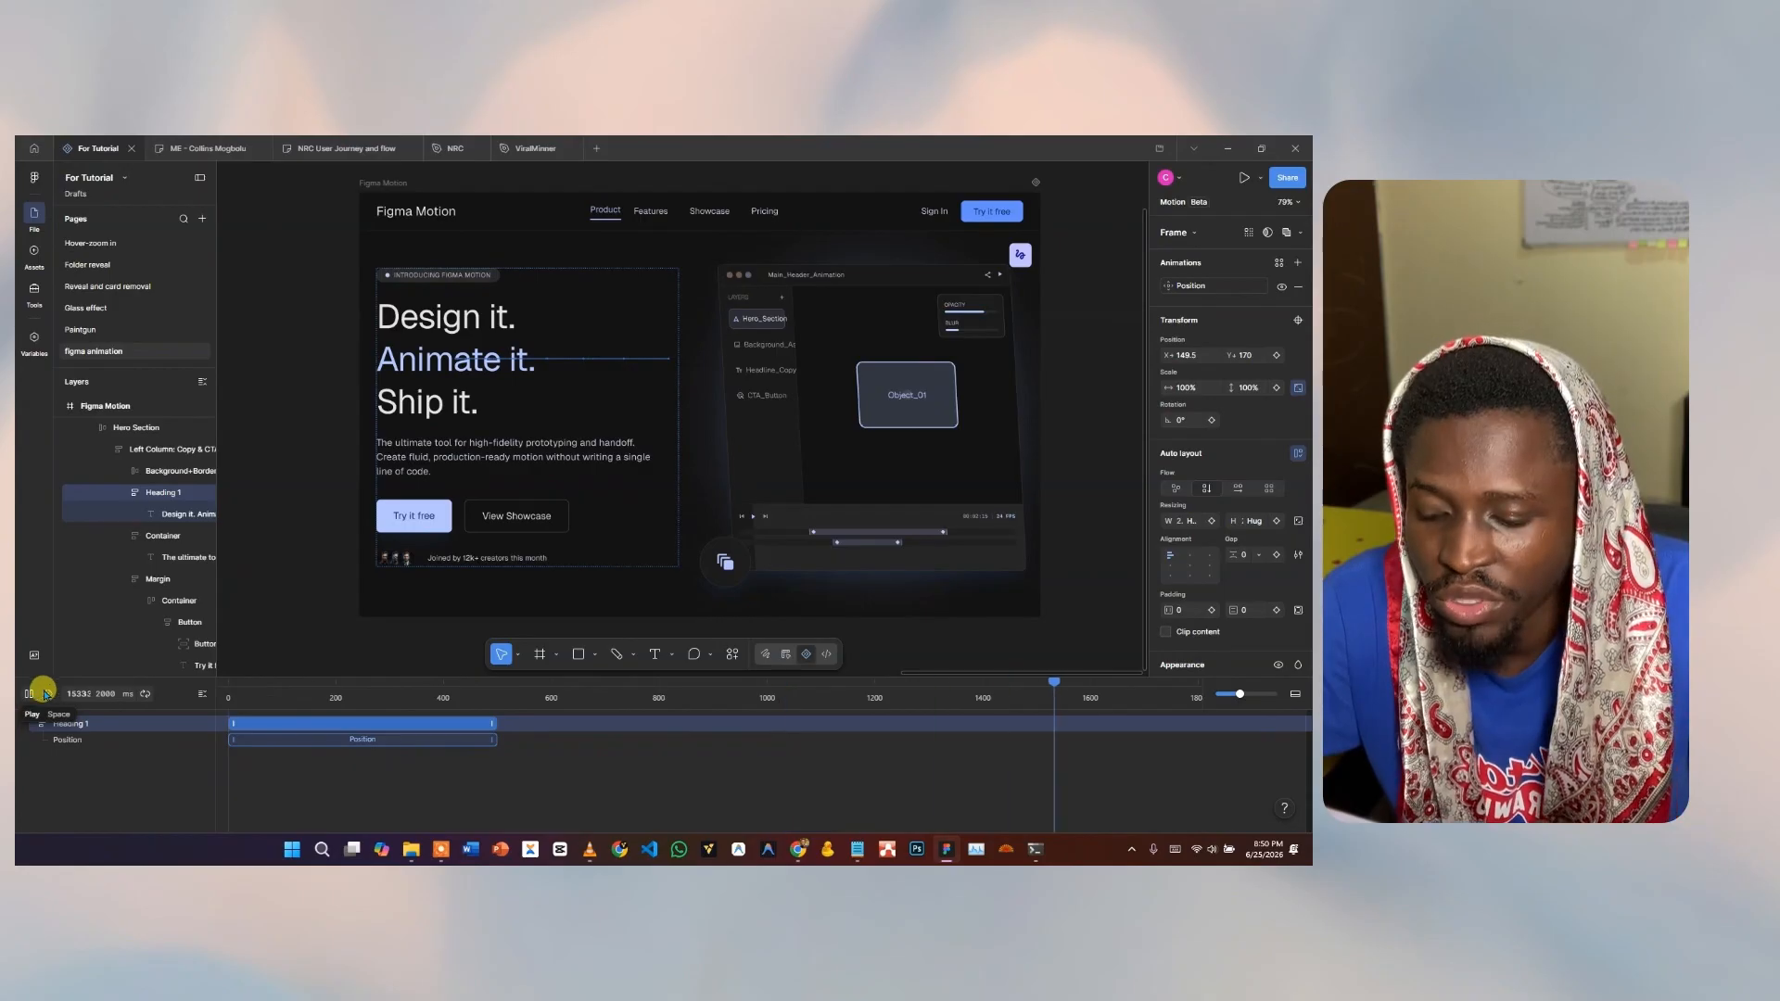
key(space)
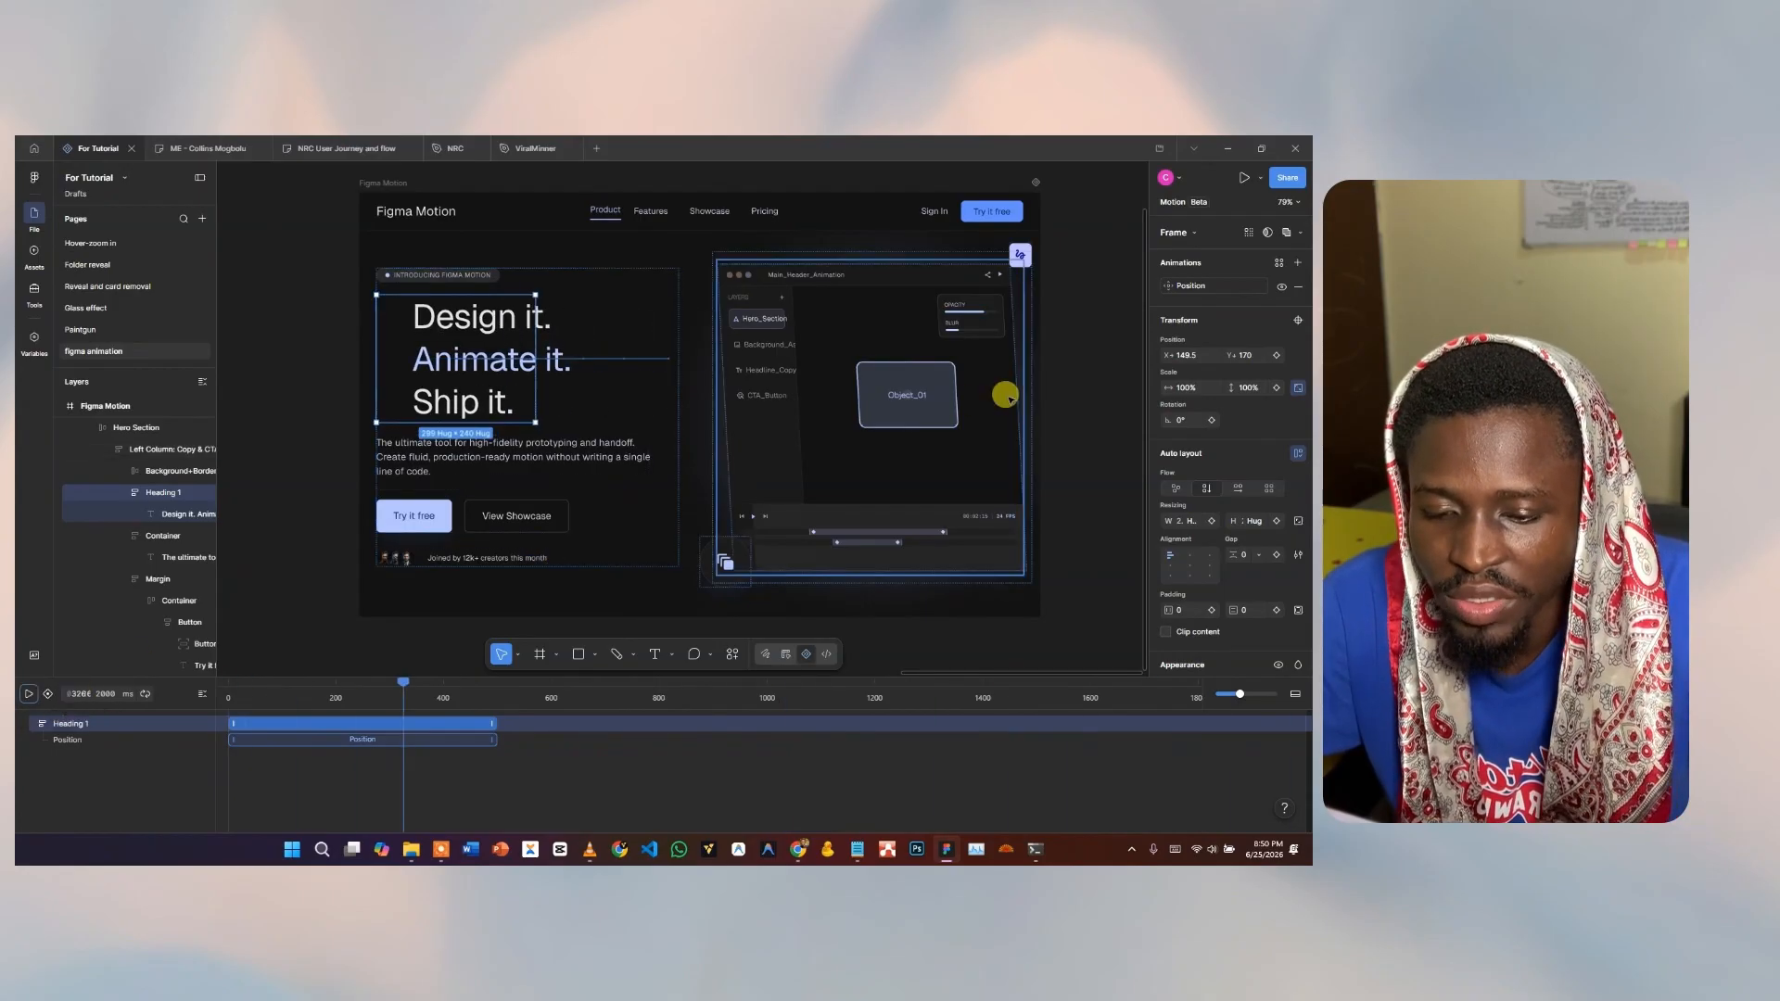
click(1188, 285)
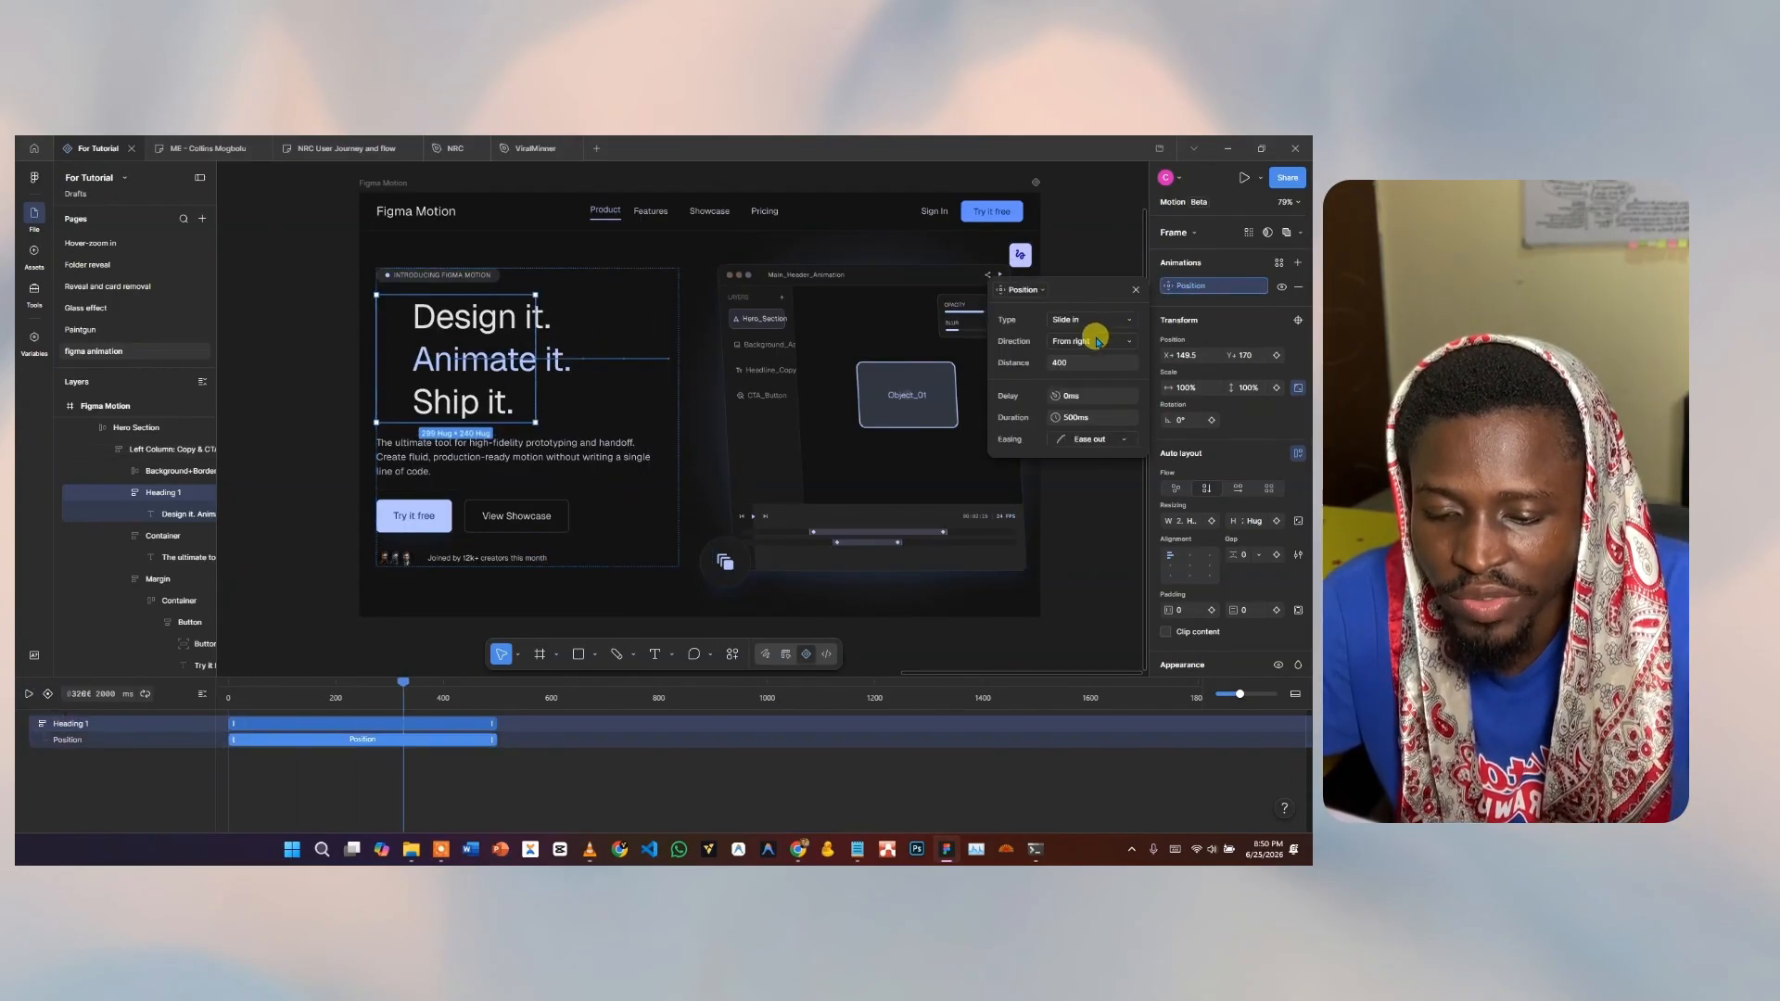
click(1097, 342)
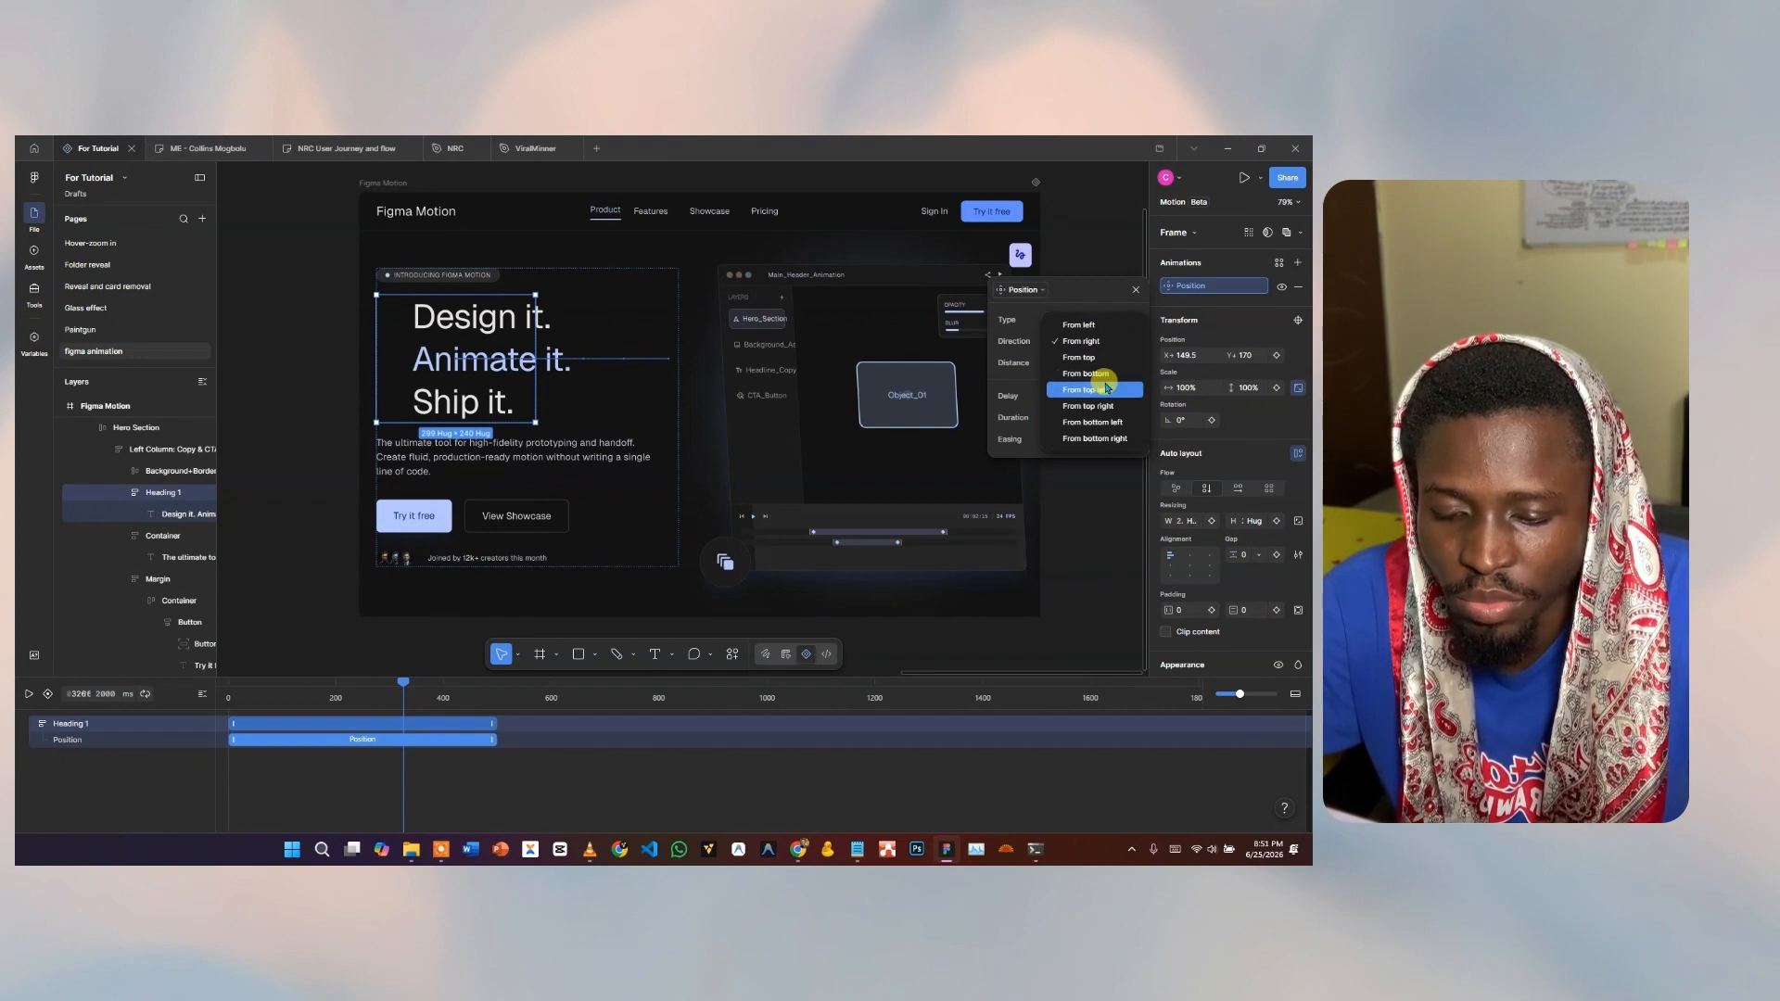
click(1090, 327)
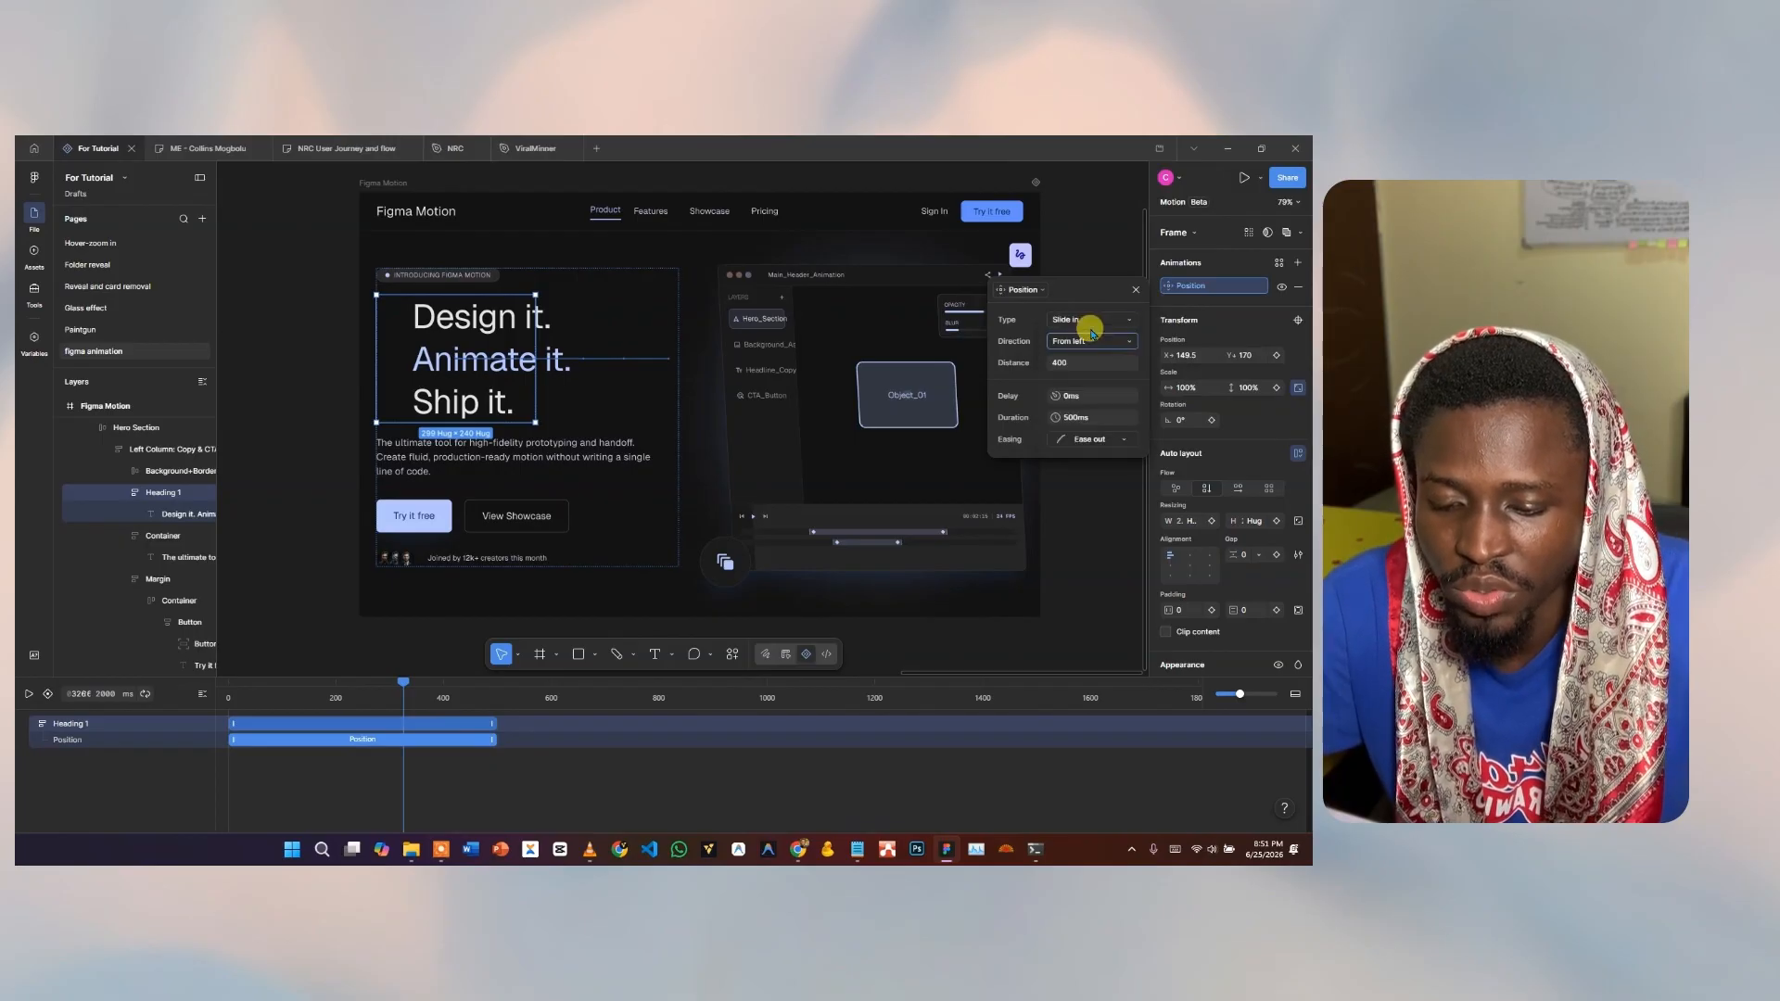
click(1054, 366)
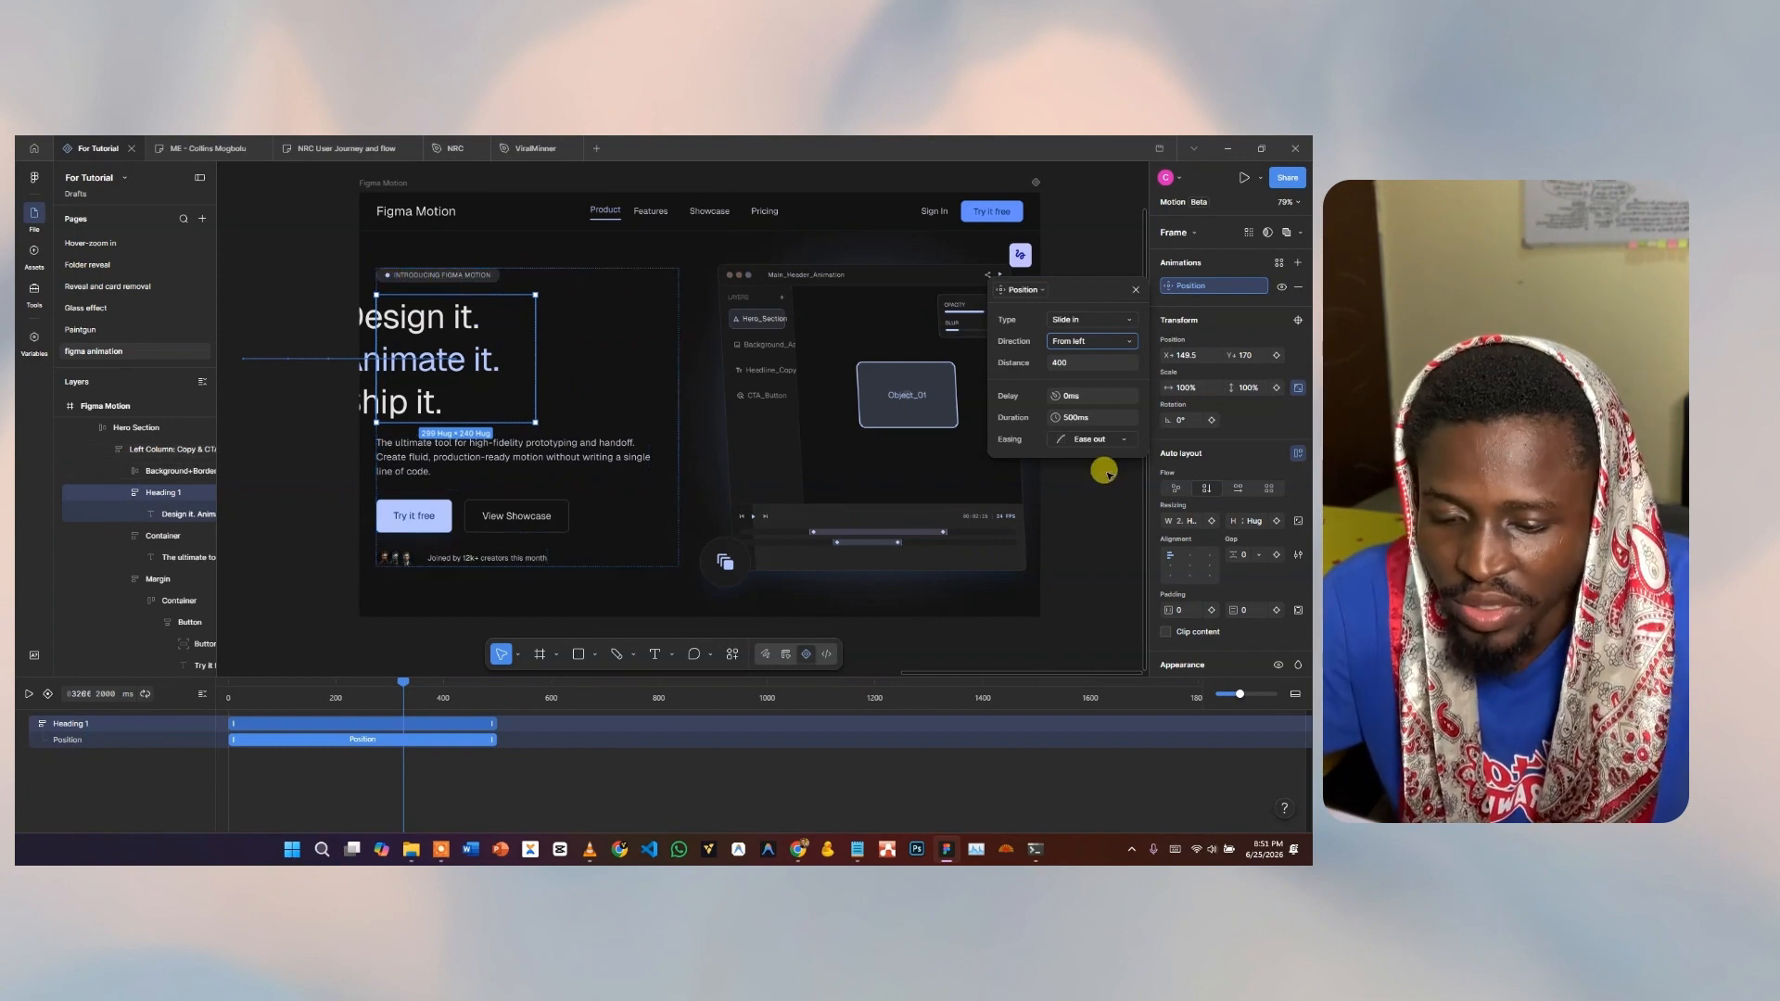
Set the heading's Position animation duration to 1000ms and rewind the timeline.
click(1085, 418)
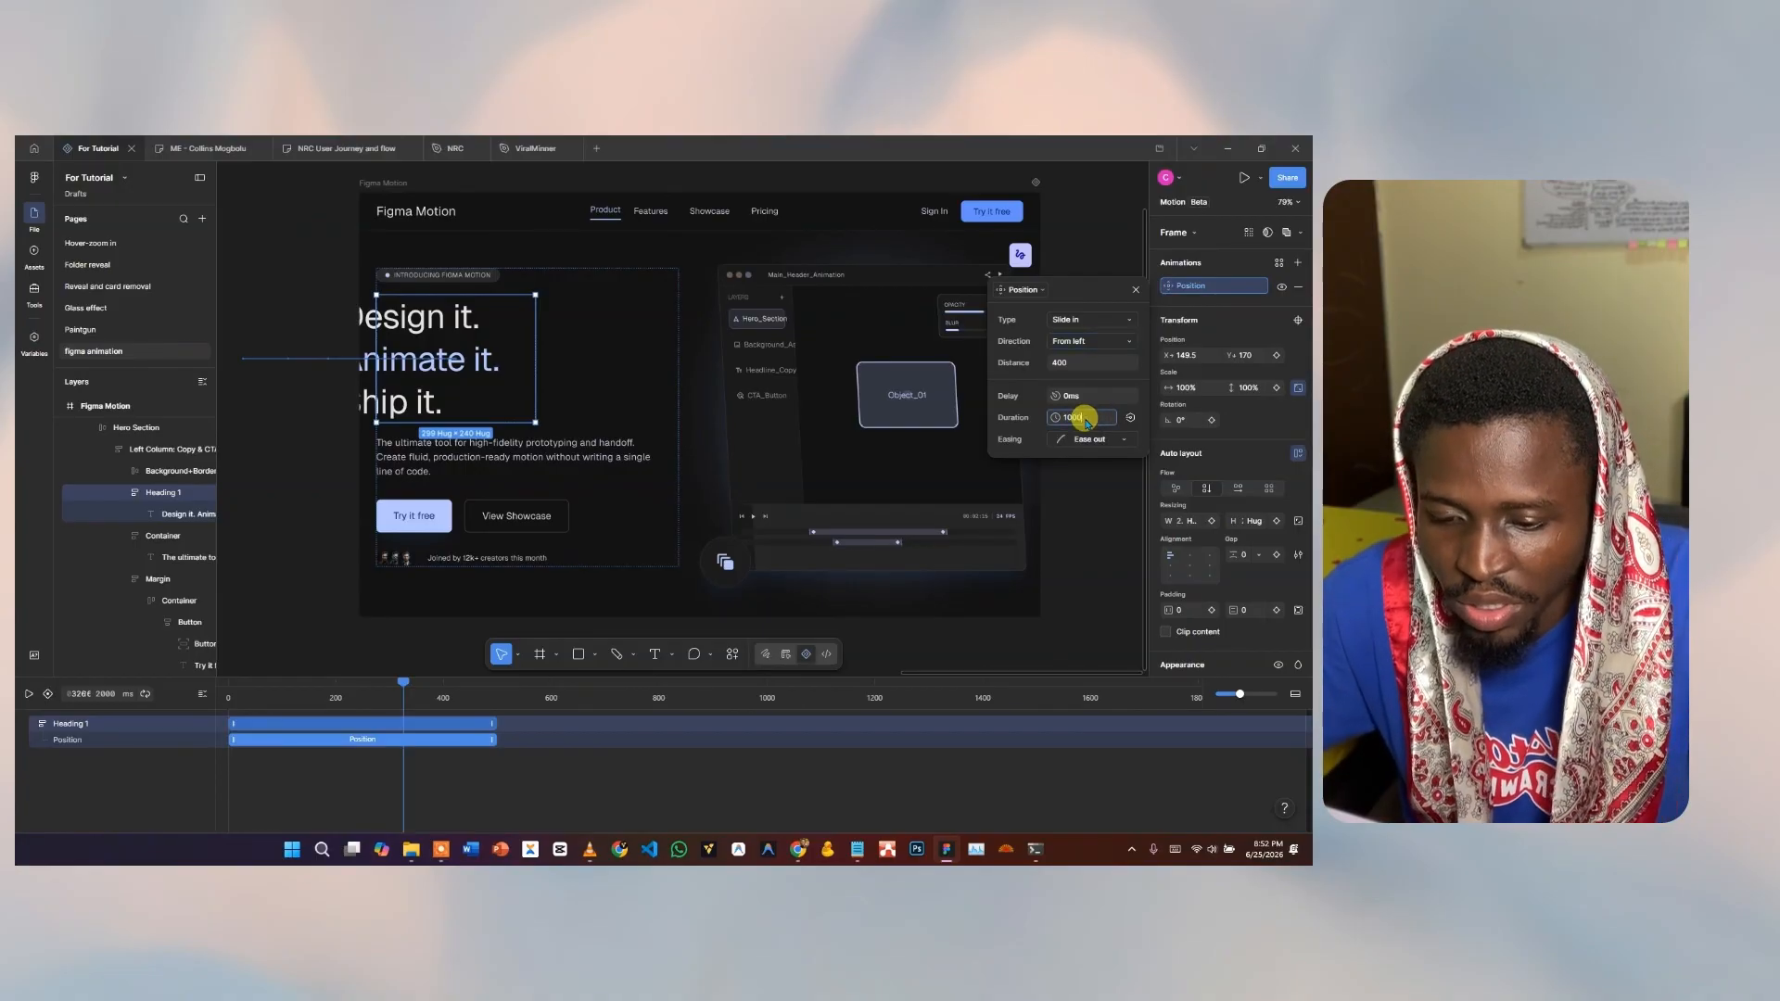
key(Return)
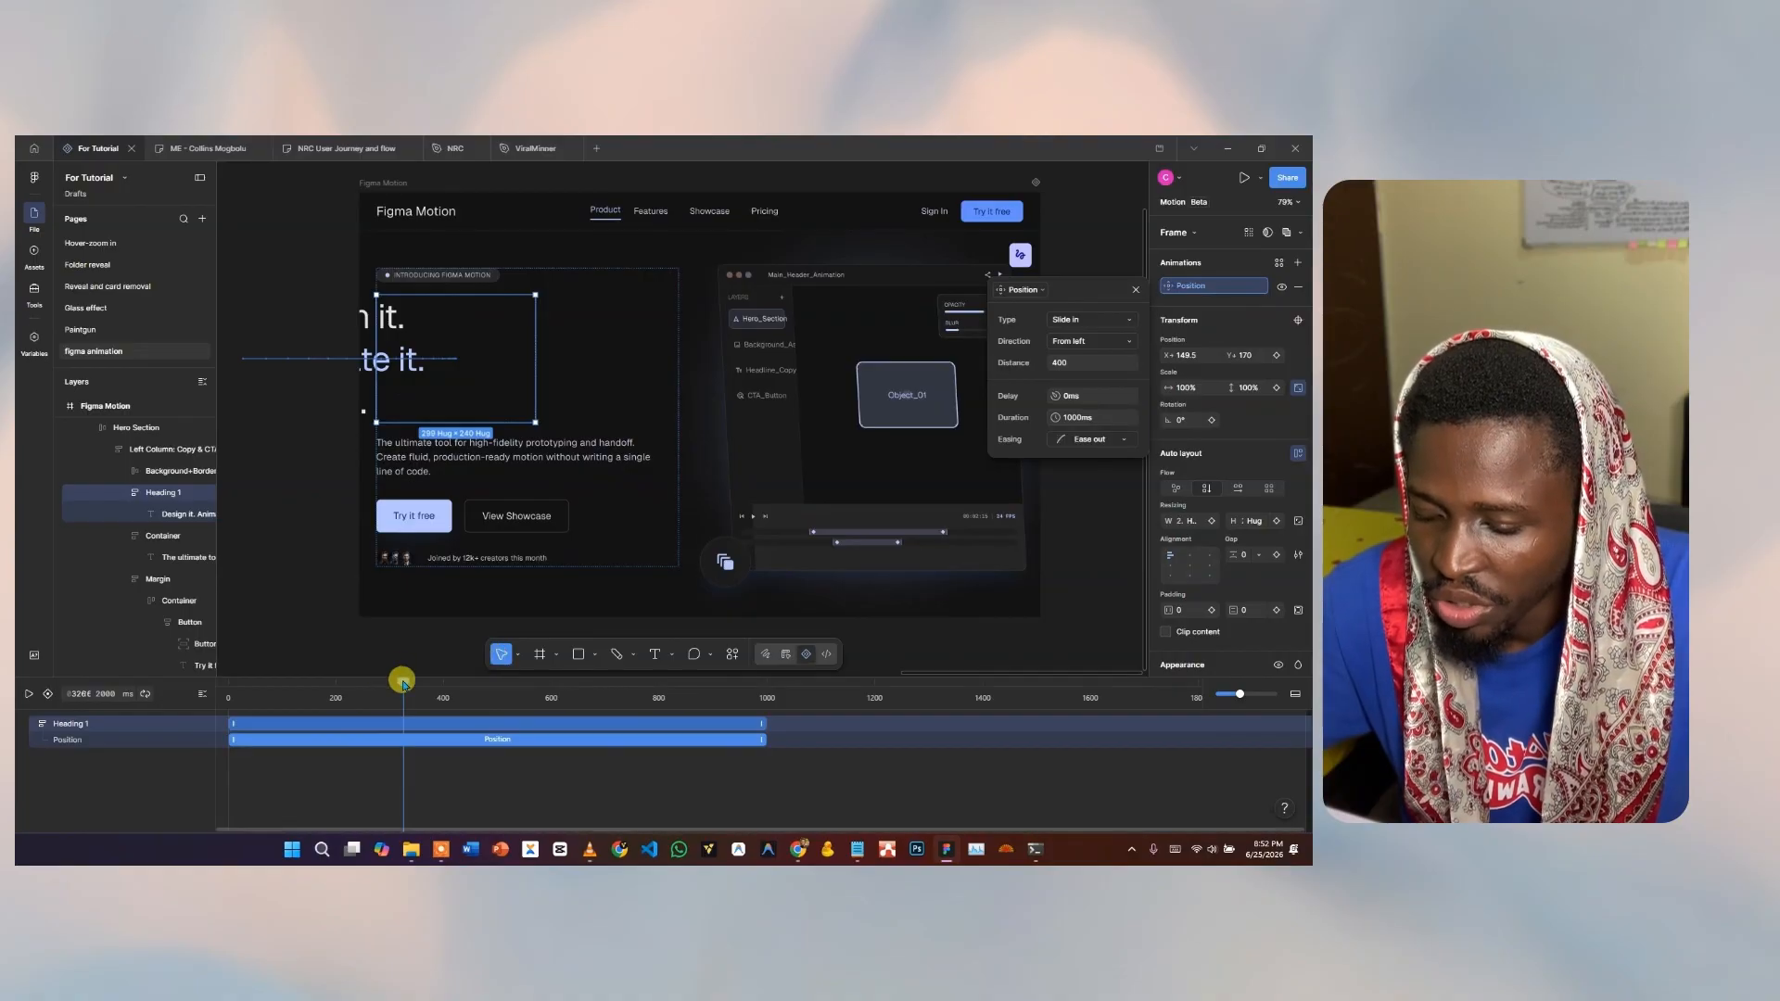
drag(403, 684, 203, 712)
Preview the 1000ms slide-in, then open the Easing dropdown in its Position settings.
key(space)
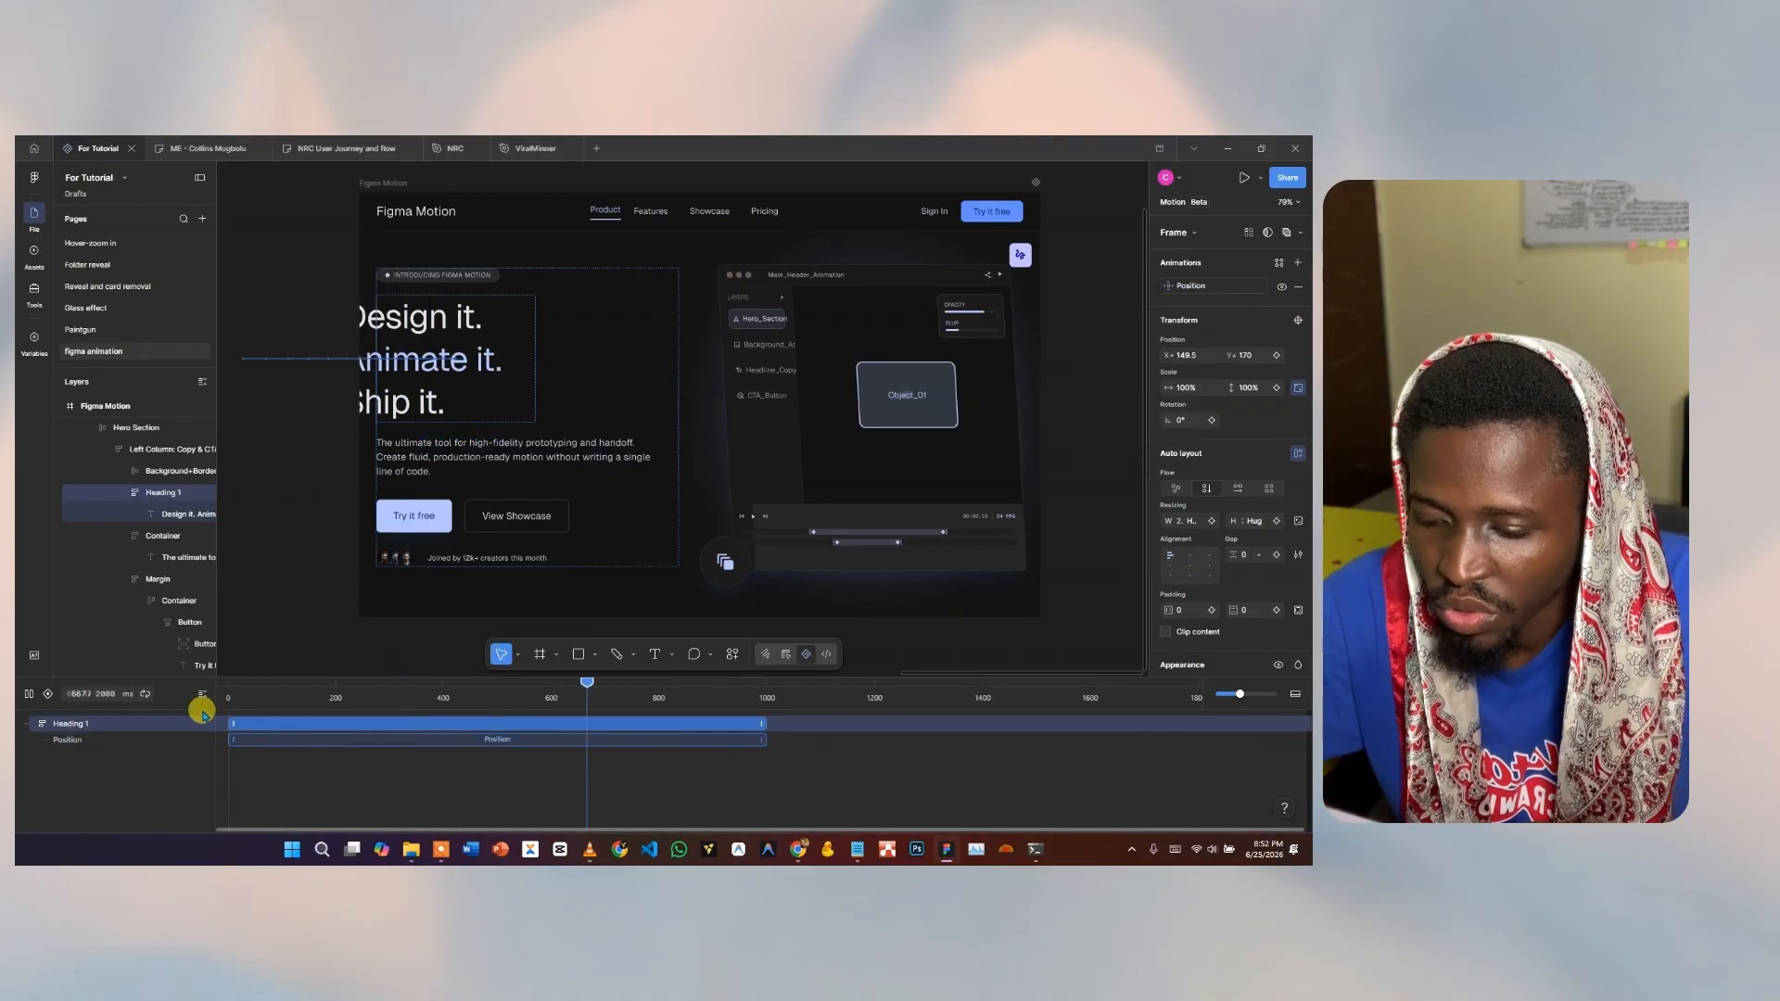
key(space)
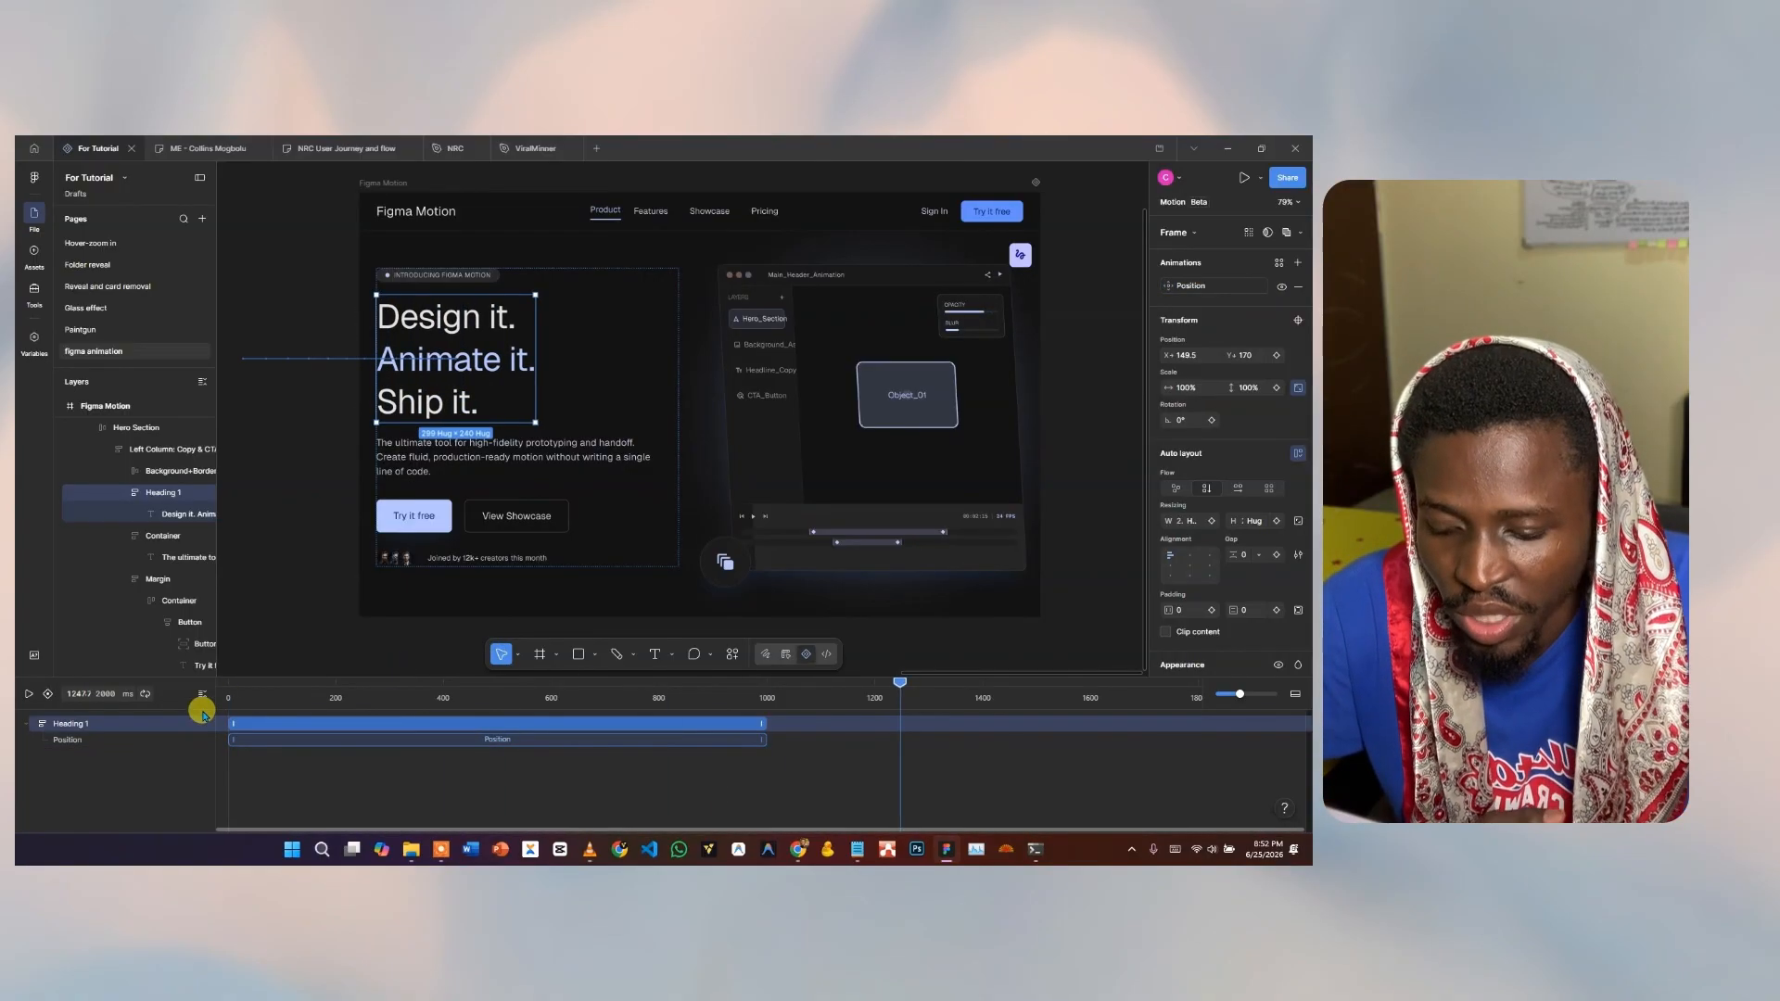
key(space)
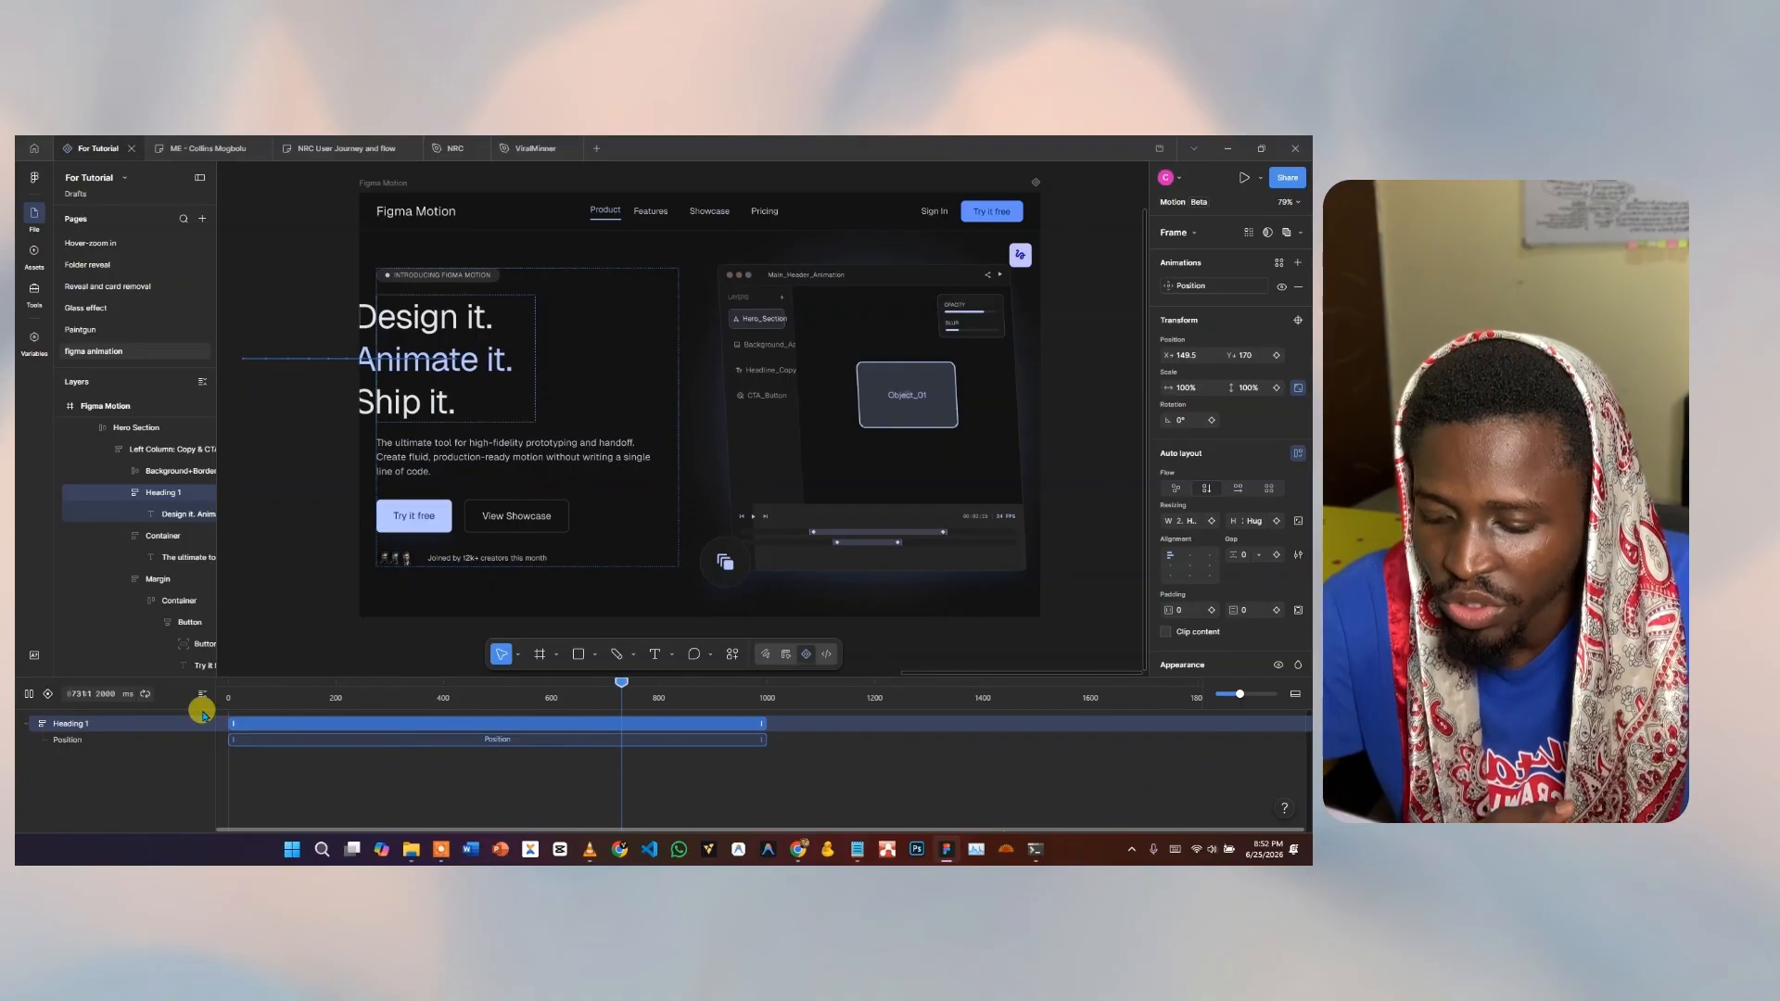
key(space)
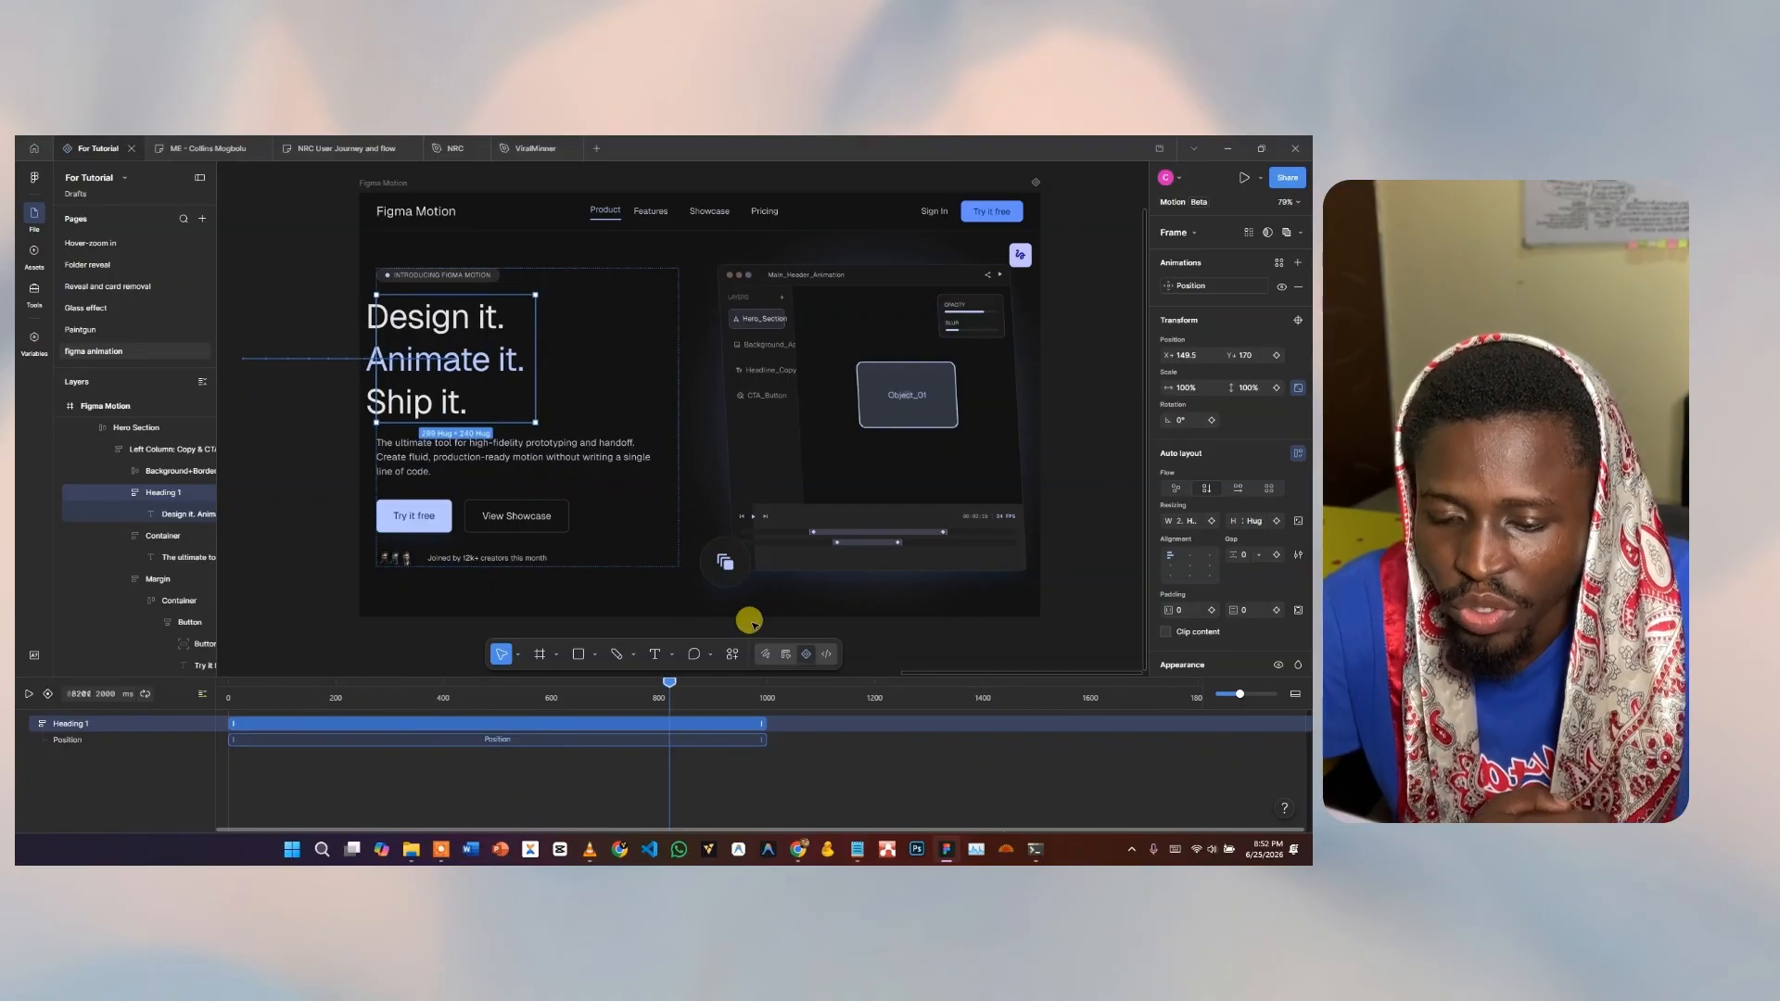
click(1193, 288)
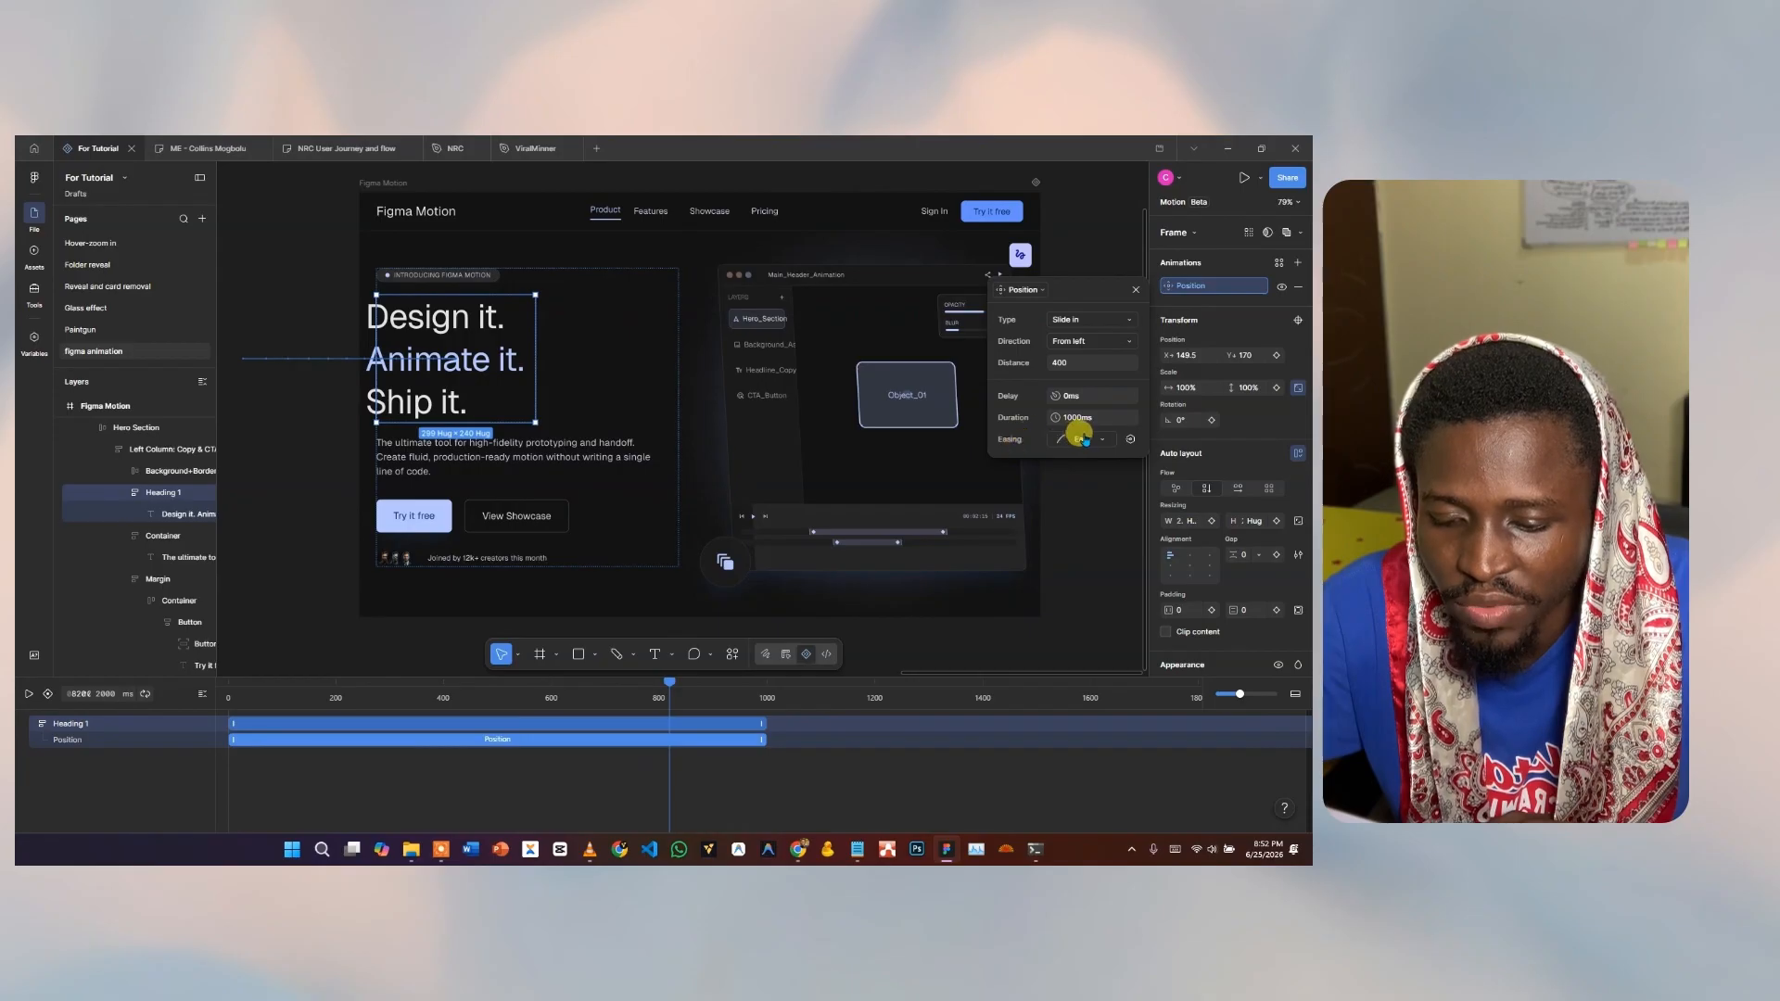
click(1082, 439)
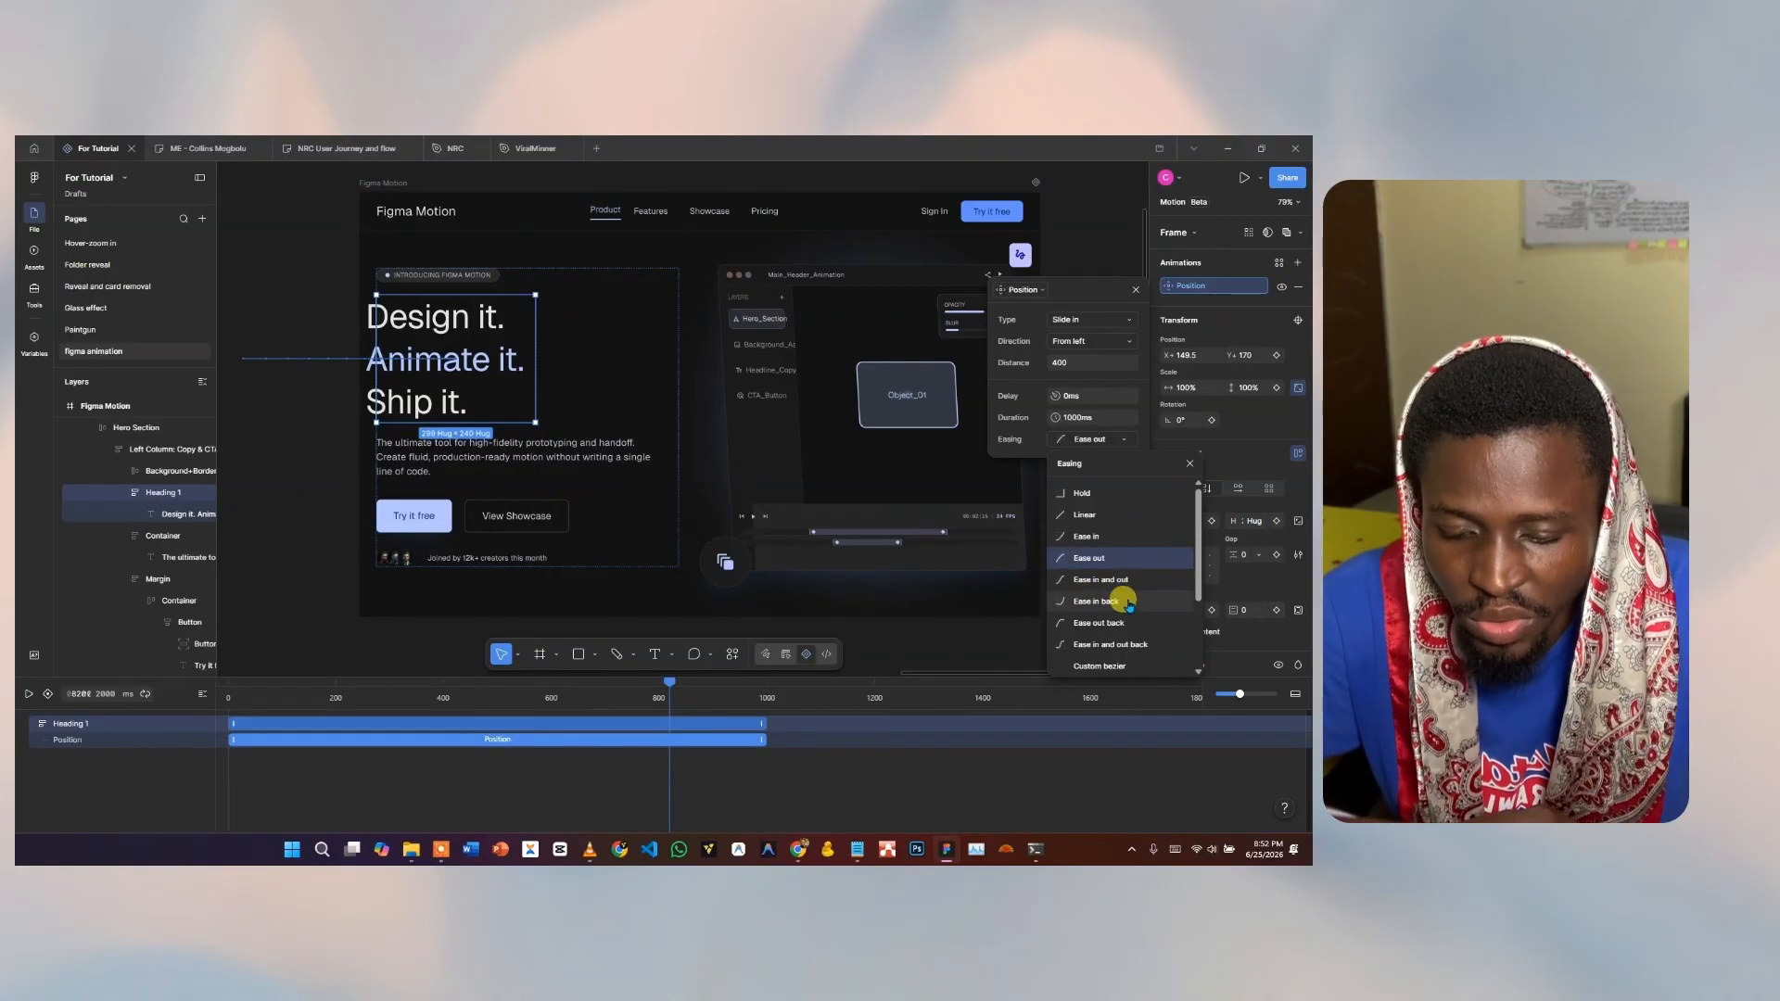
Try a Custom bezier curve, undo it, and set the heading's easing to Ease in.
scroll(1149, 607, down, 3)
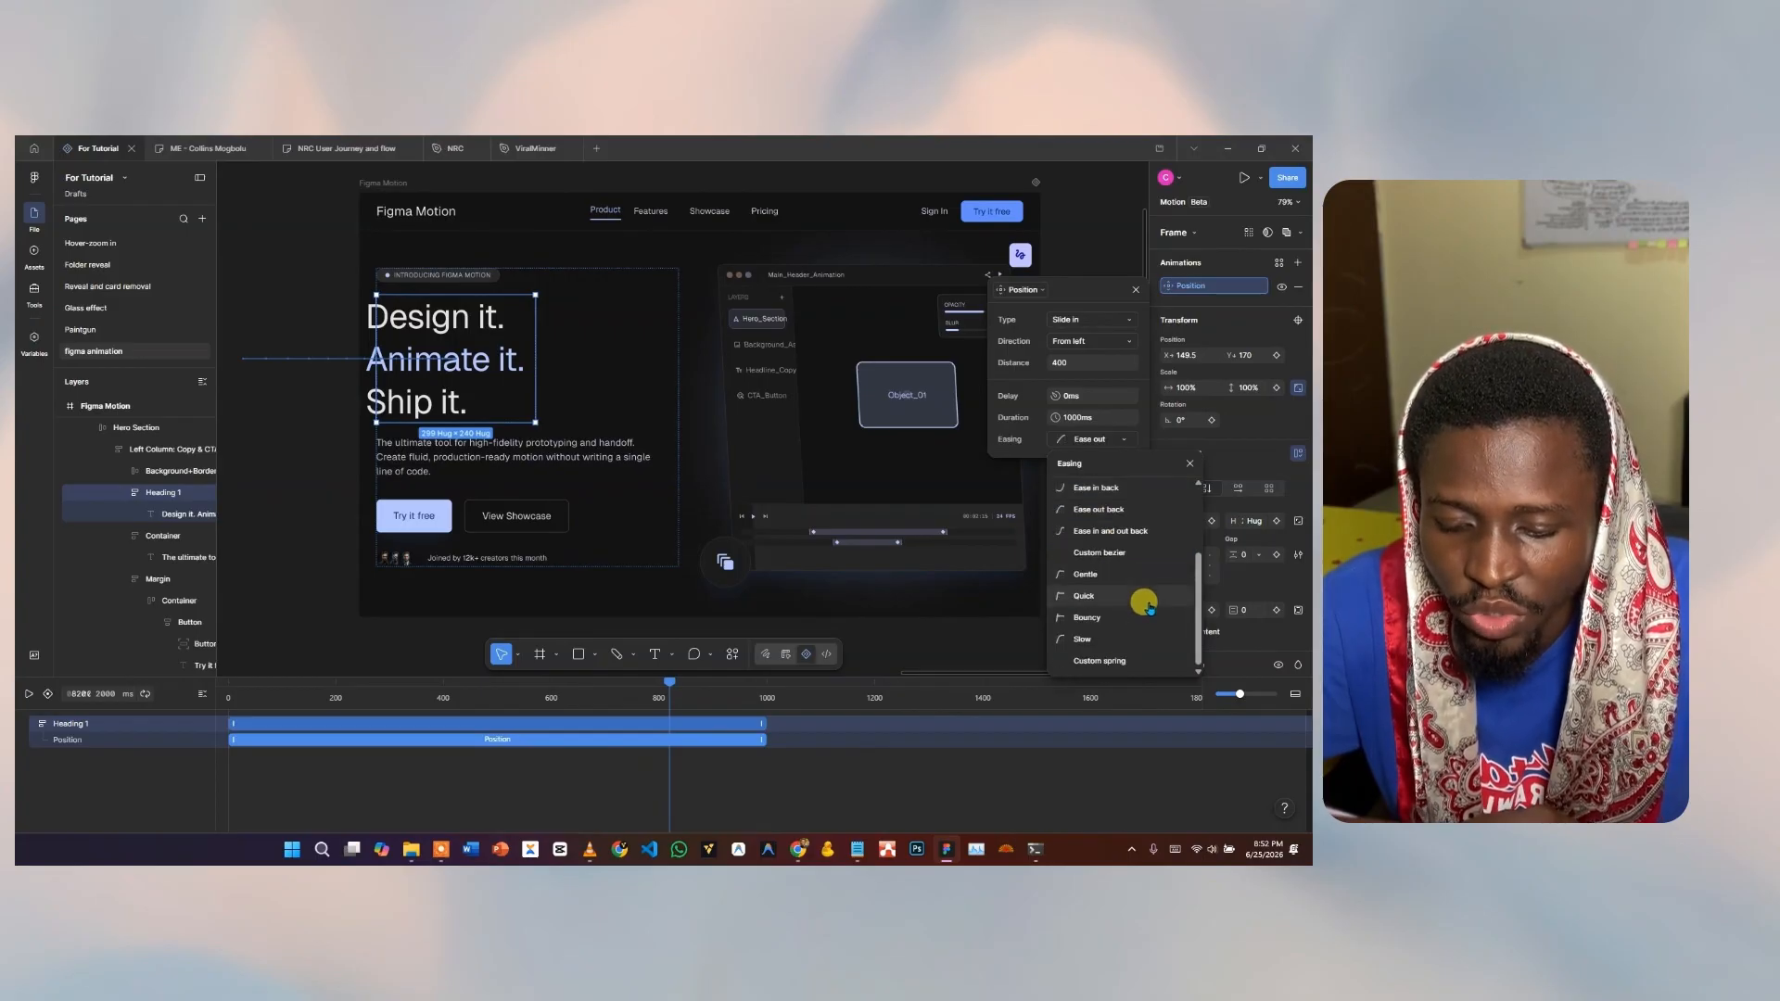
click(1123, 556)
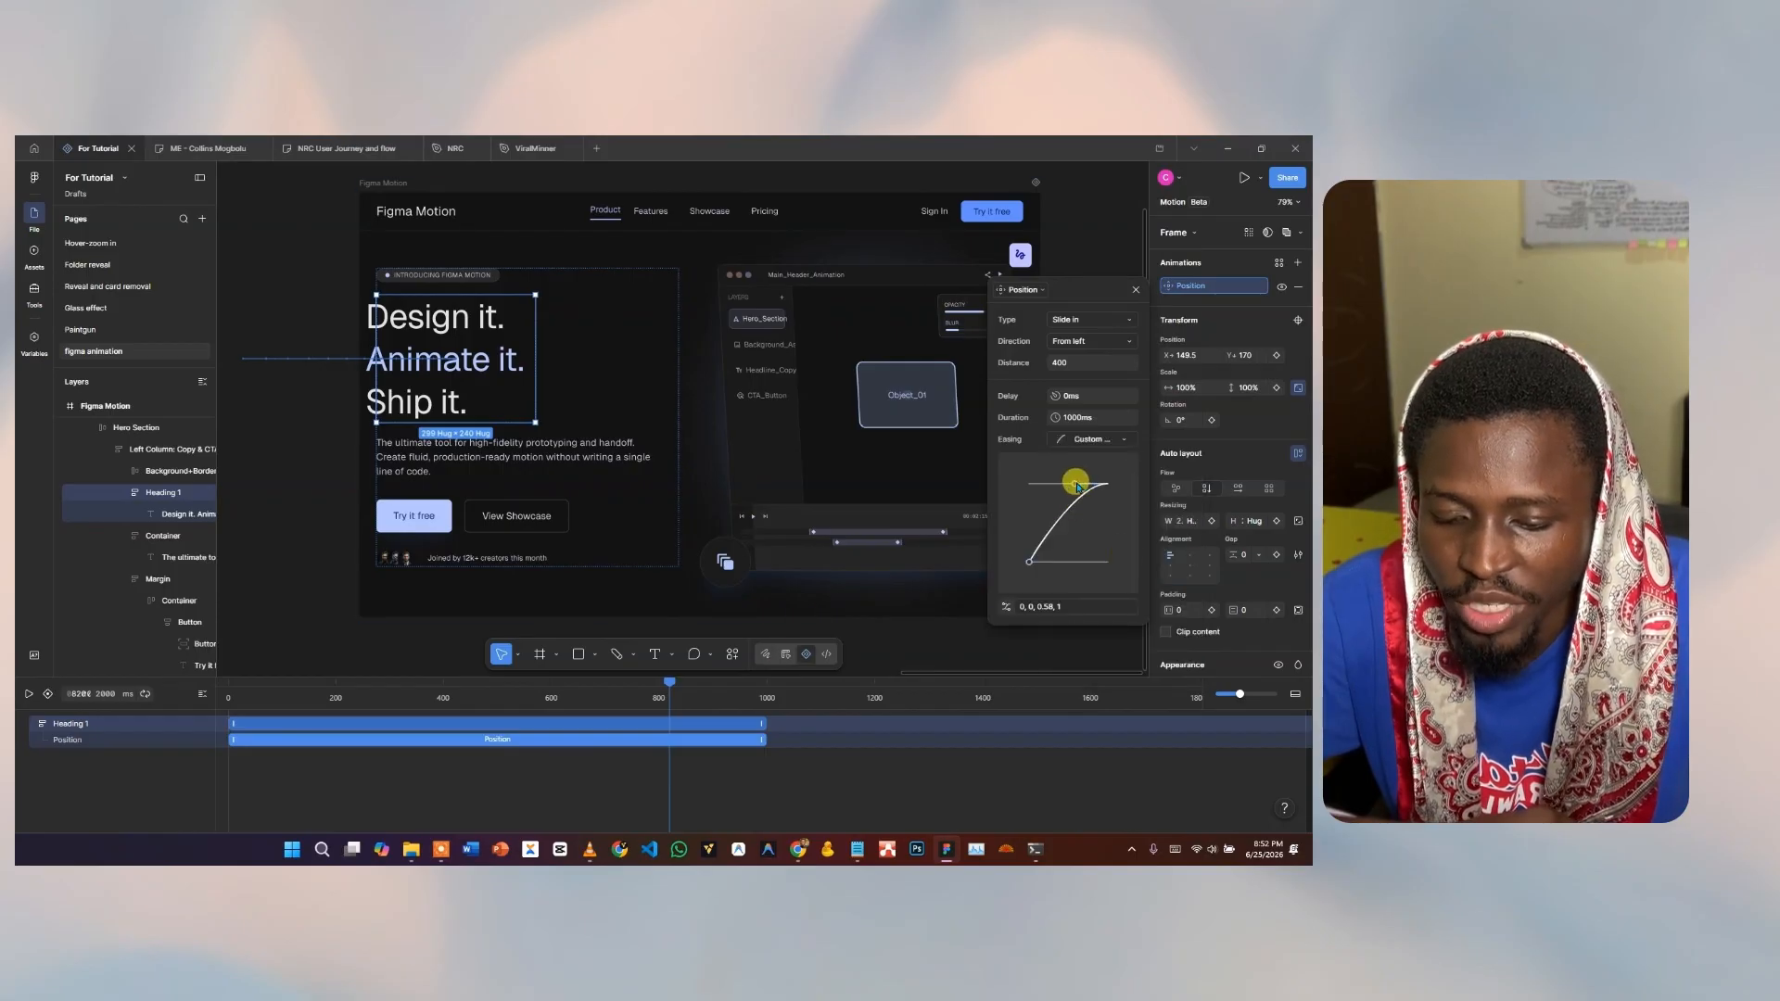
drag(1078, 486, 1121, 575)
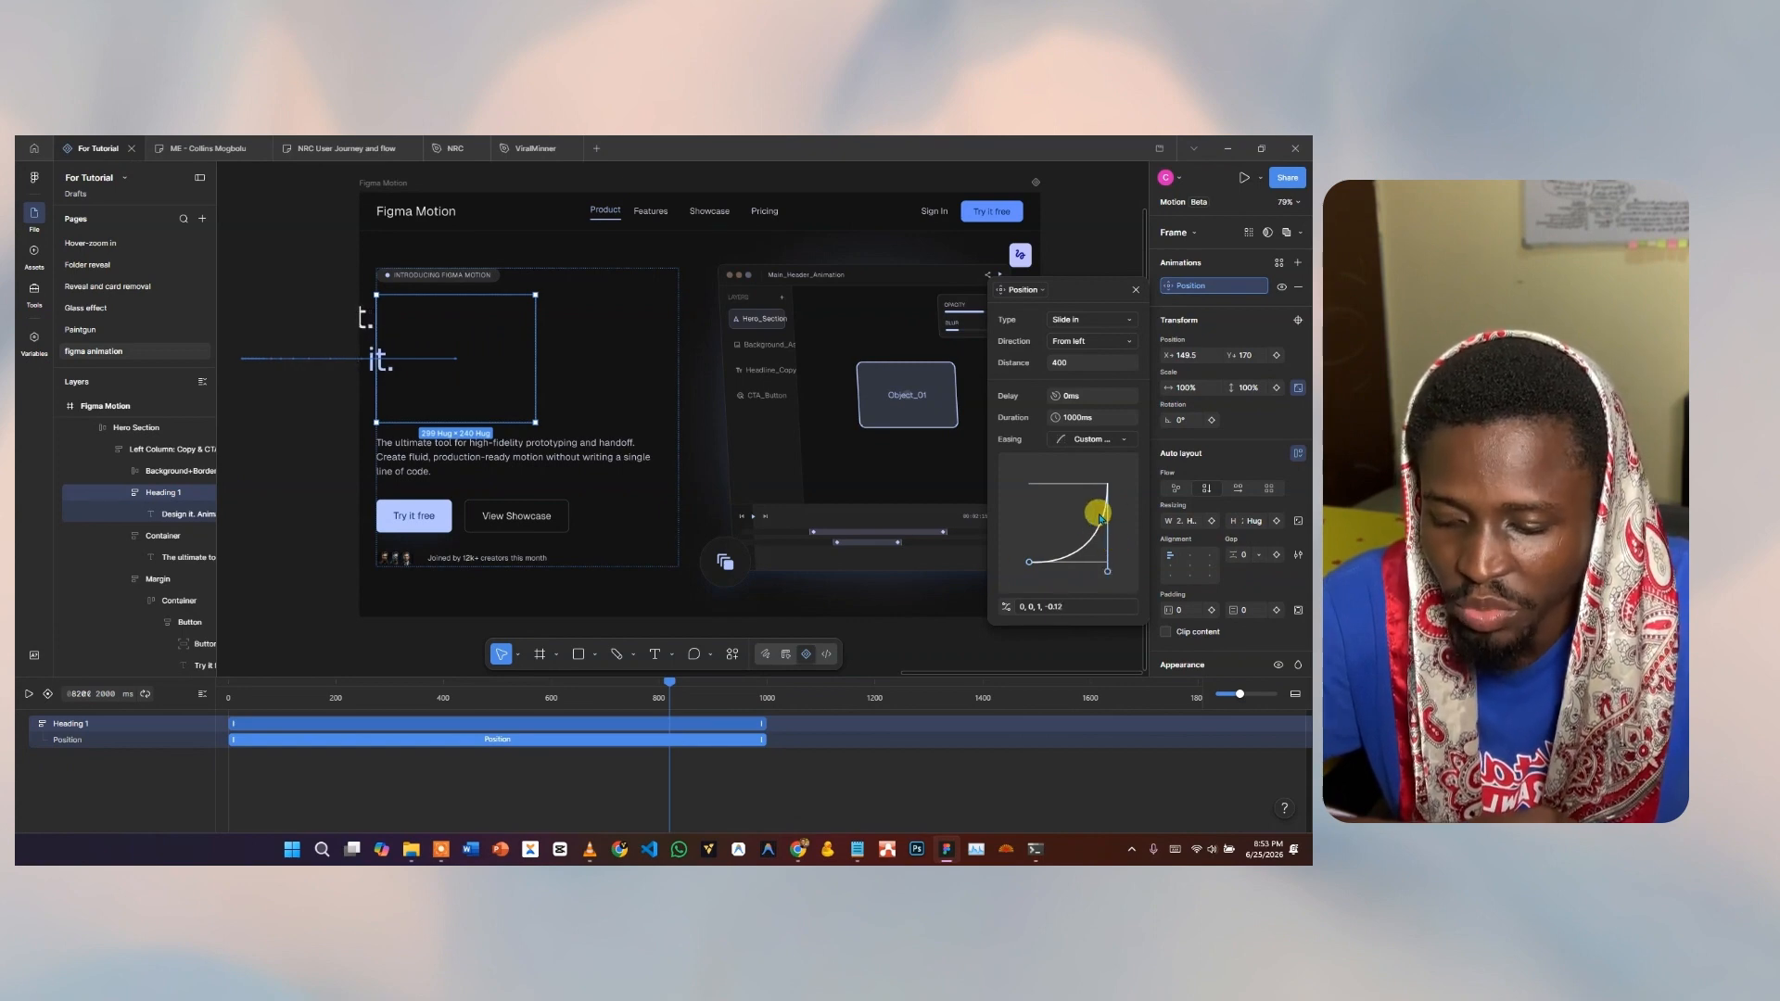
key(ctrl+z)
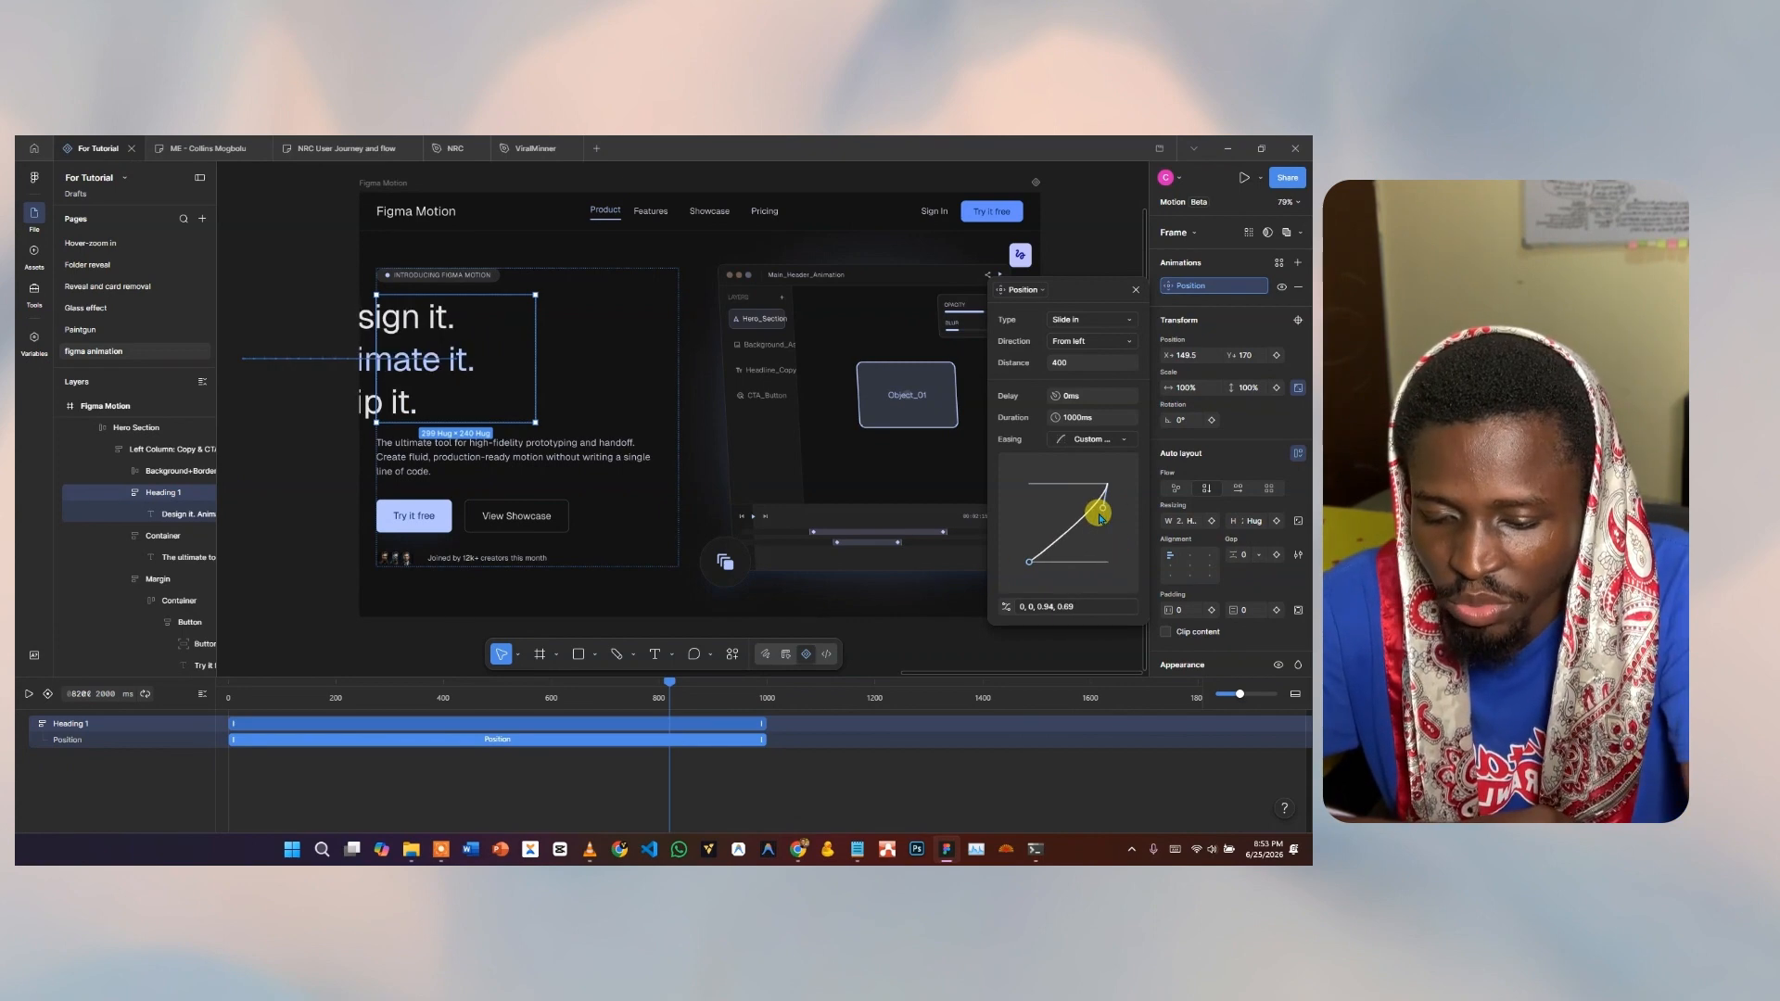
key(ctrl+z)
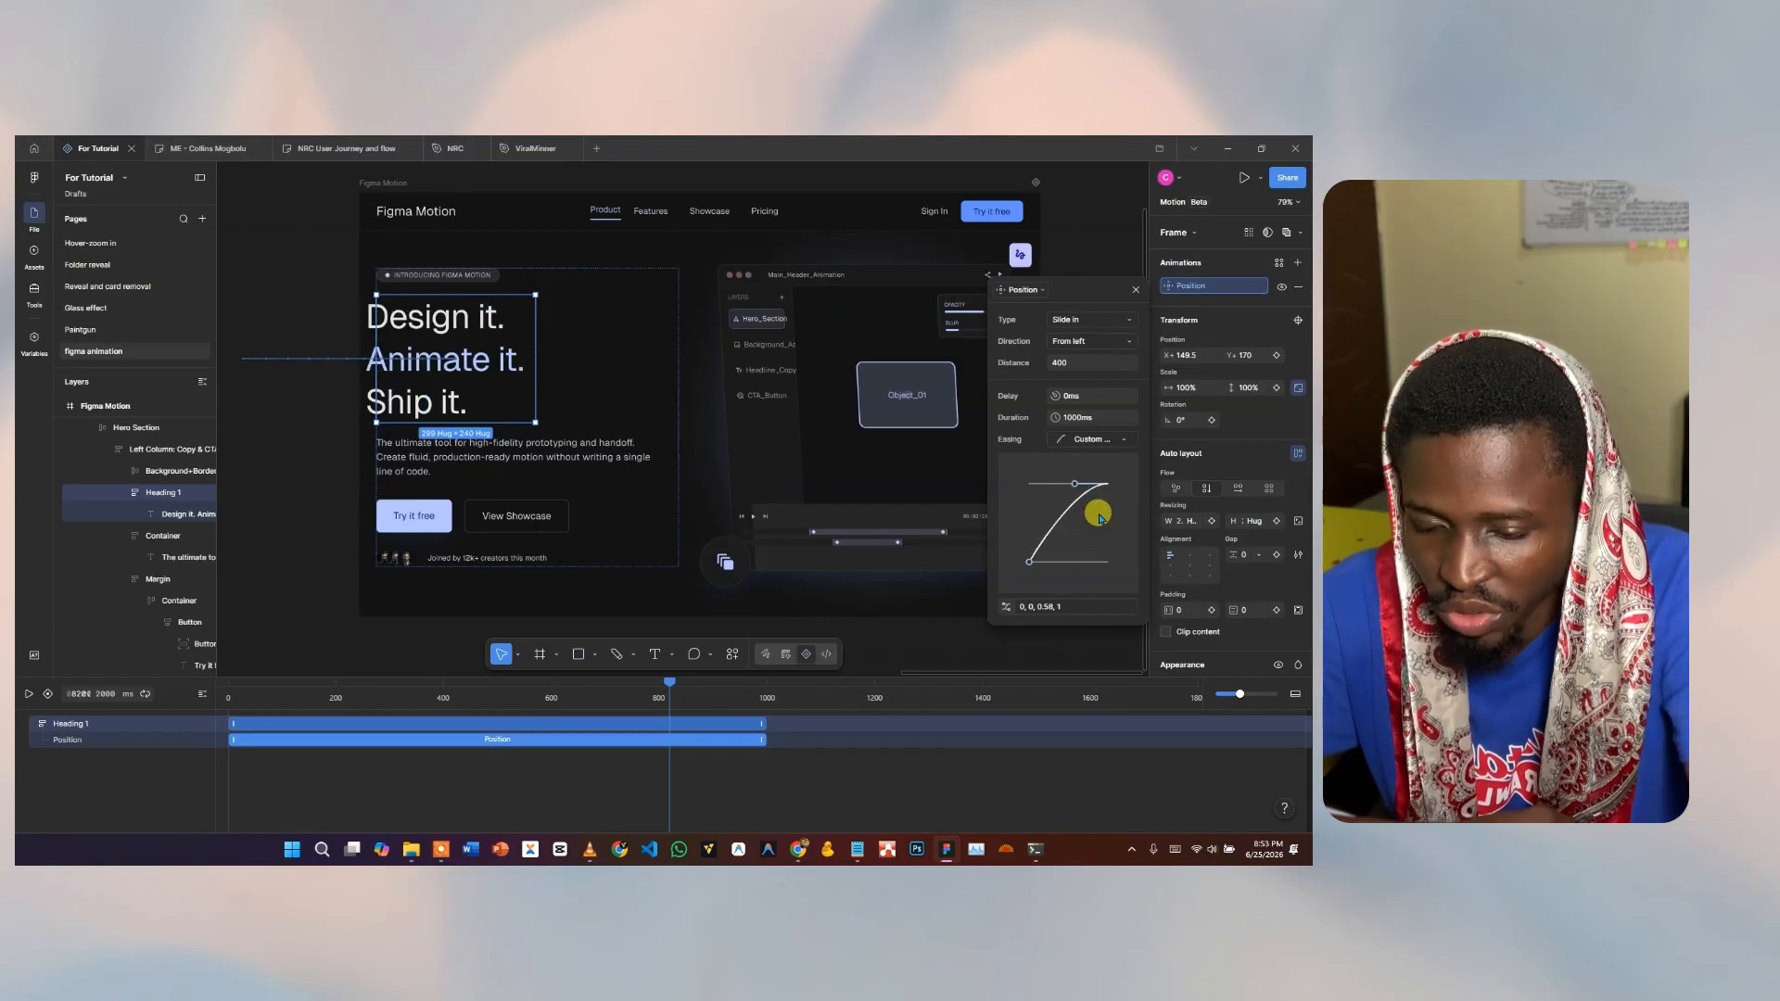
click(1097, 441)
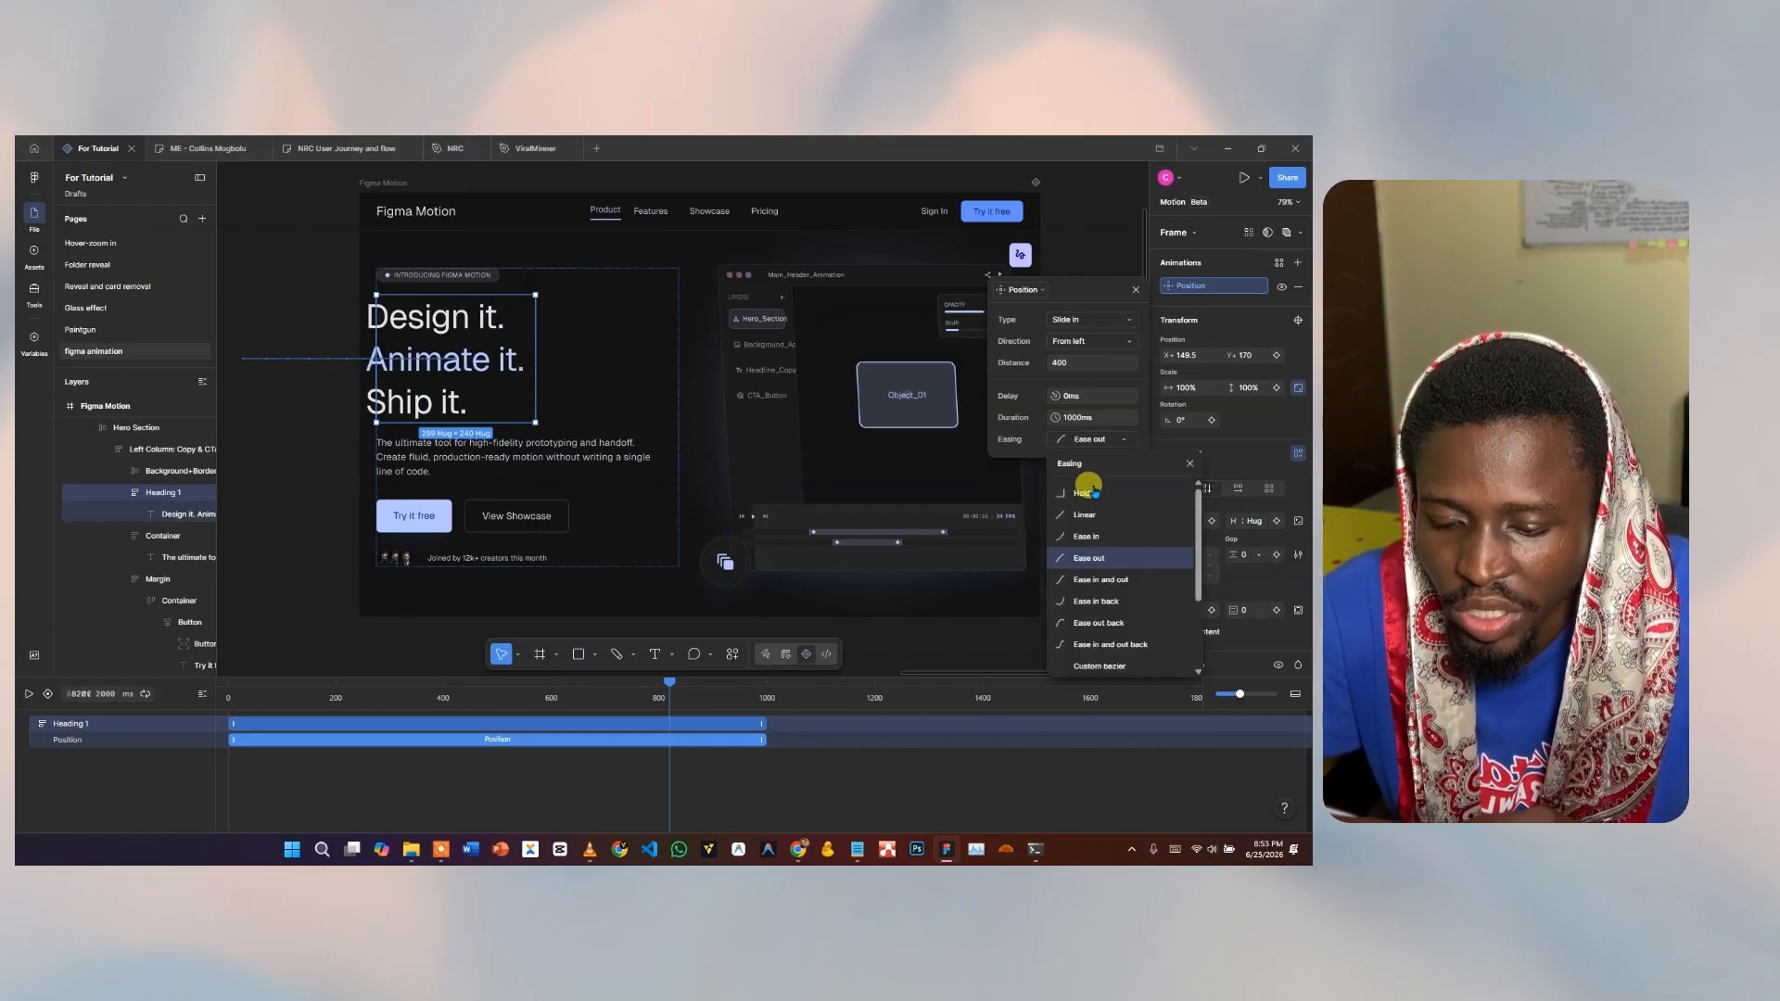
click(1083, 540)
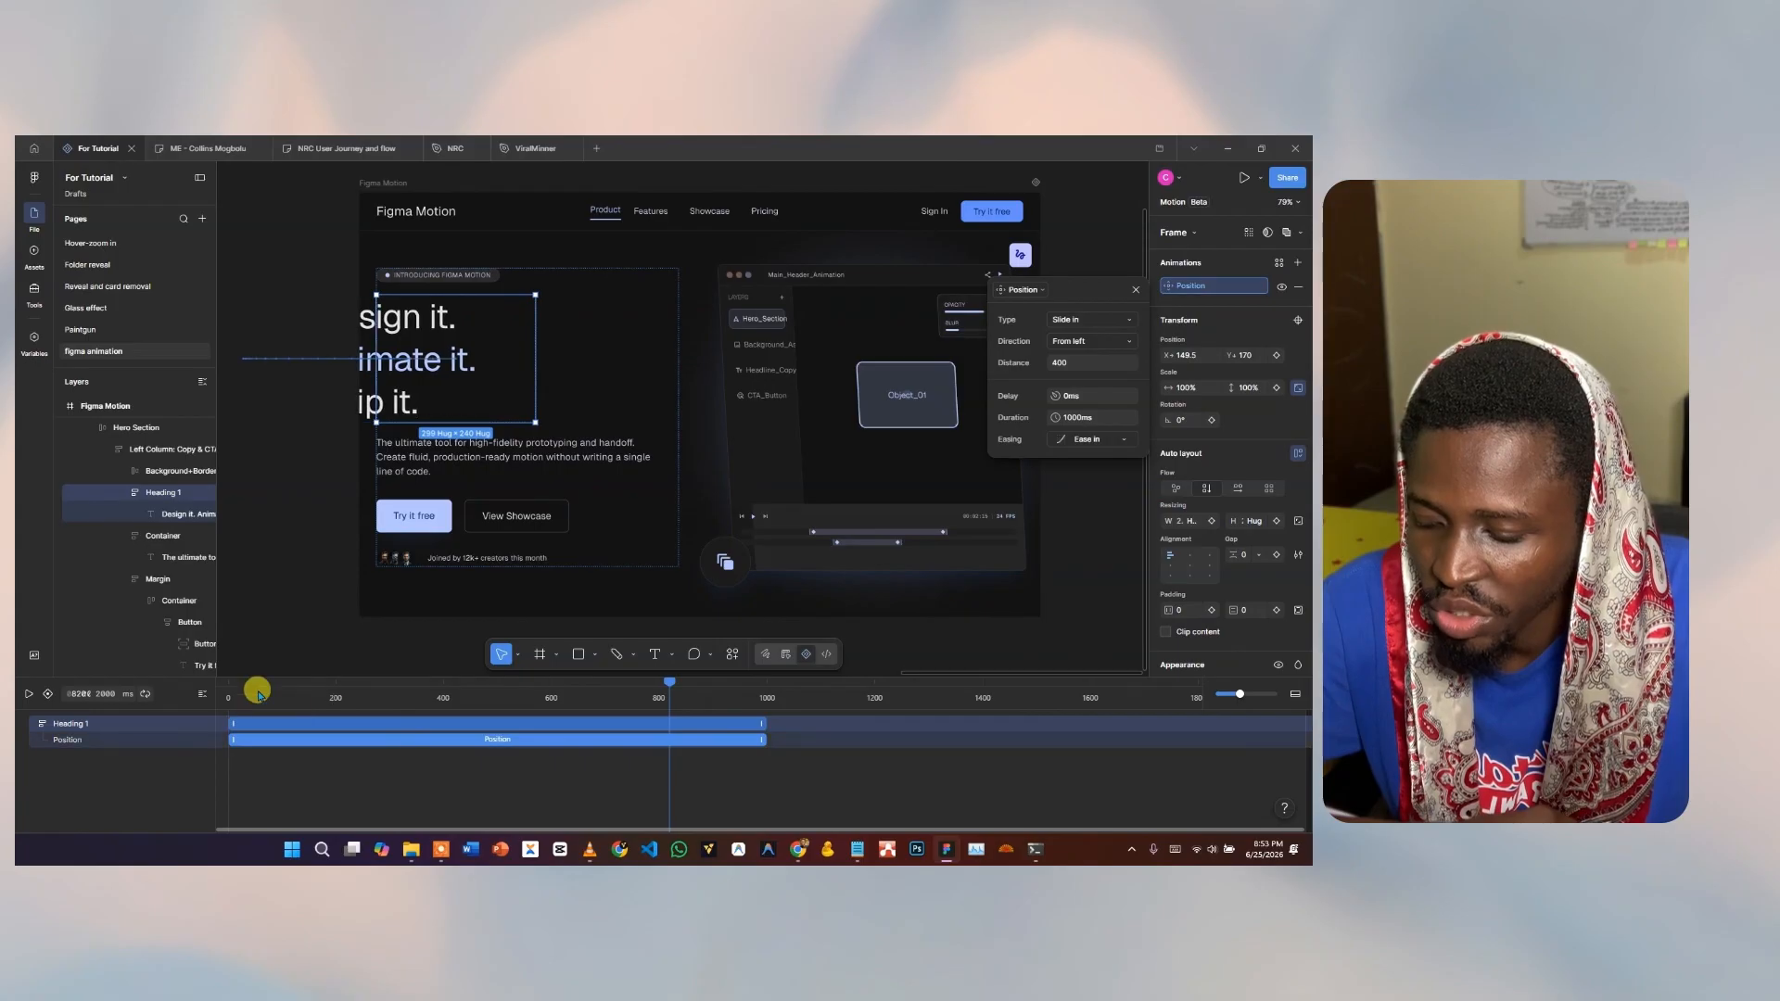
Replay the heading's Ease in slide-in from 0, then select the Introducing Figma Motion badge.
drag(256, 693, 204, 694)
key(space)
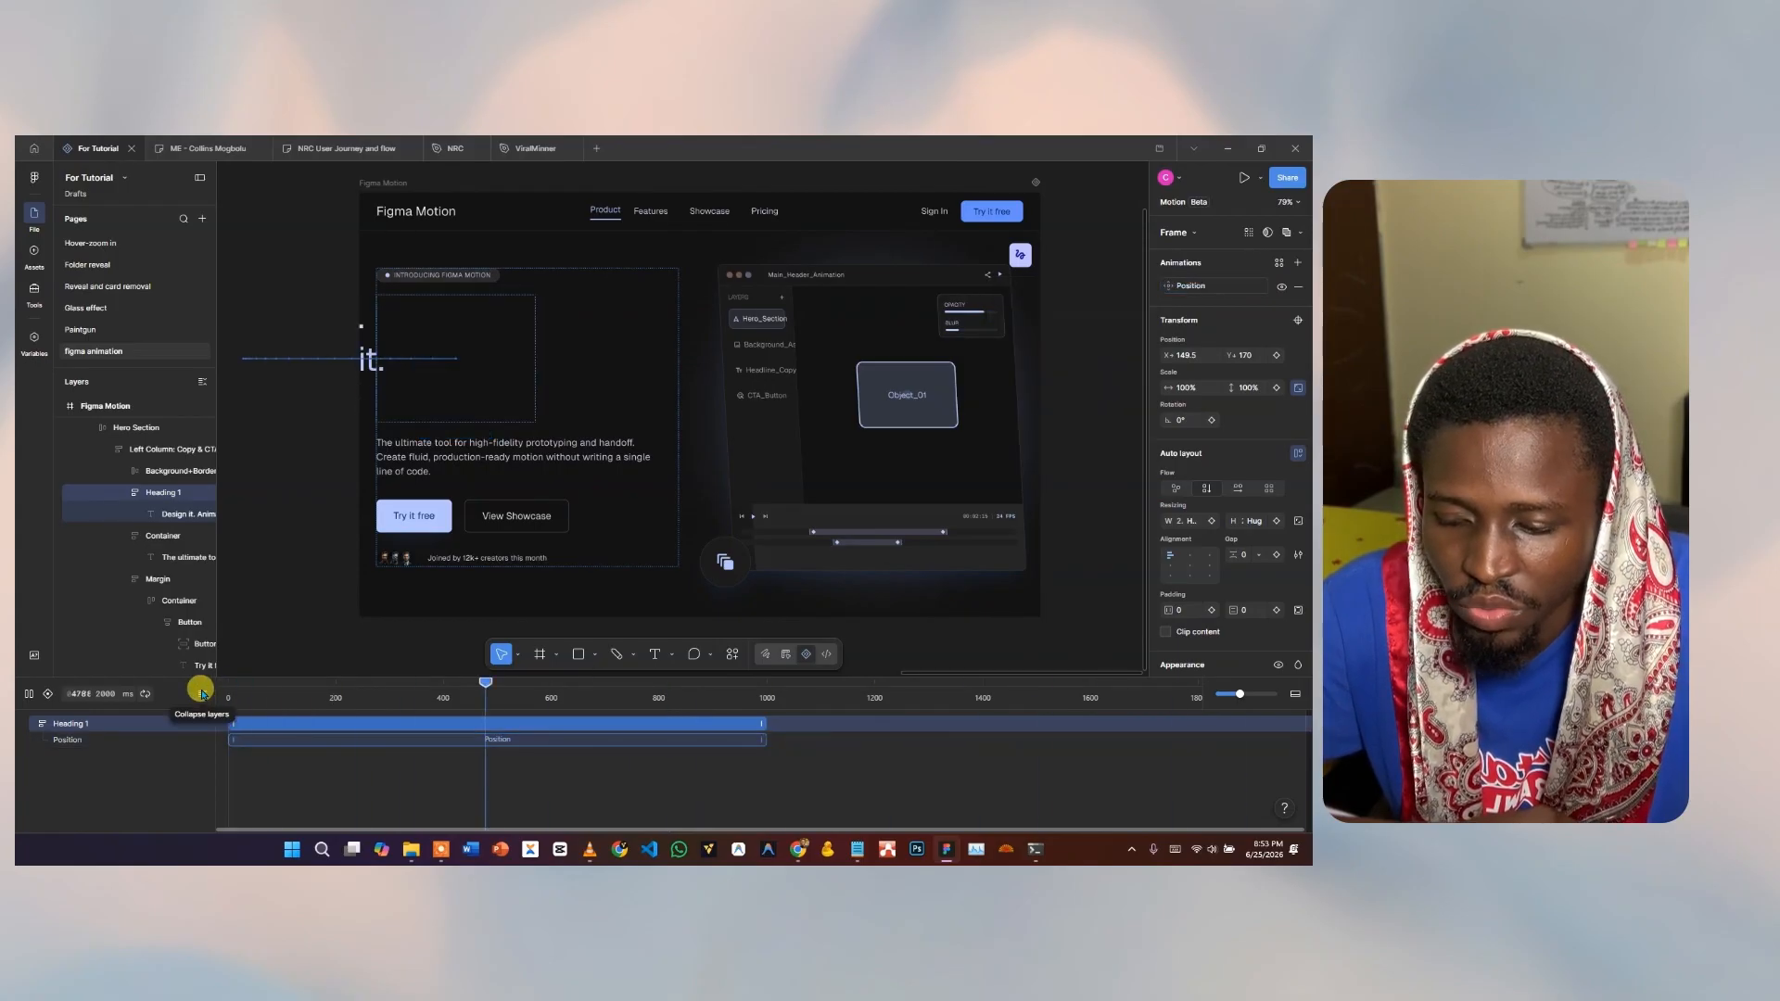
key(space)
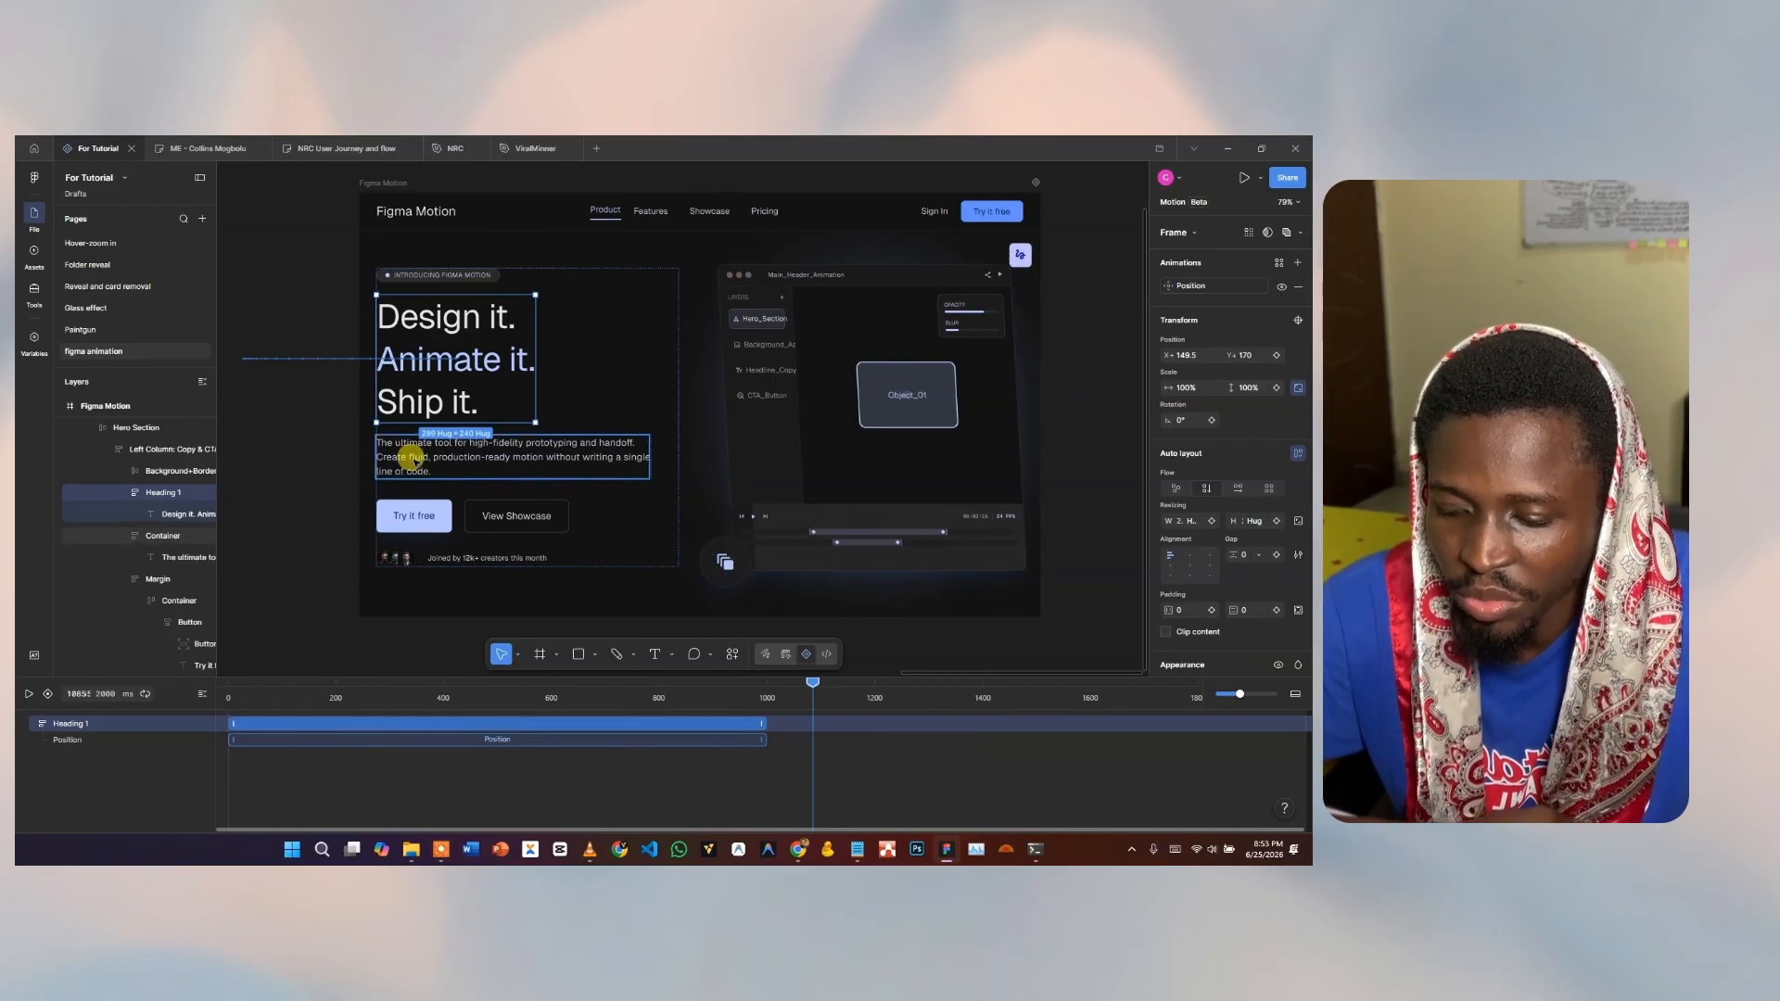
click(428, 277)
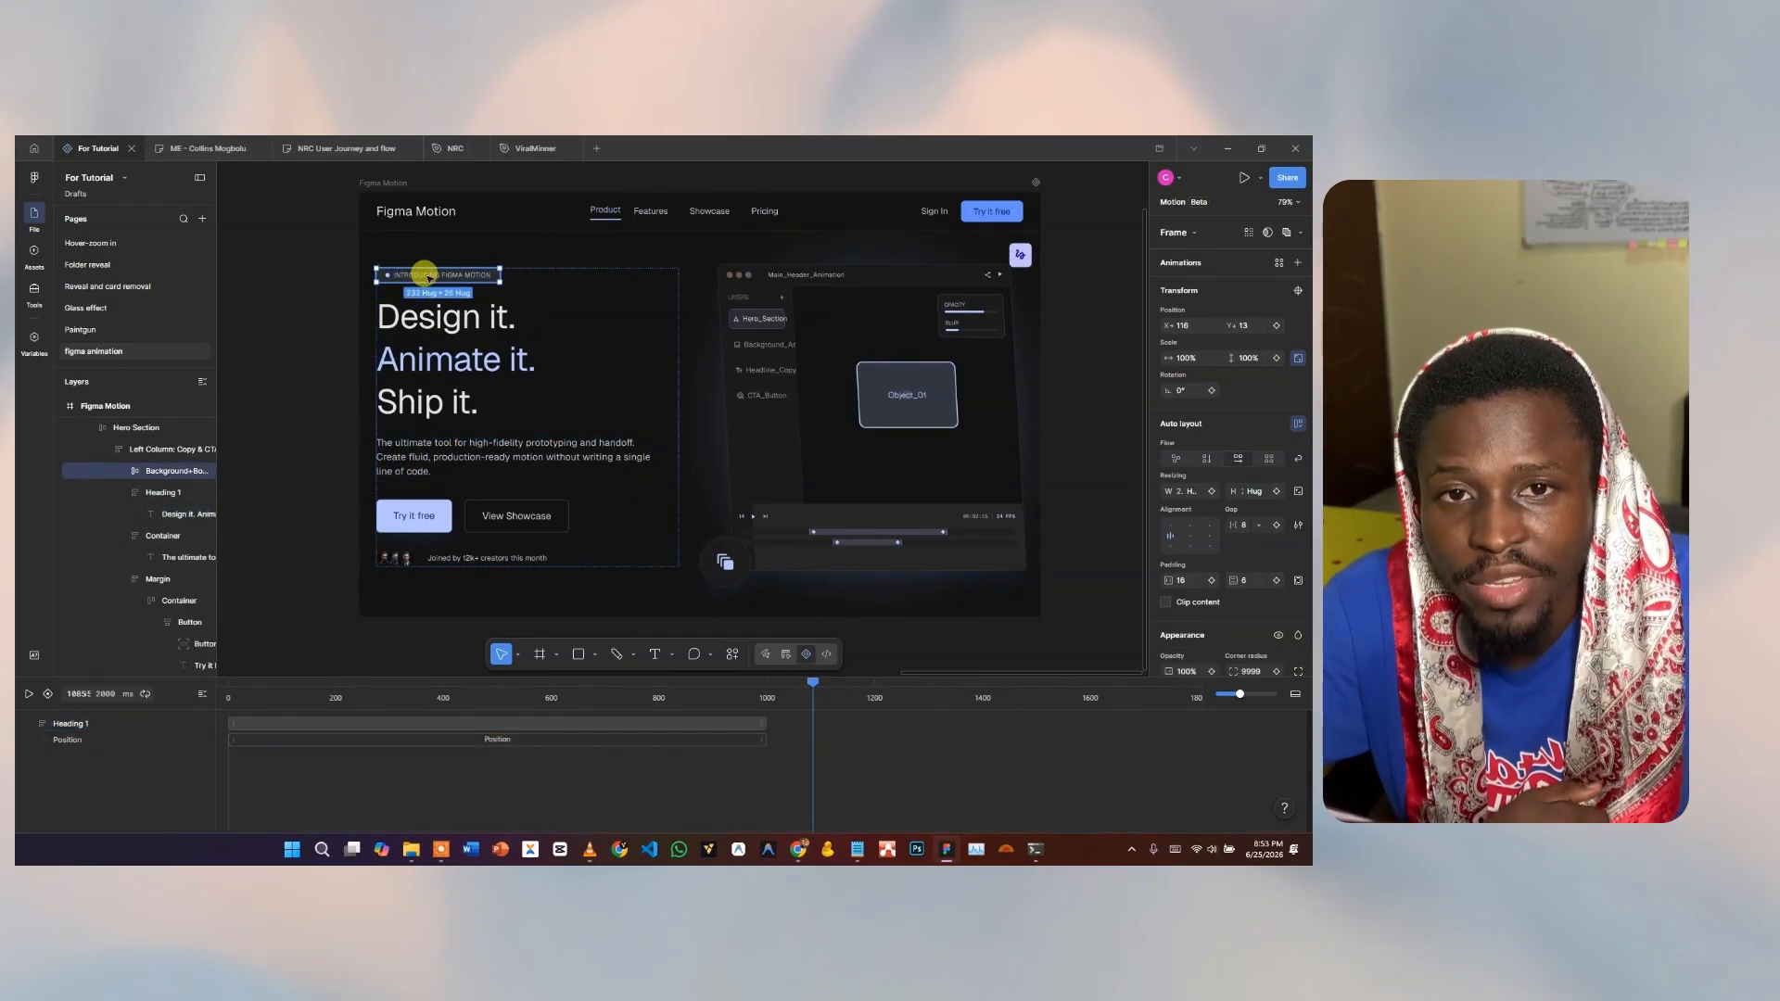
Add an Opacity fade-in to the badge and stretch its track to 1000 ms.
click(1278, 263)
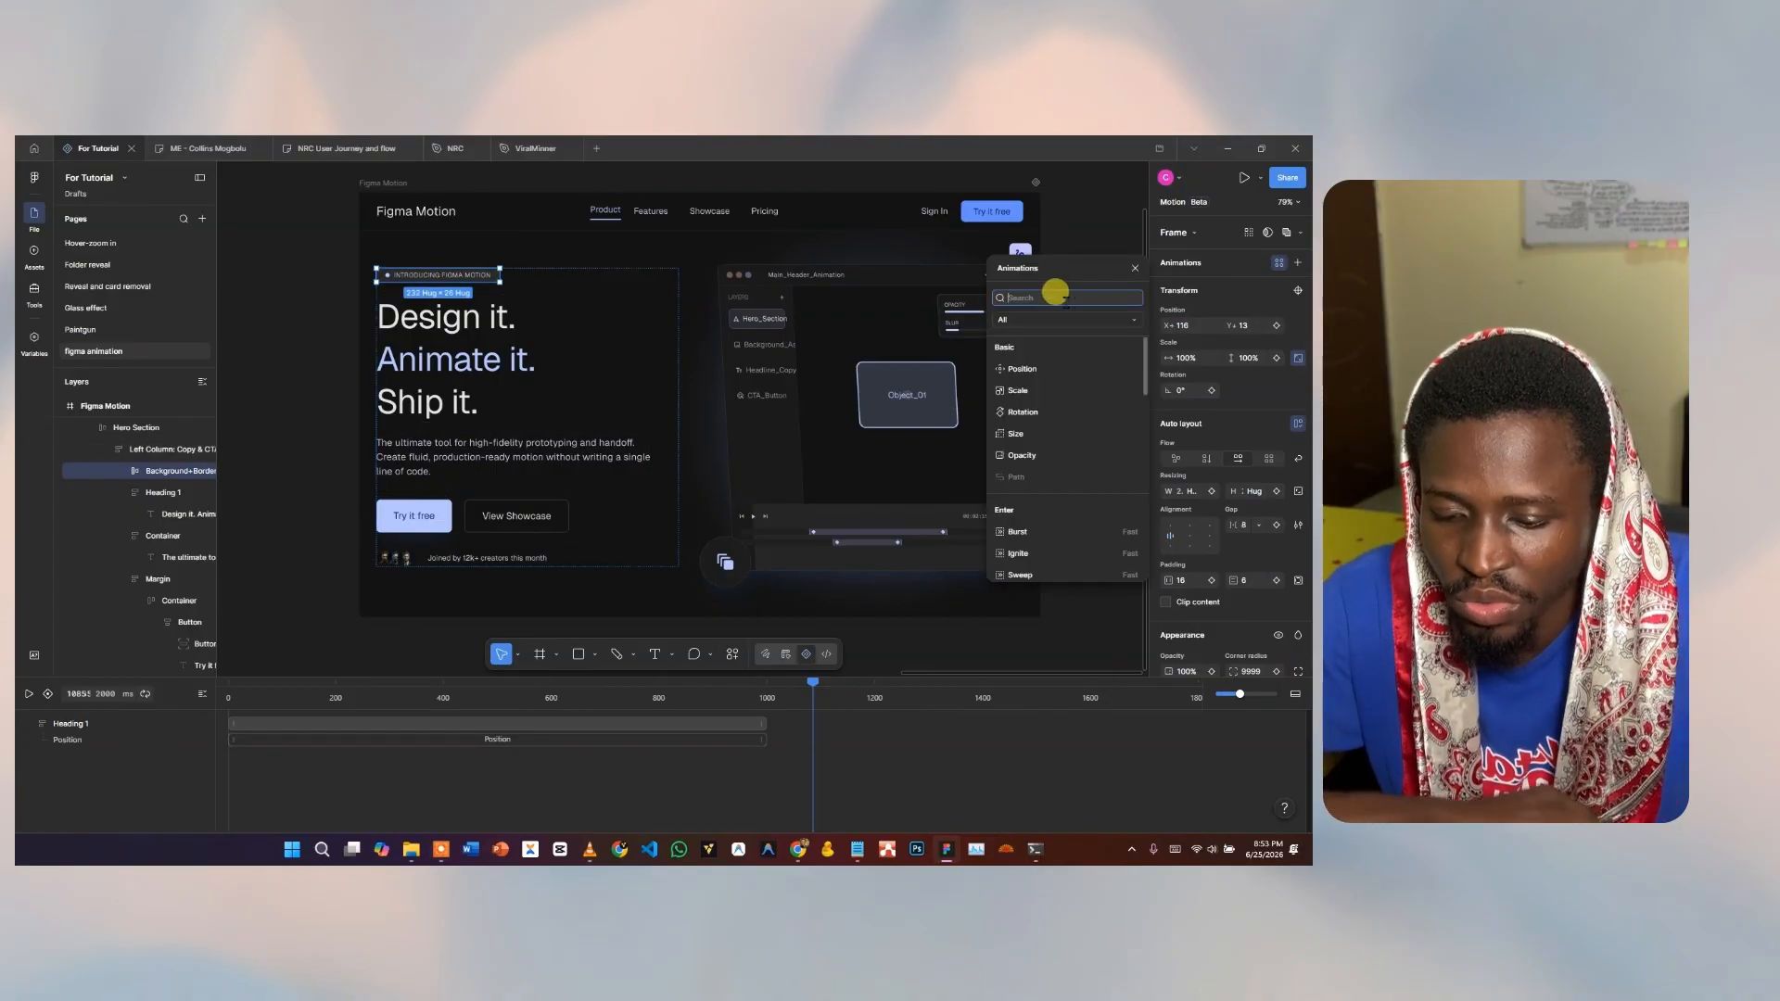
click(1031, 453)
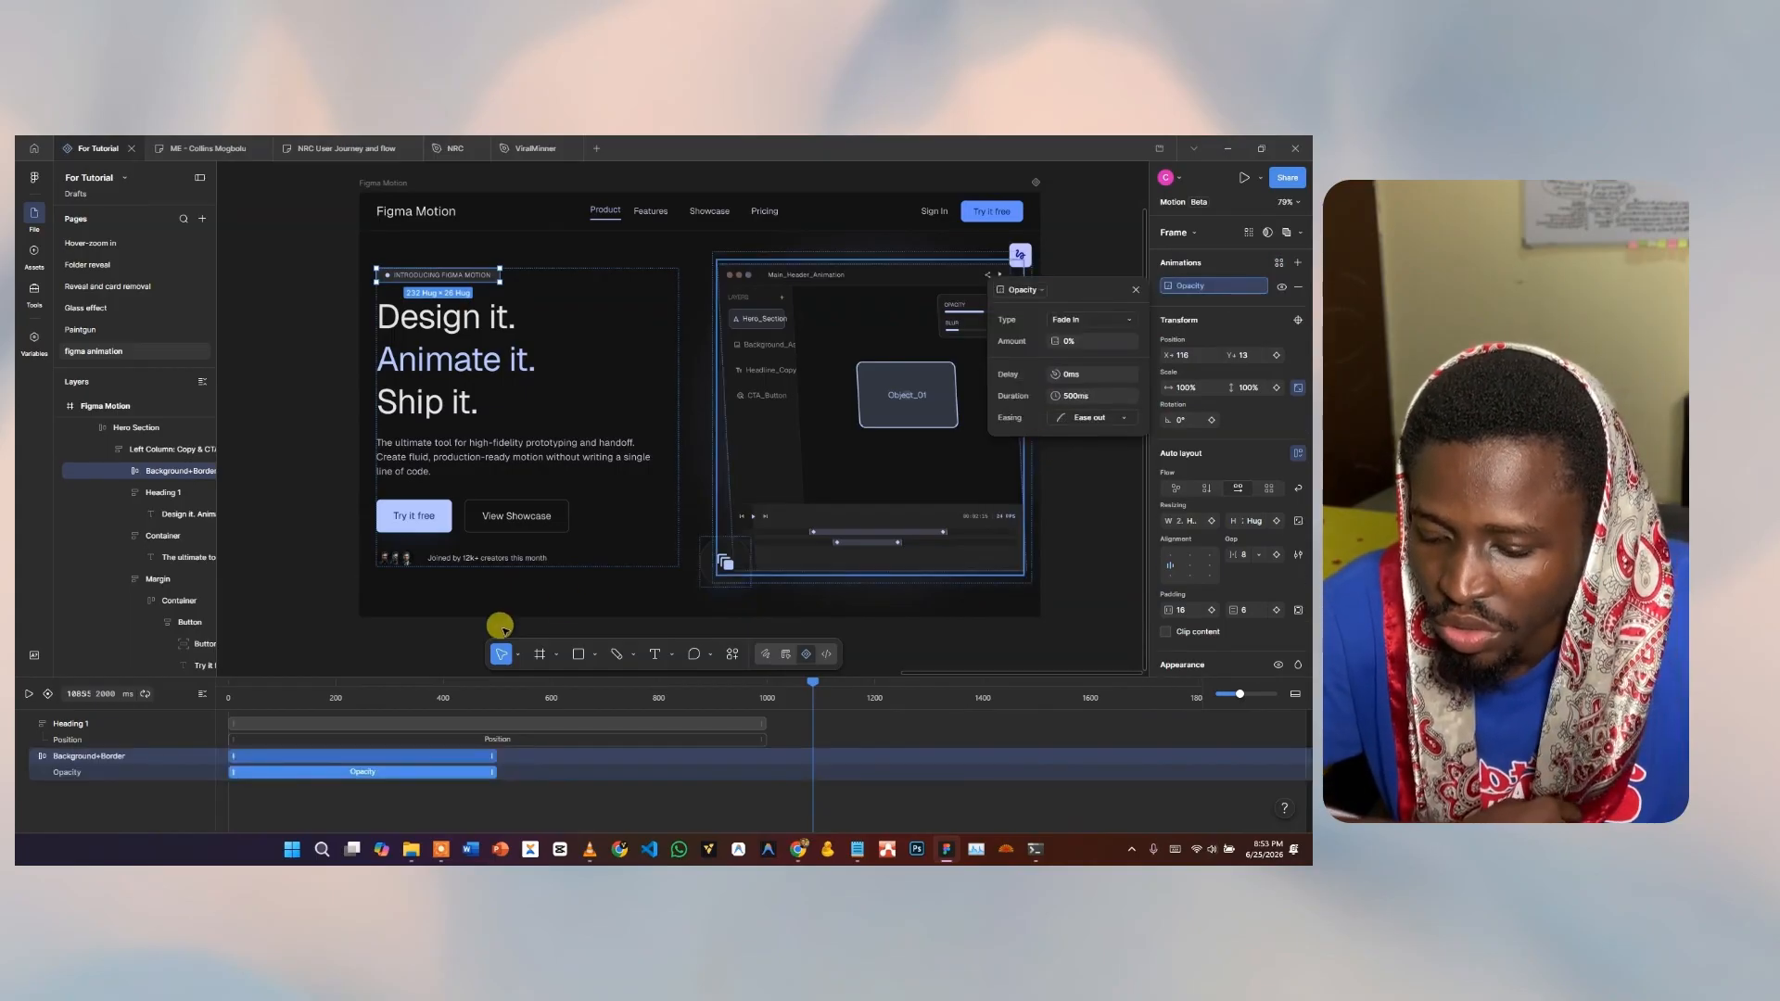
key(space)
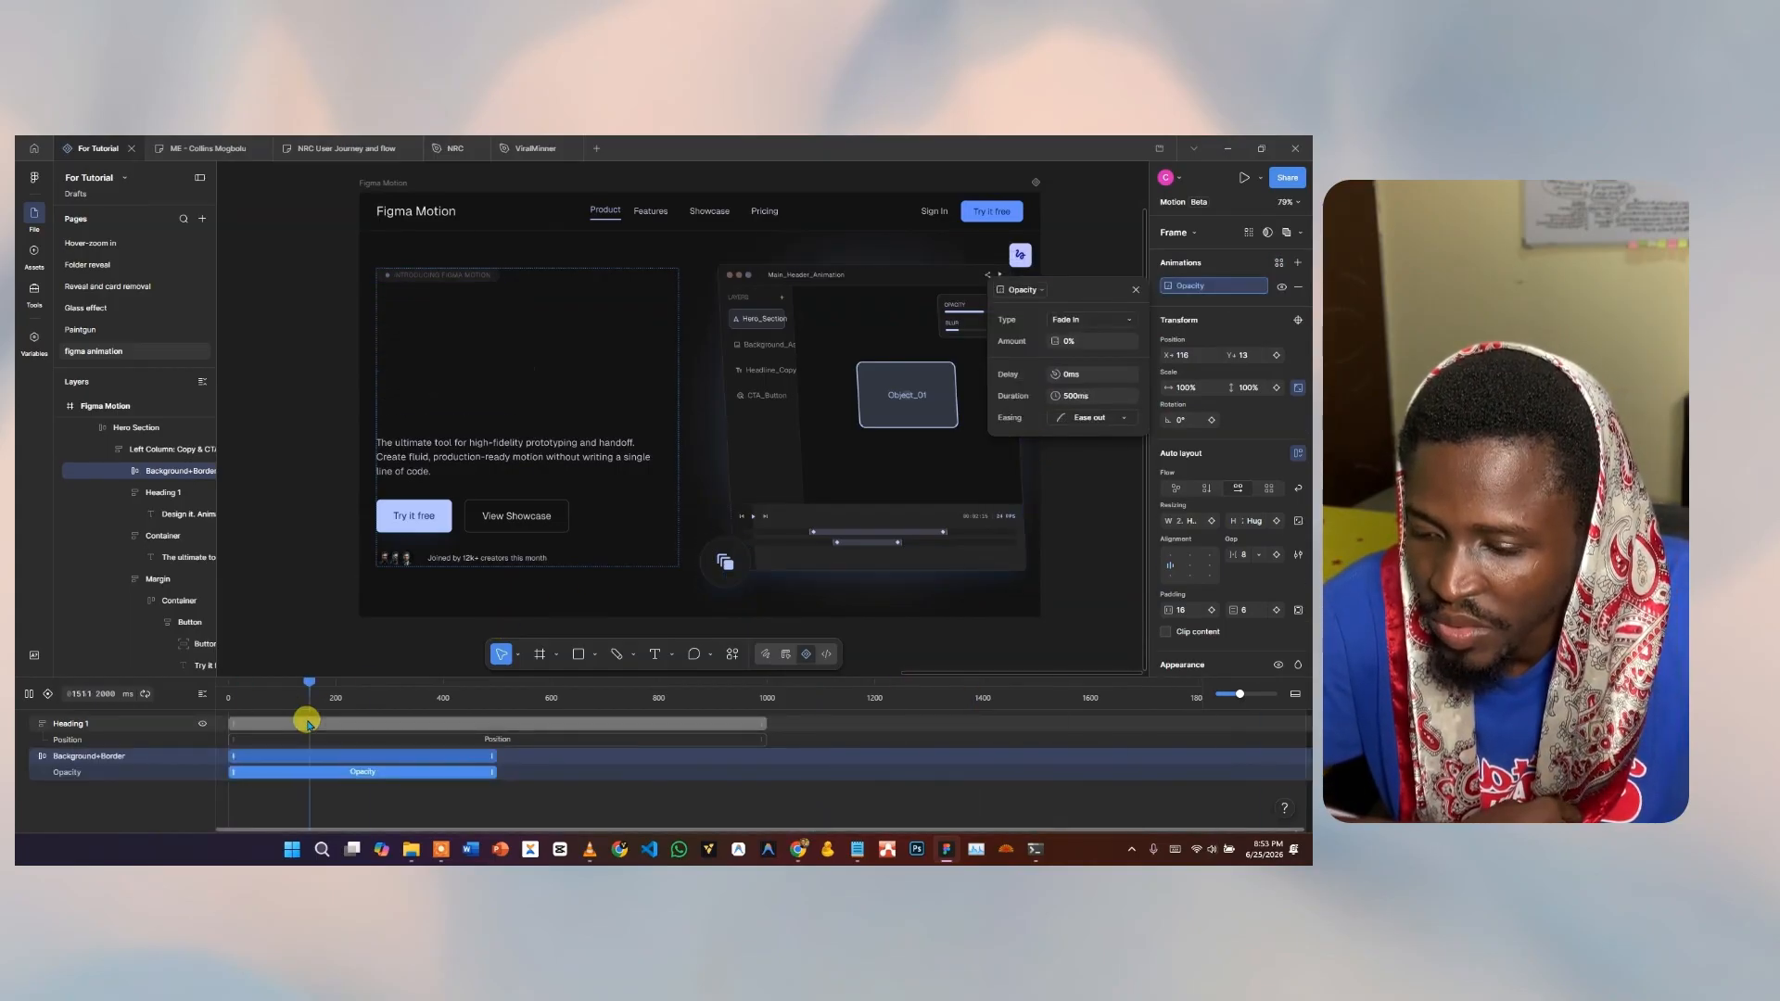
key(space)
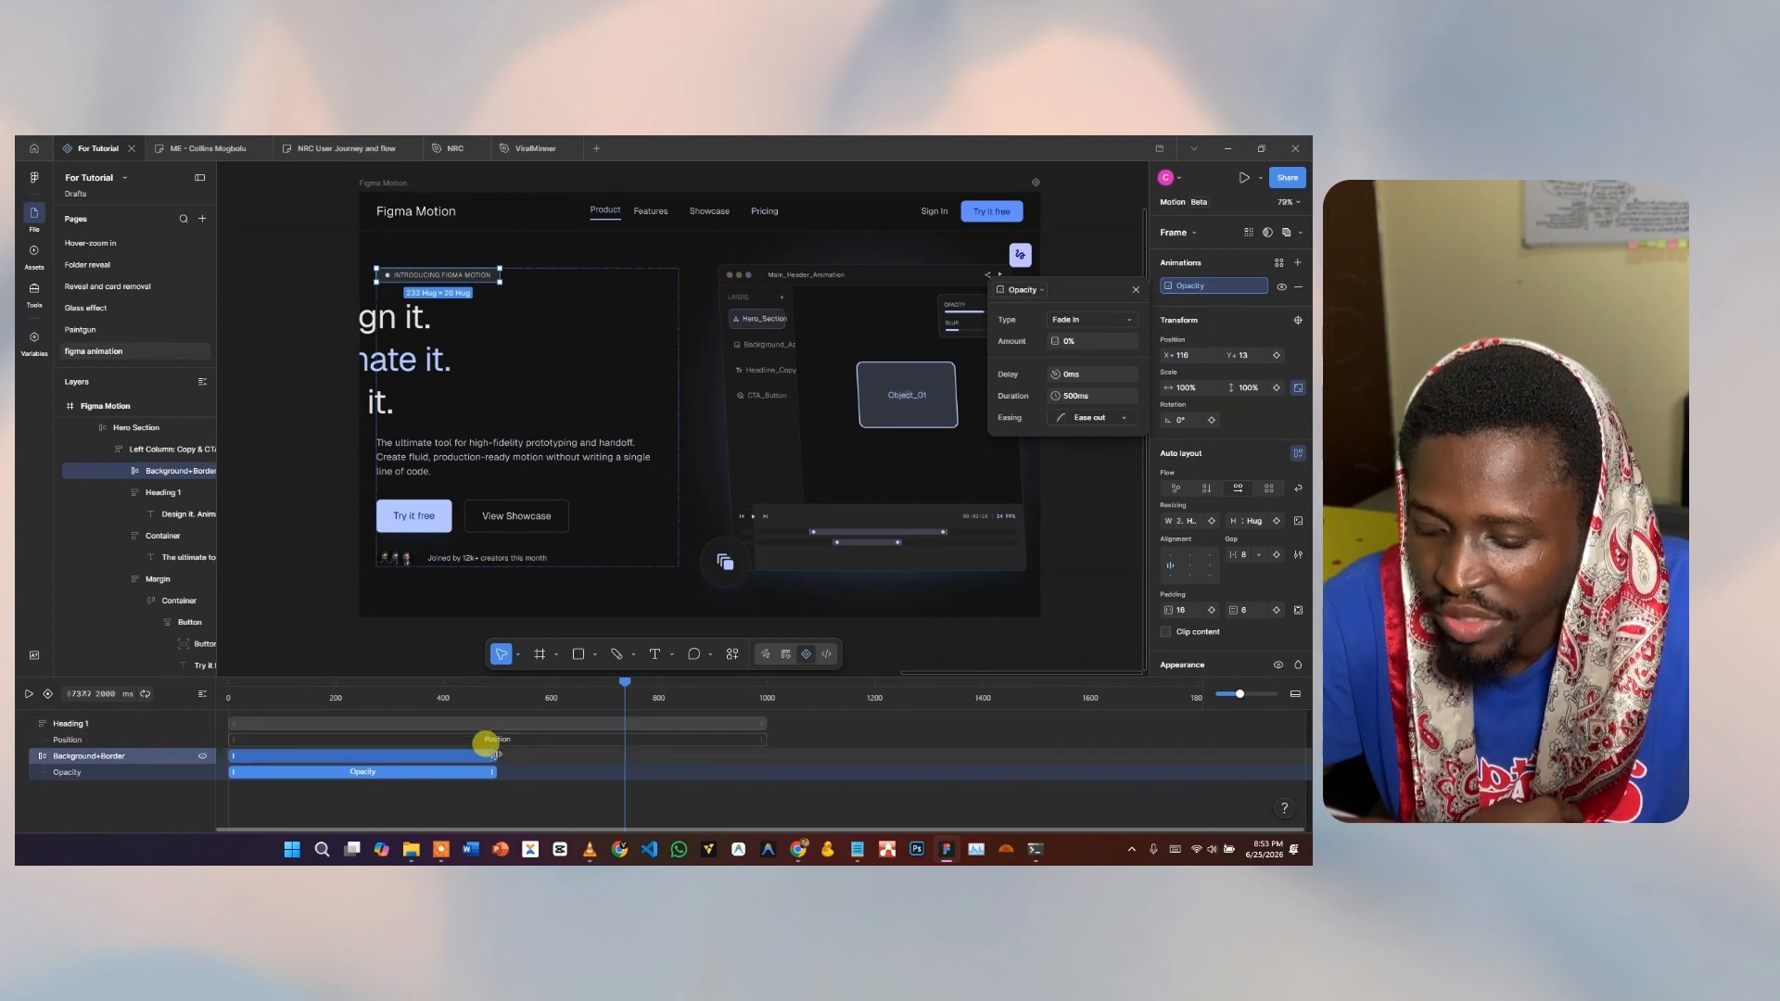
drag(488, 743, 766, 749)
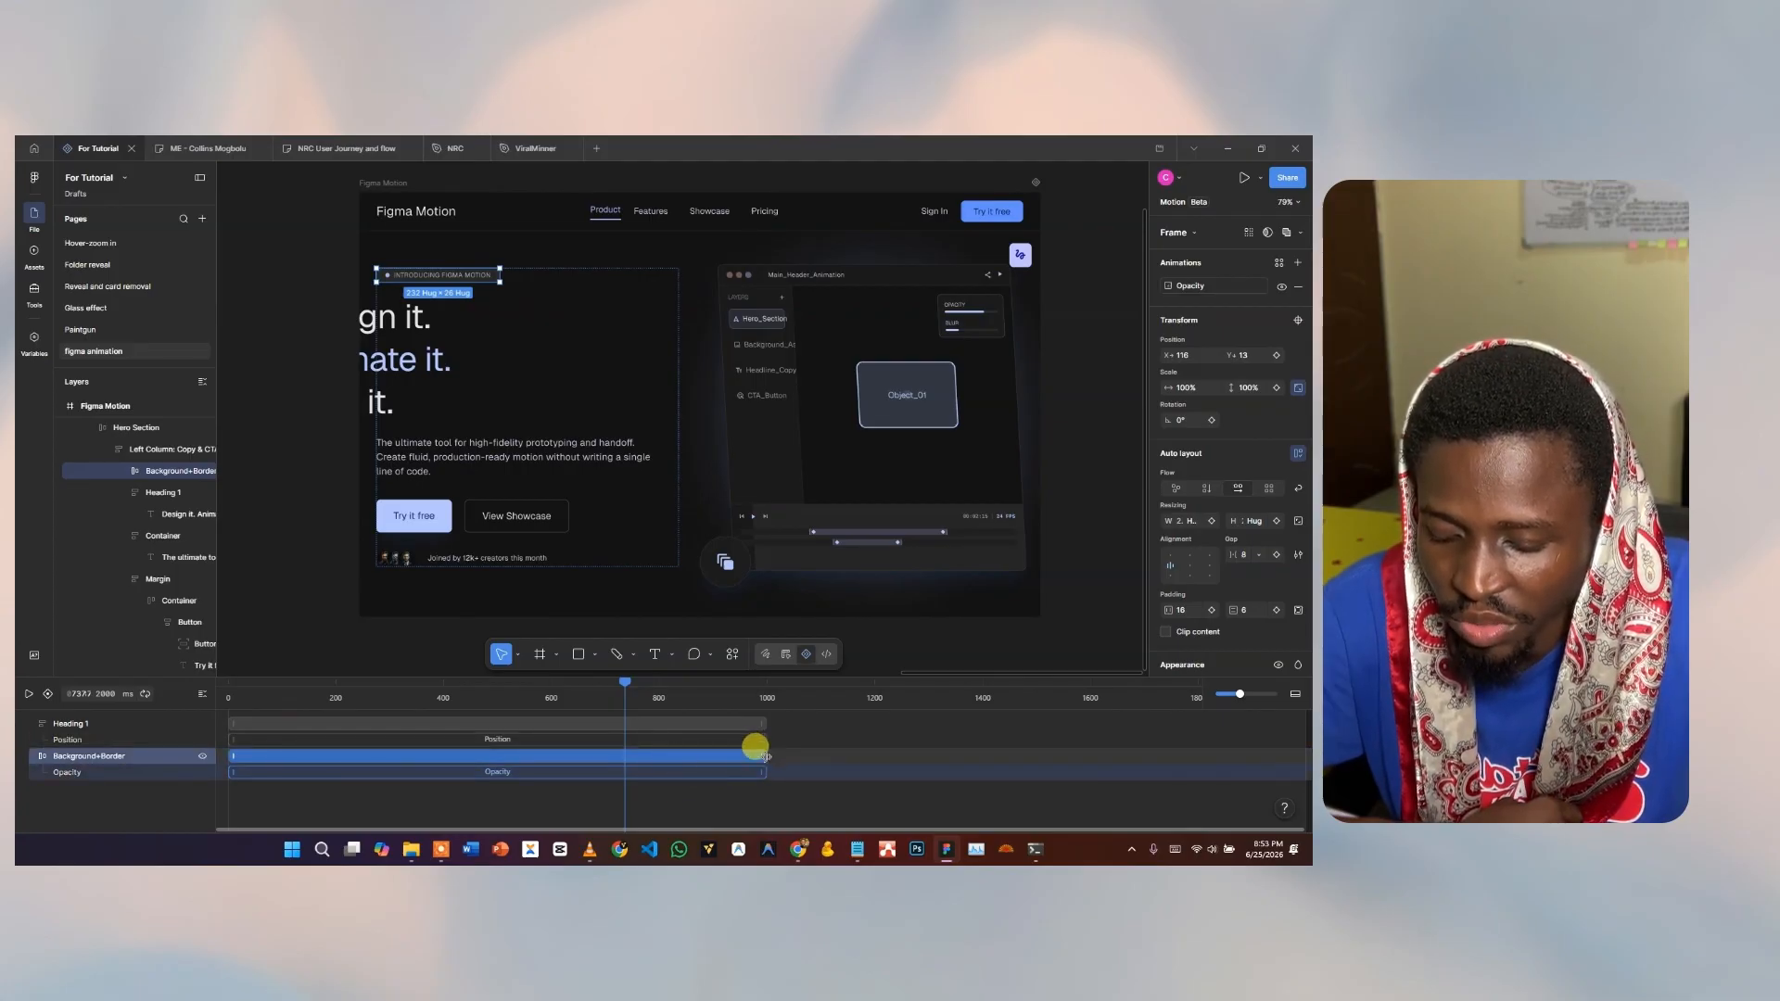
mouse_move(765, 756)
mouse_down()
mouse_move(612, 756)
mouse_move(880, 774)
mouse_move(648, 759)
mouse_move(762, 757)
mouse_move(741, 769)
mouse_up()
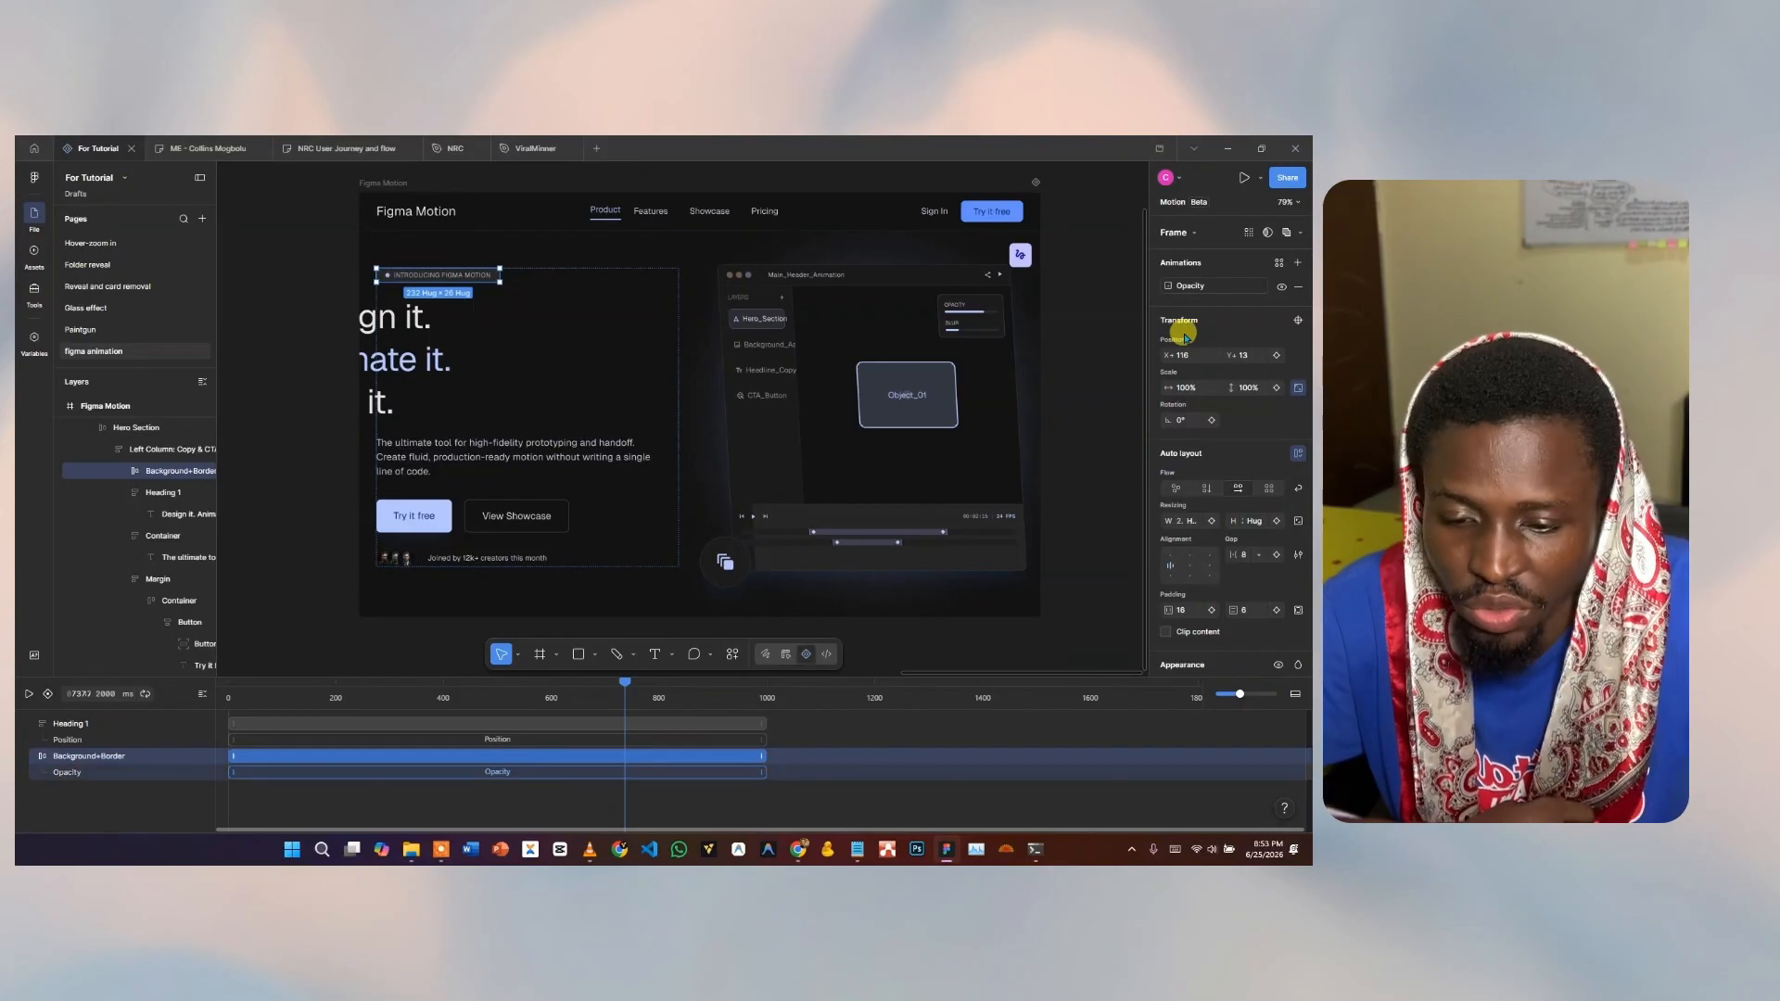
Check the Opacity settings, then replay the preview from the heading's track and rewind to 0.
click(1216, 286)
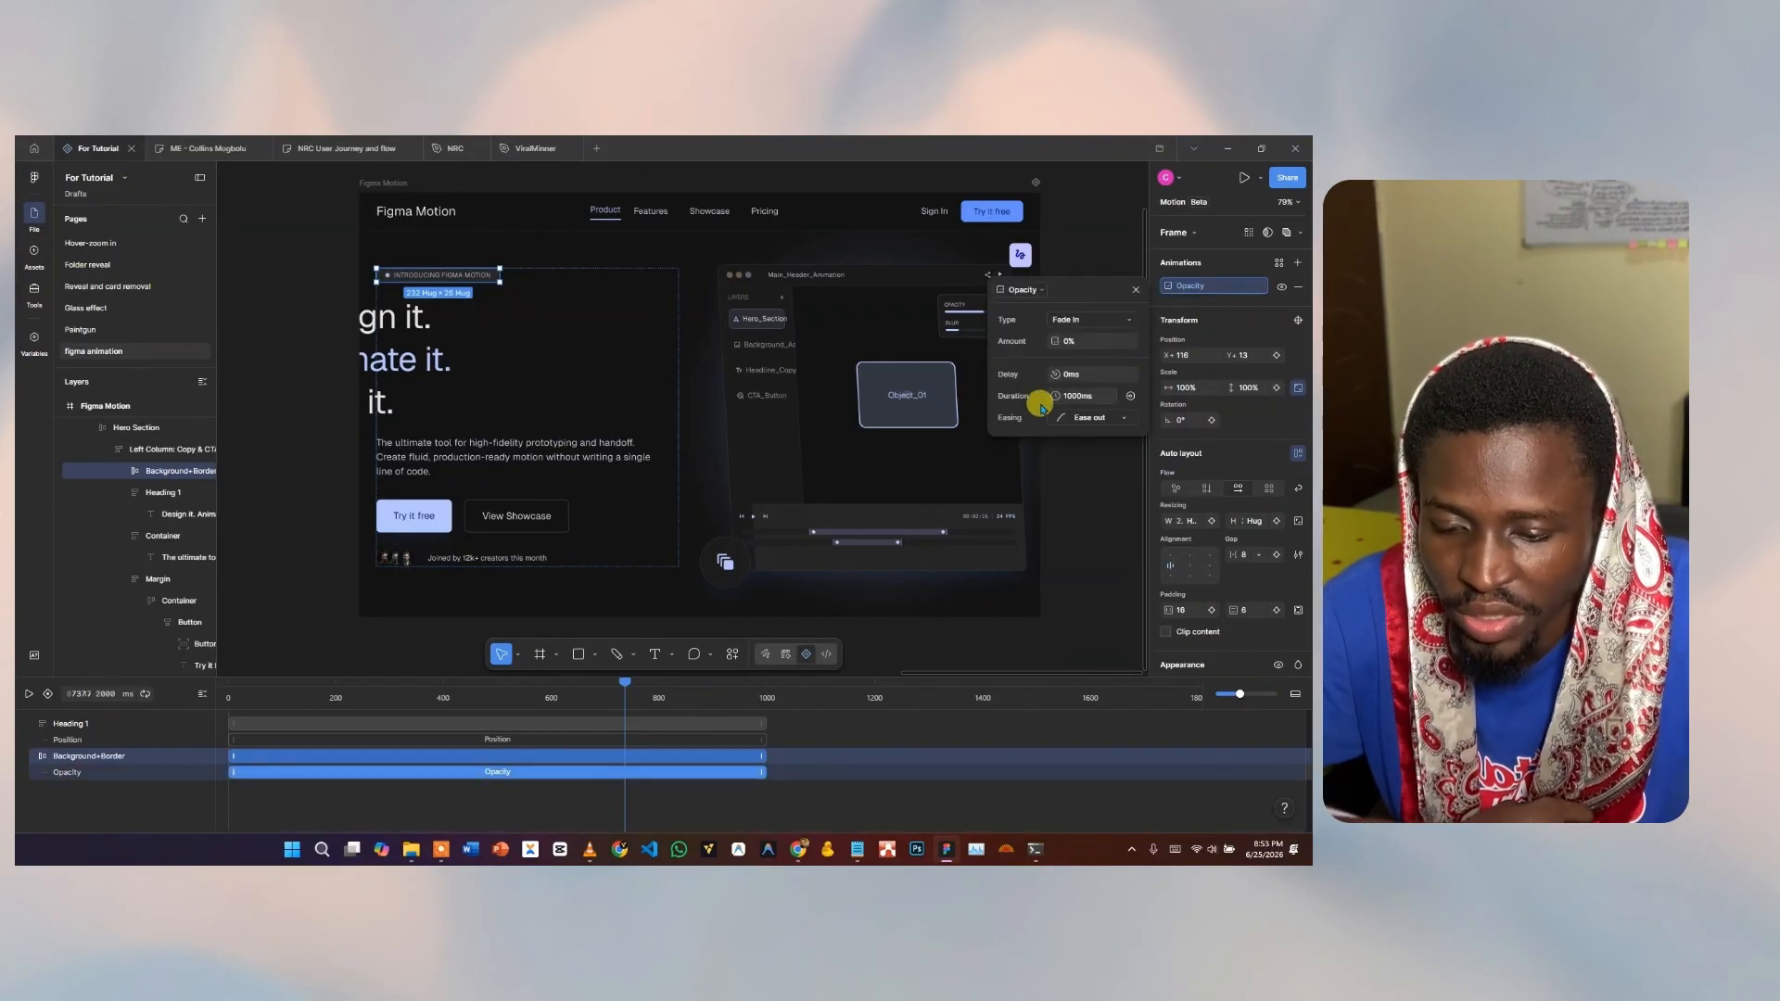
click(333, 715)
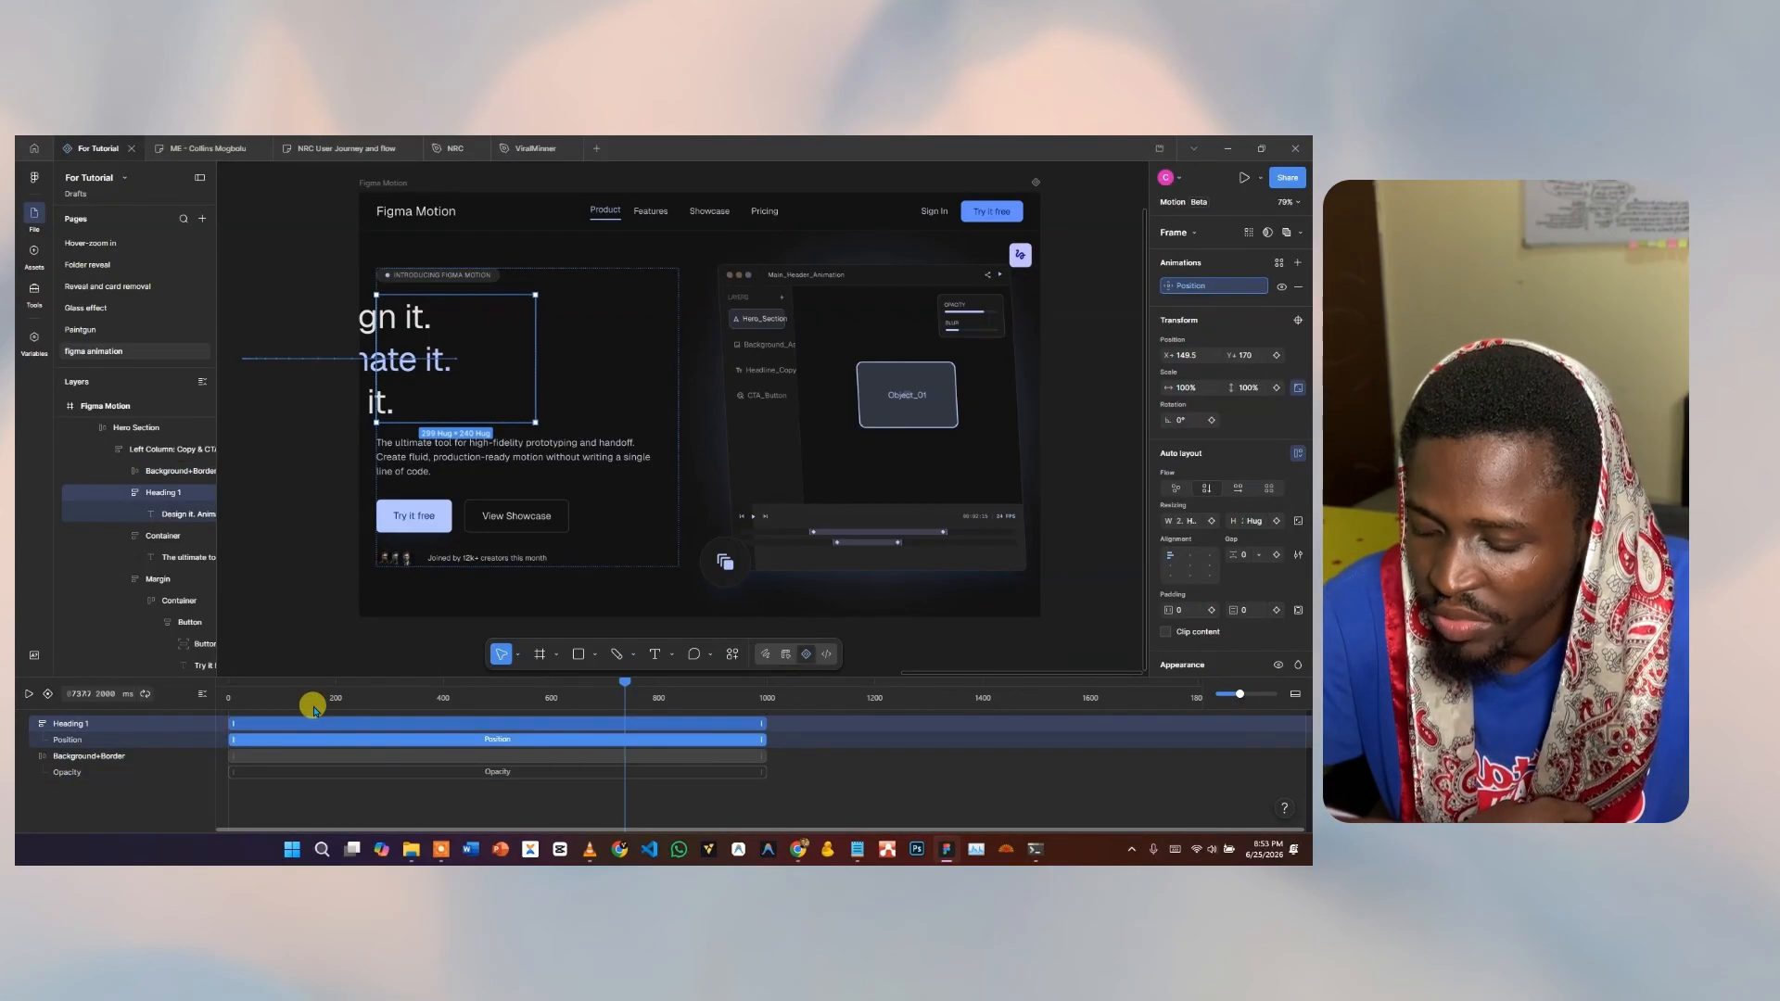
key(space)
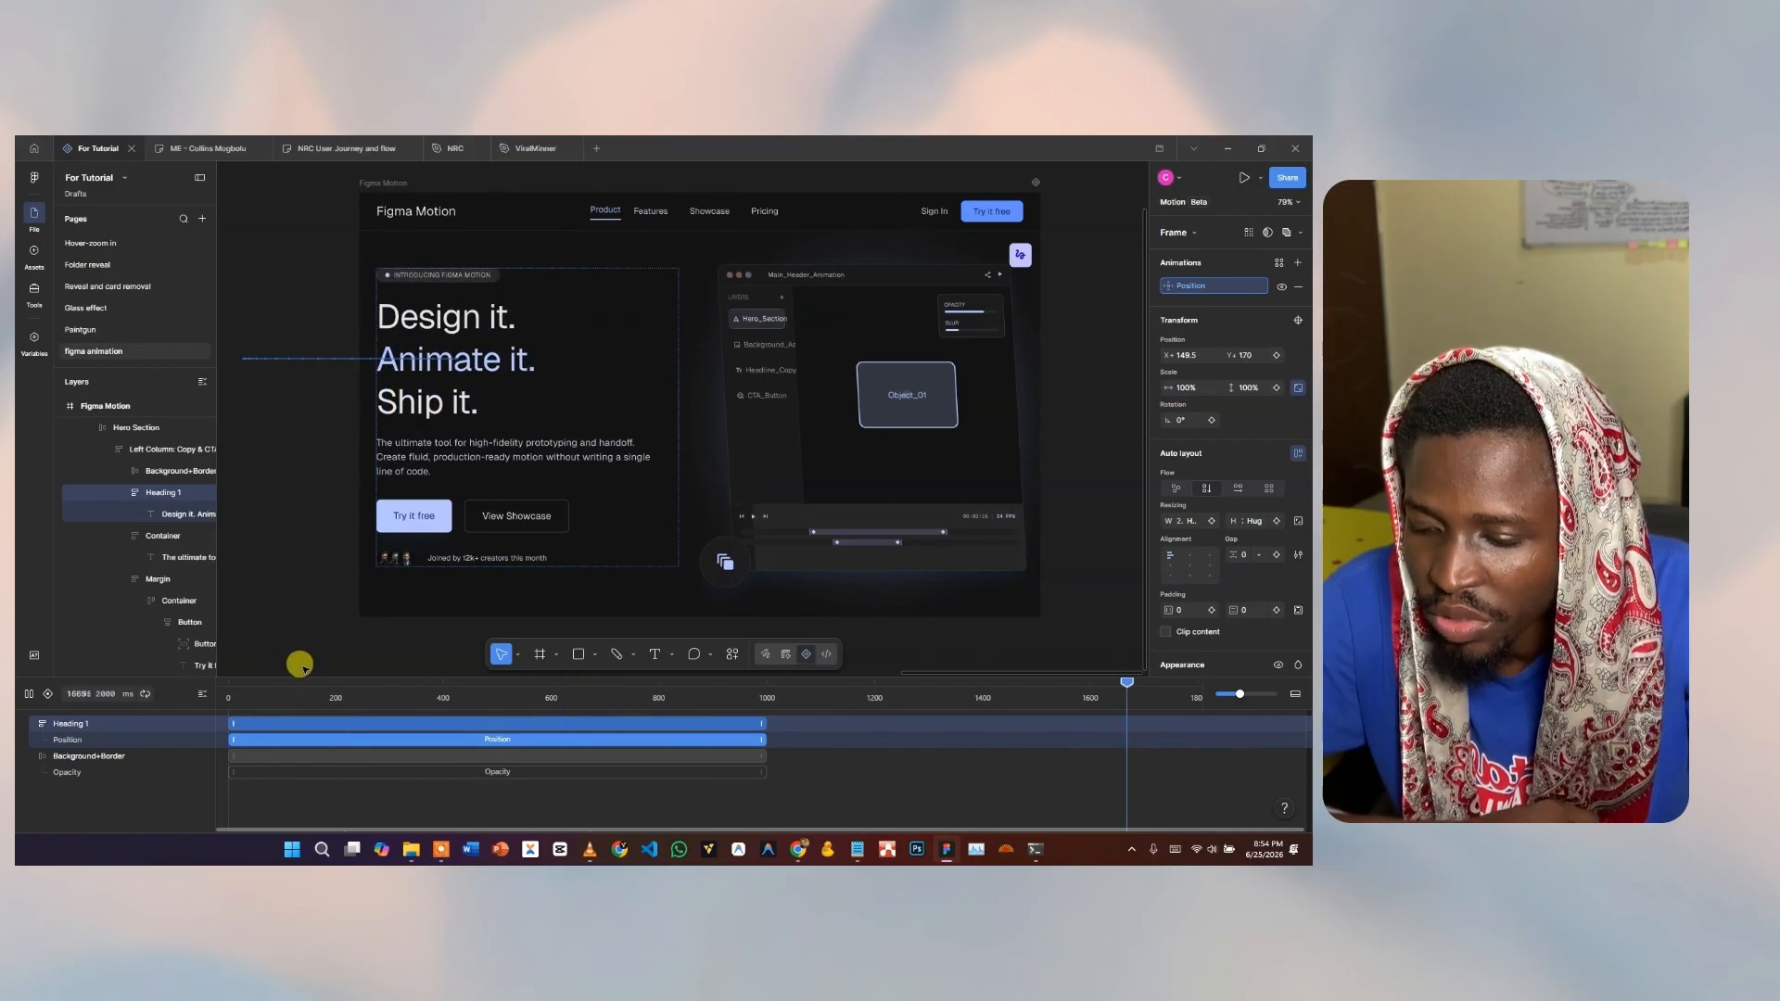
click(316, 691)
drag(318, 682, 187, 683)
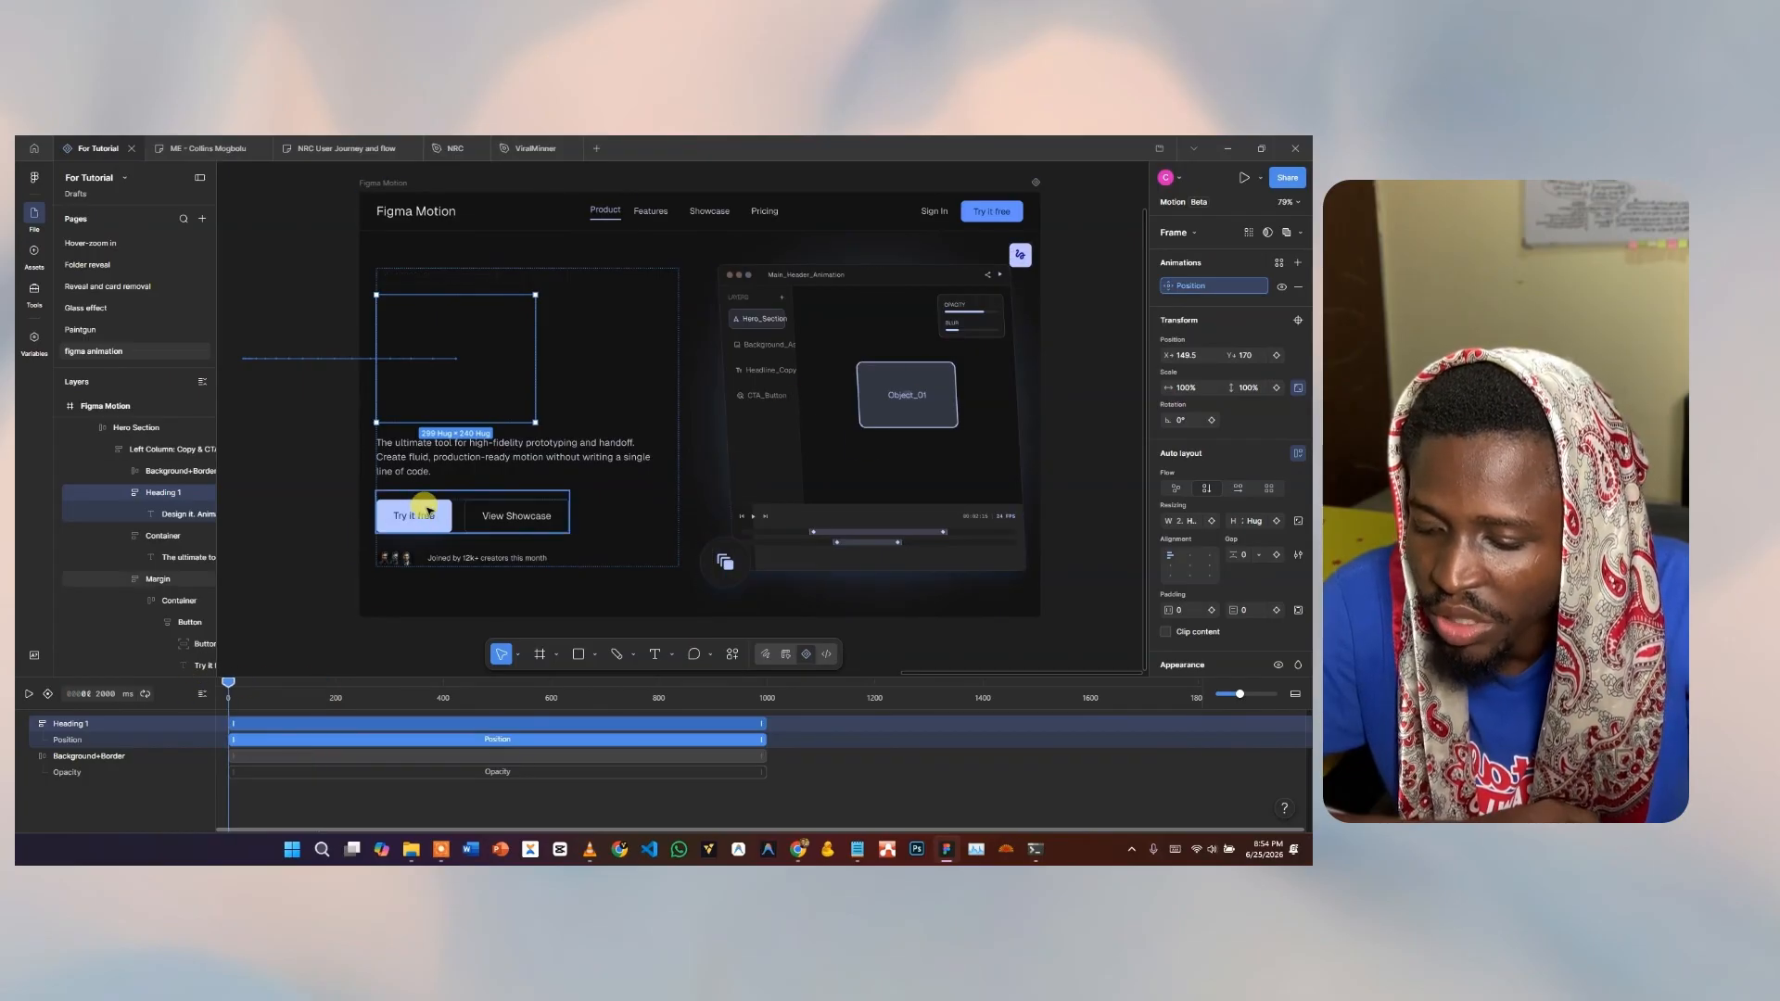
Select the paragraph Container and give it a Position slide-in lasting 1000 ms.
click(407, 447)
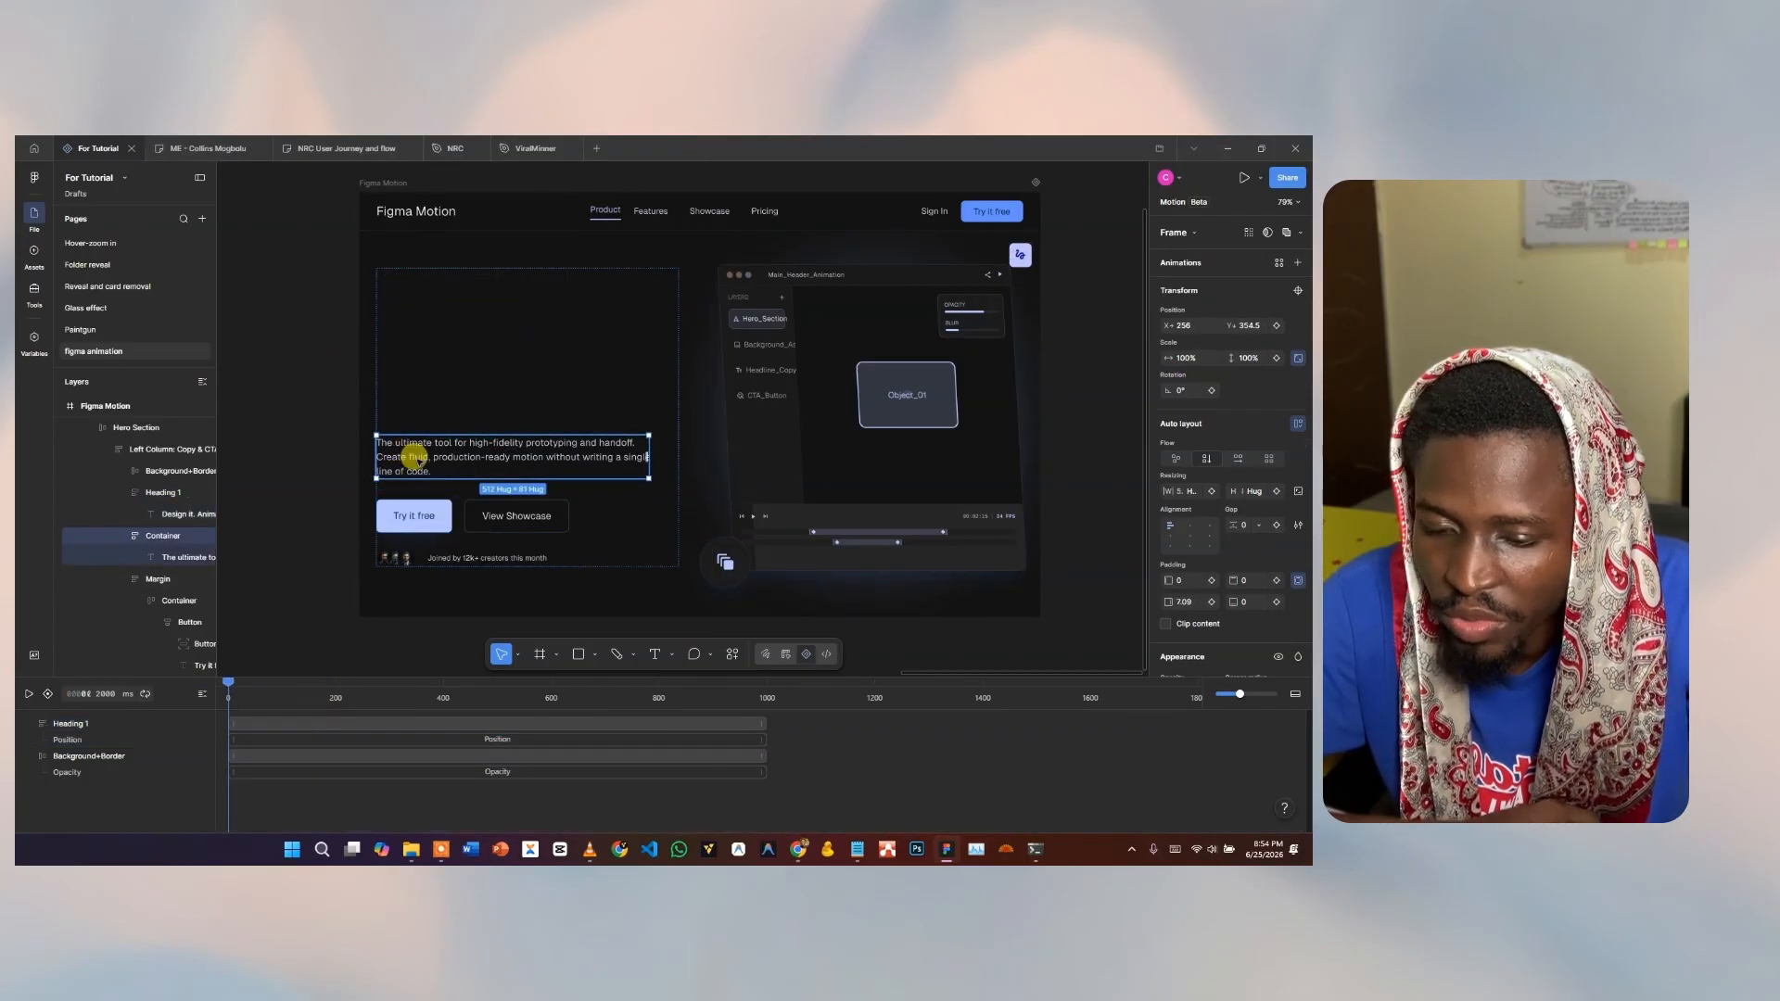
click(1278, 264)
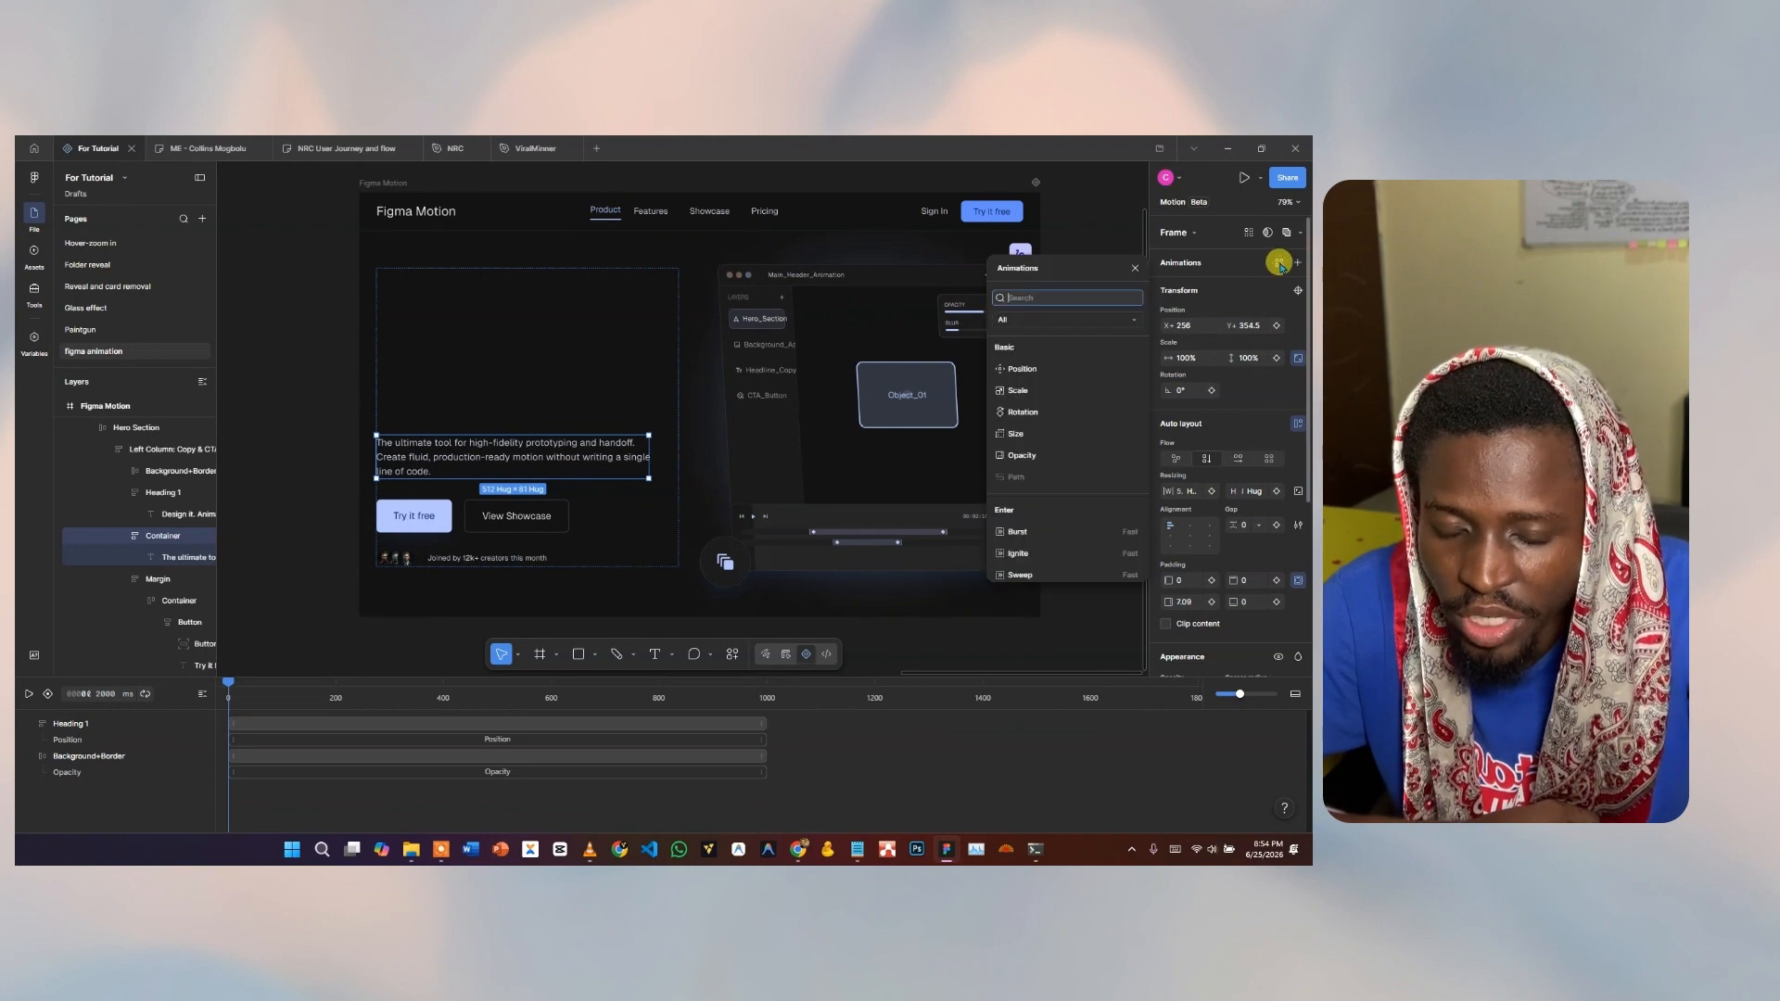
click(1021, 369)
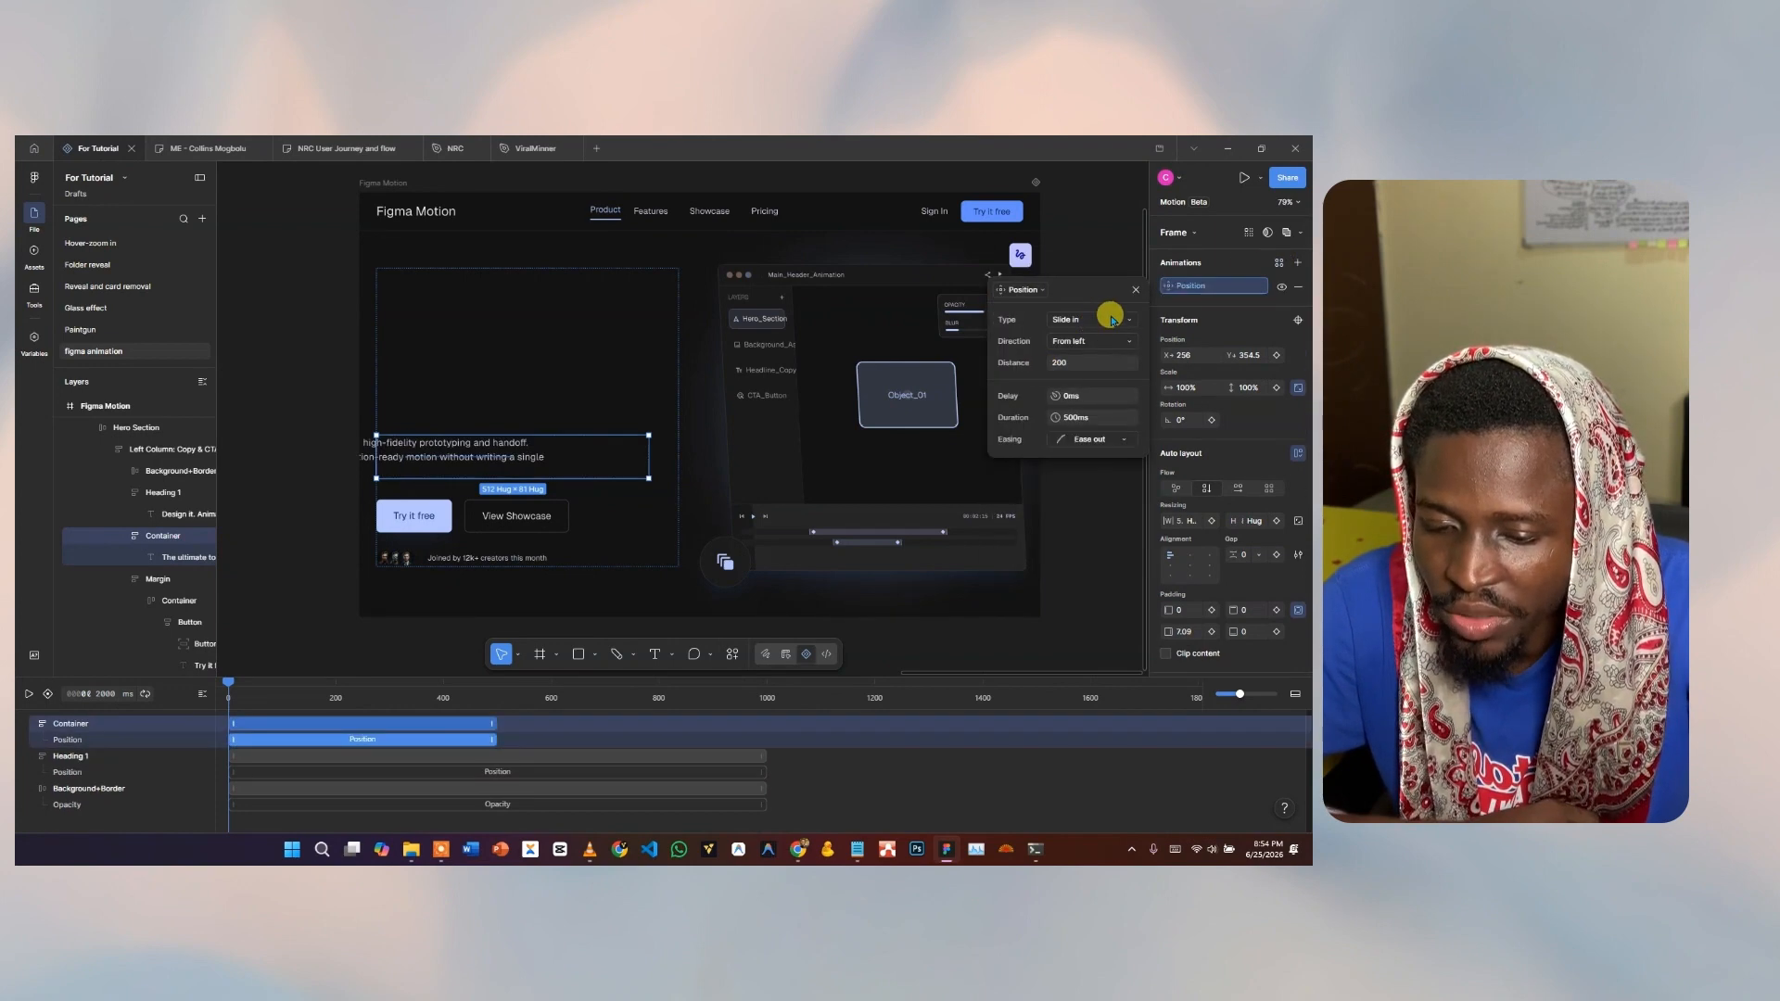
click(1078, 365)
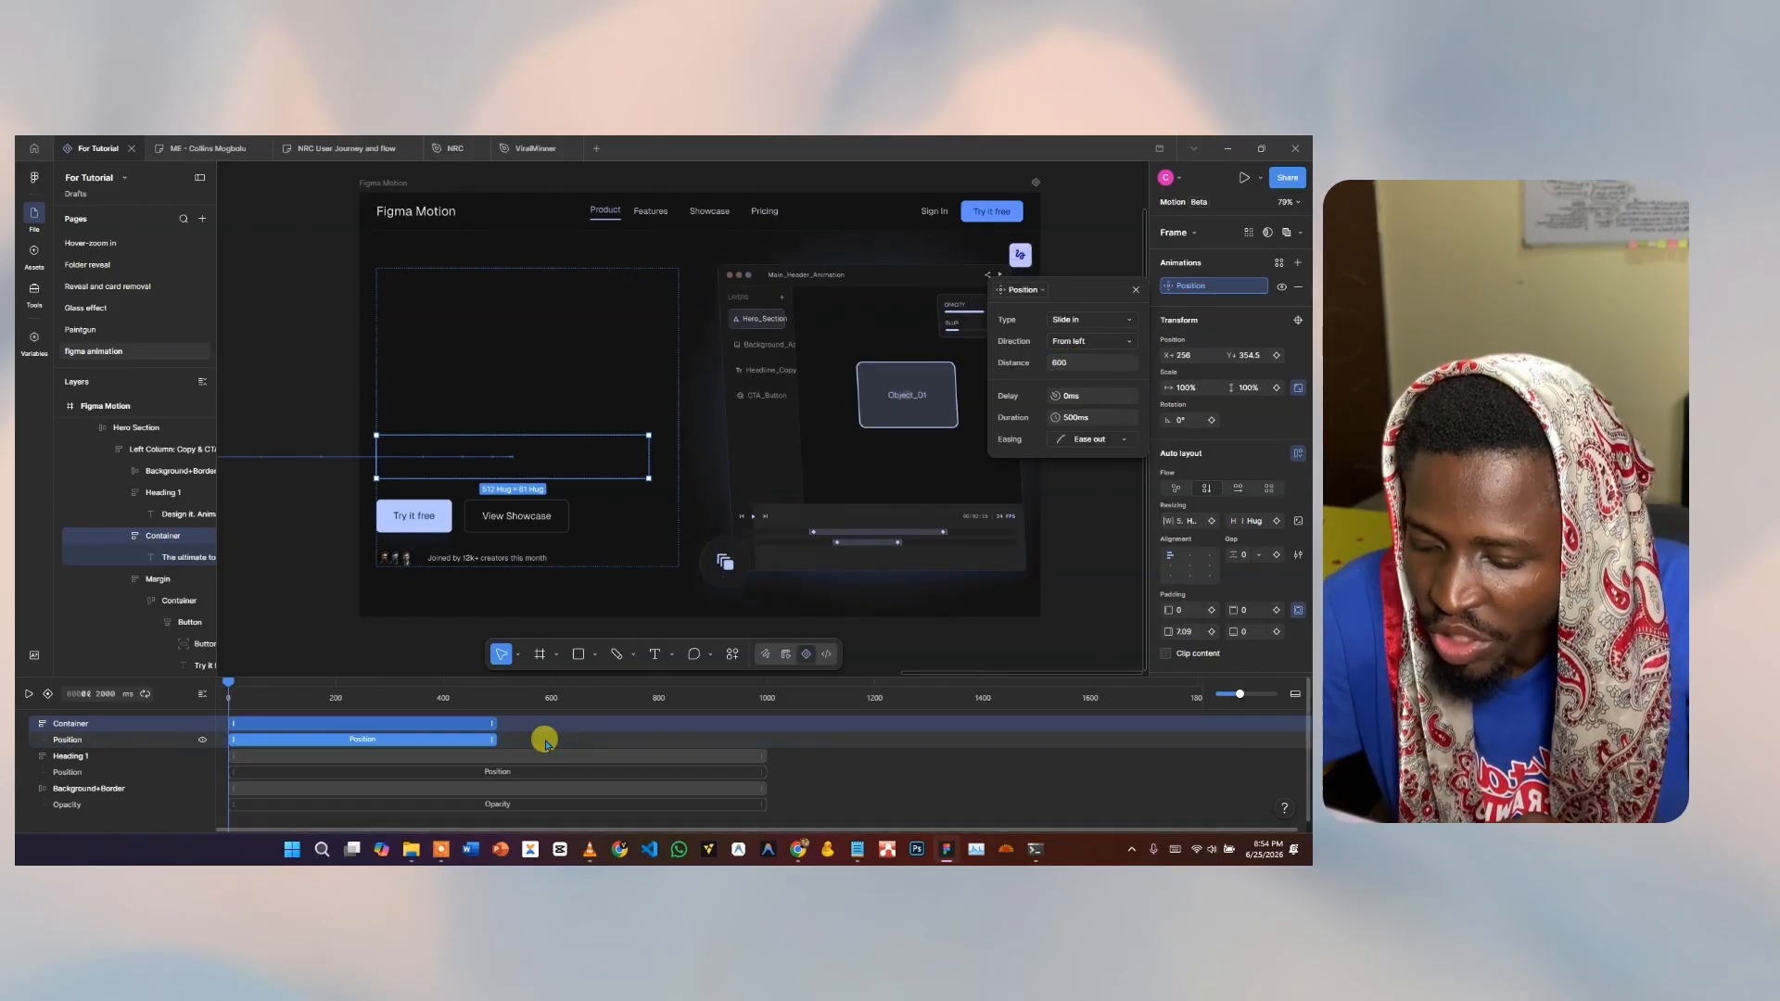
drag(499, 736, 766, 730)
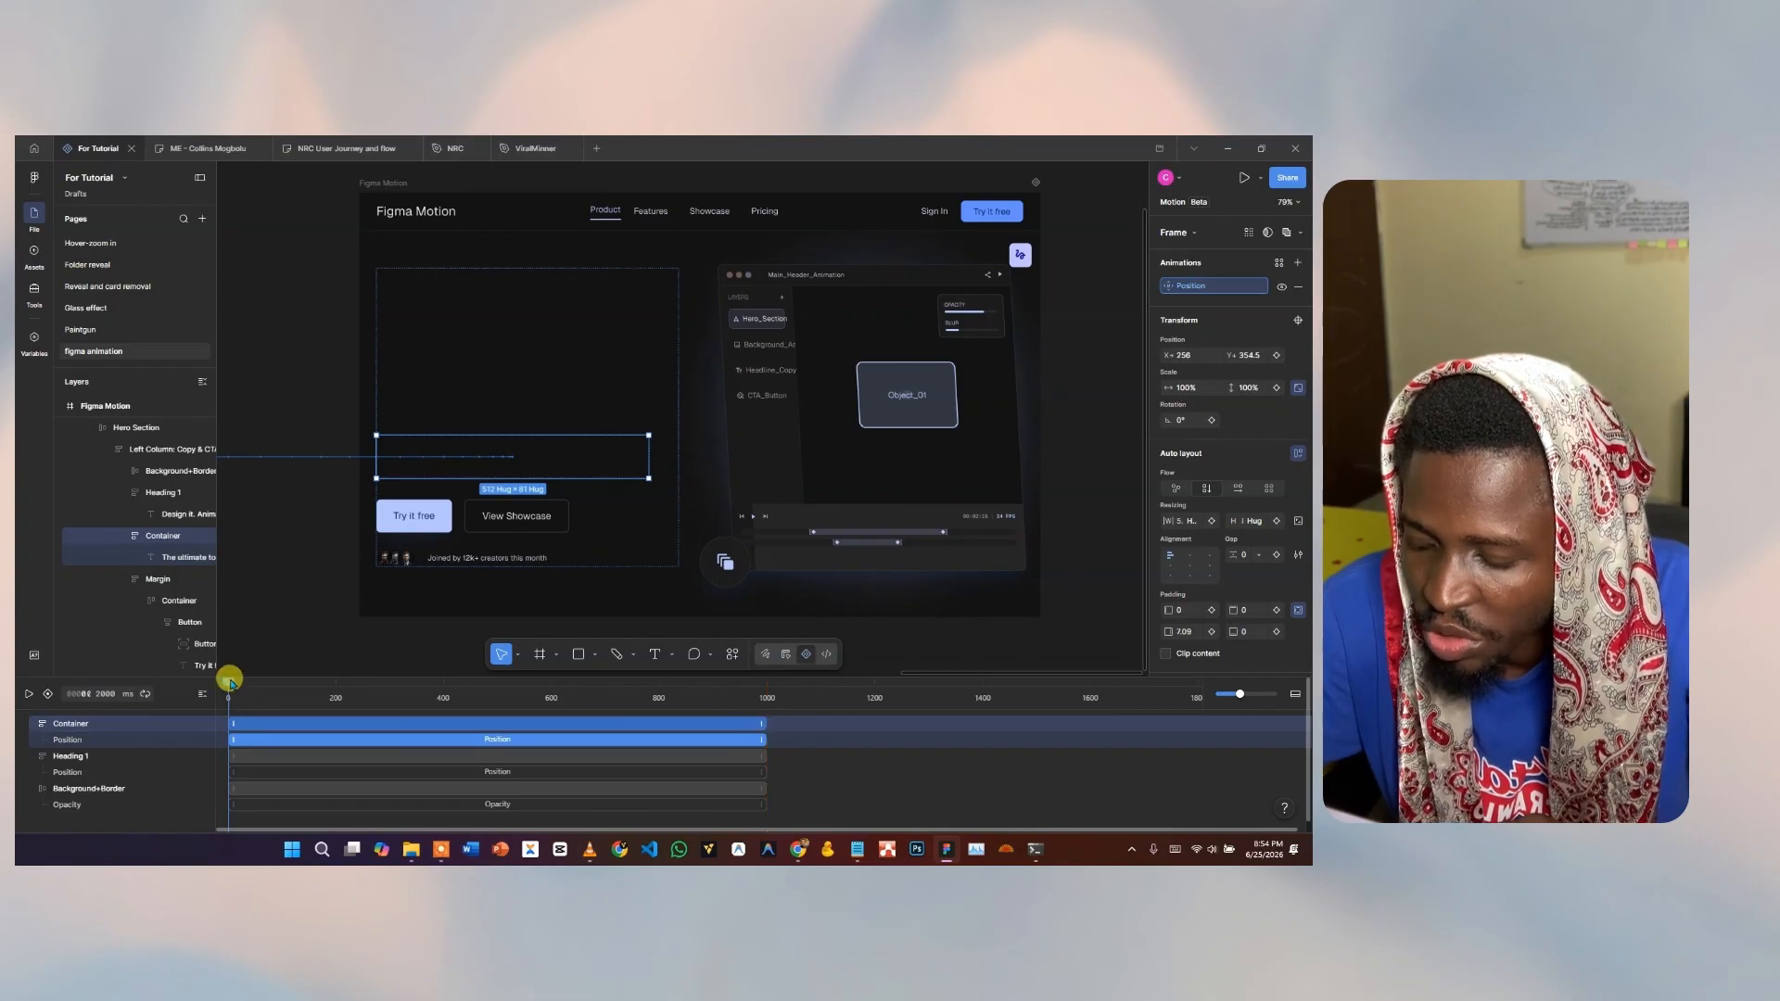
key(space)
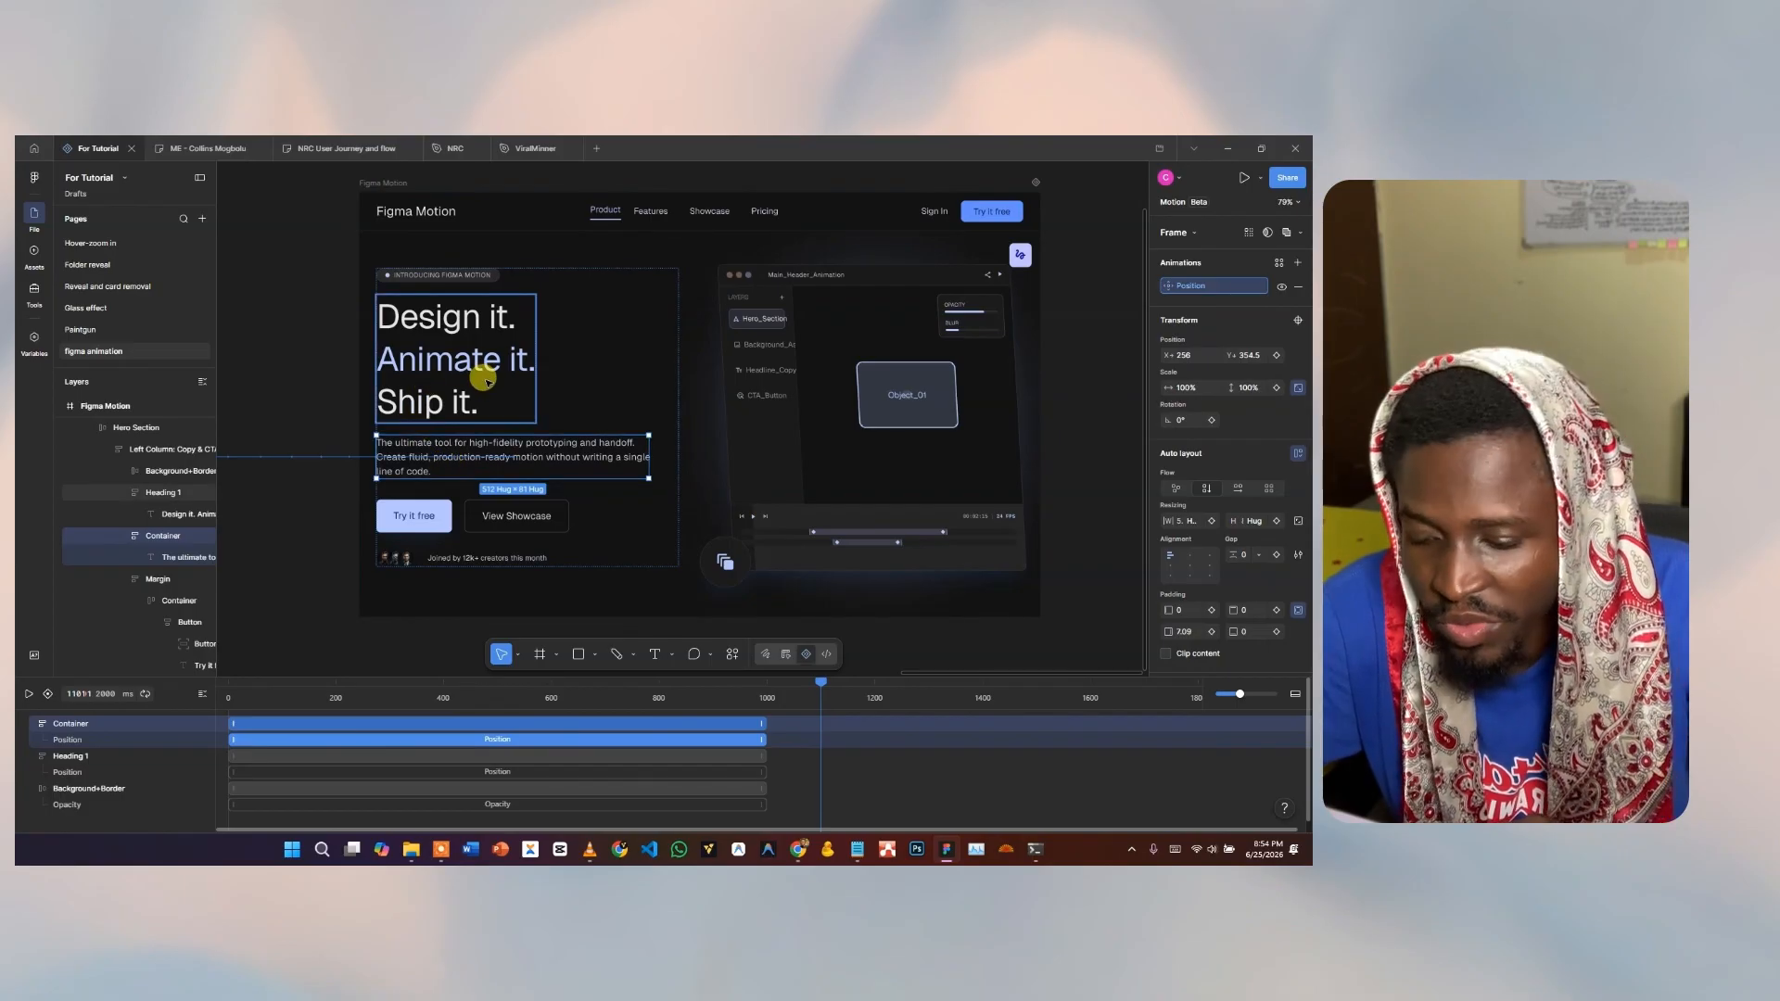
Delay the paragraph's slide-in to start near 400 ms and preview it.
drag(269, 729, 489, 732)
click(252, 698)
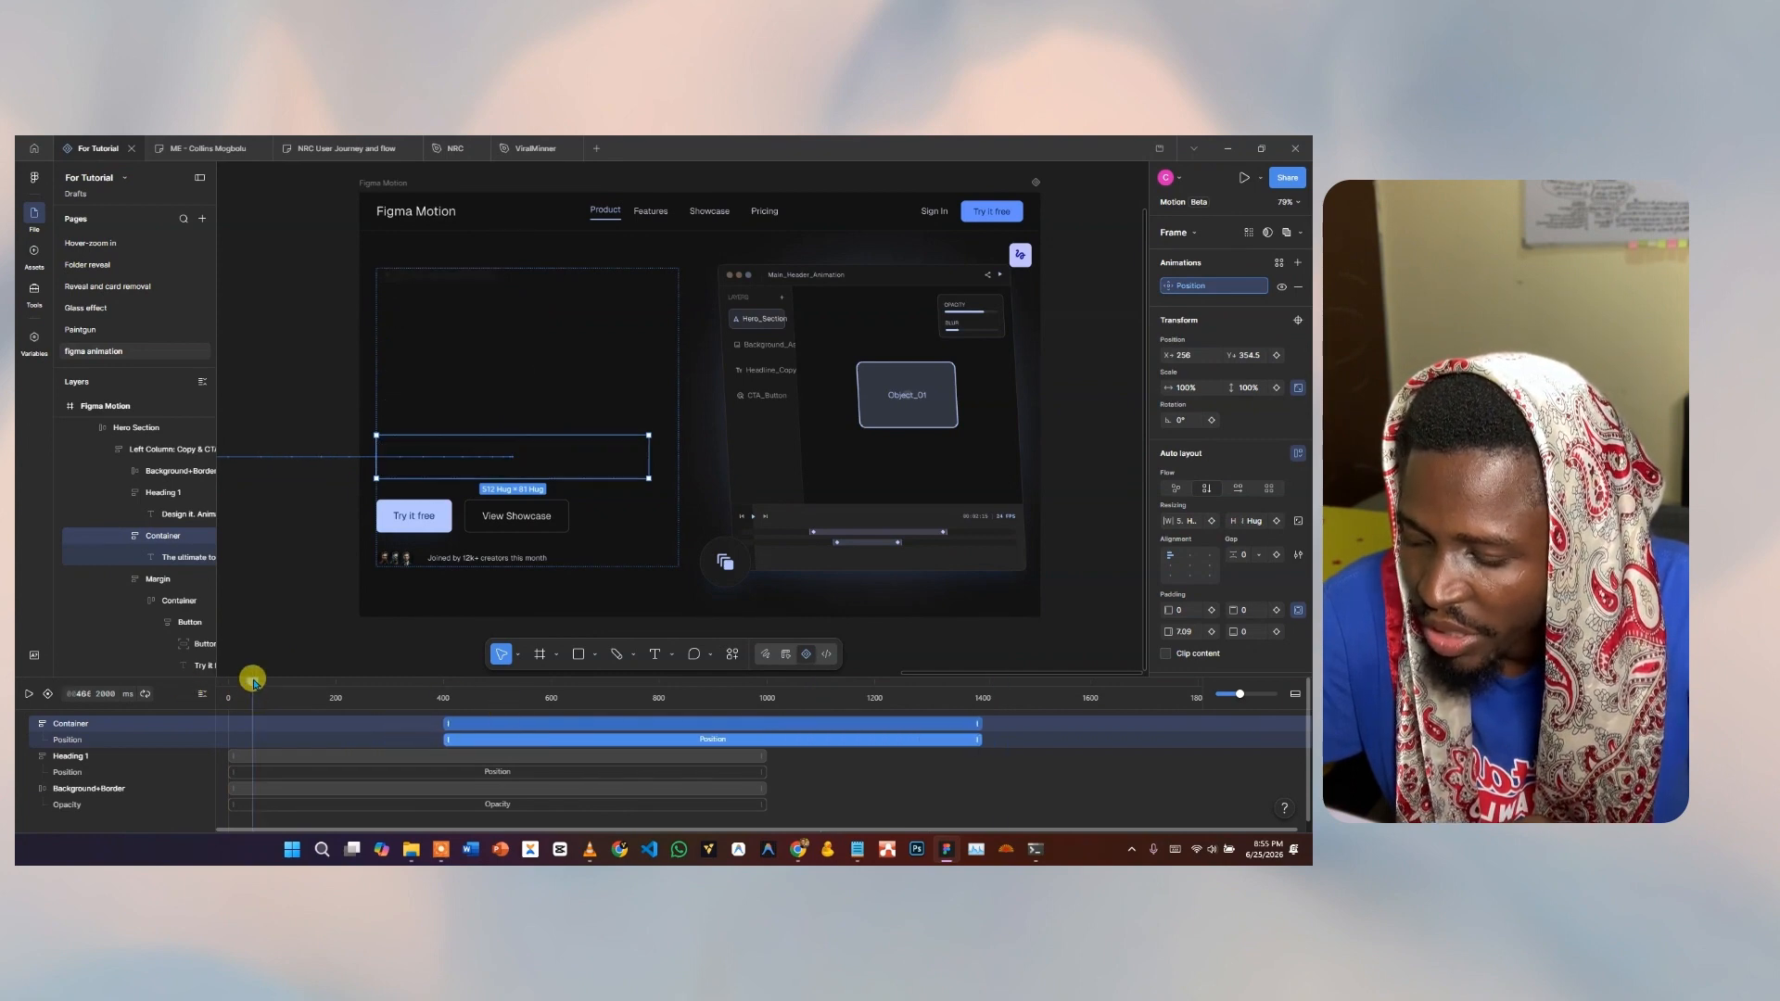
key(space)
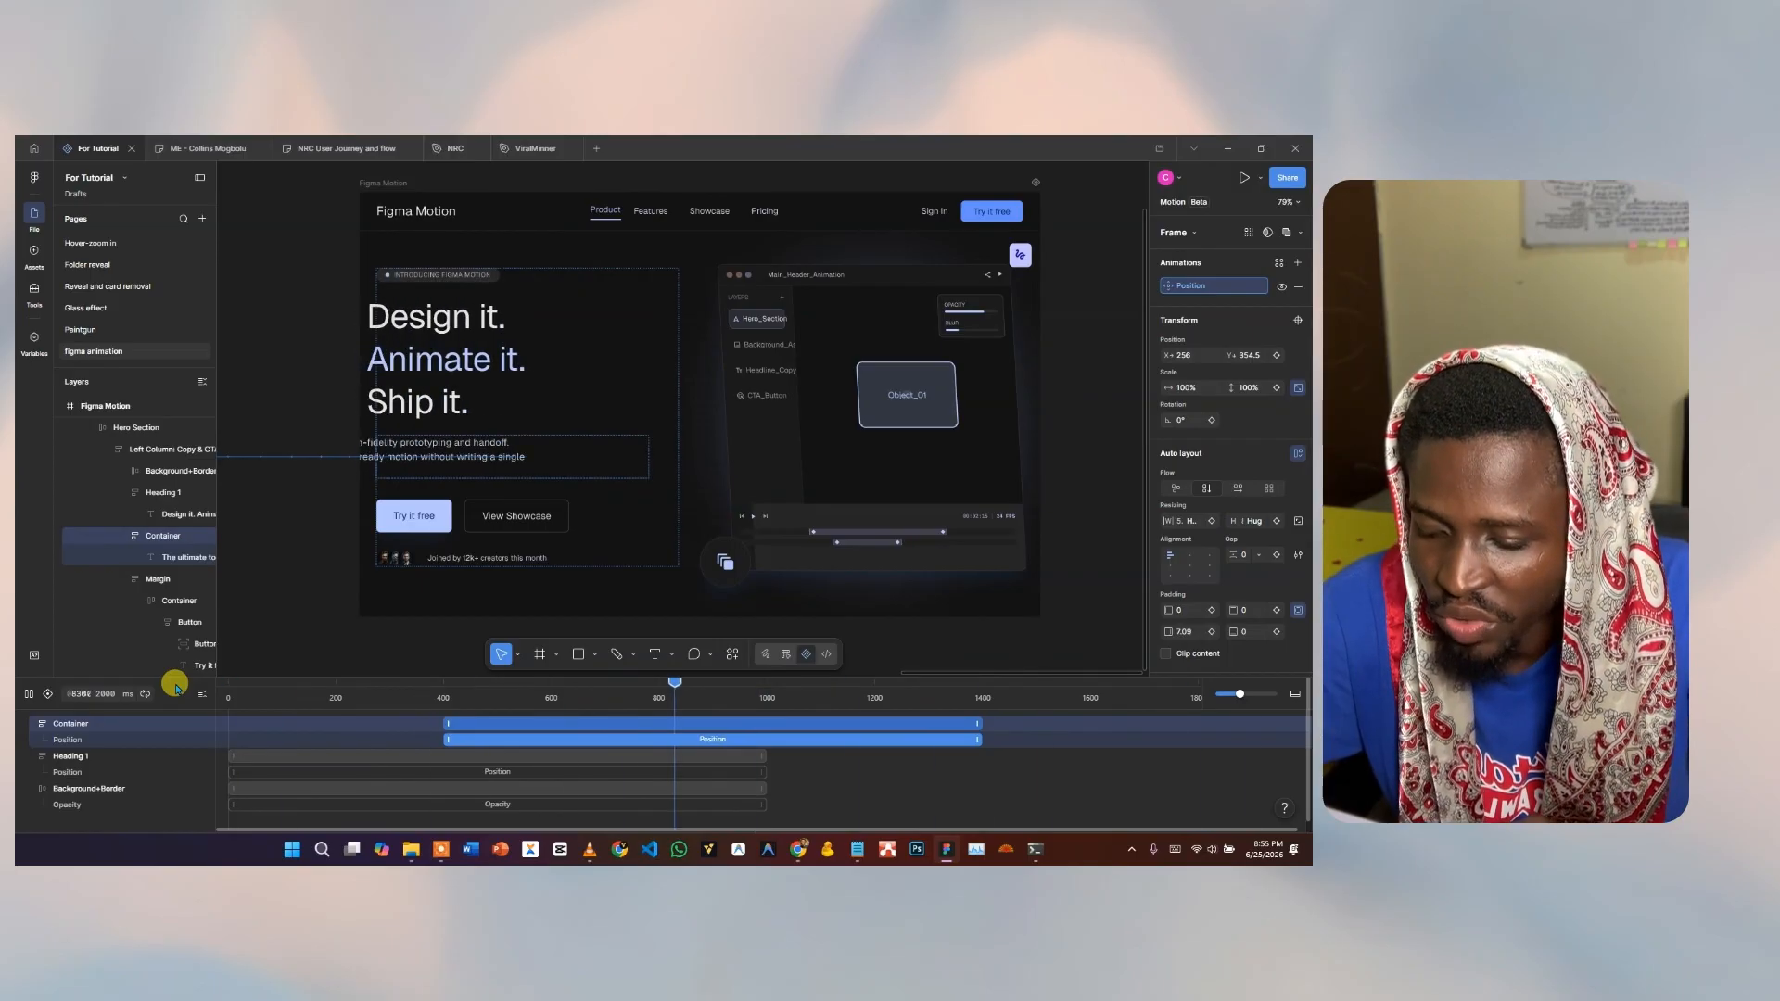
key(space)
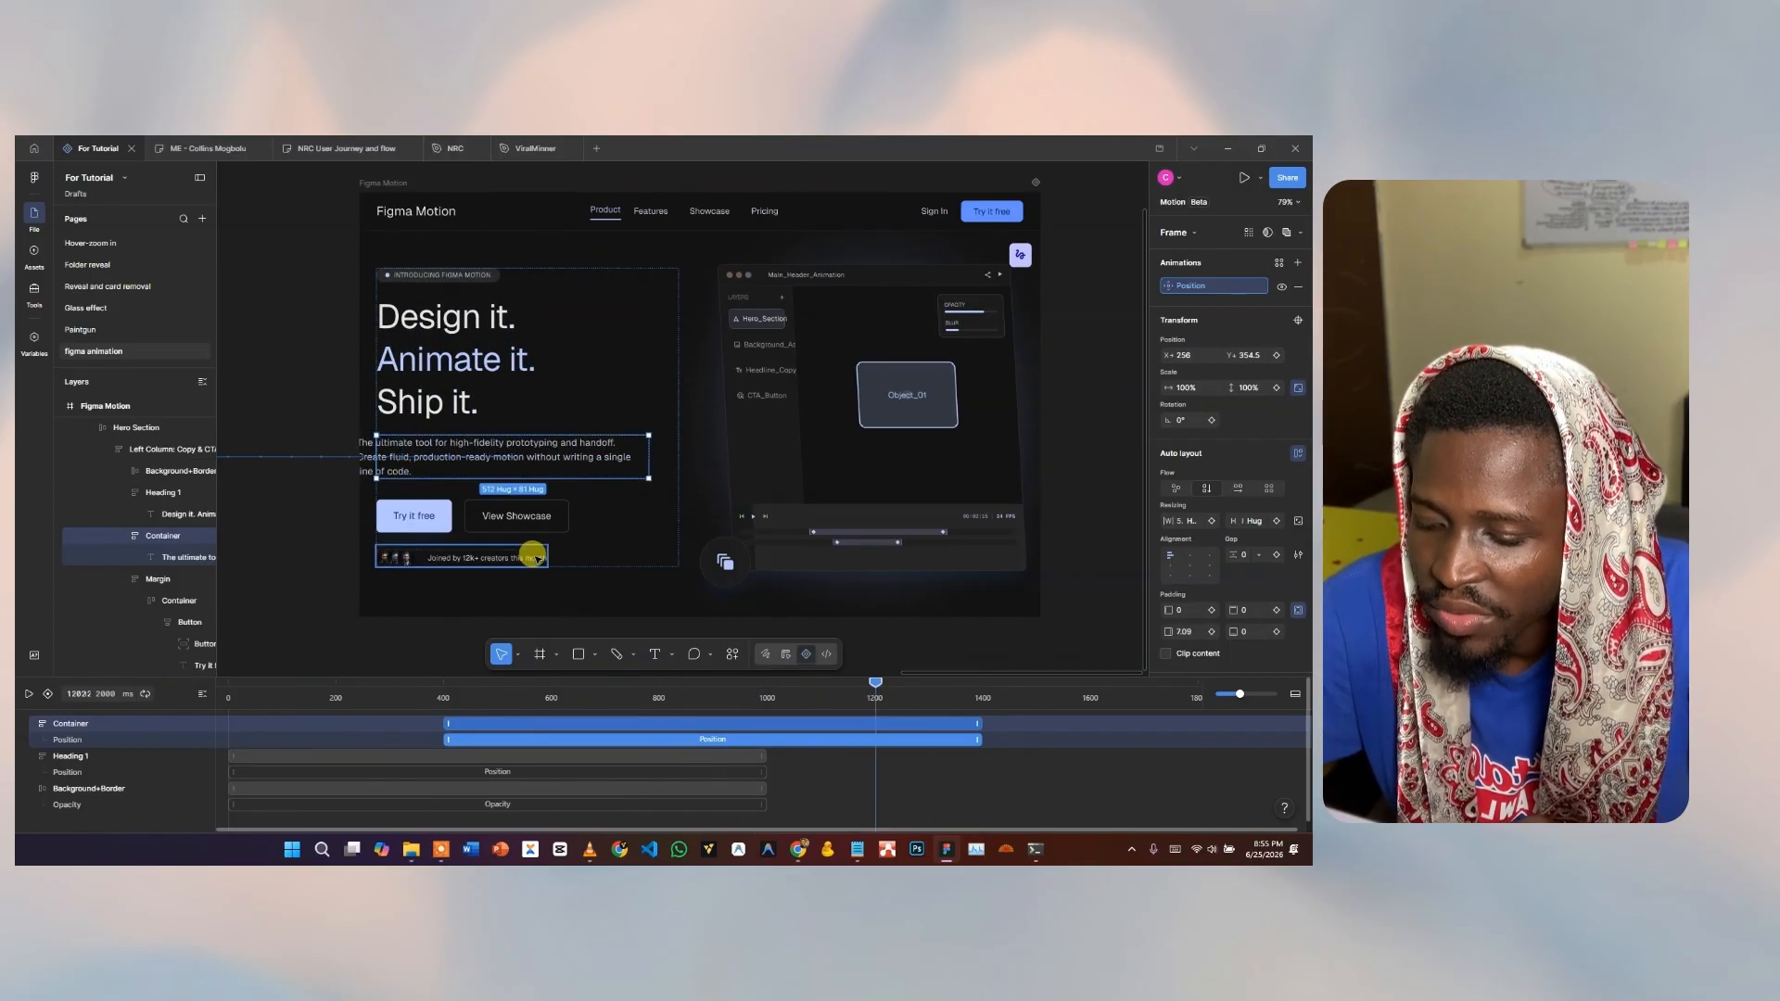
Drill into the Try it free button and select its Button:shadow rectangle.
click(417, 520)
click(417, 521)
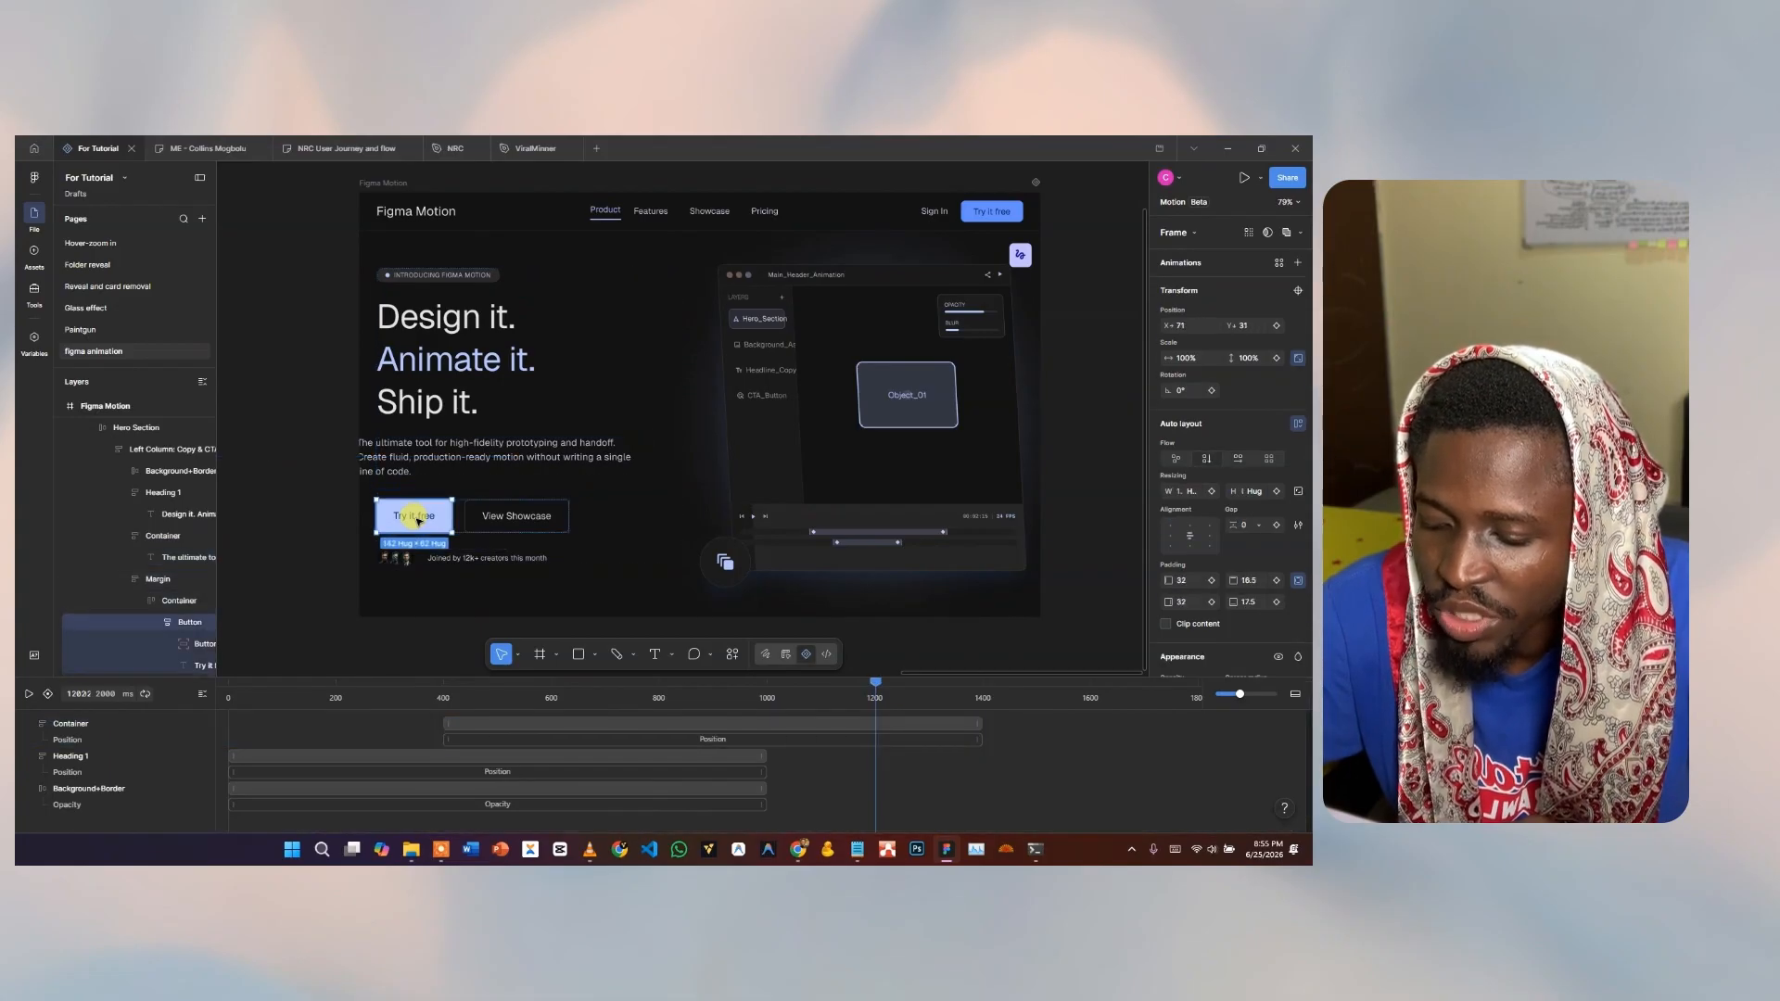
double_click(417, 521)
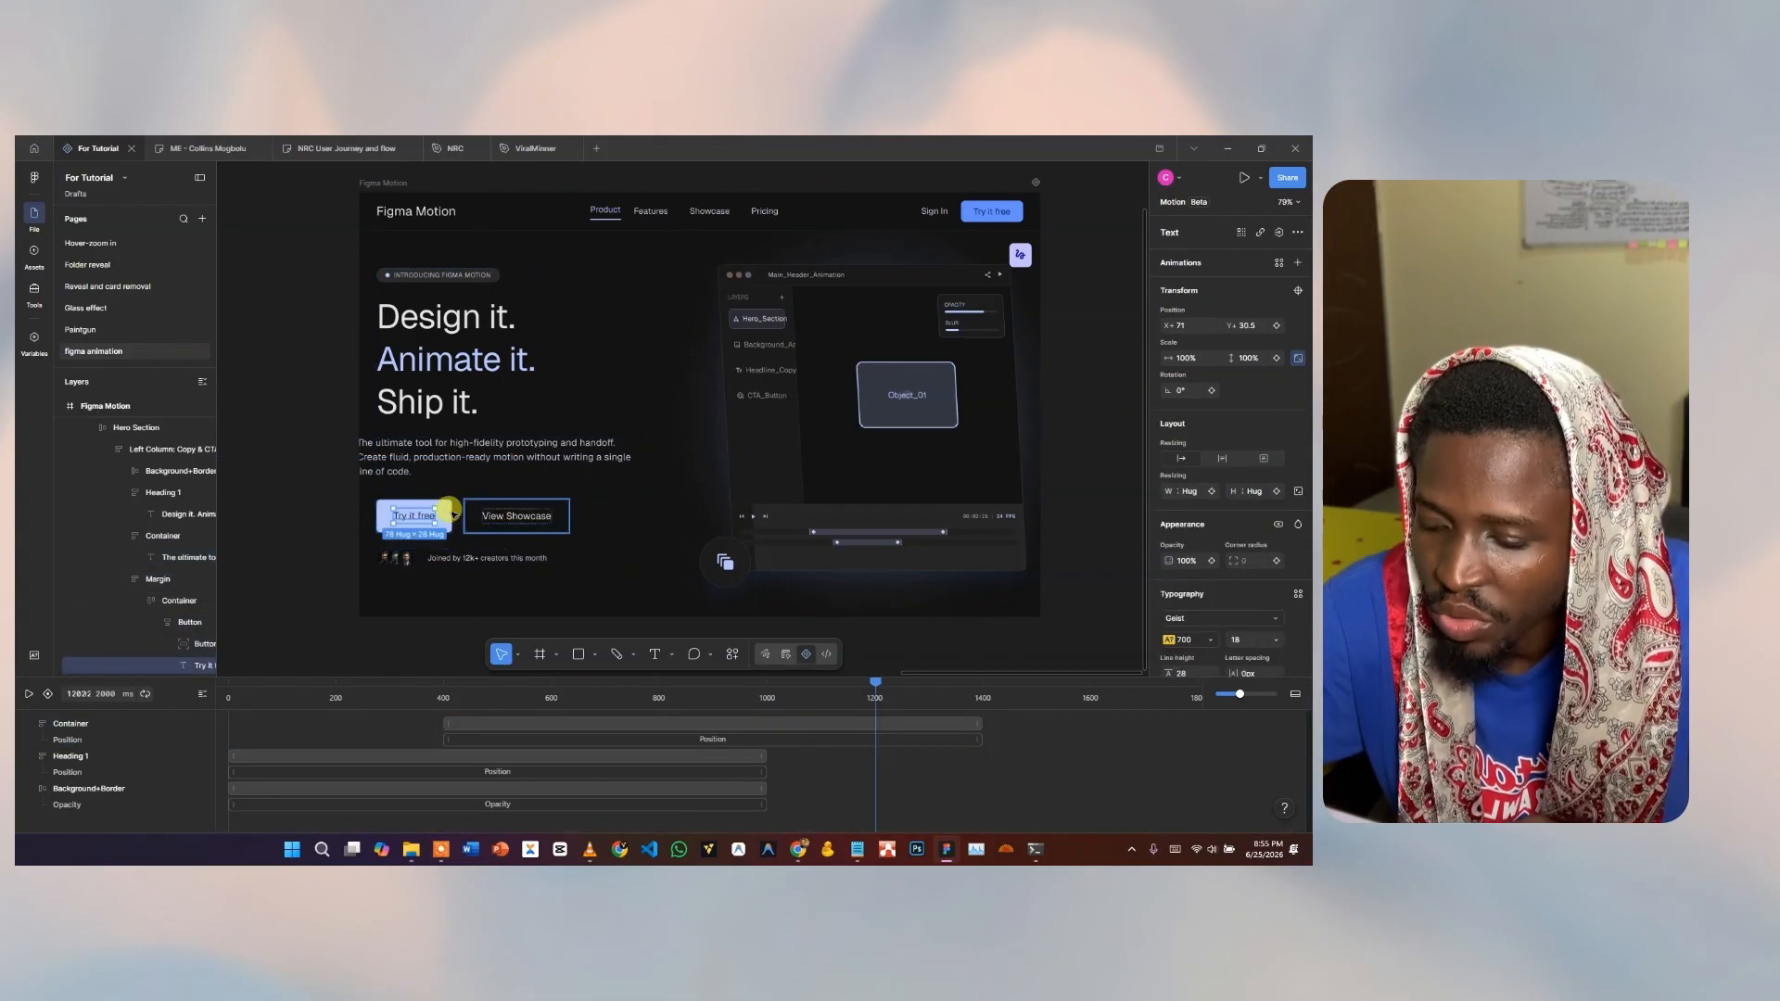
click(451, 515)
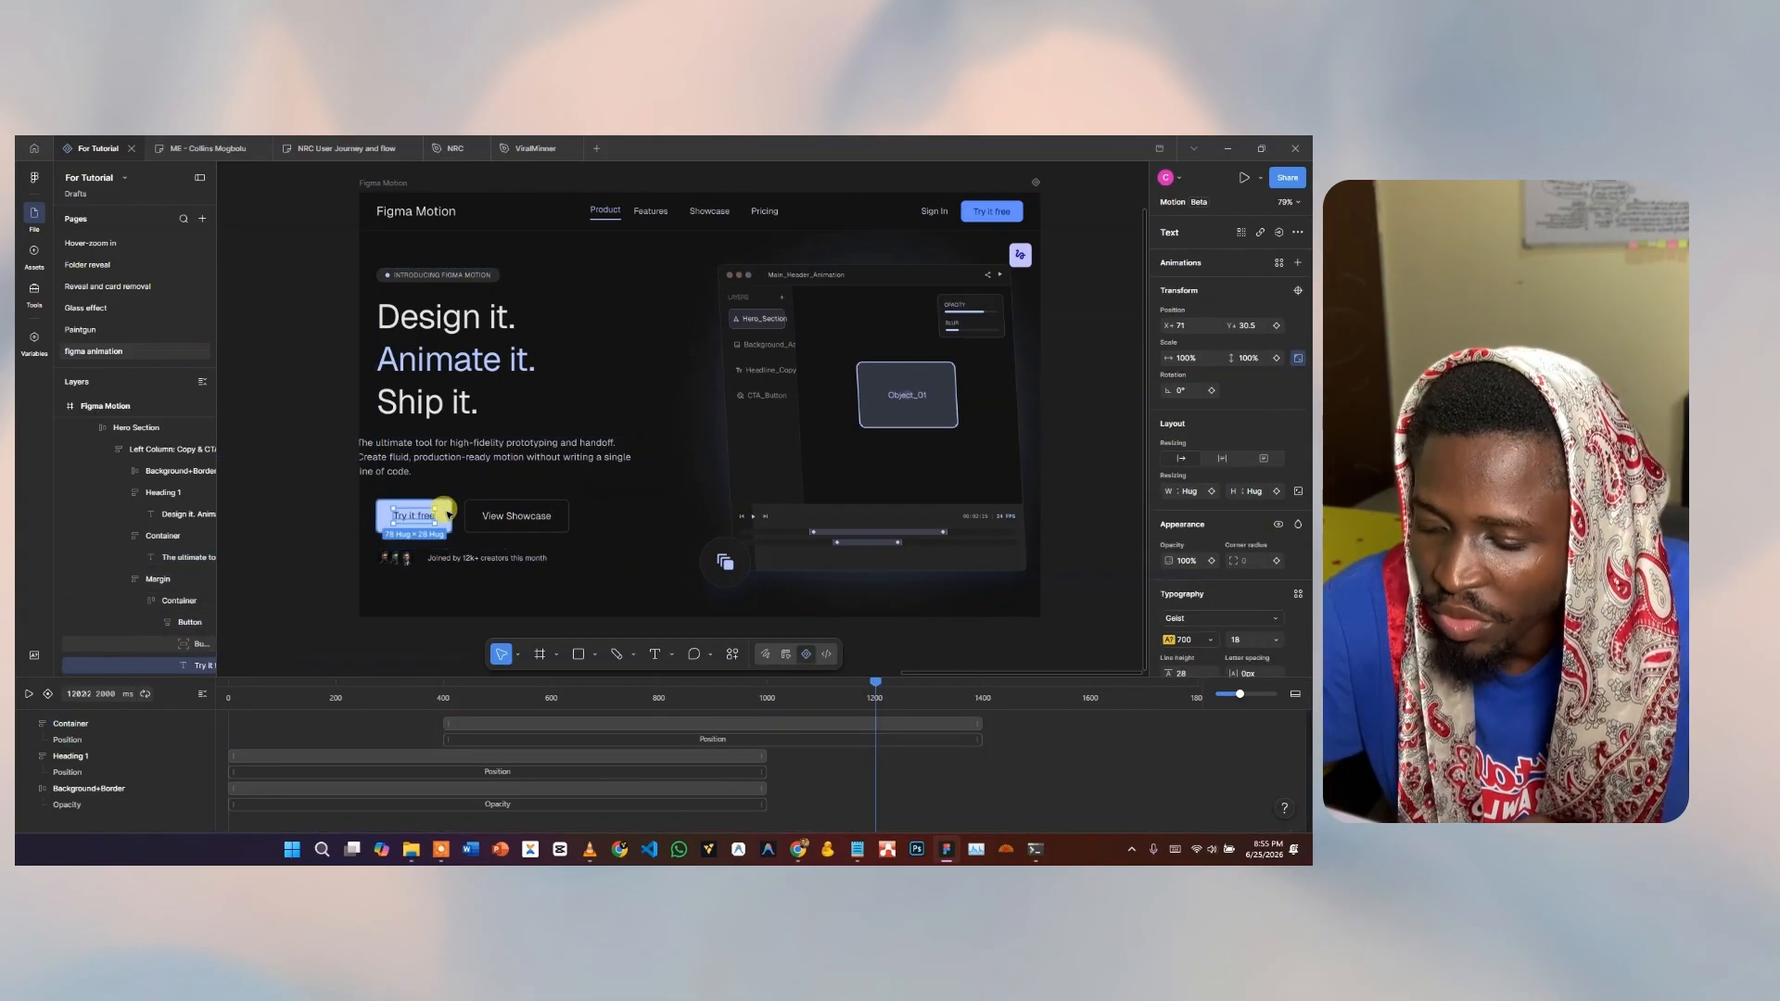
Add a Position slide-in to the shadow rectangle and stretch it to about 1000 ms.
click(1280, 264)
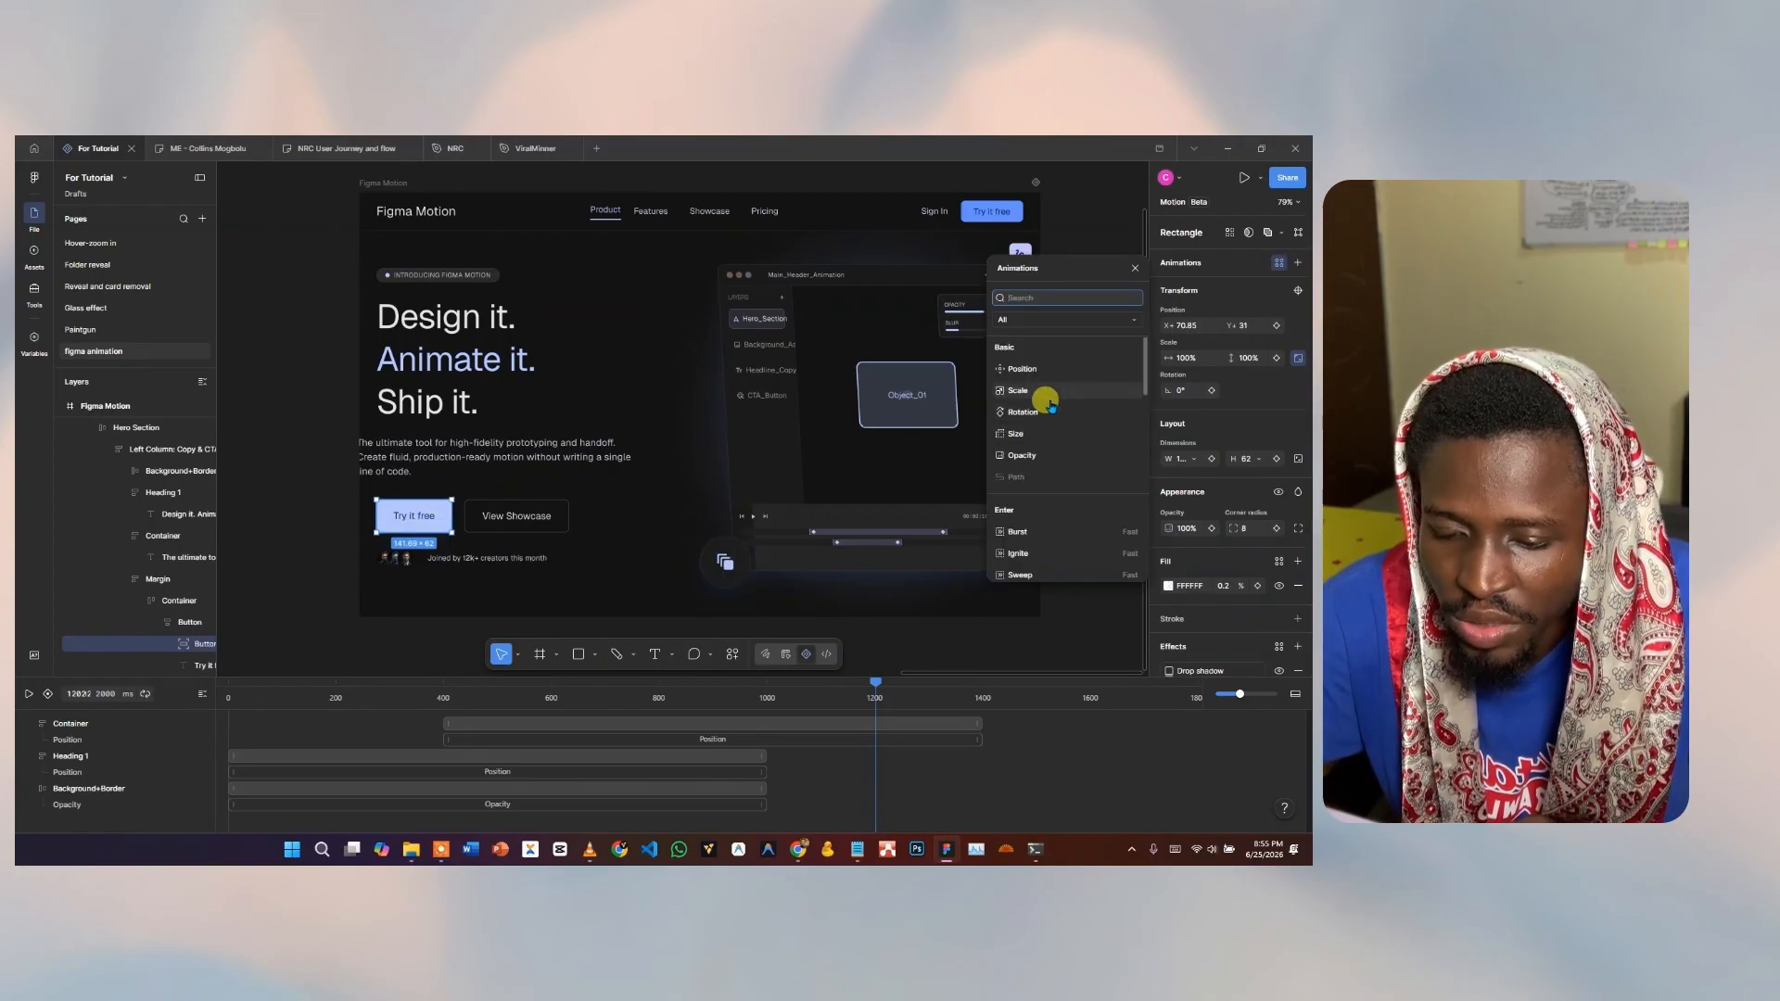
click(1029, 368)
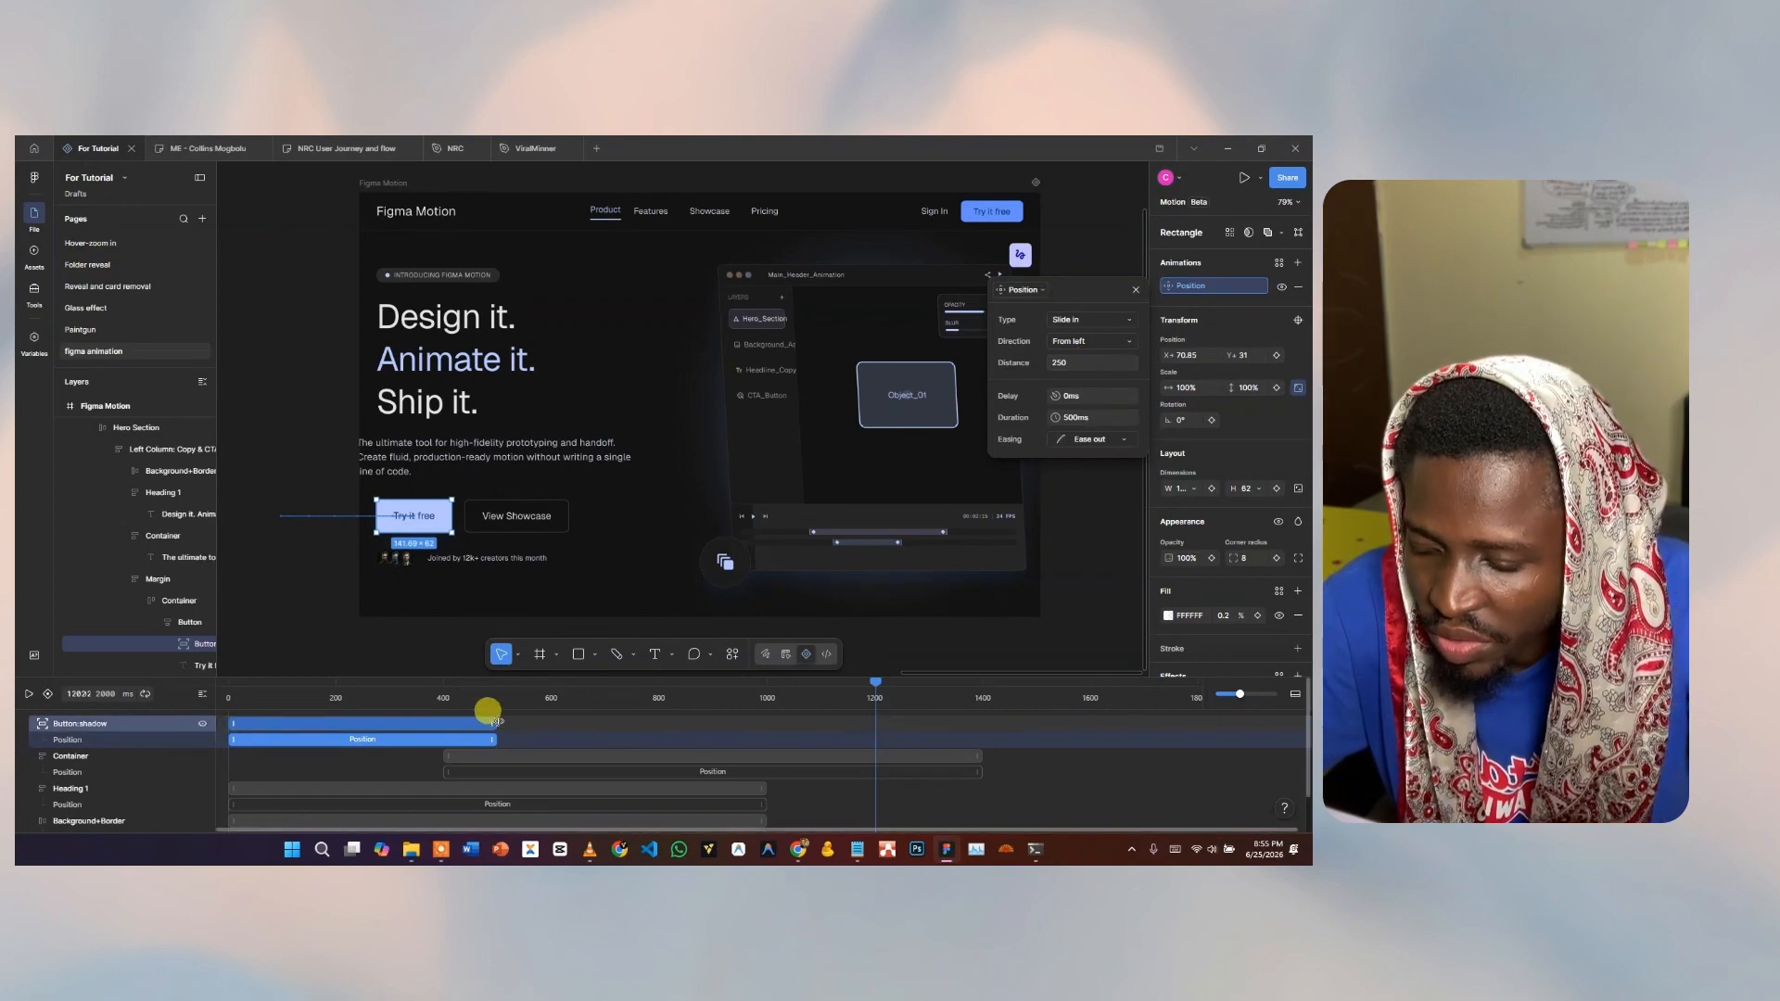
drag(496, 721, 766, 722)
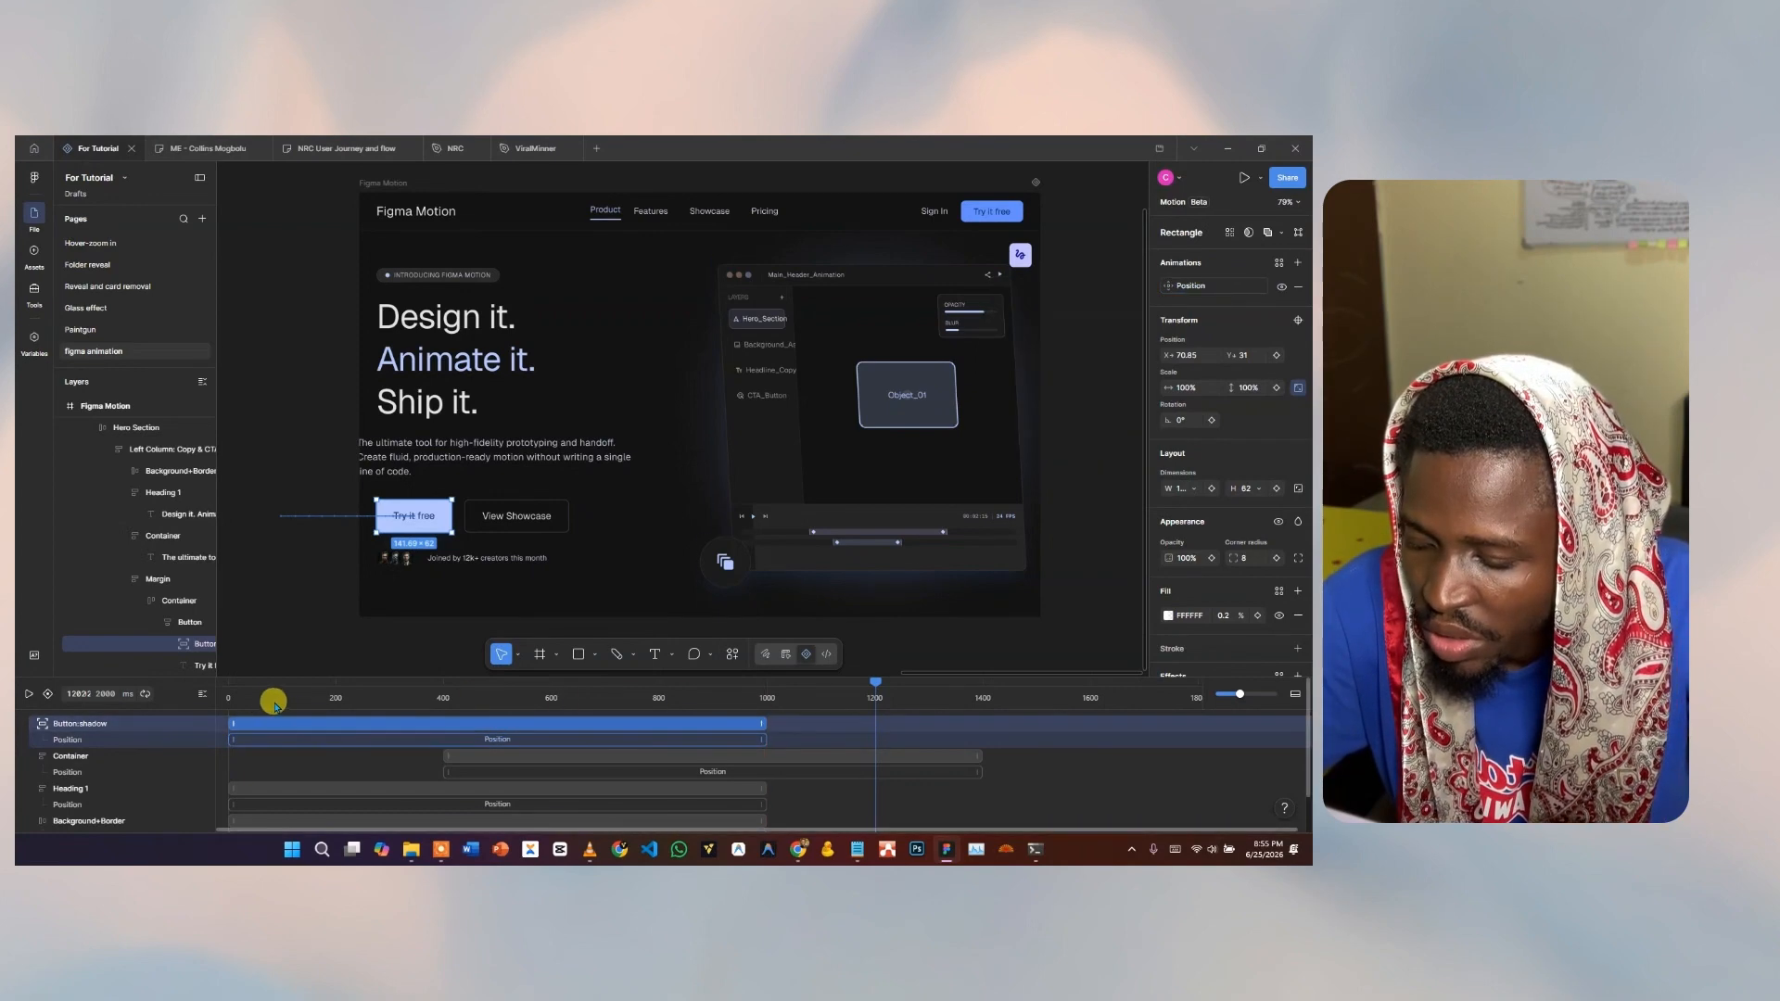
click(524, 526)
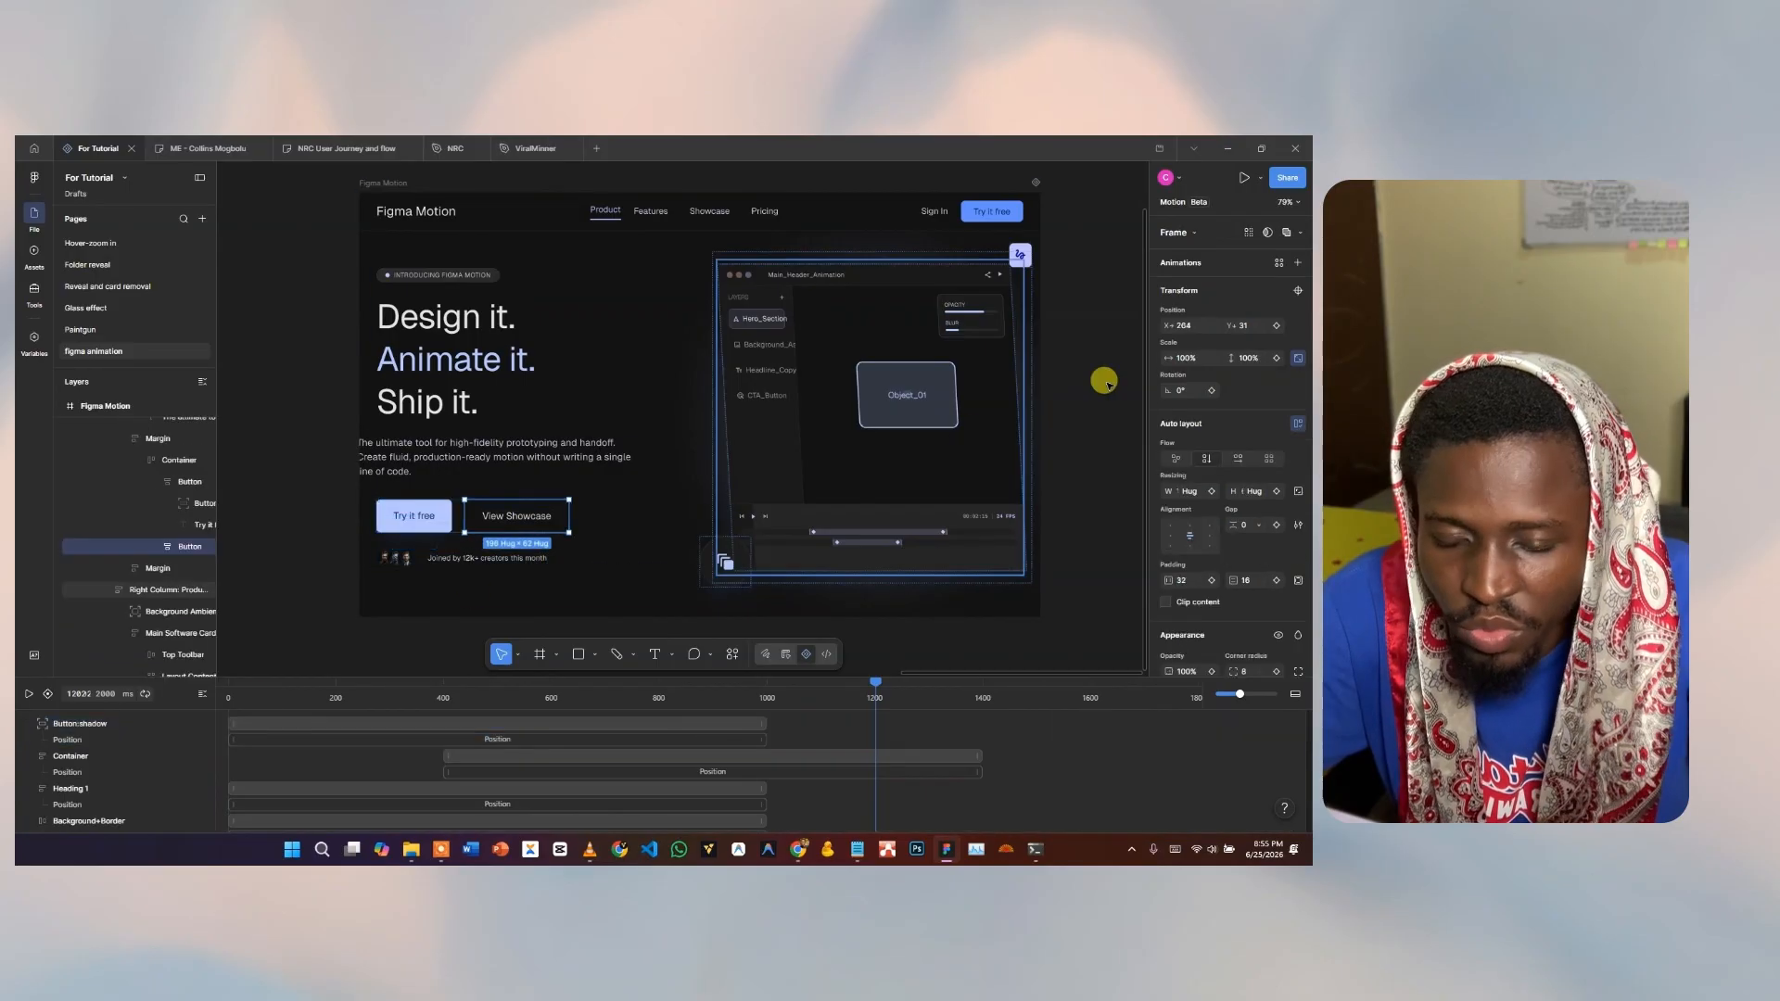
Add an Opacity fade-in to View Showcase lasting about 1000 ms.
click(1278, 262)
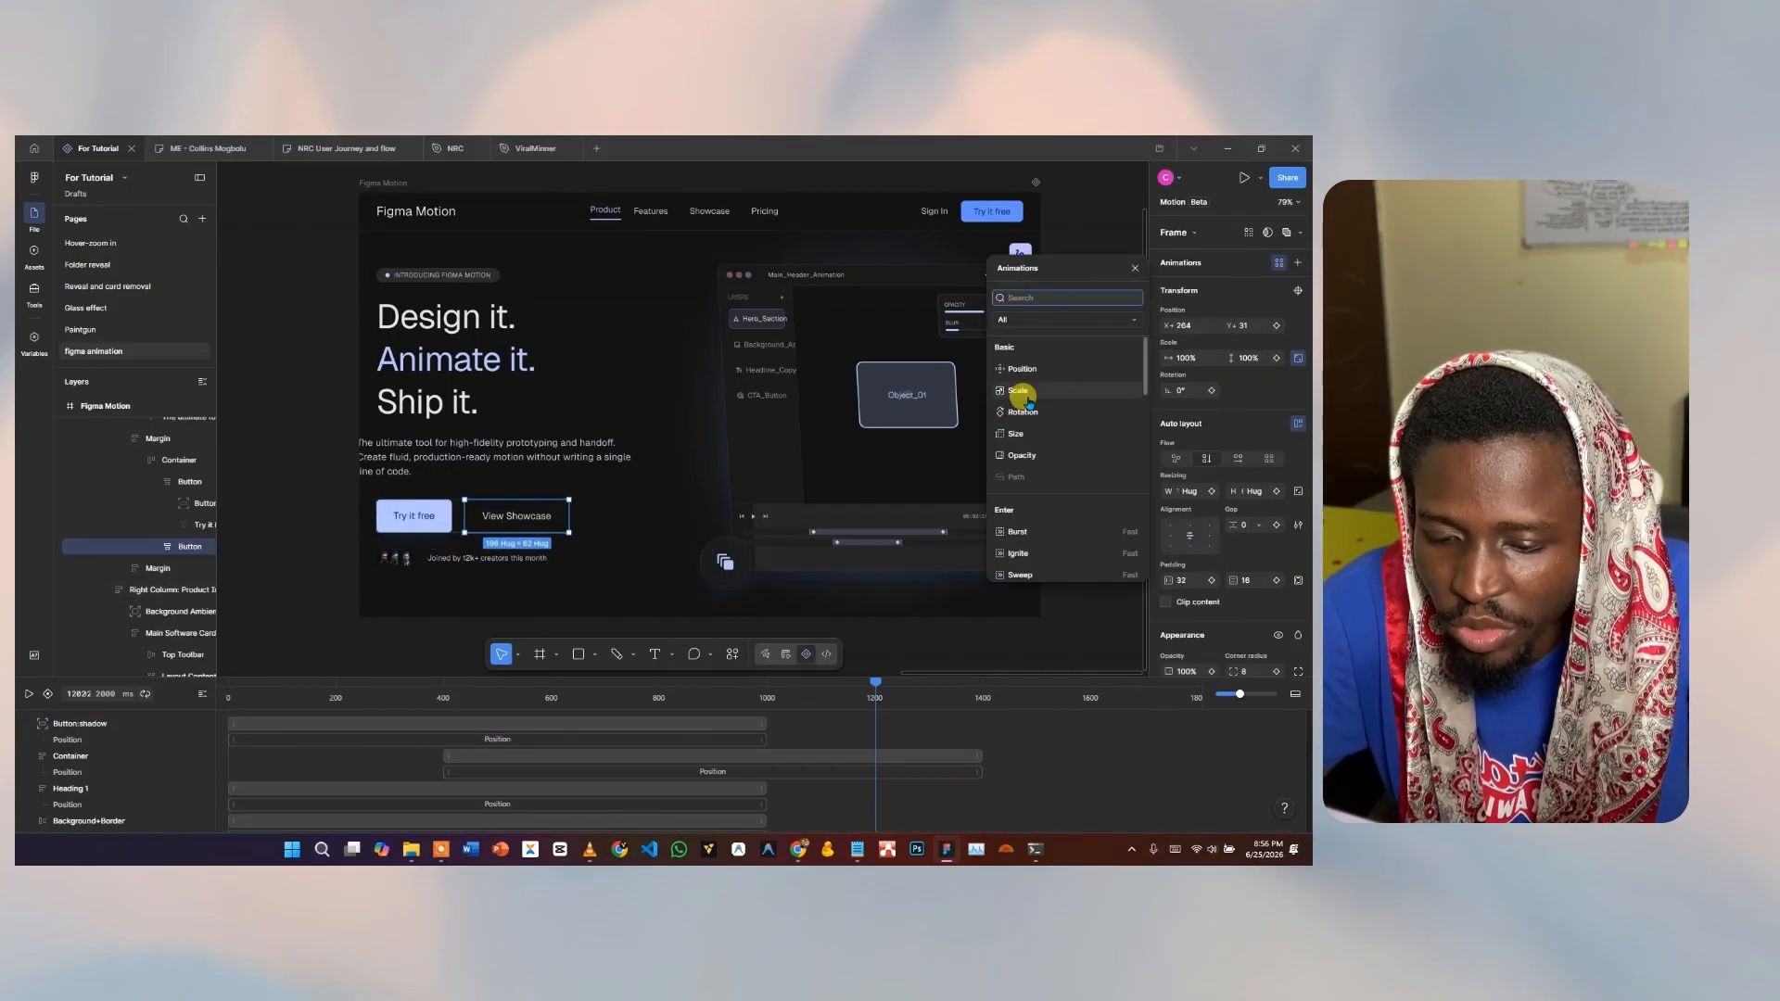
click(1044, 457)
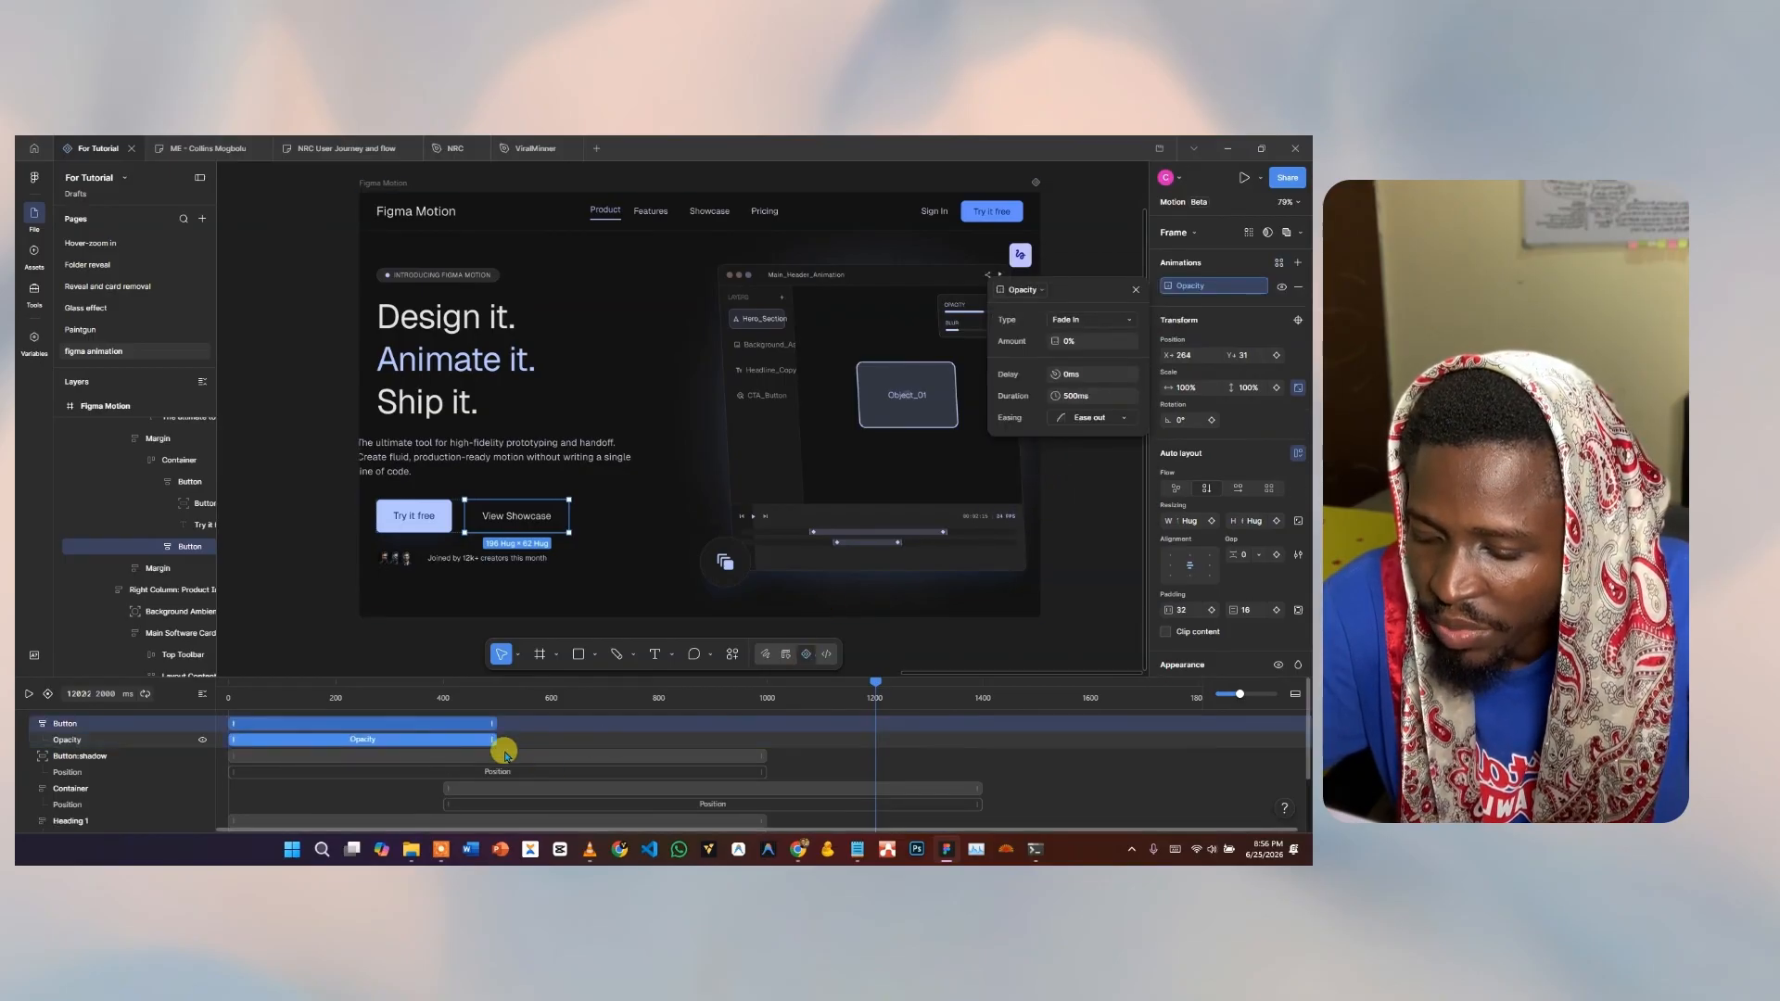
drag(486, 732, 755, 722)
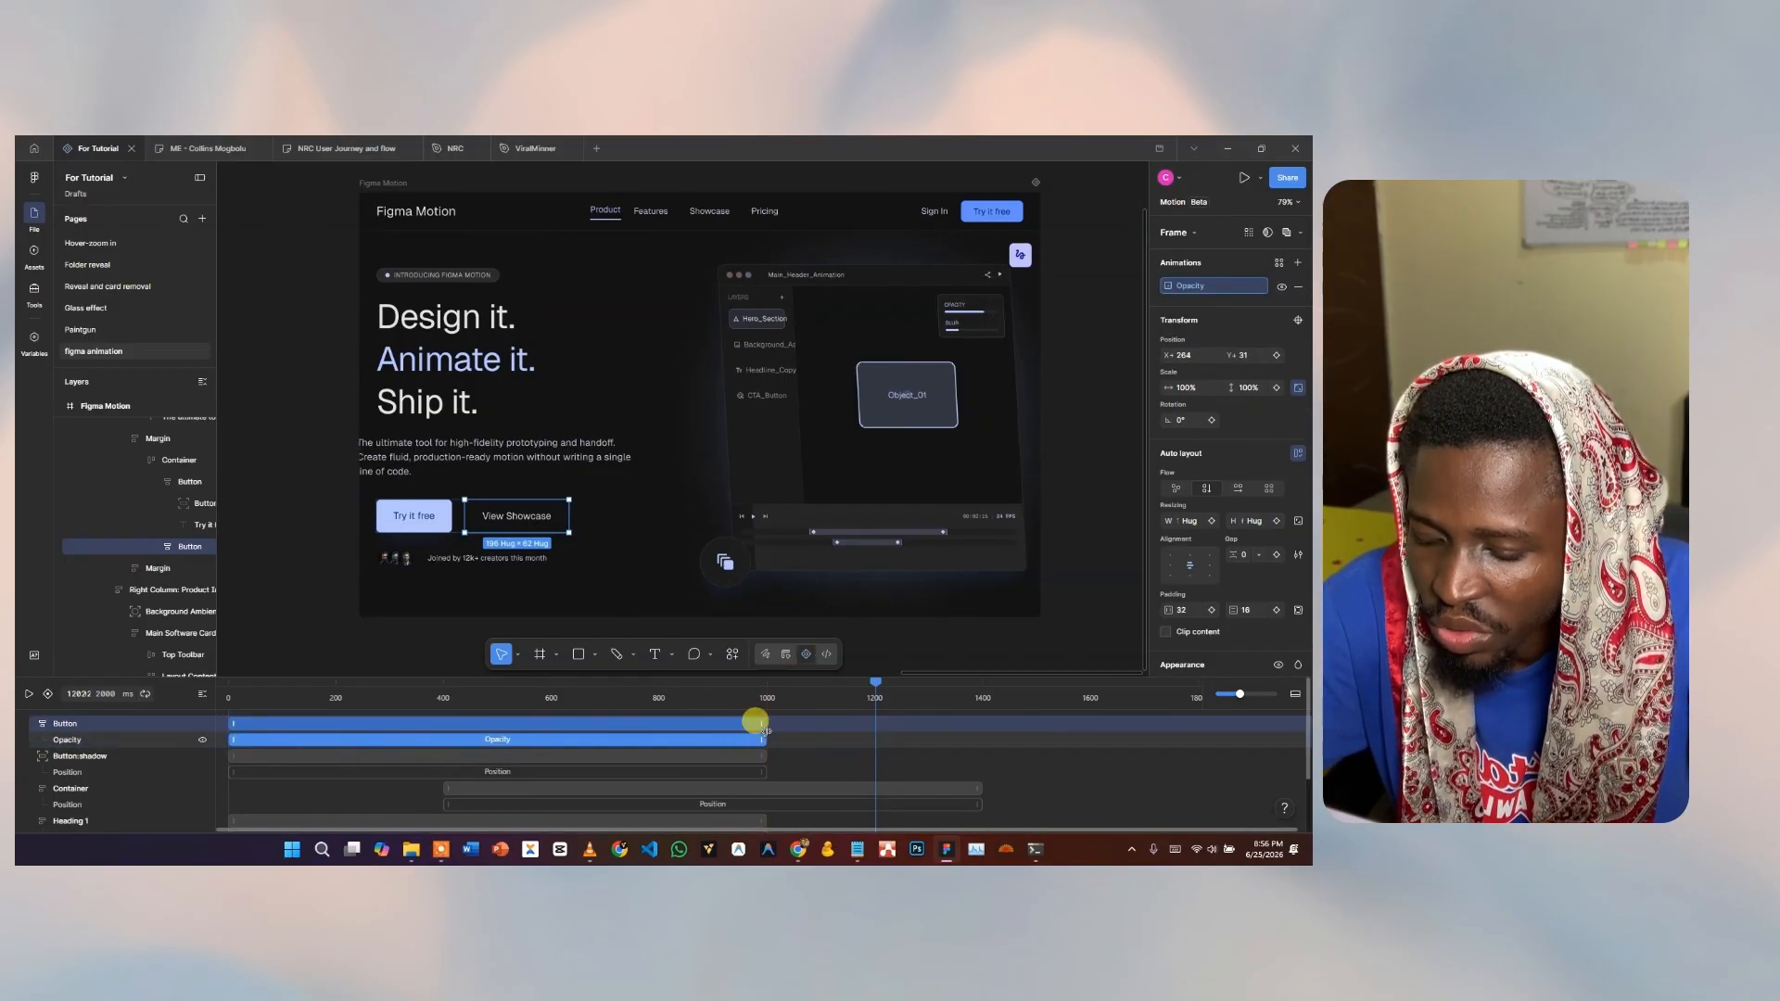
Preview the hero animation from the start, then select the Try it free button.
click(248, 702)
click(31, 697)
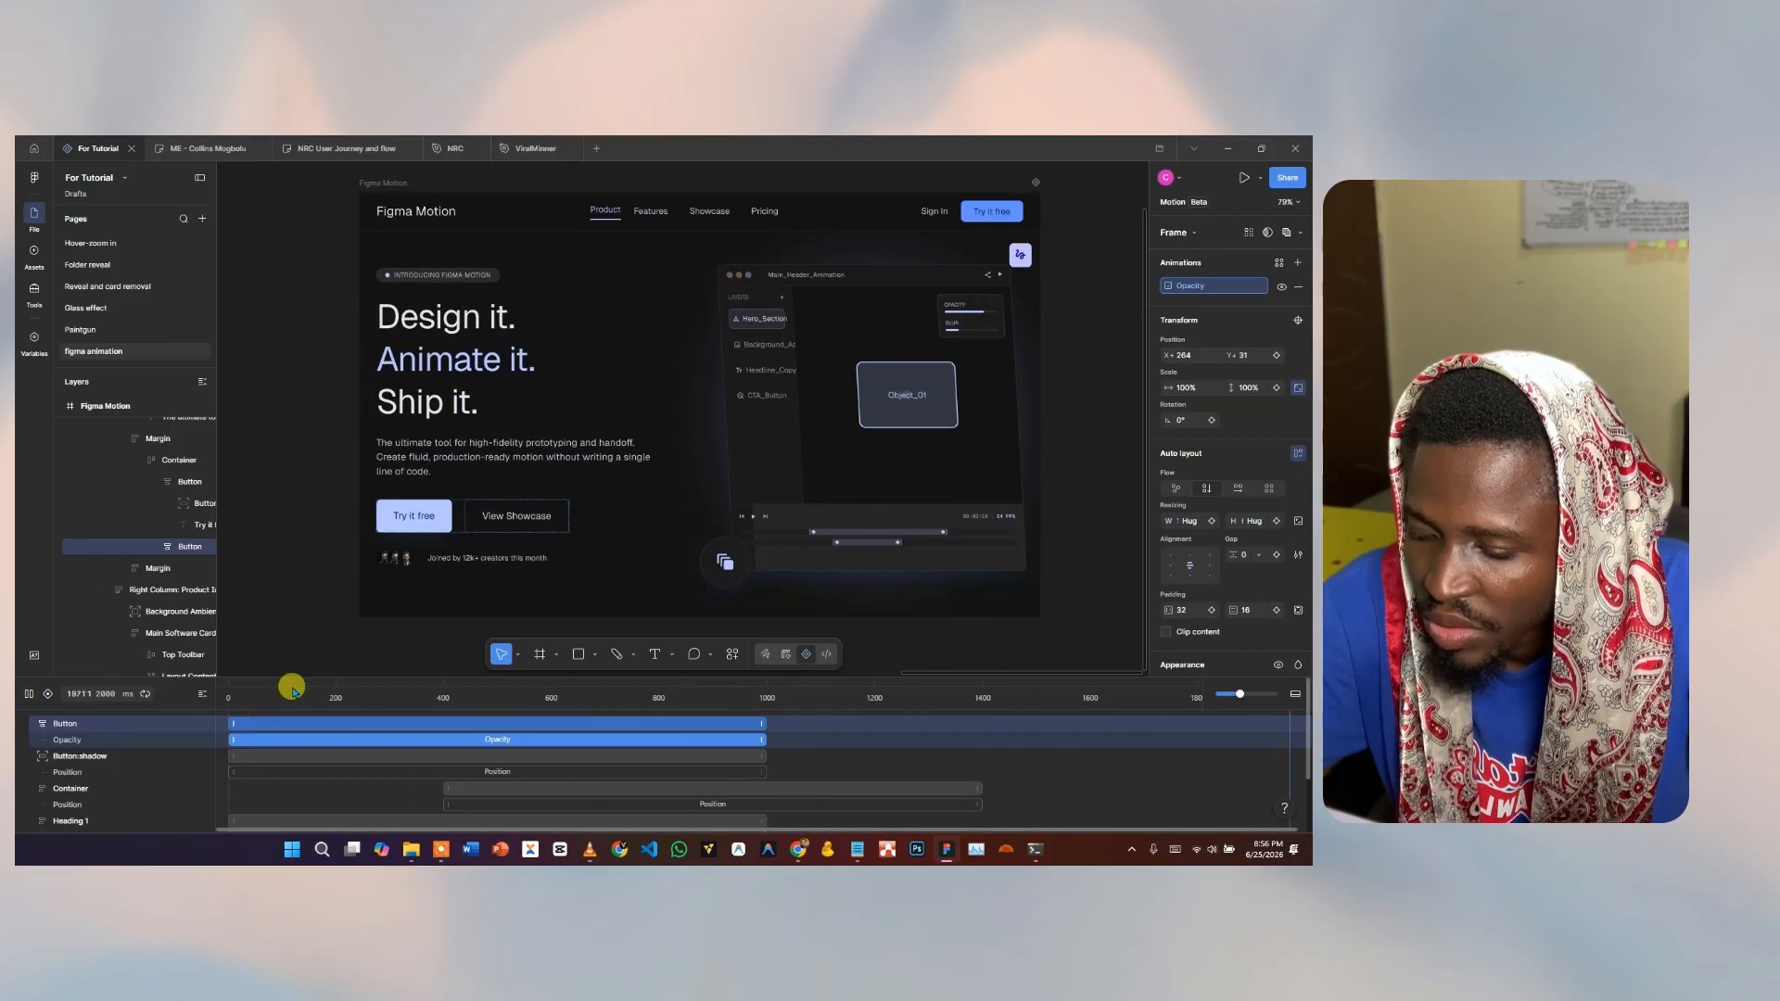
key(space)
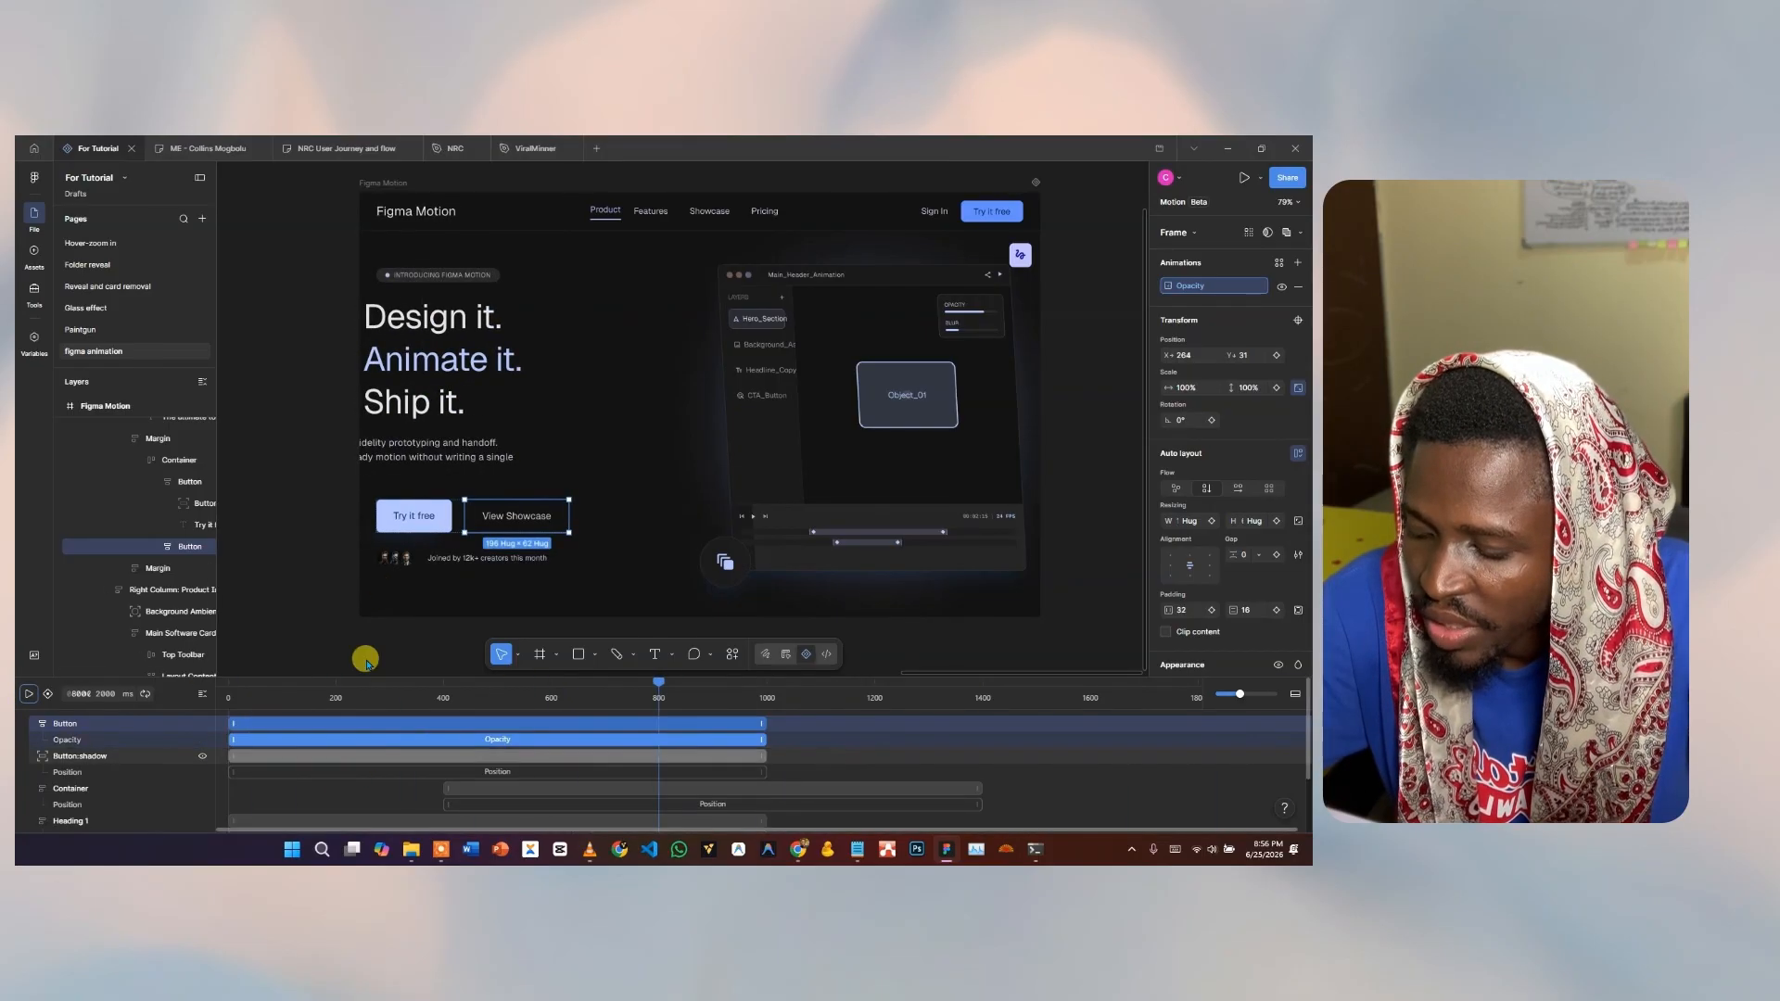
click(415, 517)
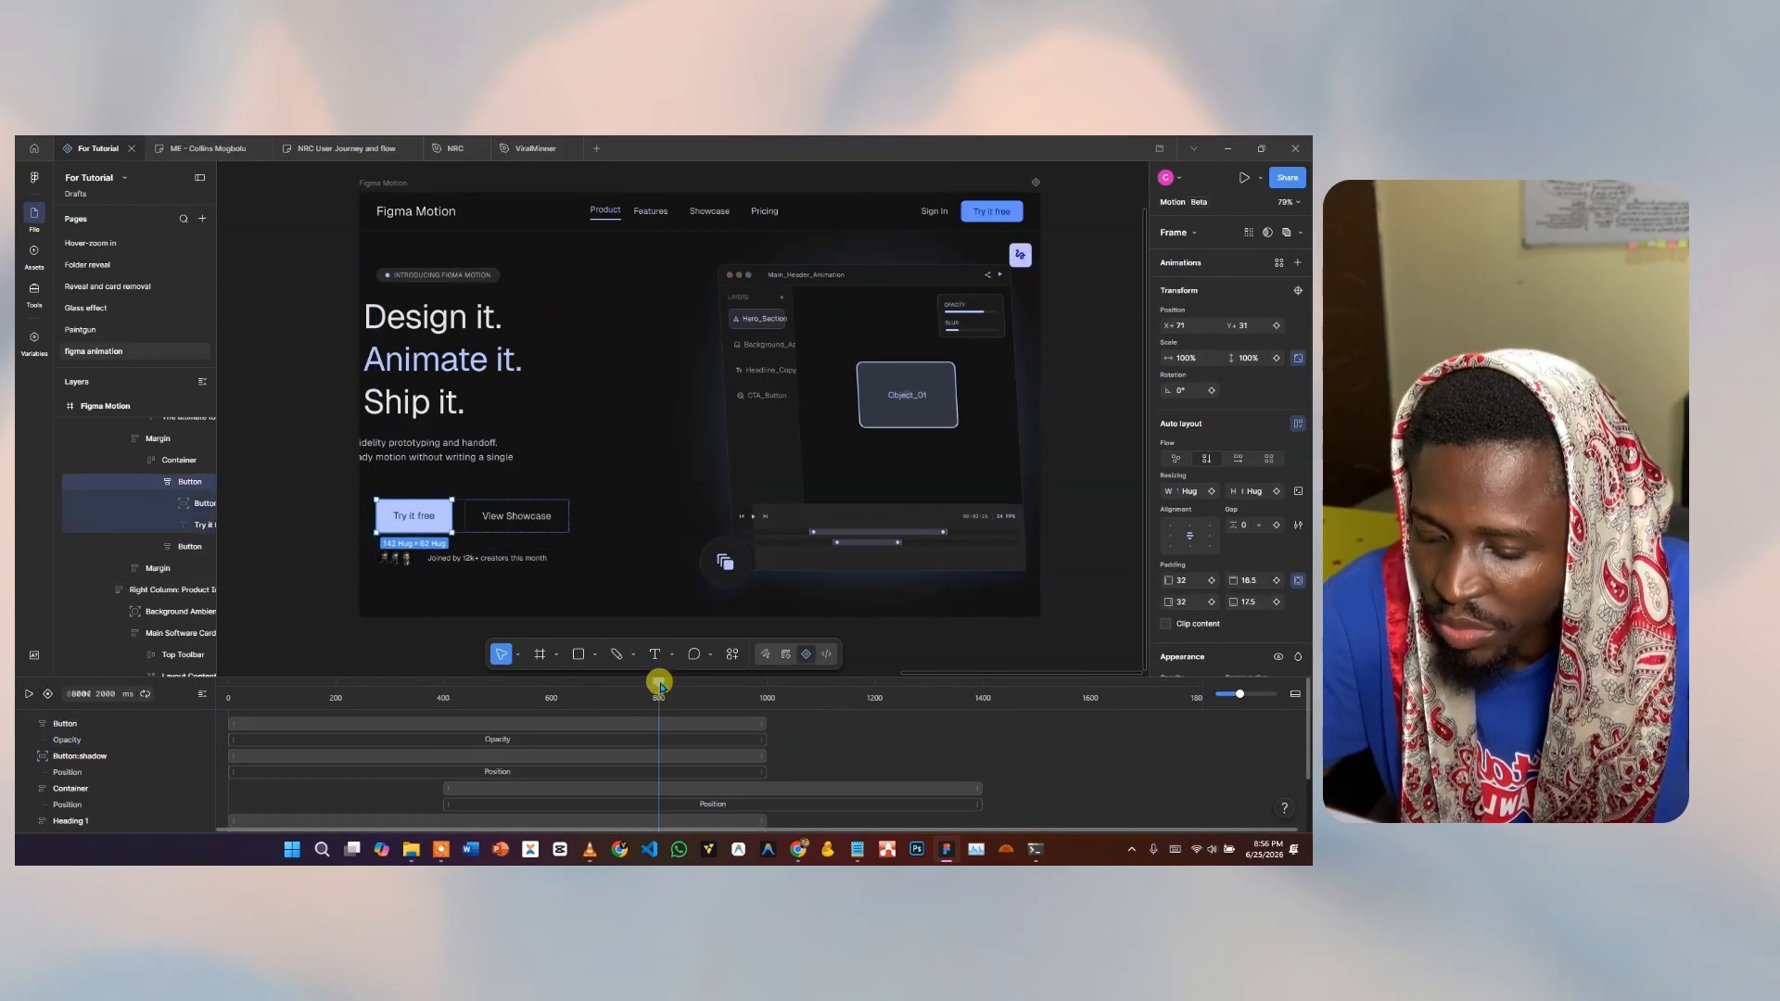
Rewind to 0 ms and give Try it free a Position slide-in with distance 230.
drag(659, 683, 219, 715)
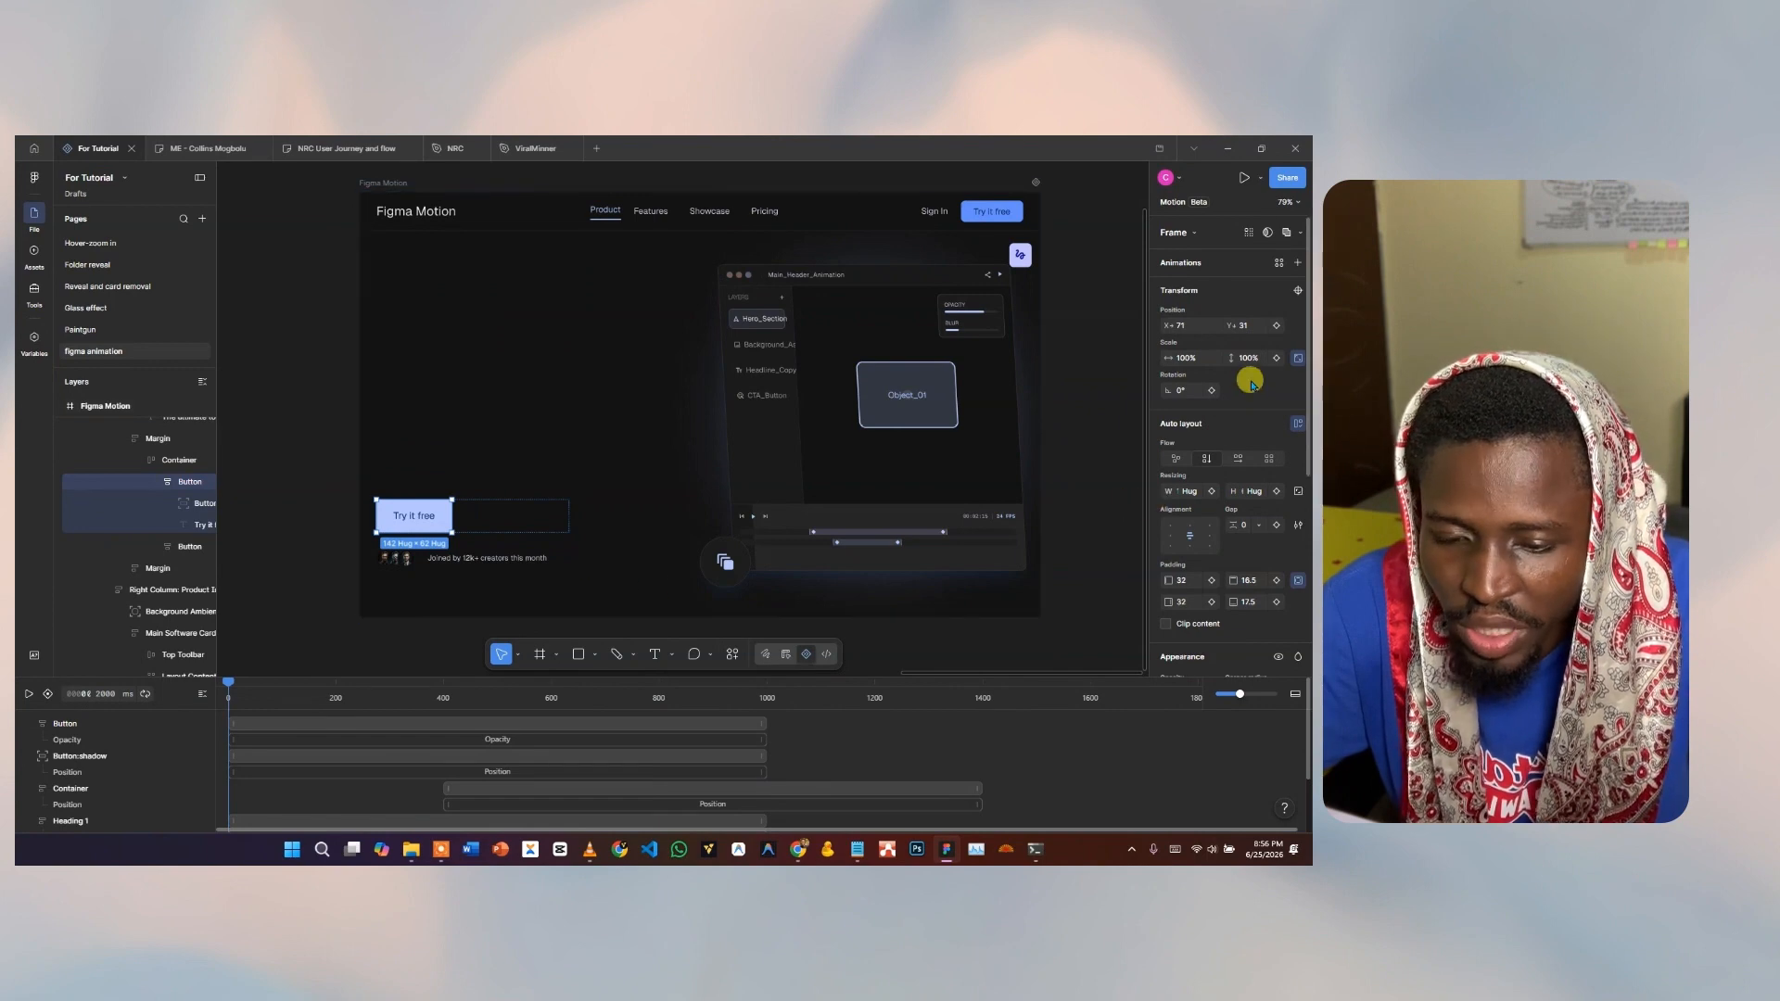
click(1279, 265)
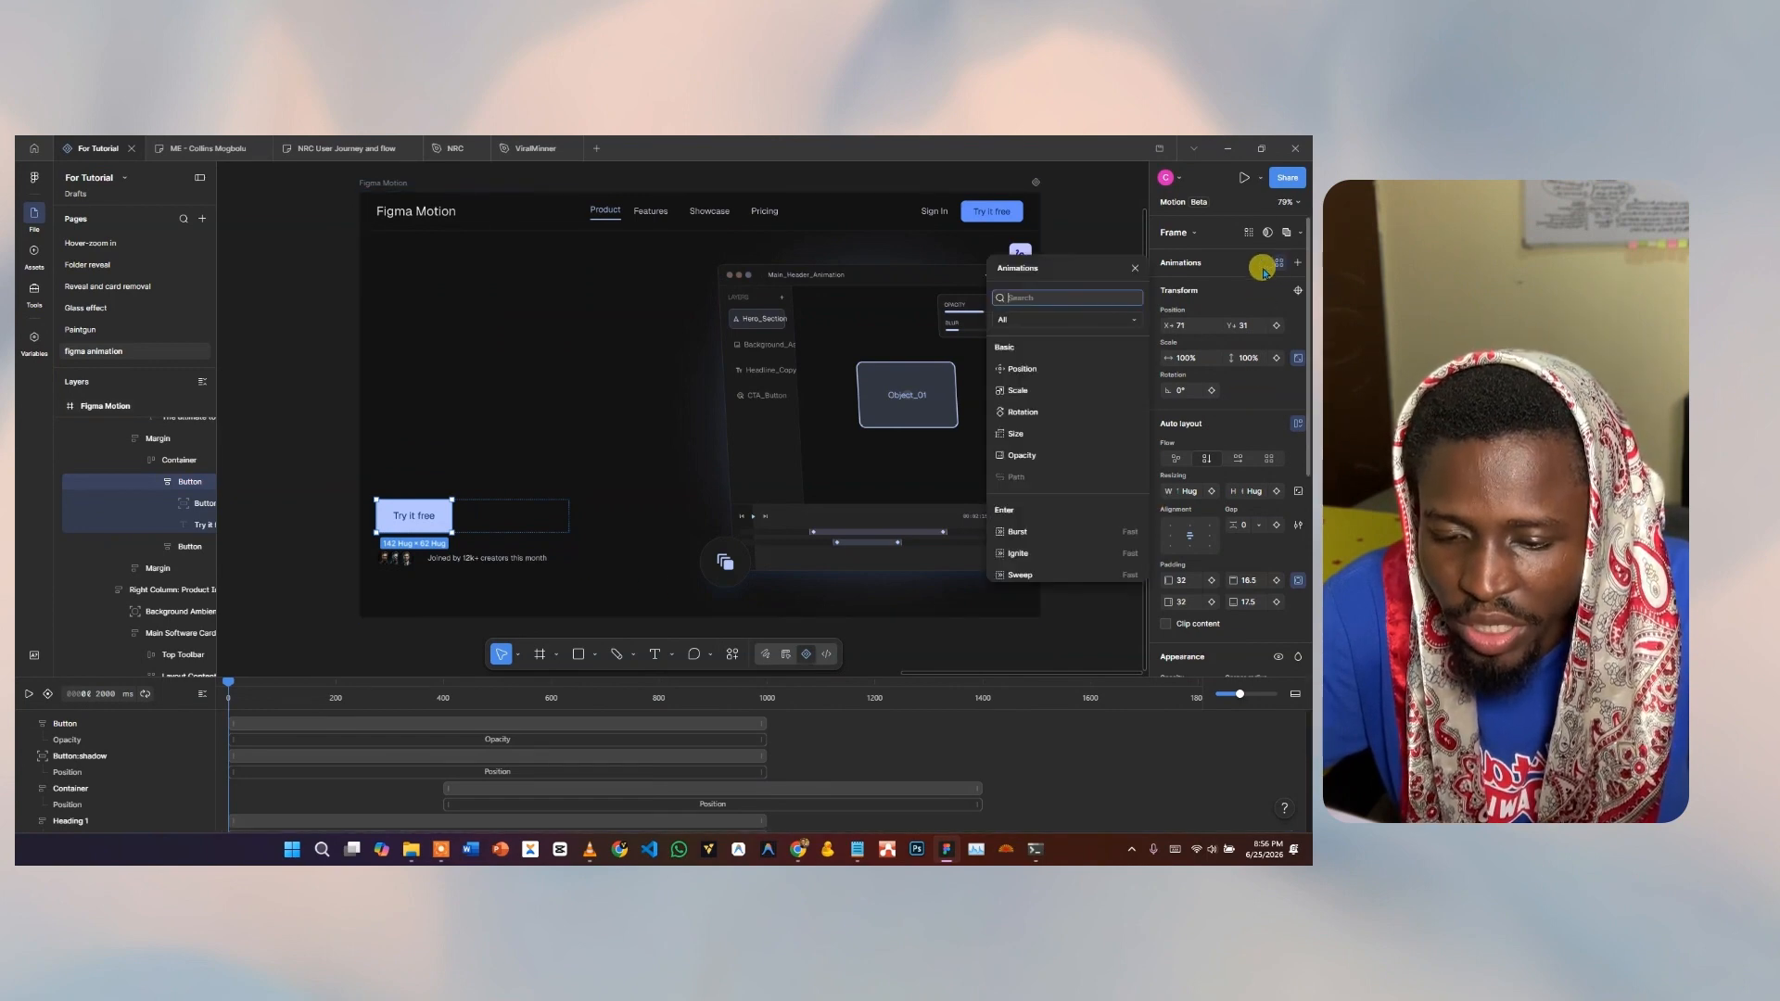
click(1024, 370)
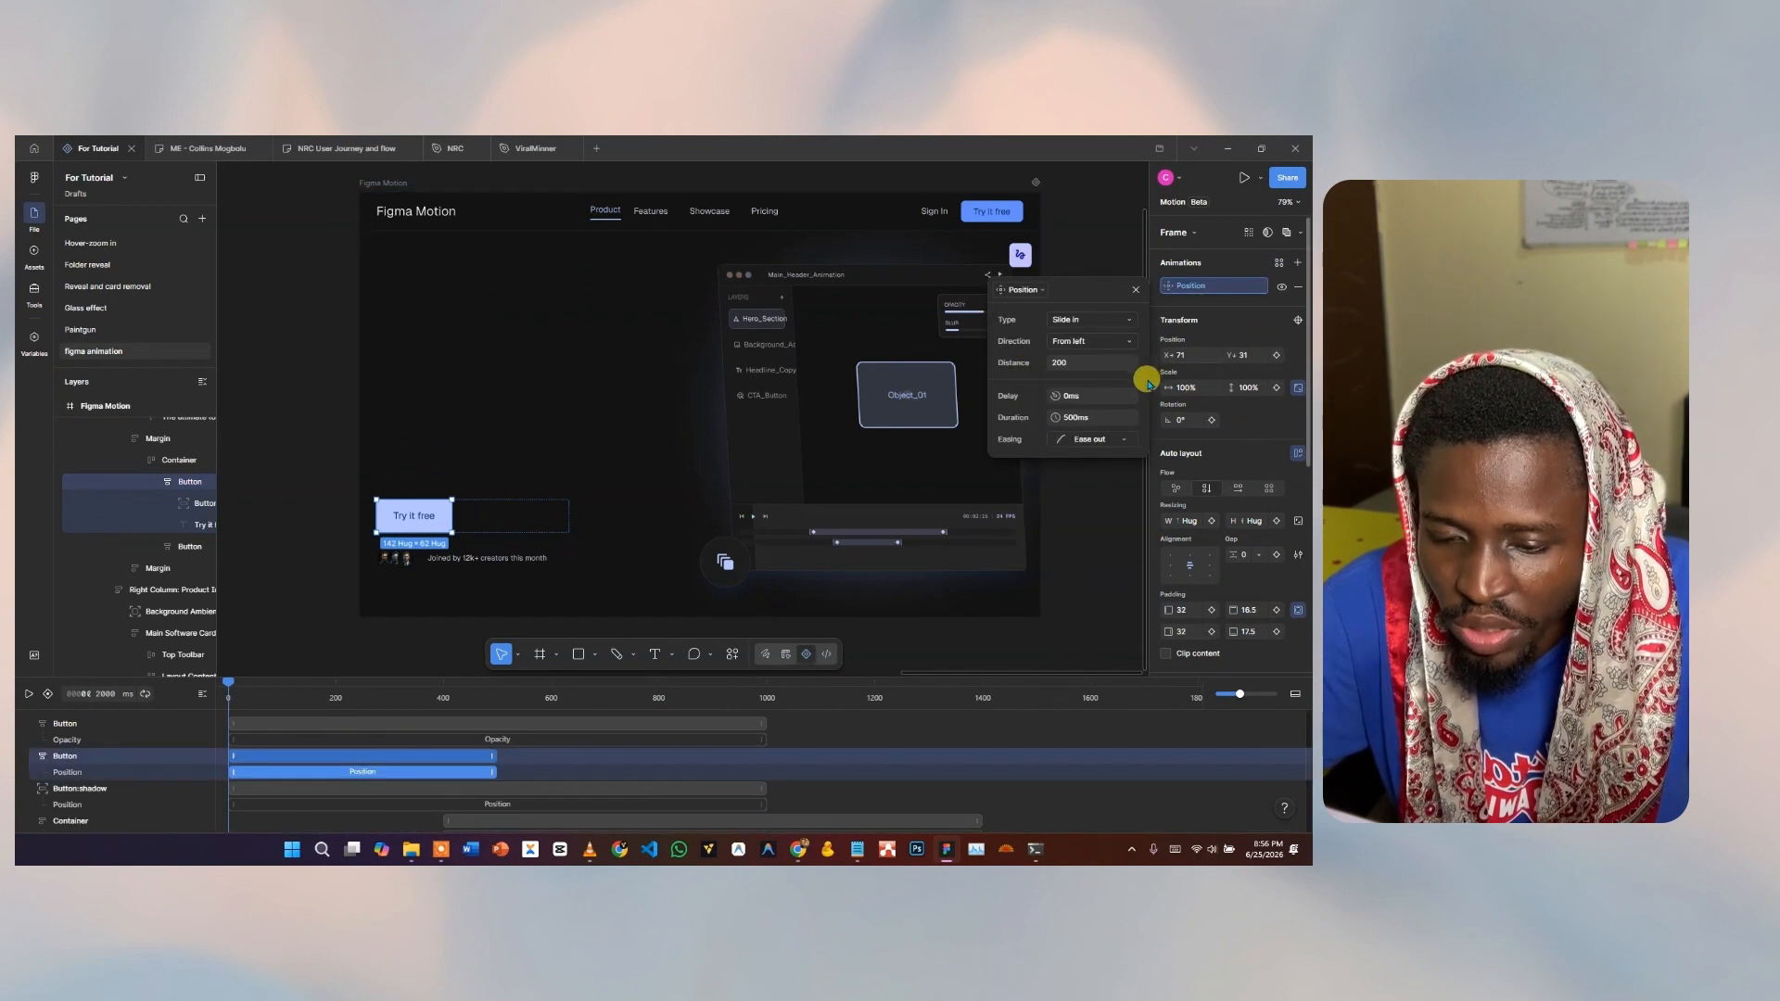
click(1064, 363)
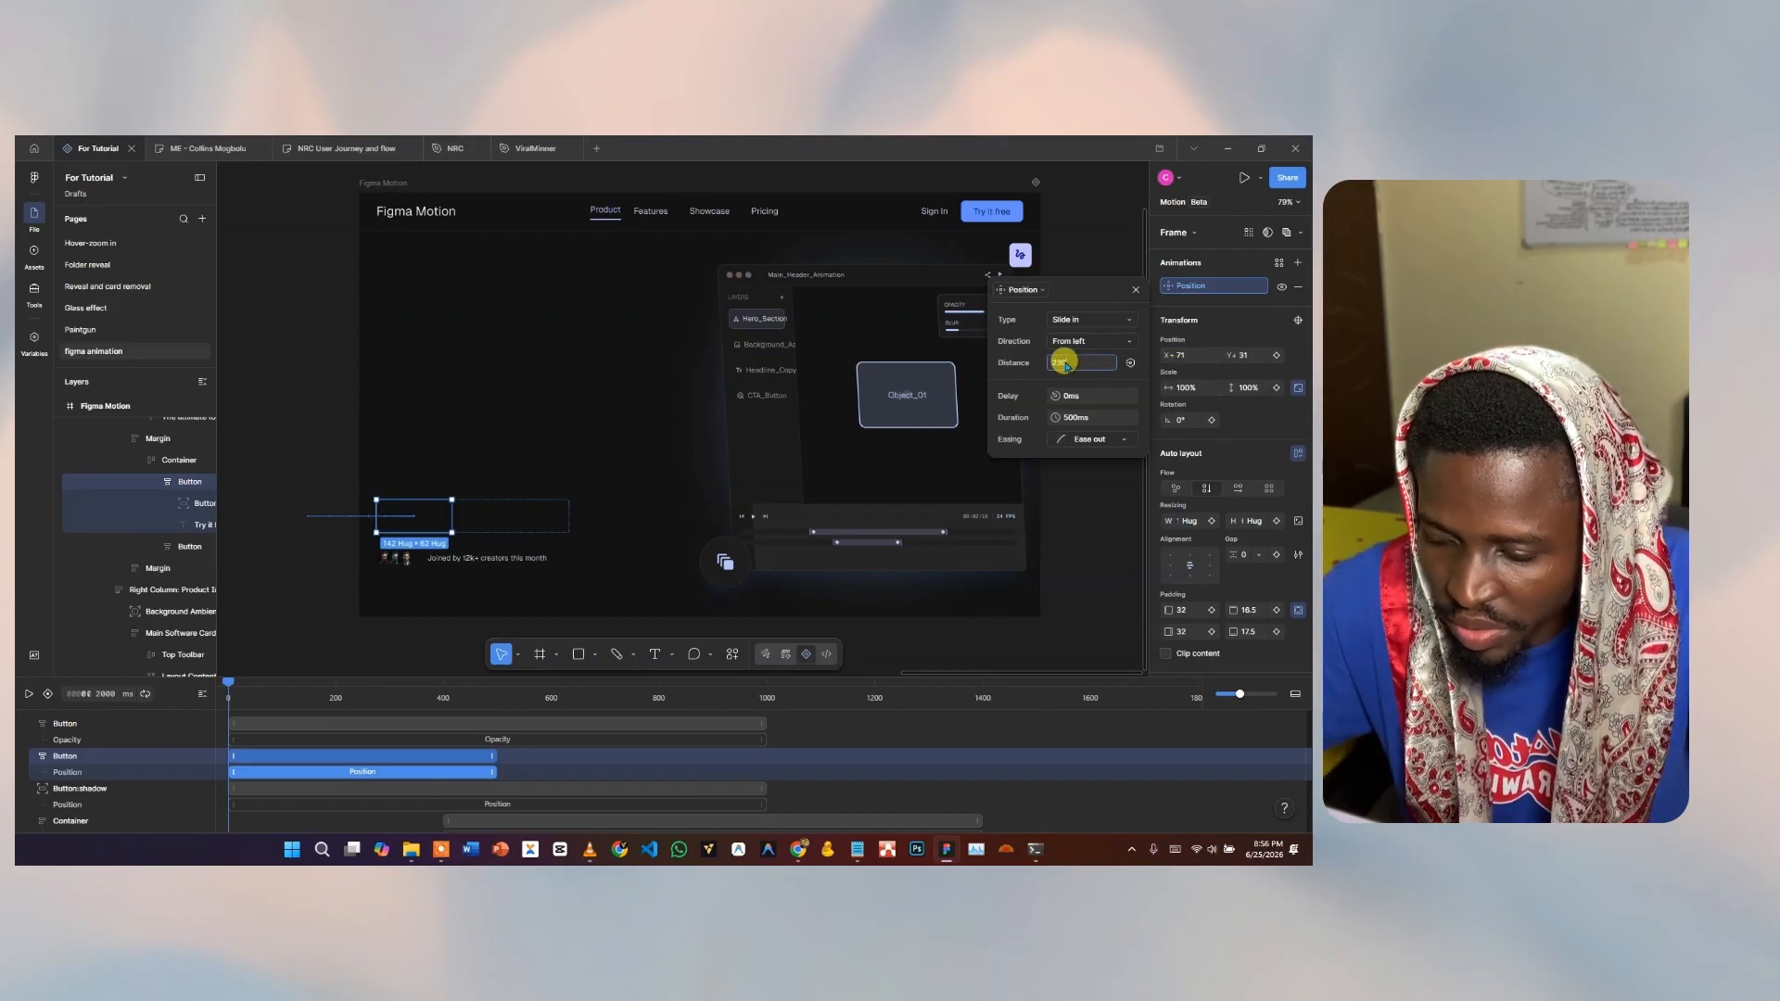
text(230)
key(Return)
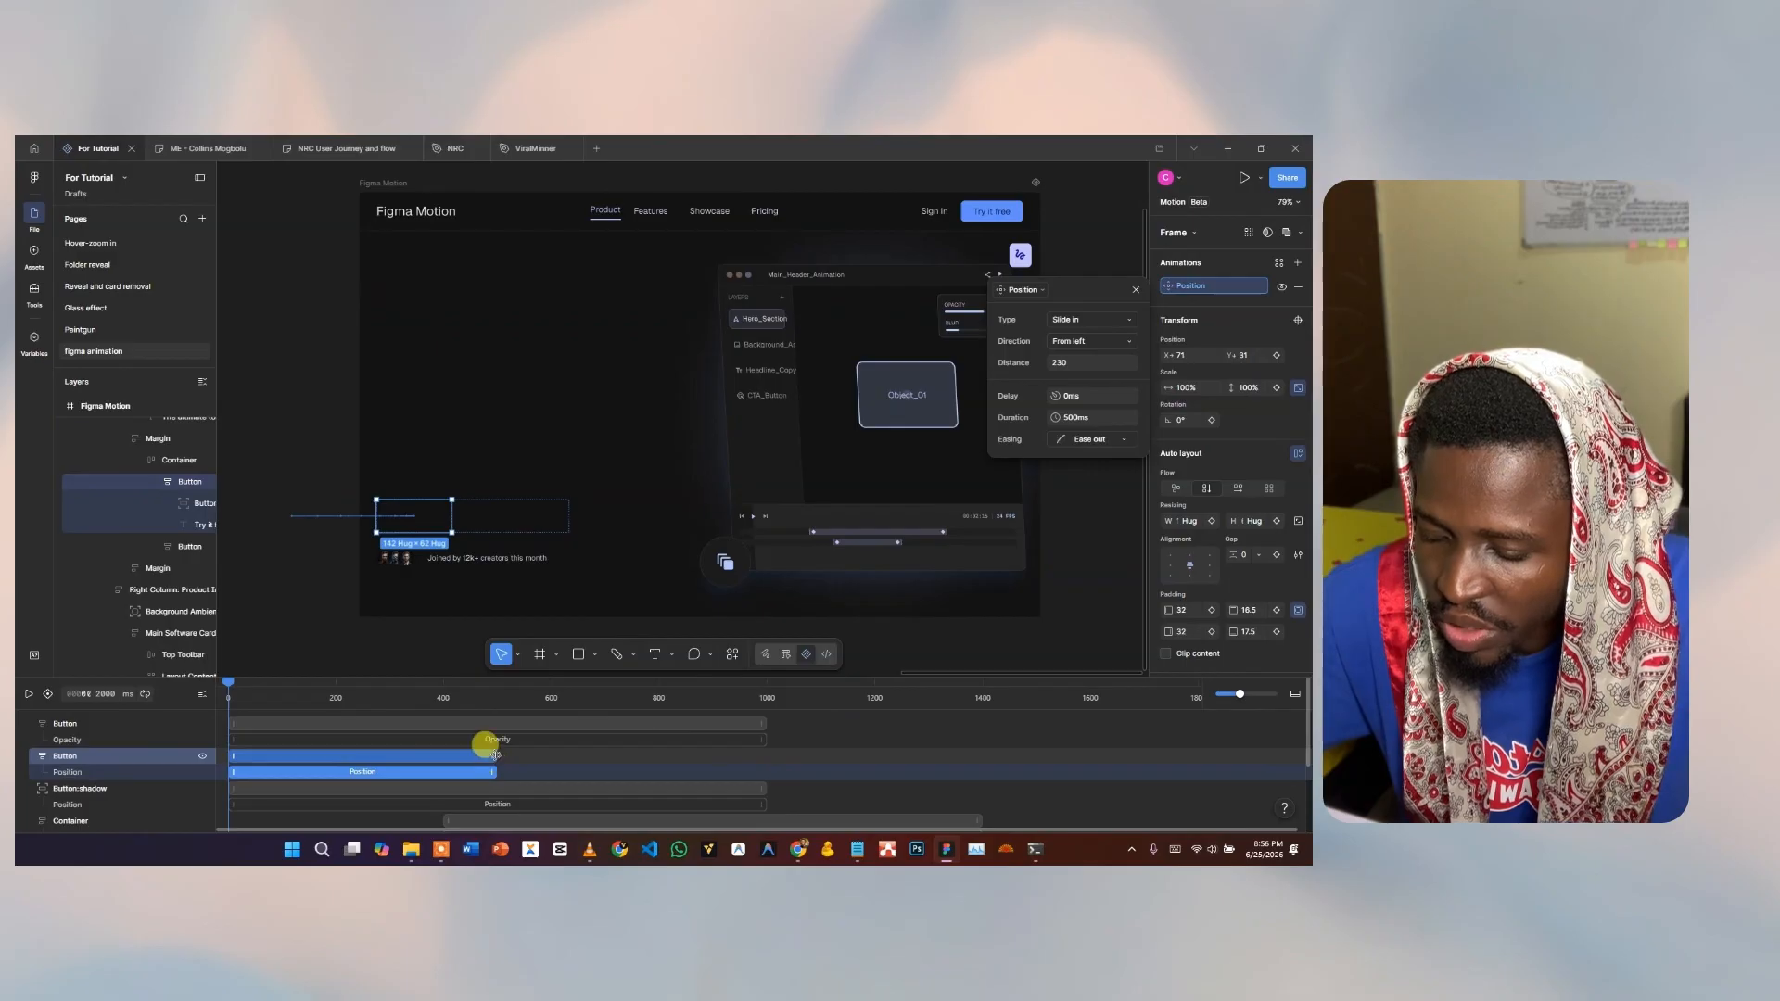
Stretch the button's slide-in to about 1000 ms, preview it, then select the creators row.
drag(496, 754, 766, 752)
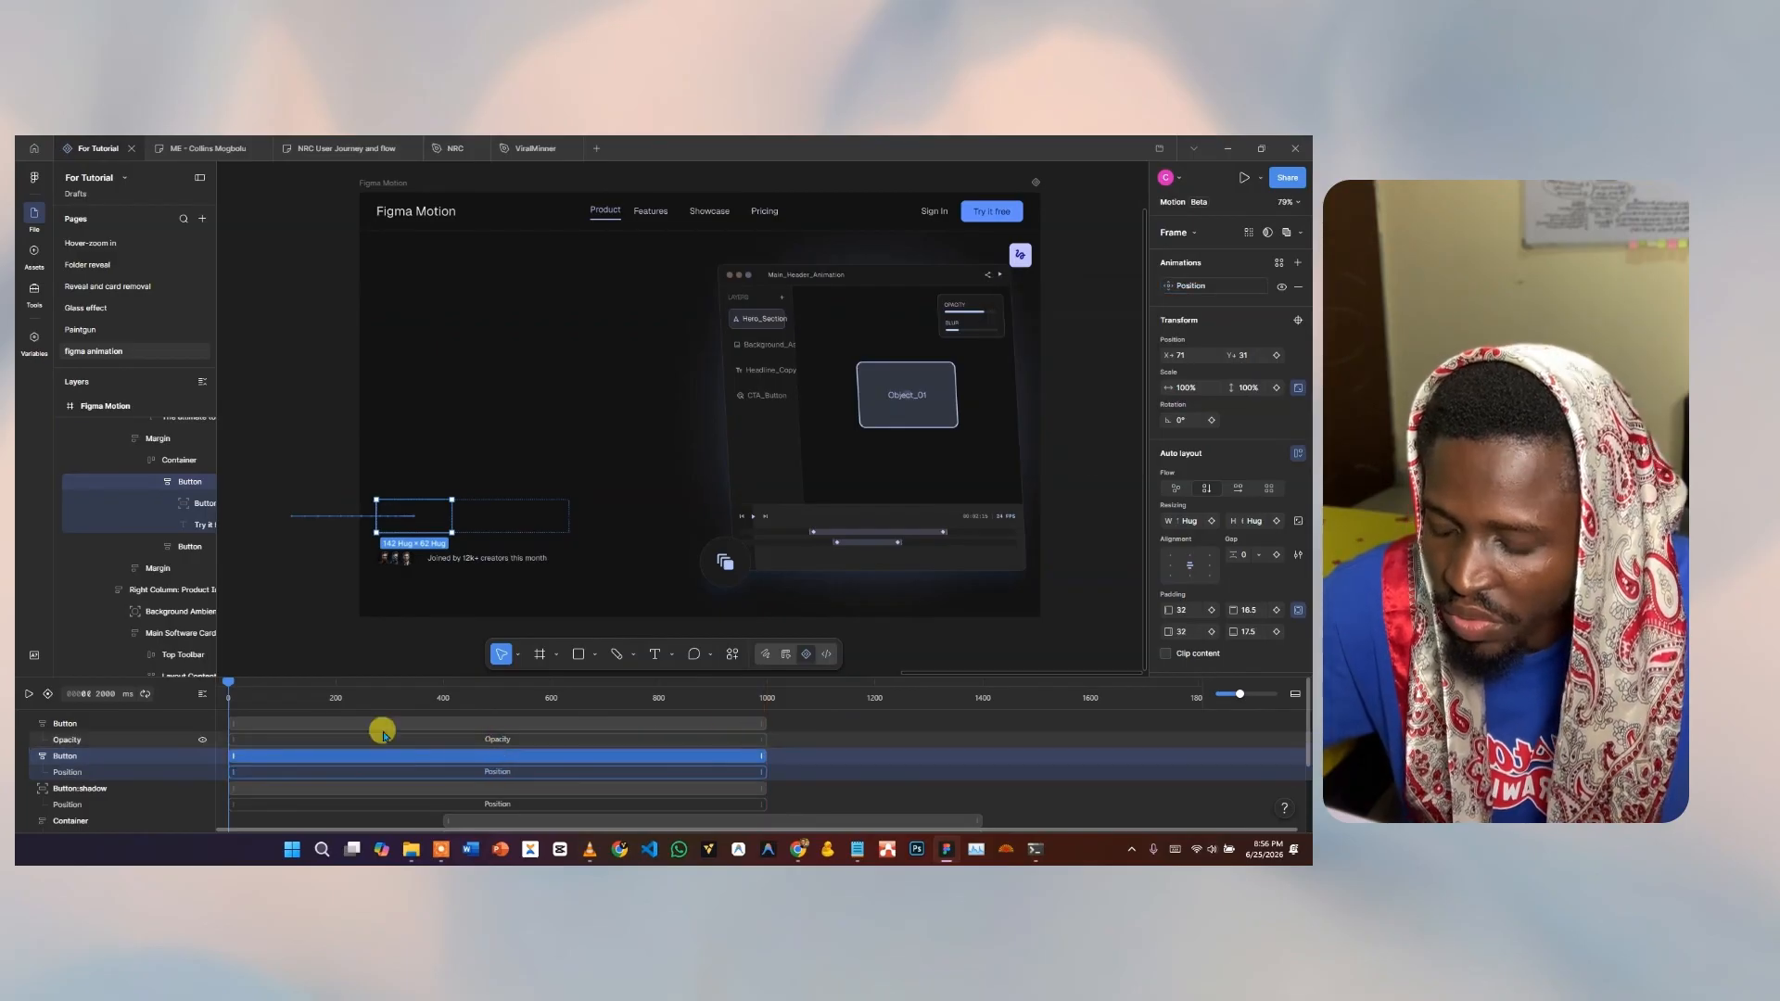
click(25, 694)
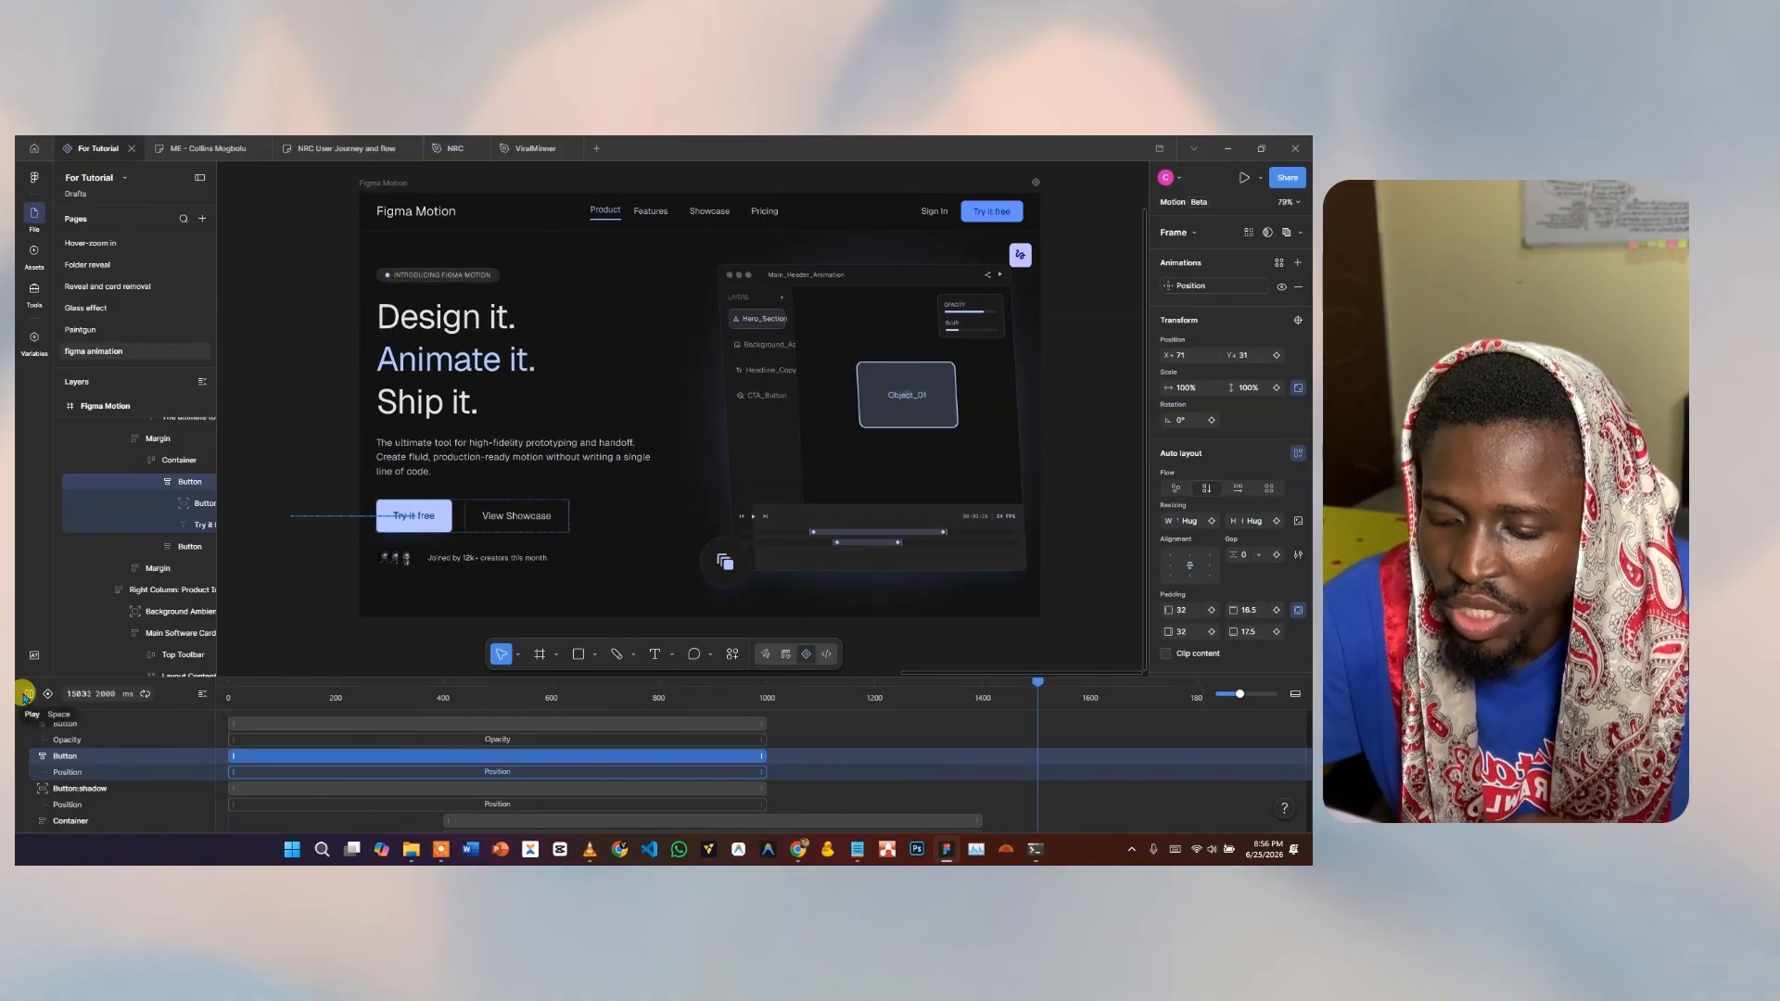
key(space)
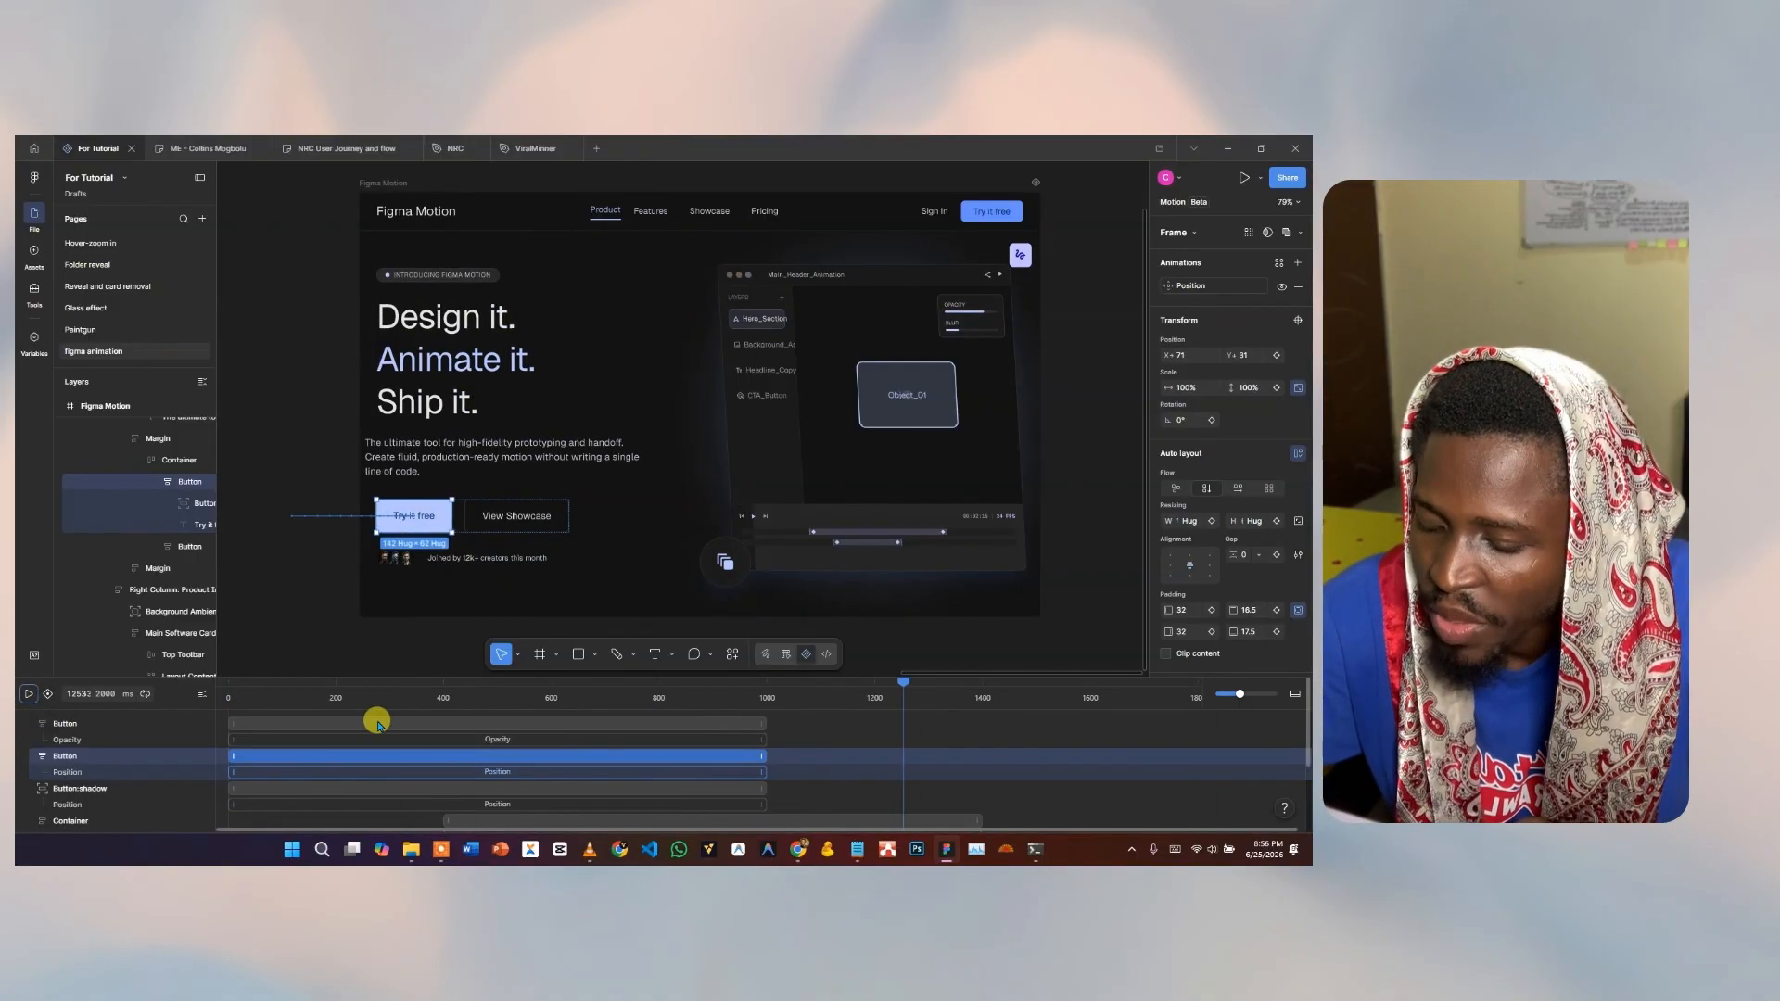
click(489, 557)
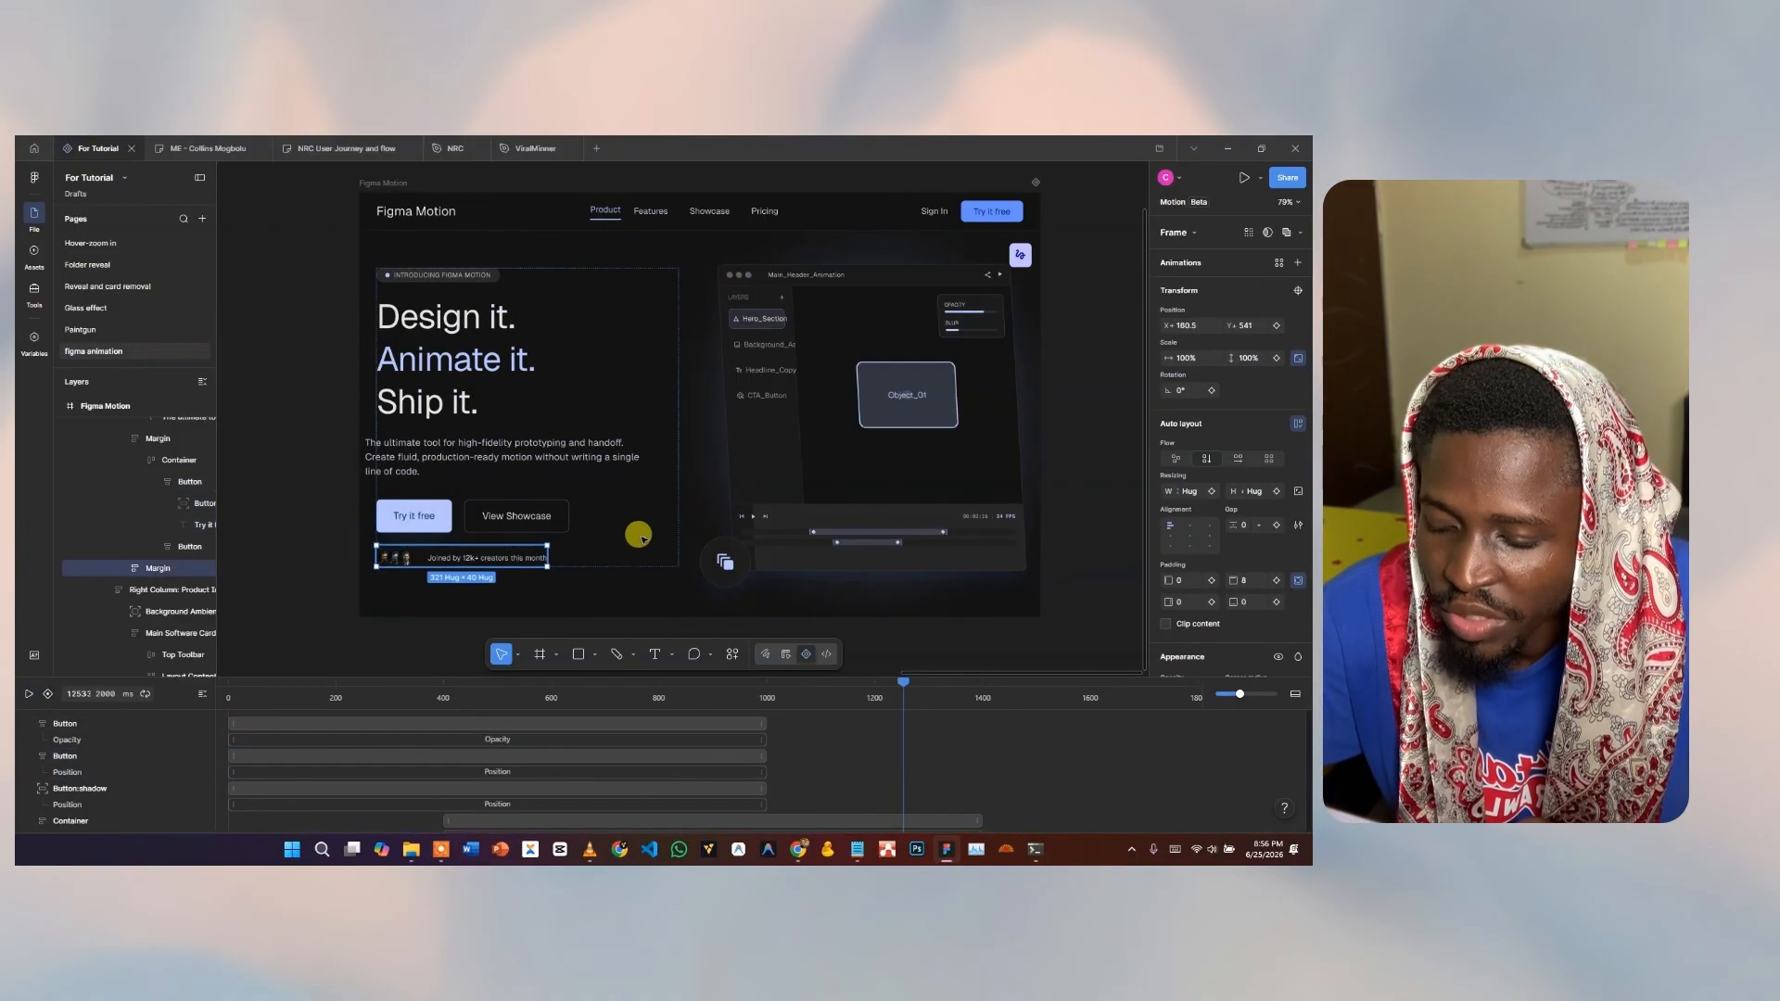
Give the creators row a Position slide-in from the bottom lasting about 1000 ms.
click(1278, 263)
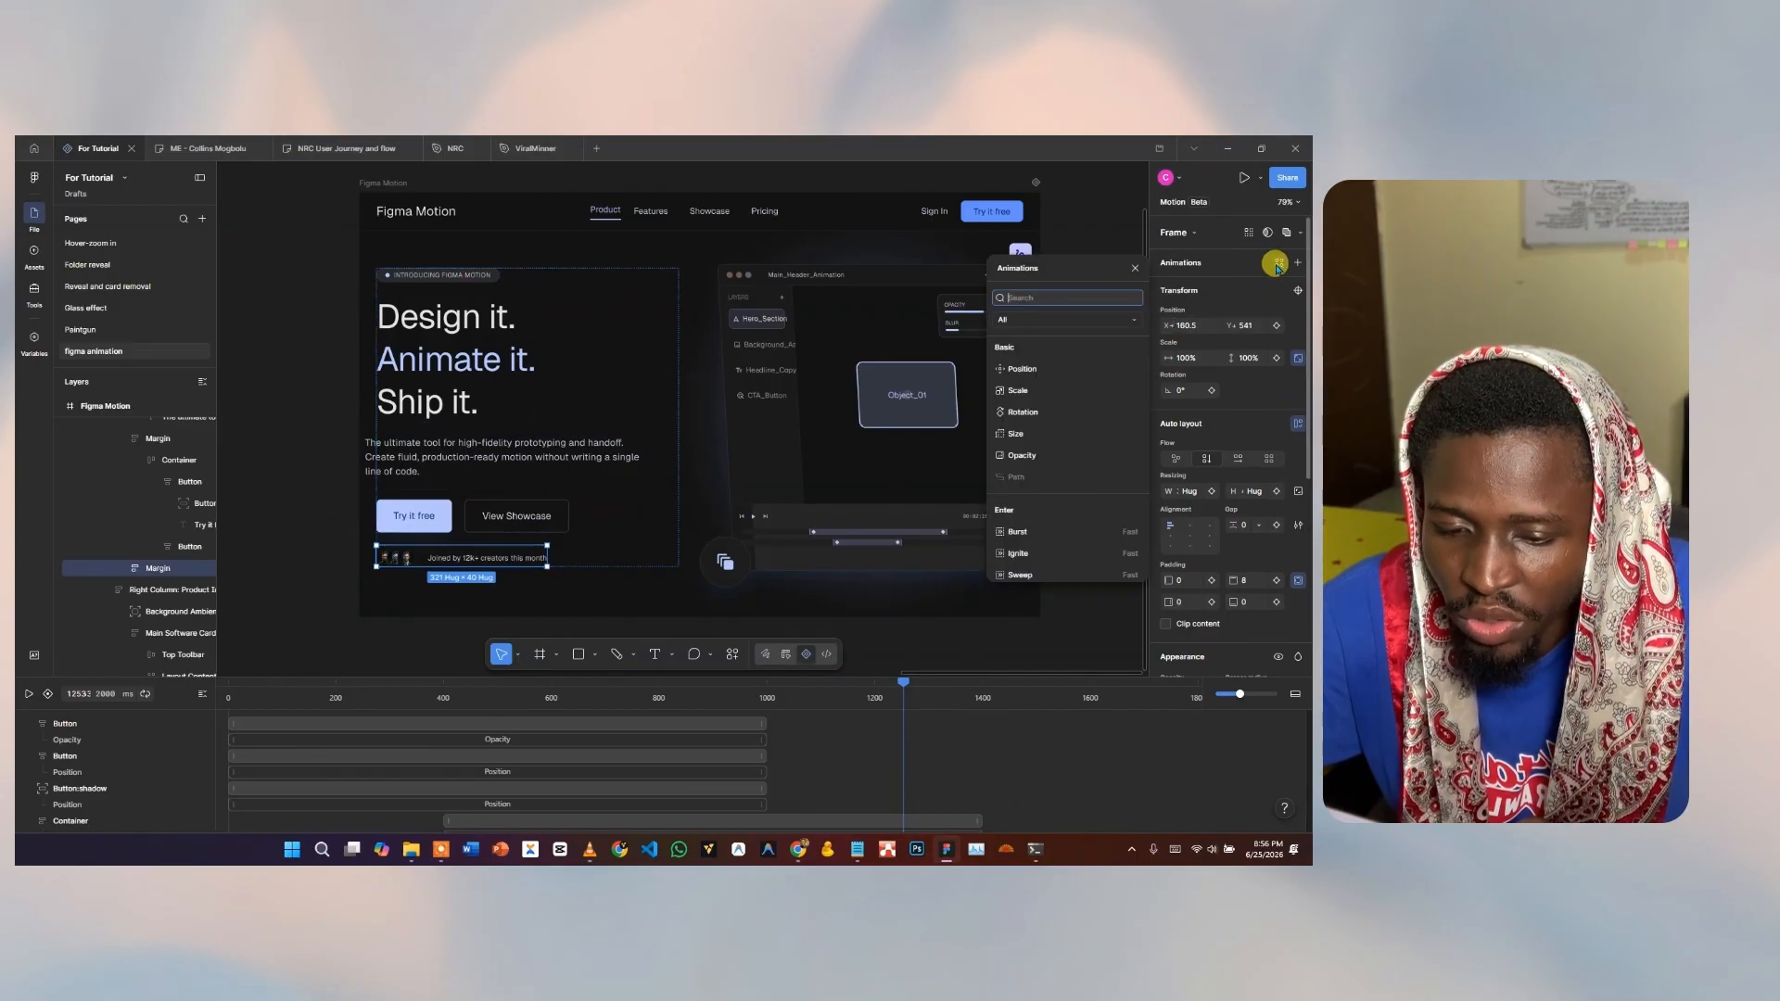
click(1055, 370)
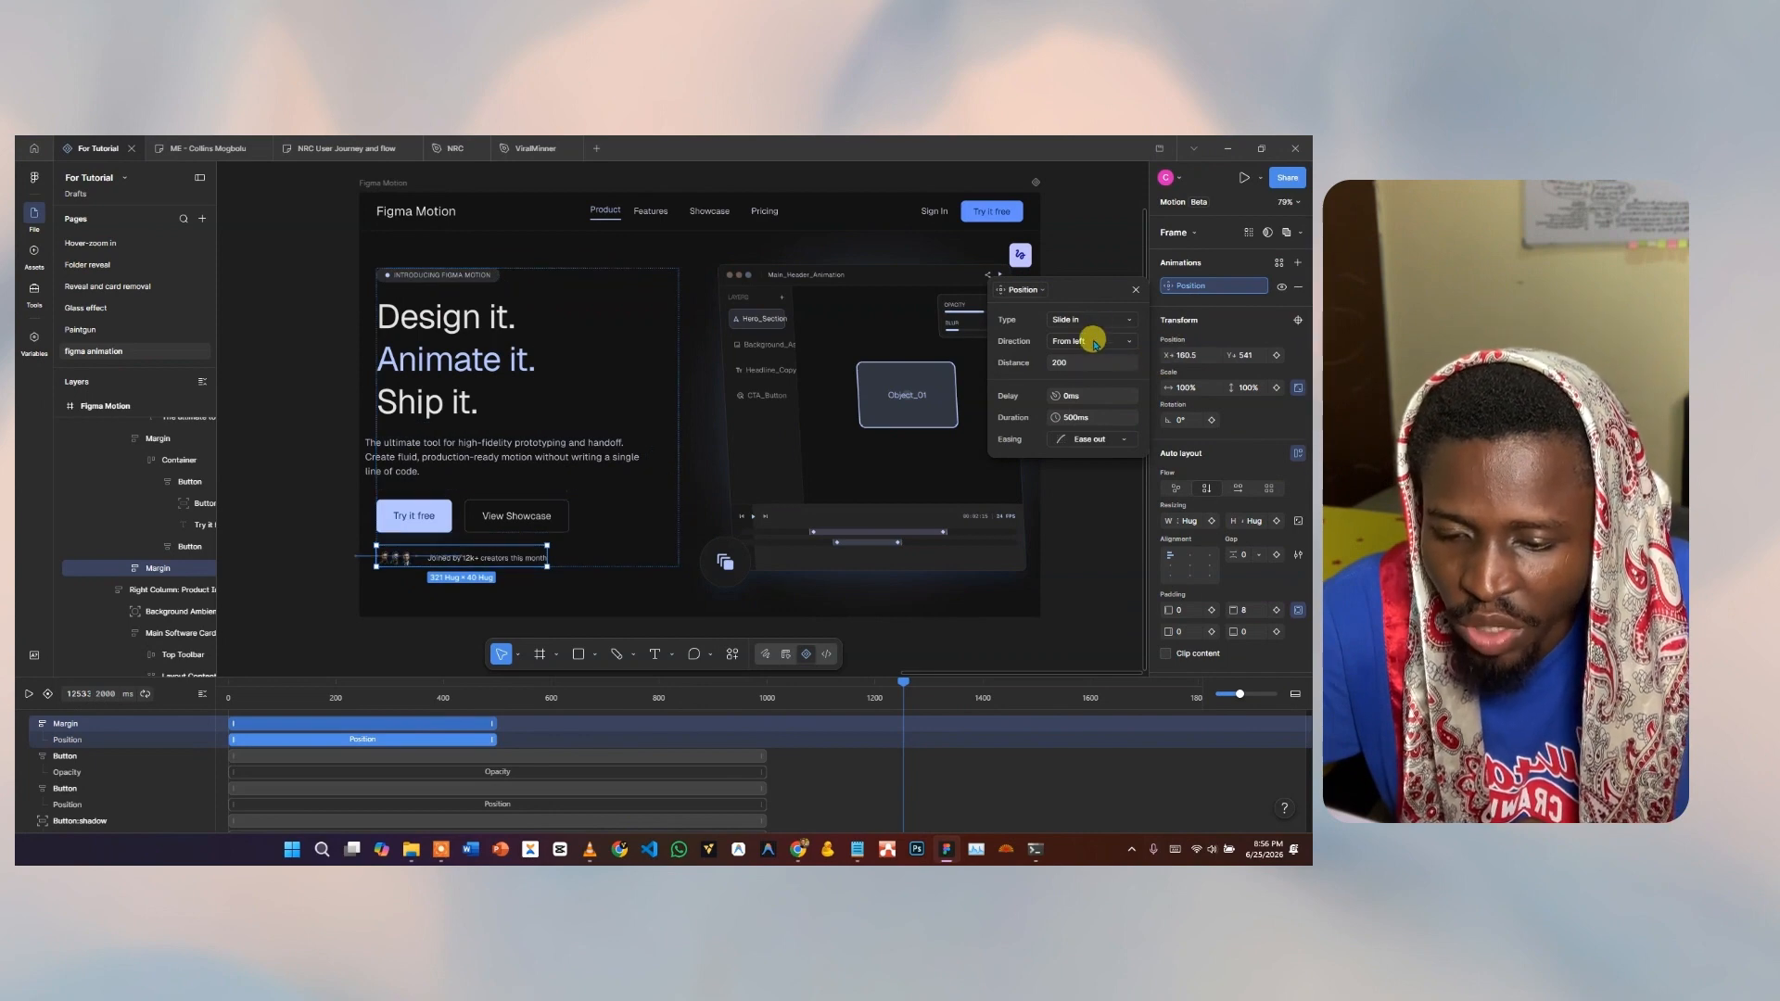
click(1090, 340)
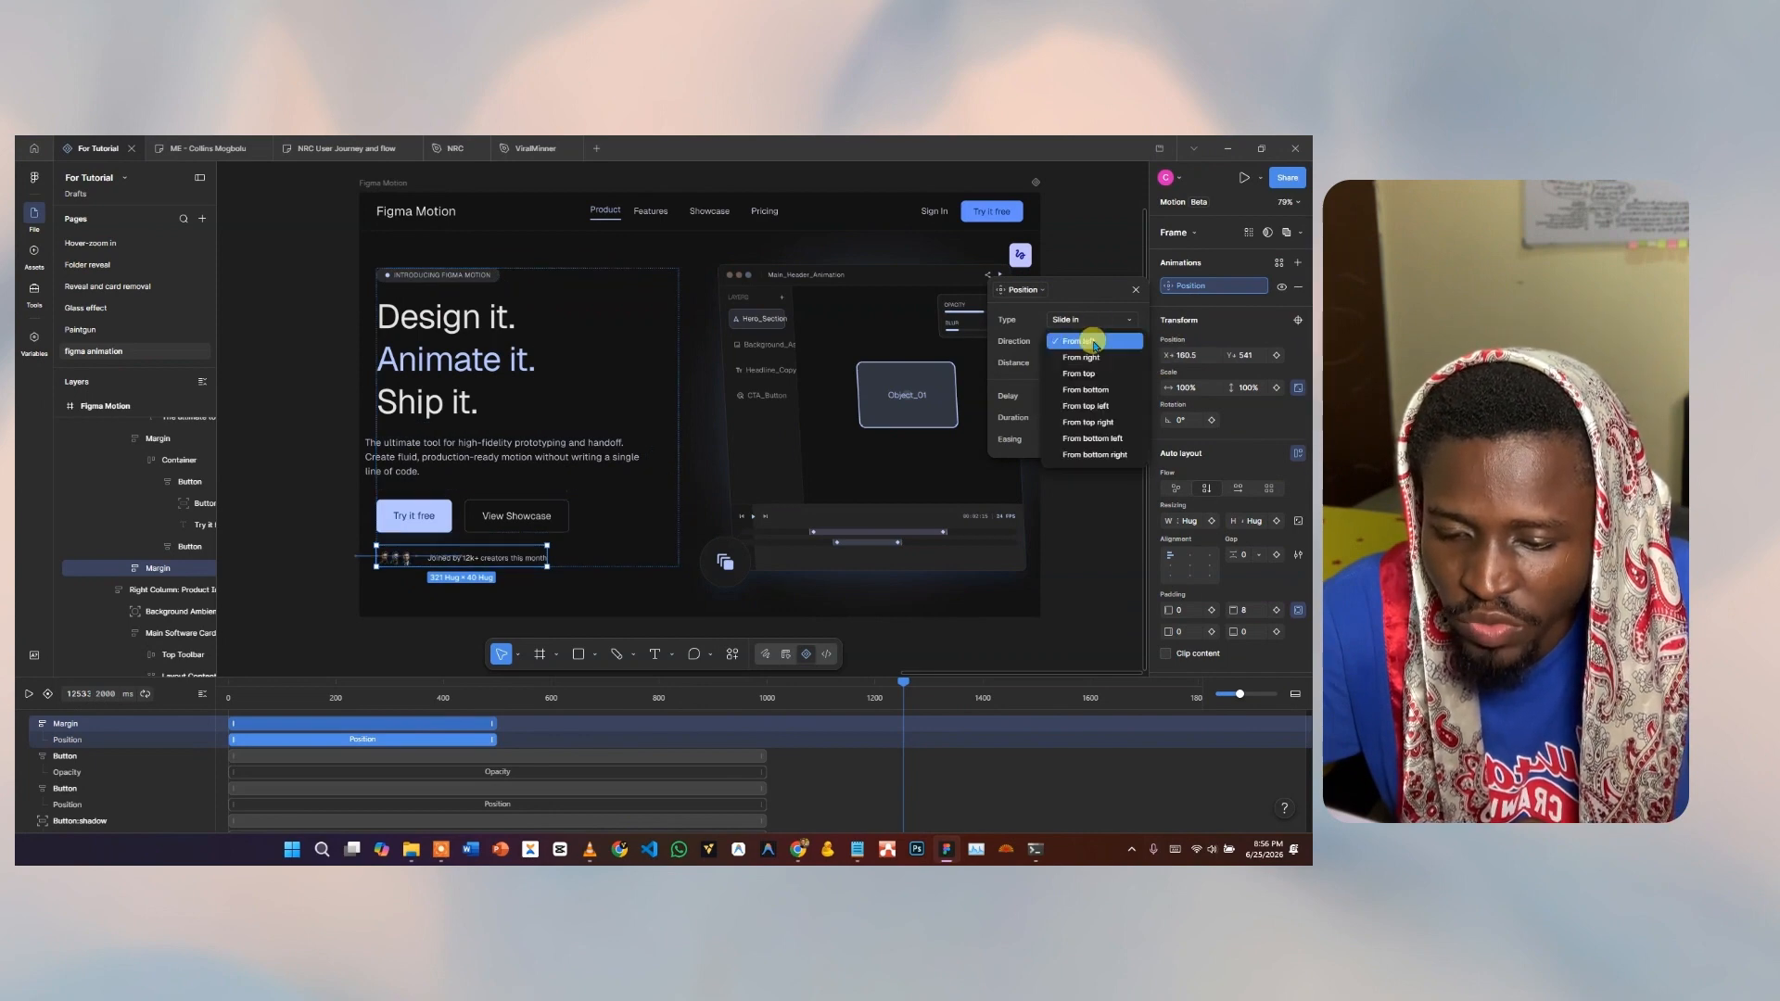
click(1112, 393)
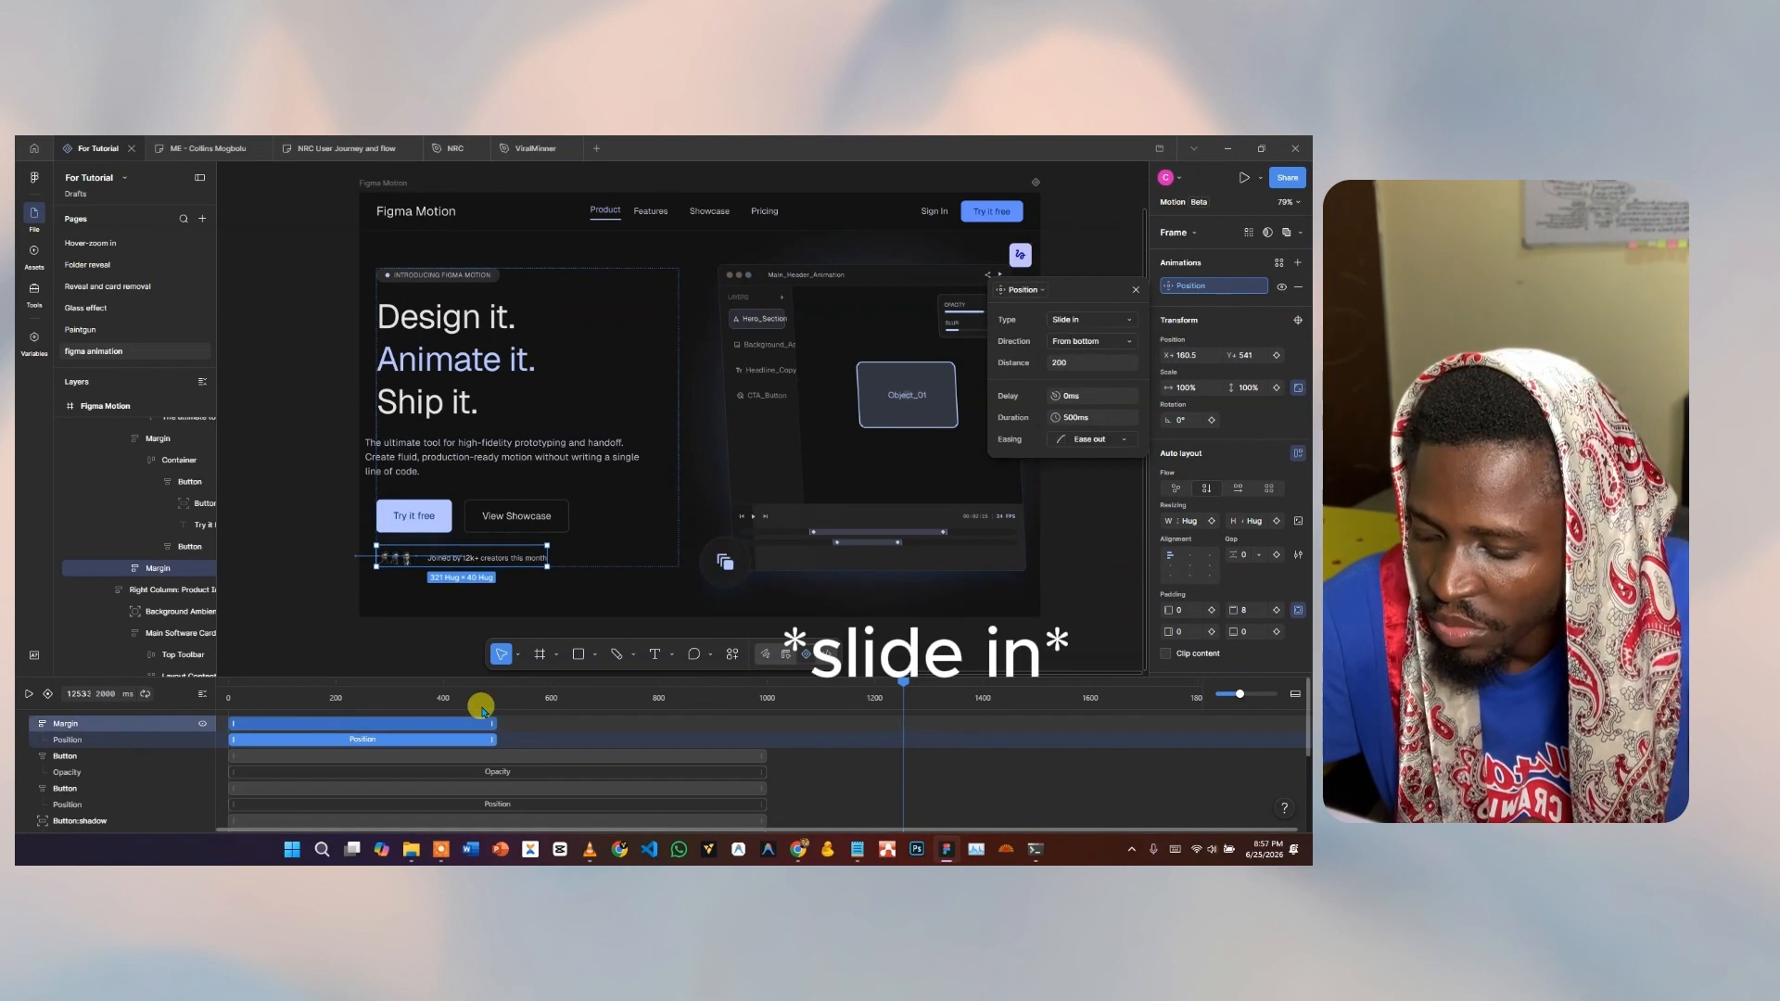
drag(493, 723, 760, 725)
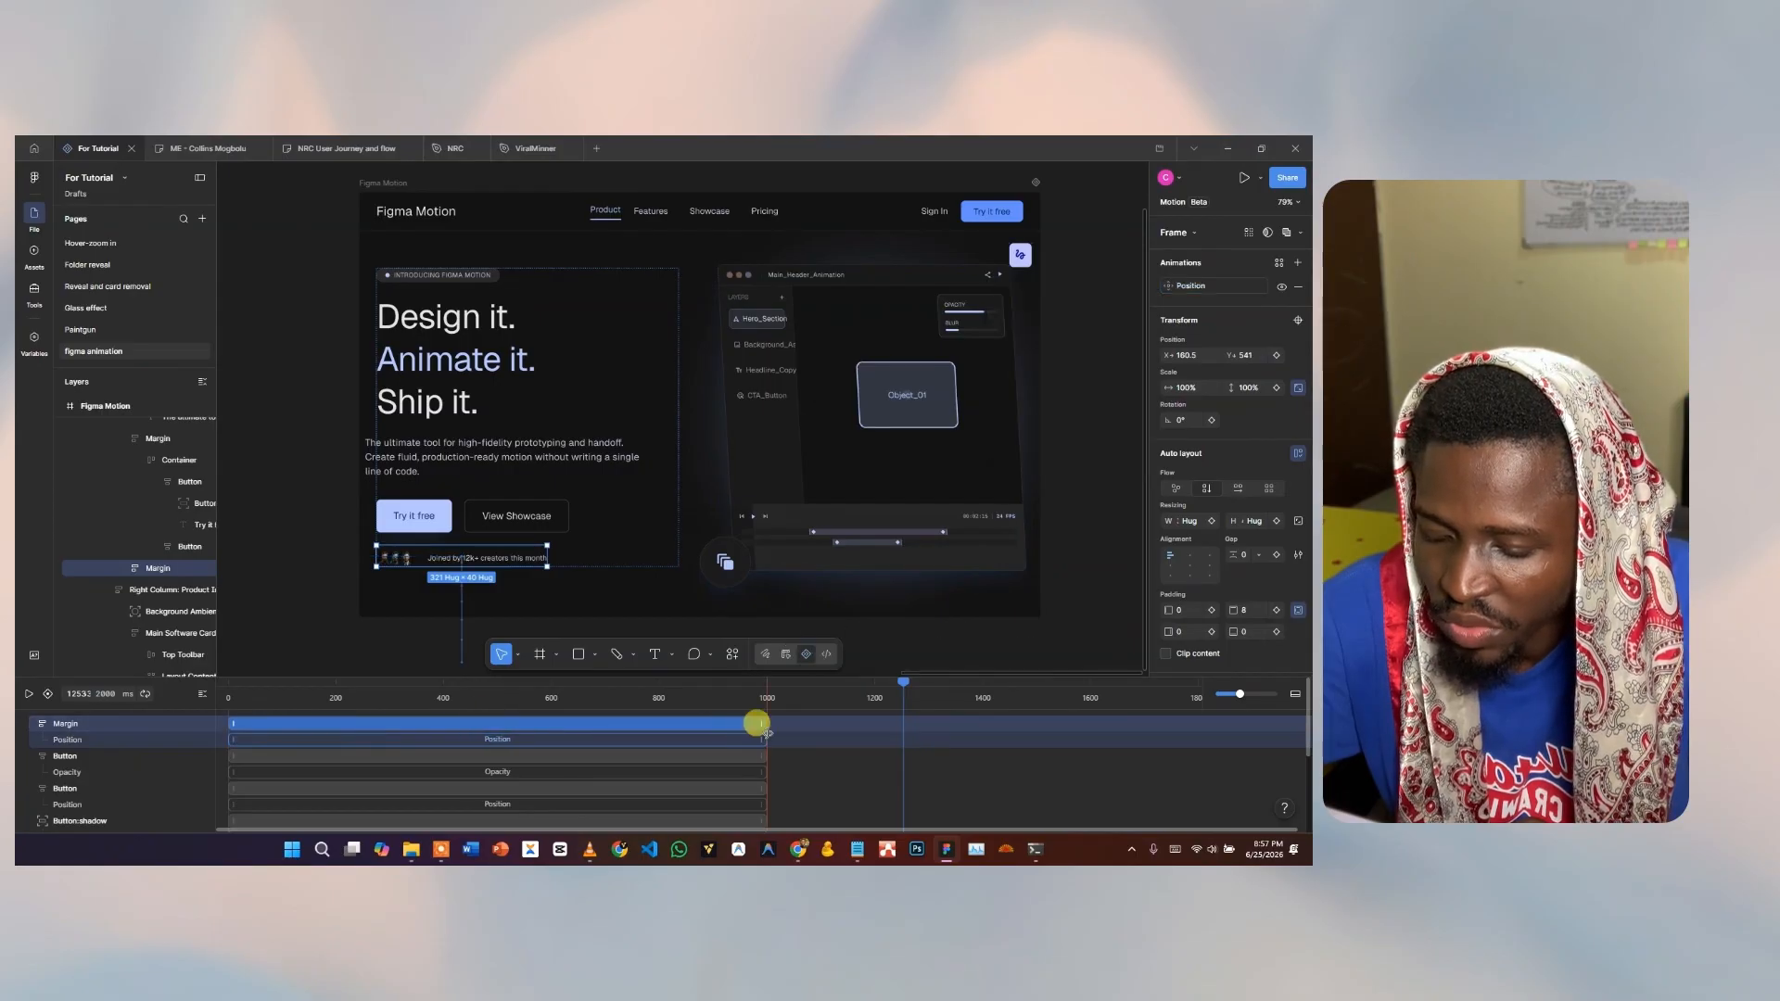
Preview the hero animation and rewind the playhead to 0 ms.
click(27, 695)
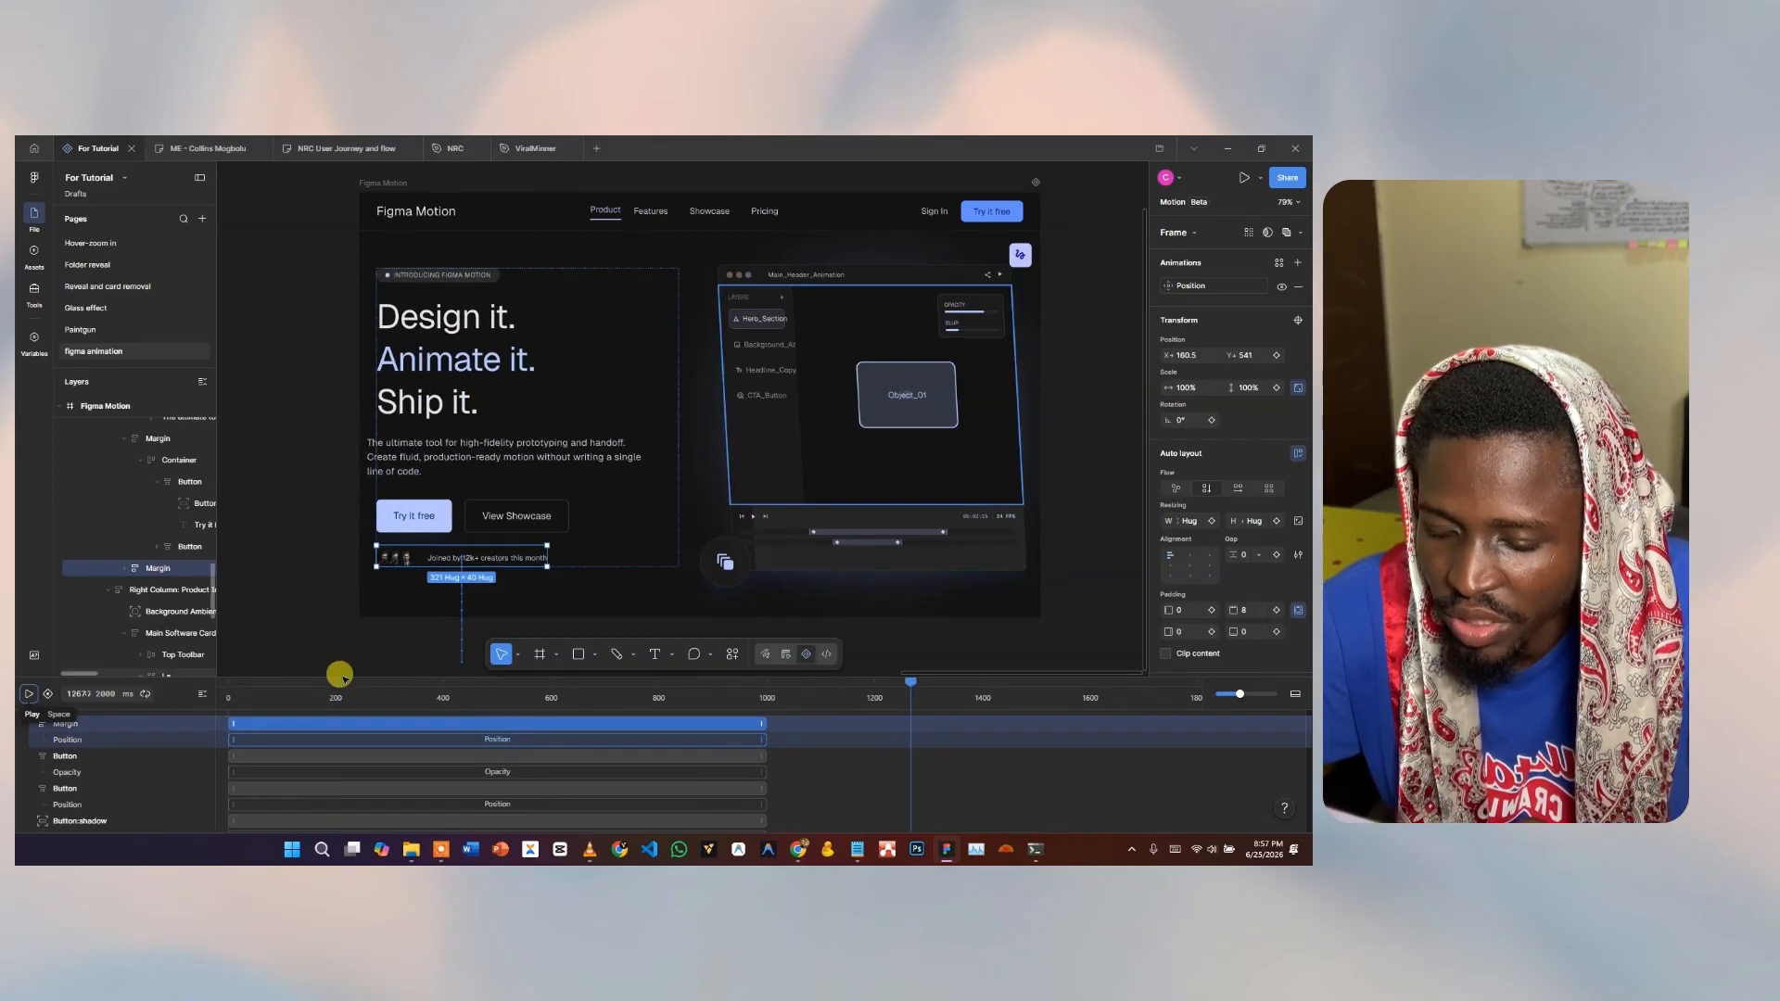
click(246, 686)
drag(245, 686, 196, 680)
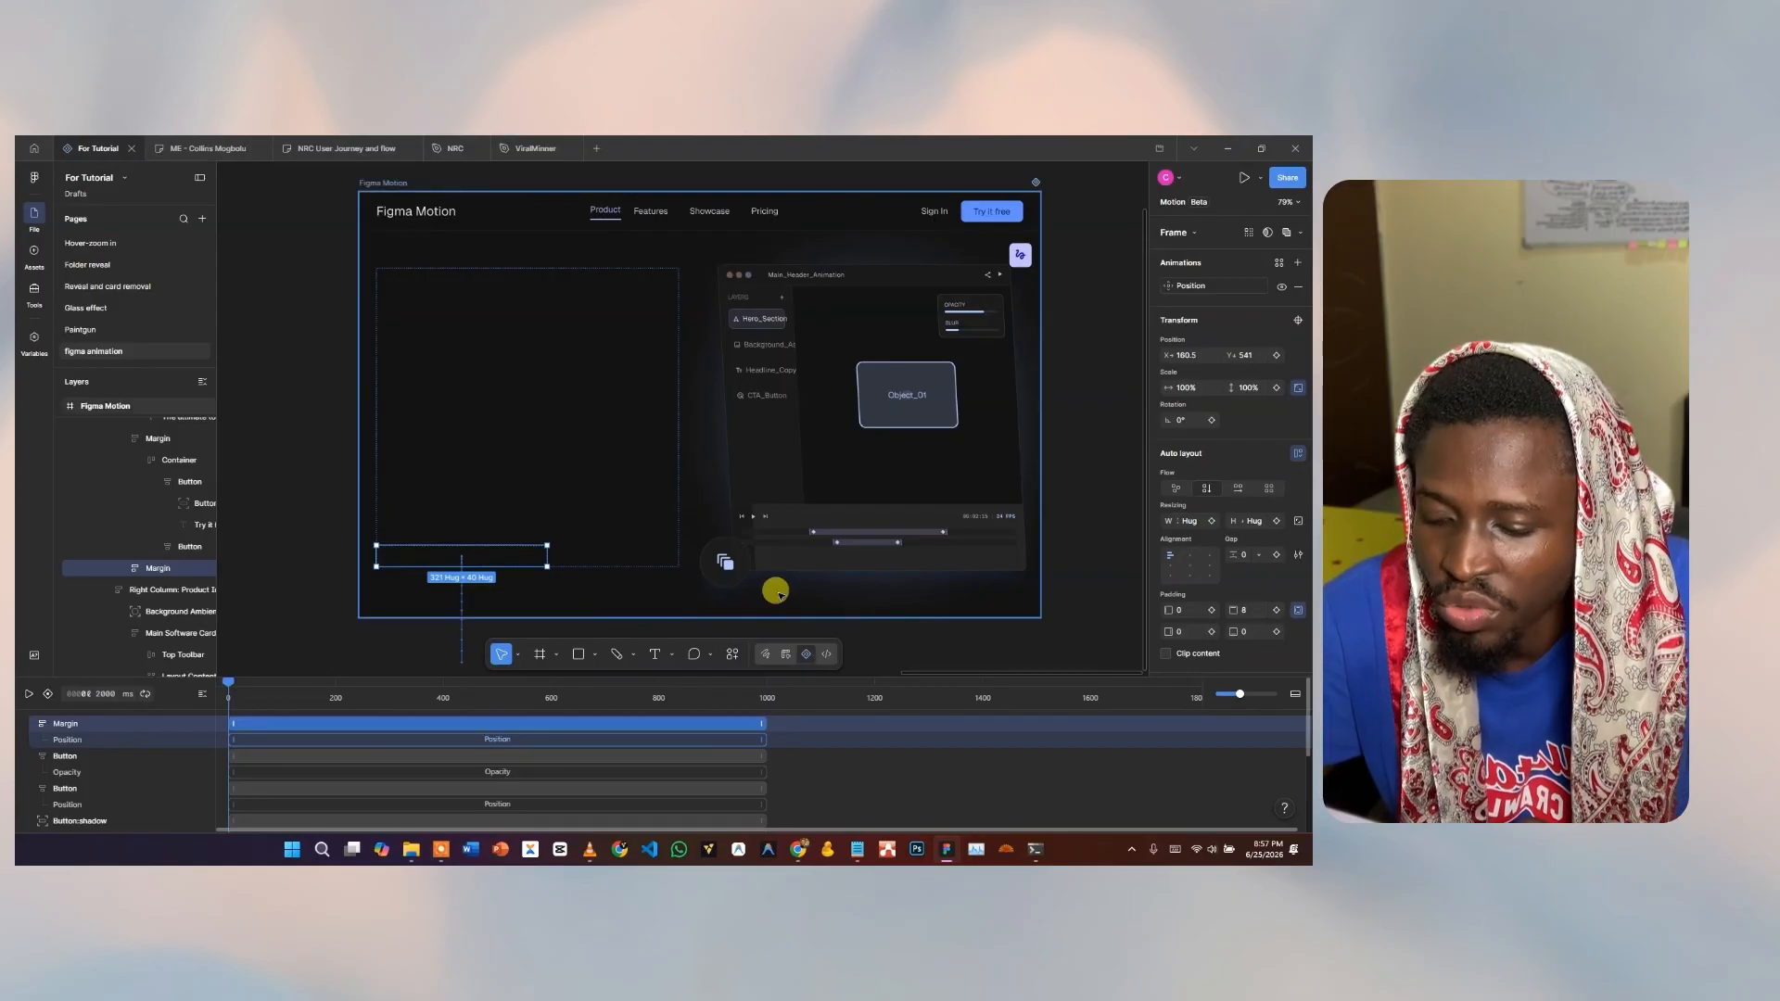
Apply the Cycle Spin animation to the small floating accent icon and preview the timeline.
click(729, 567)
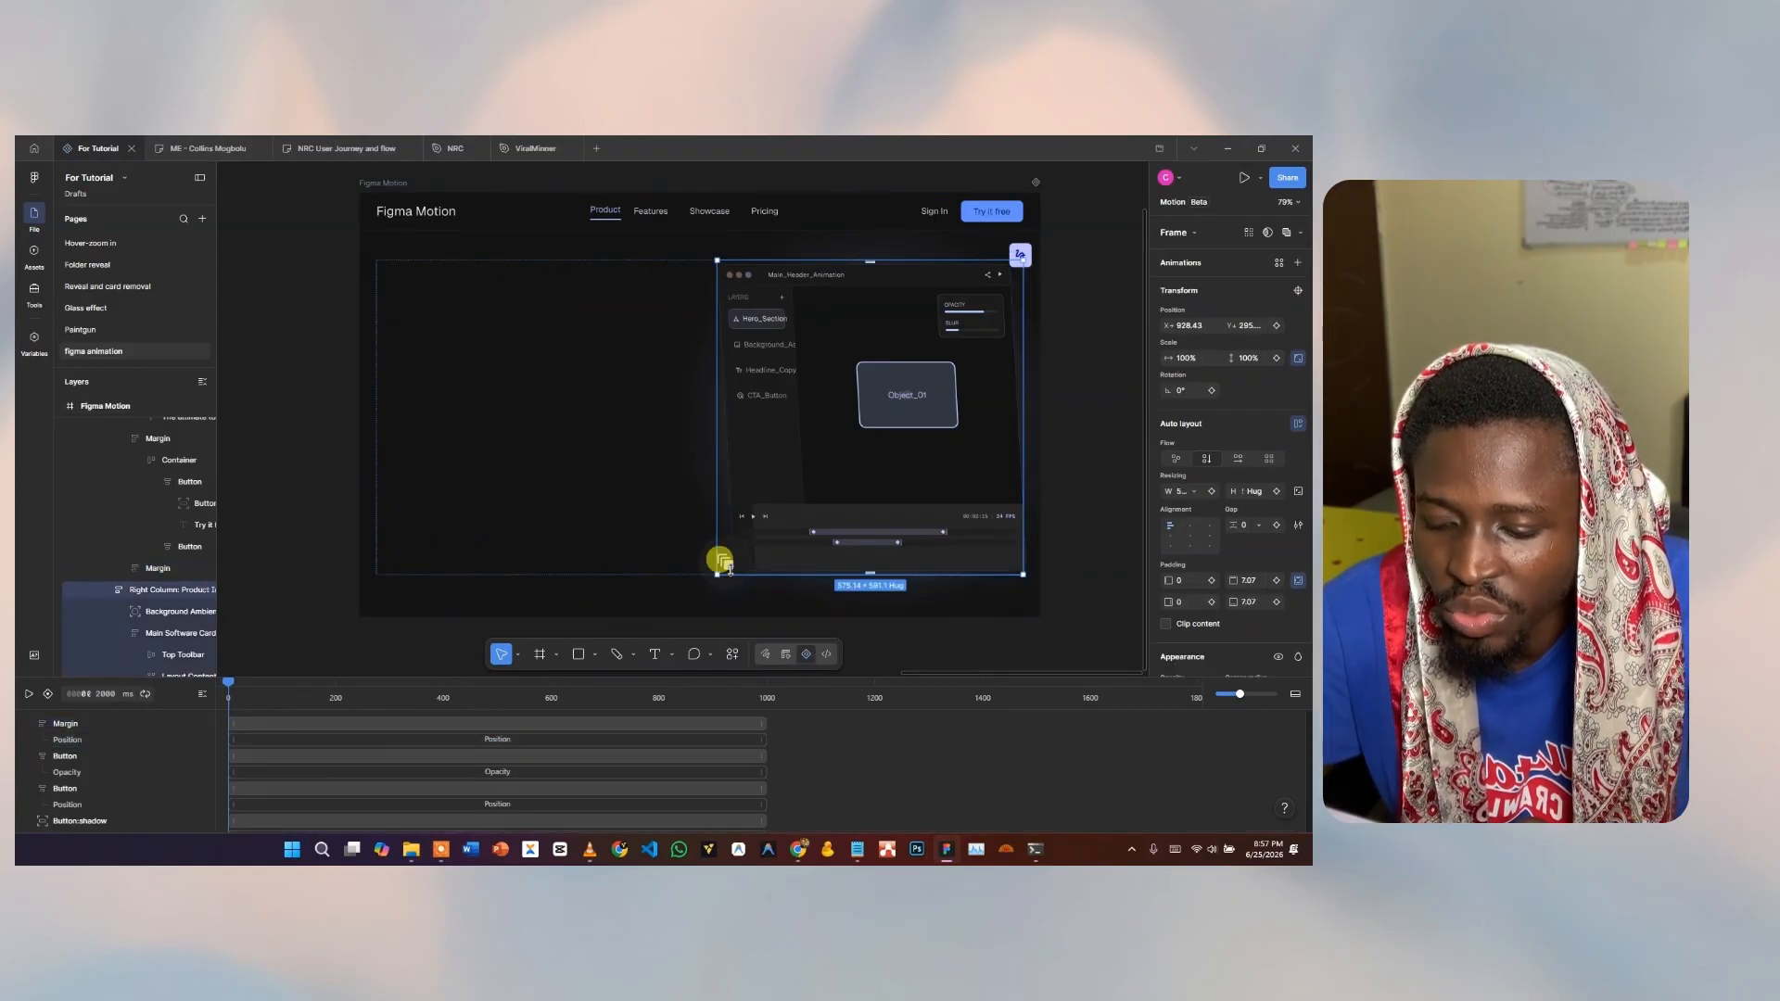
click(706, 561)
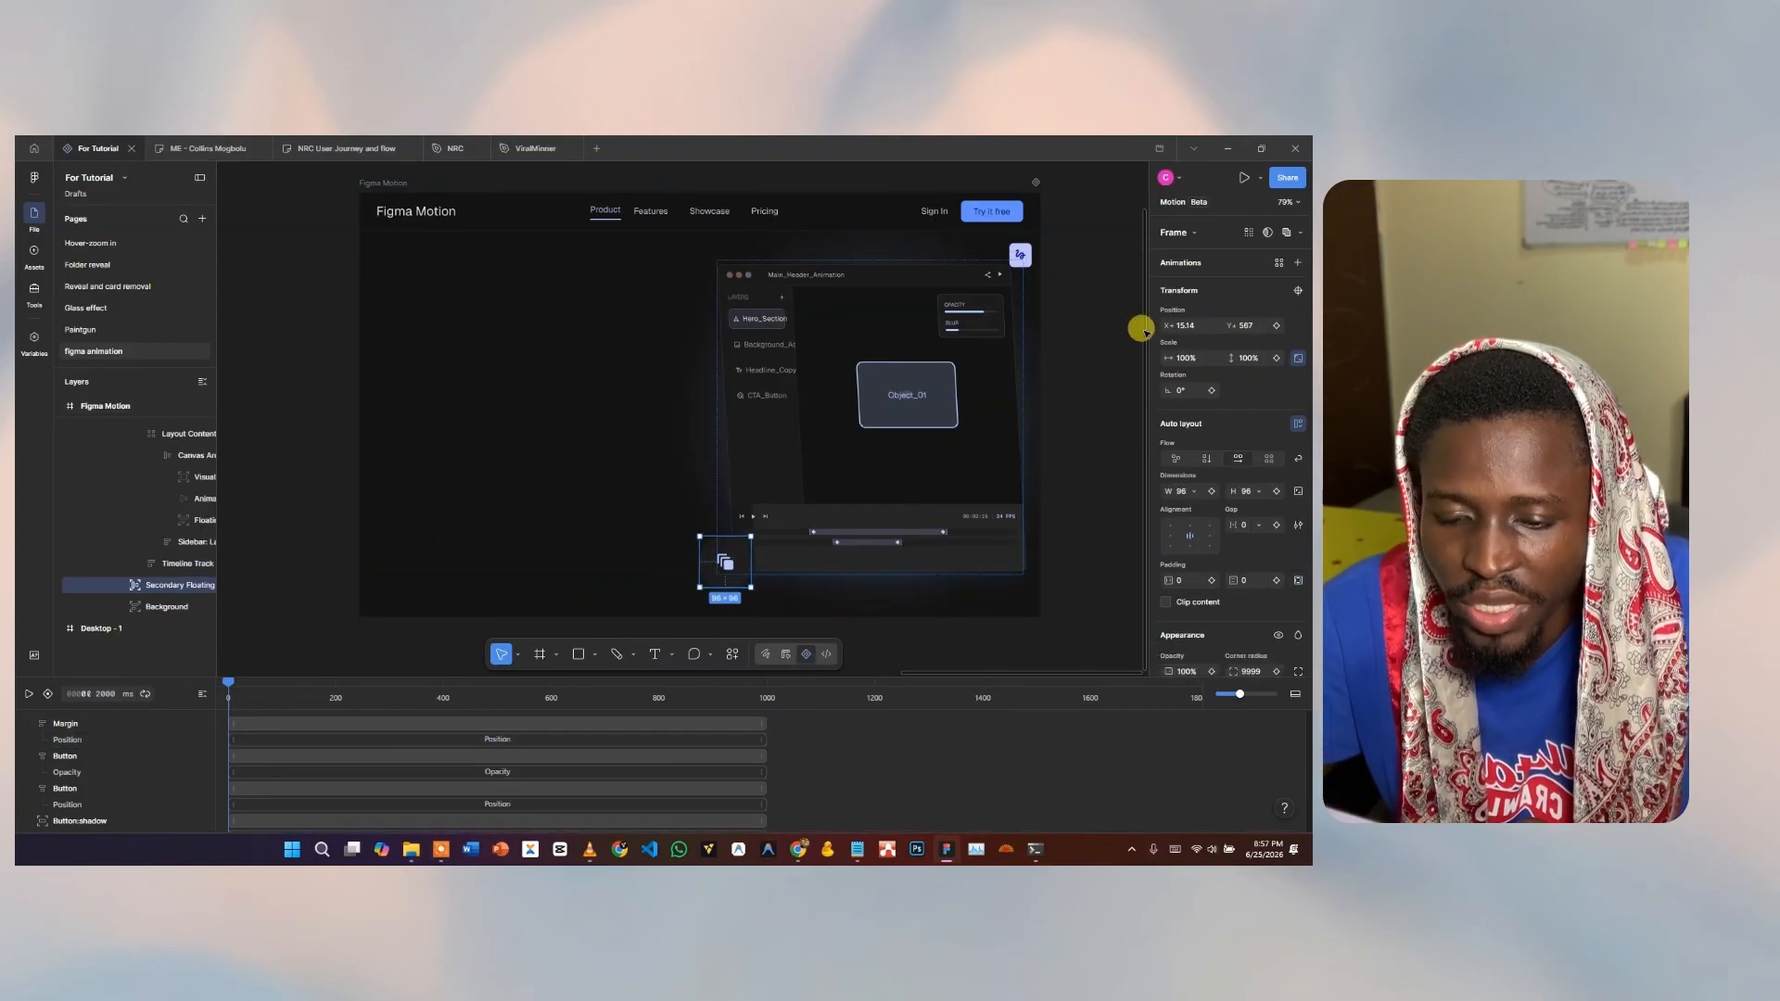
click(1278, 264)
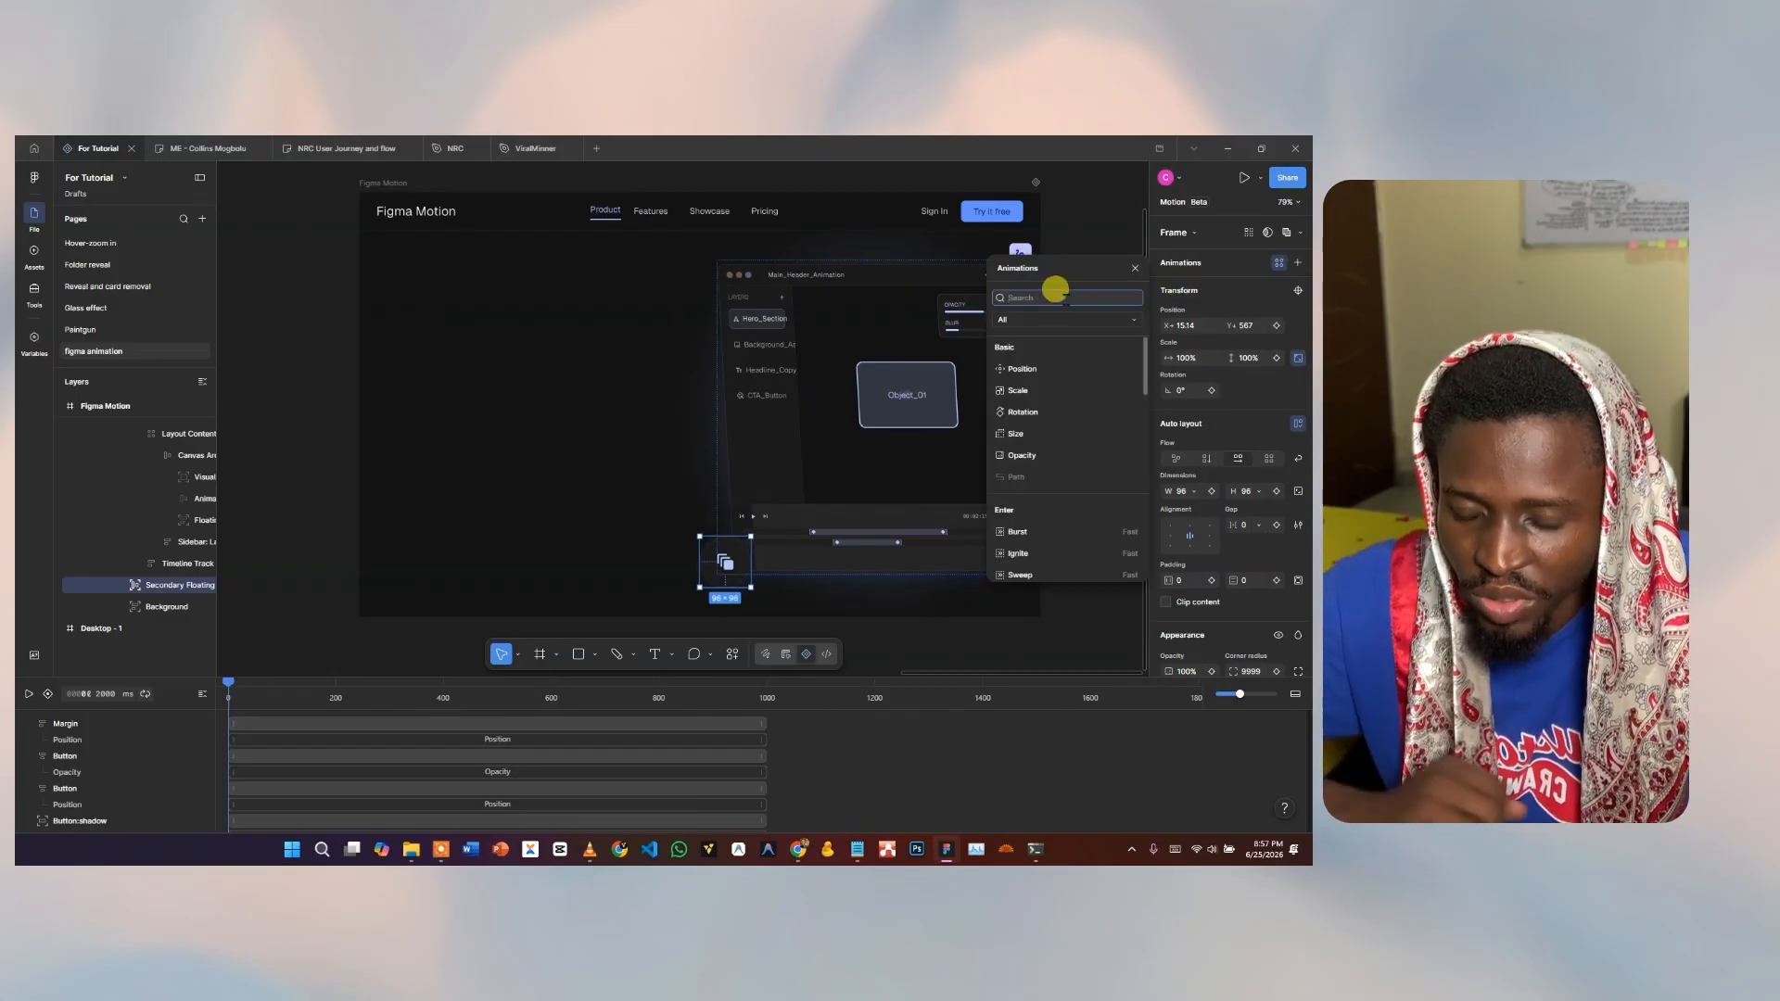
text(spin)
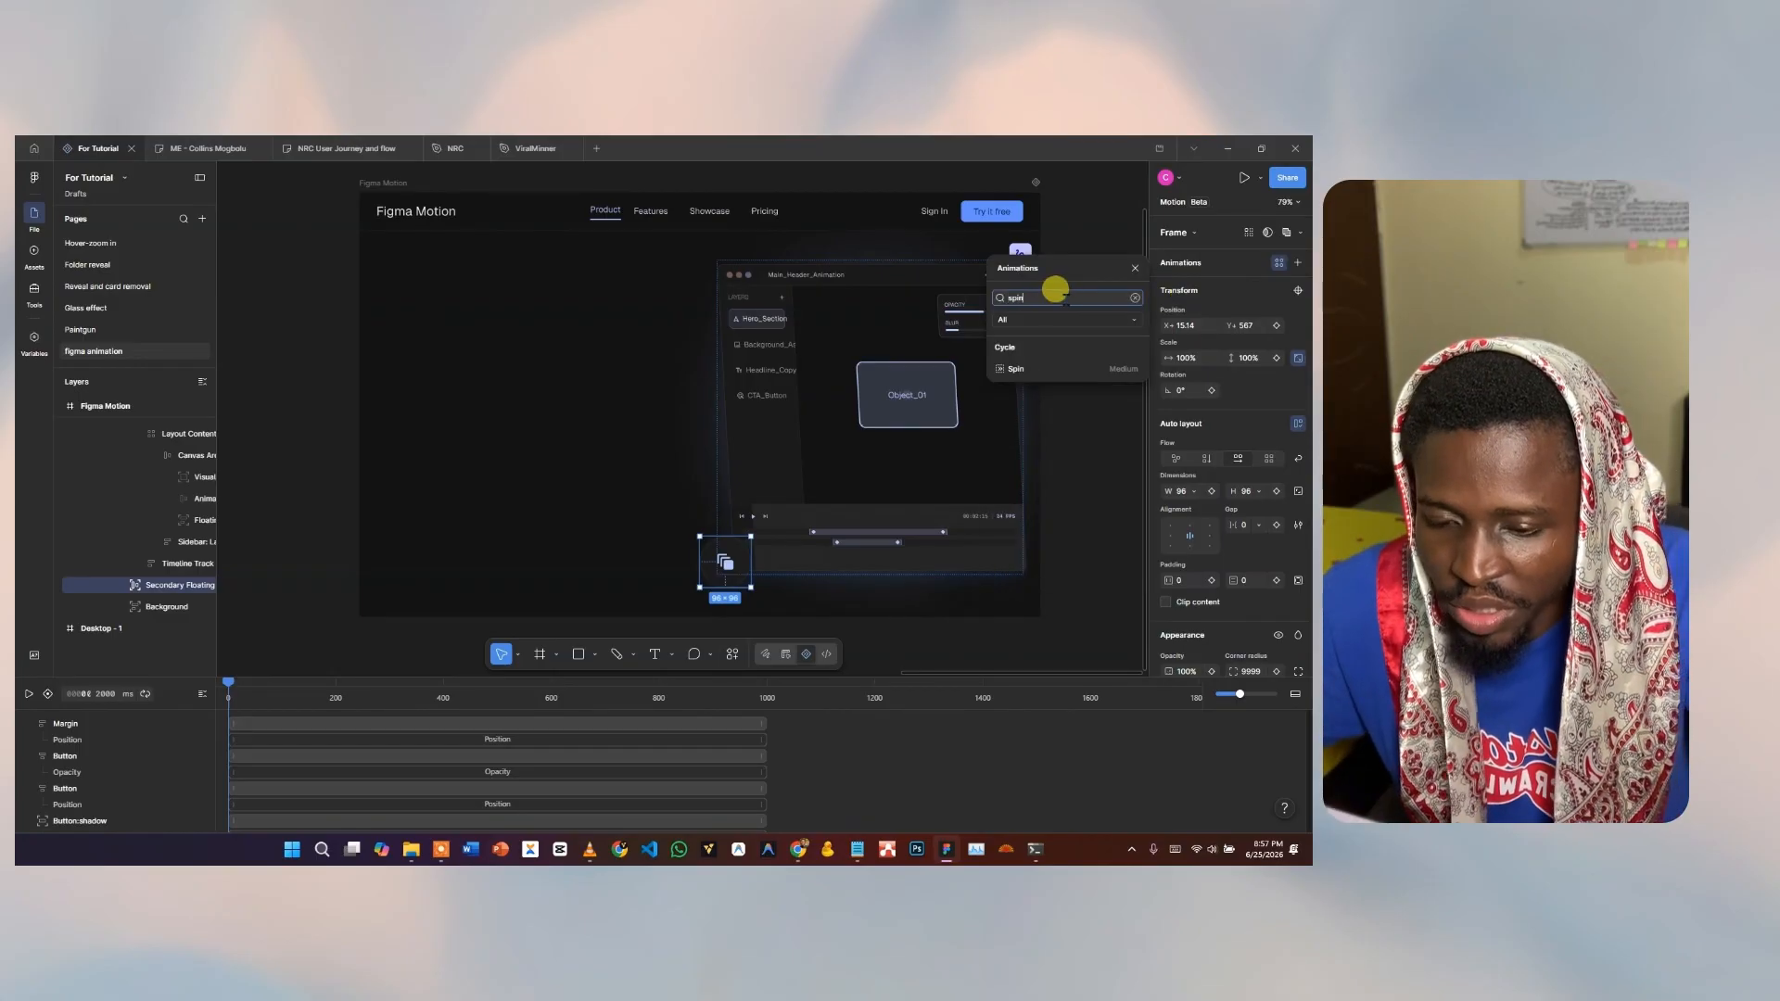
click(1017, 369)
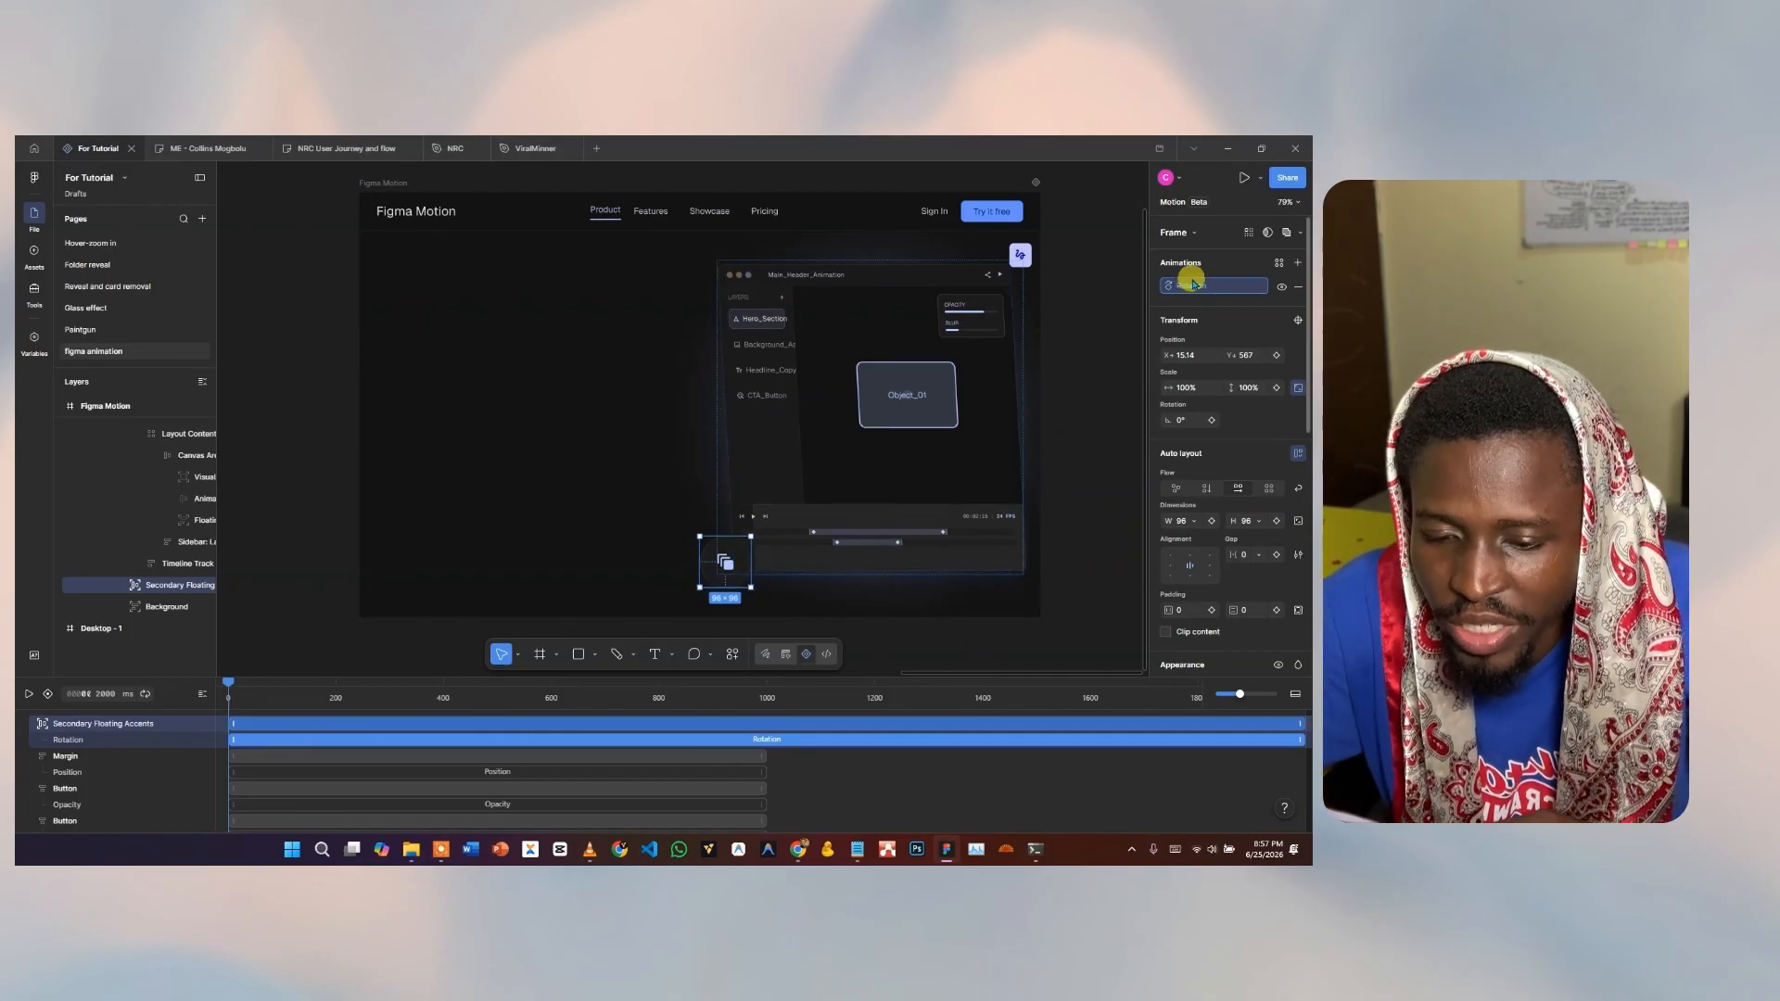
click(31, 693)
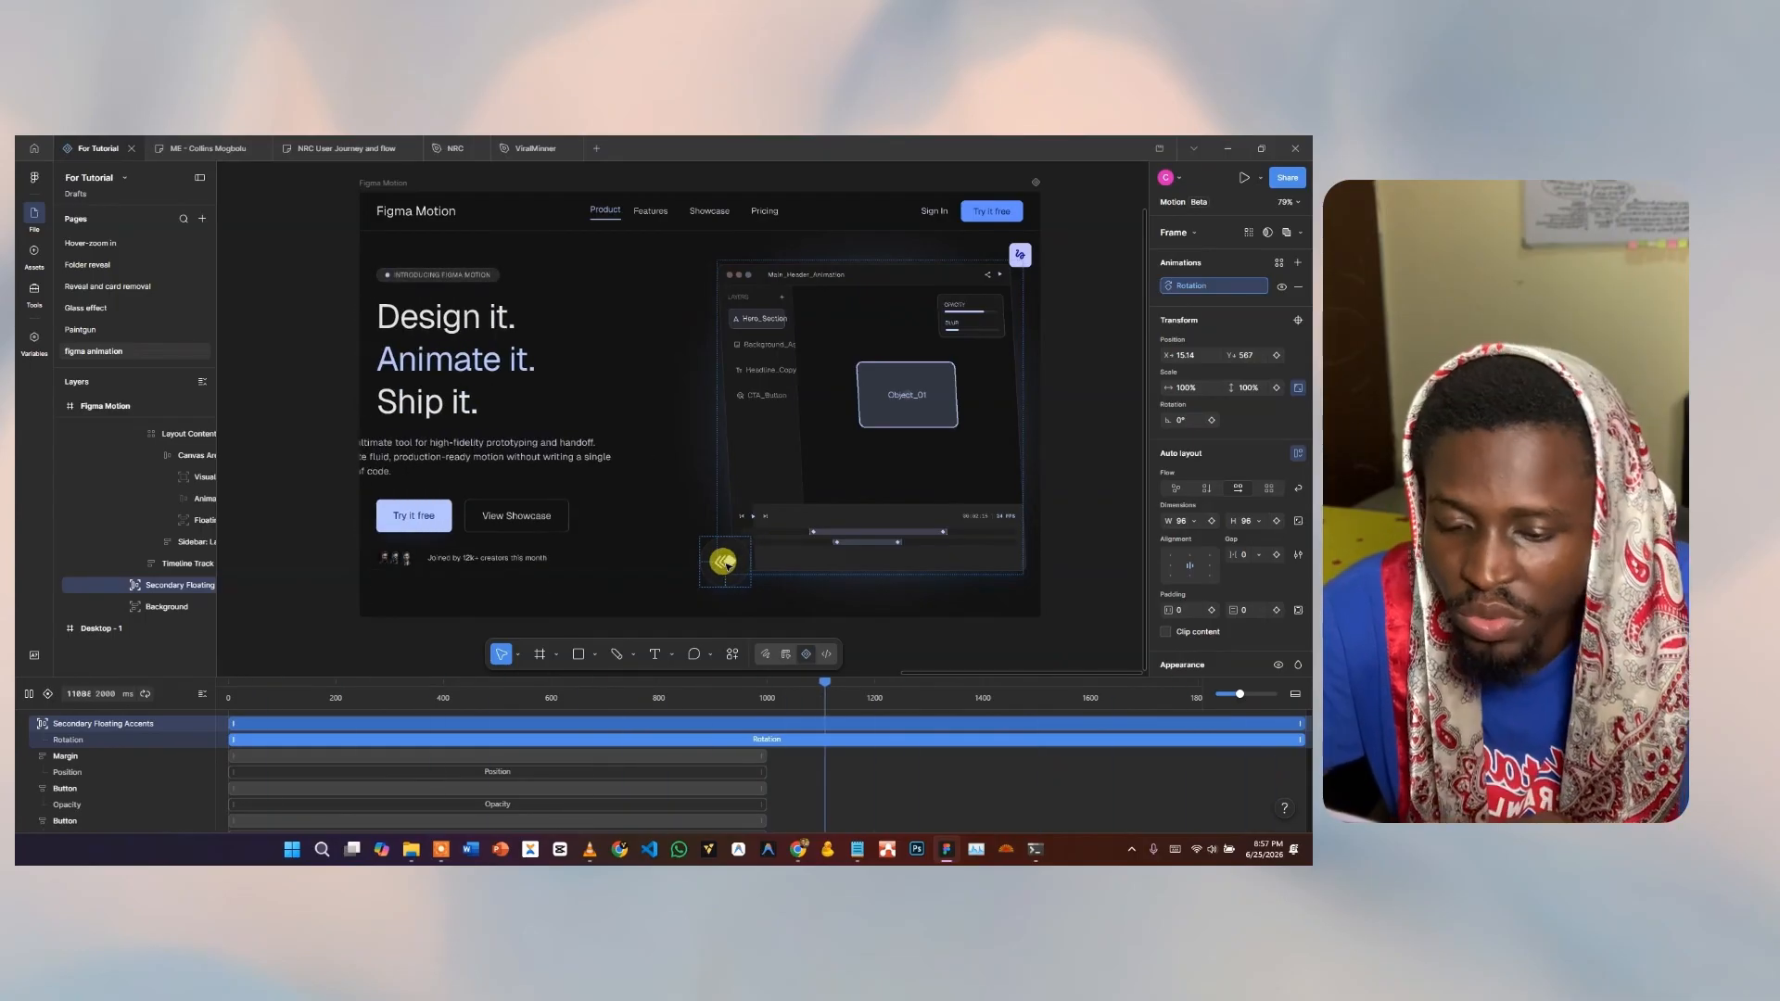
Change the accent's Rotation easing to Linear, then select the main software card.
click(1186, 285)
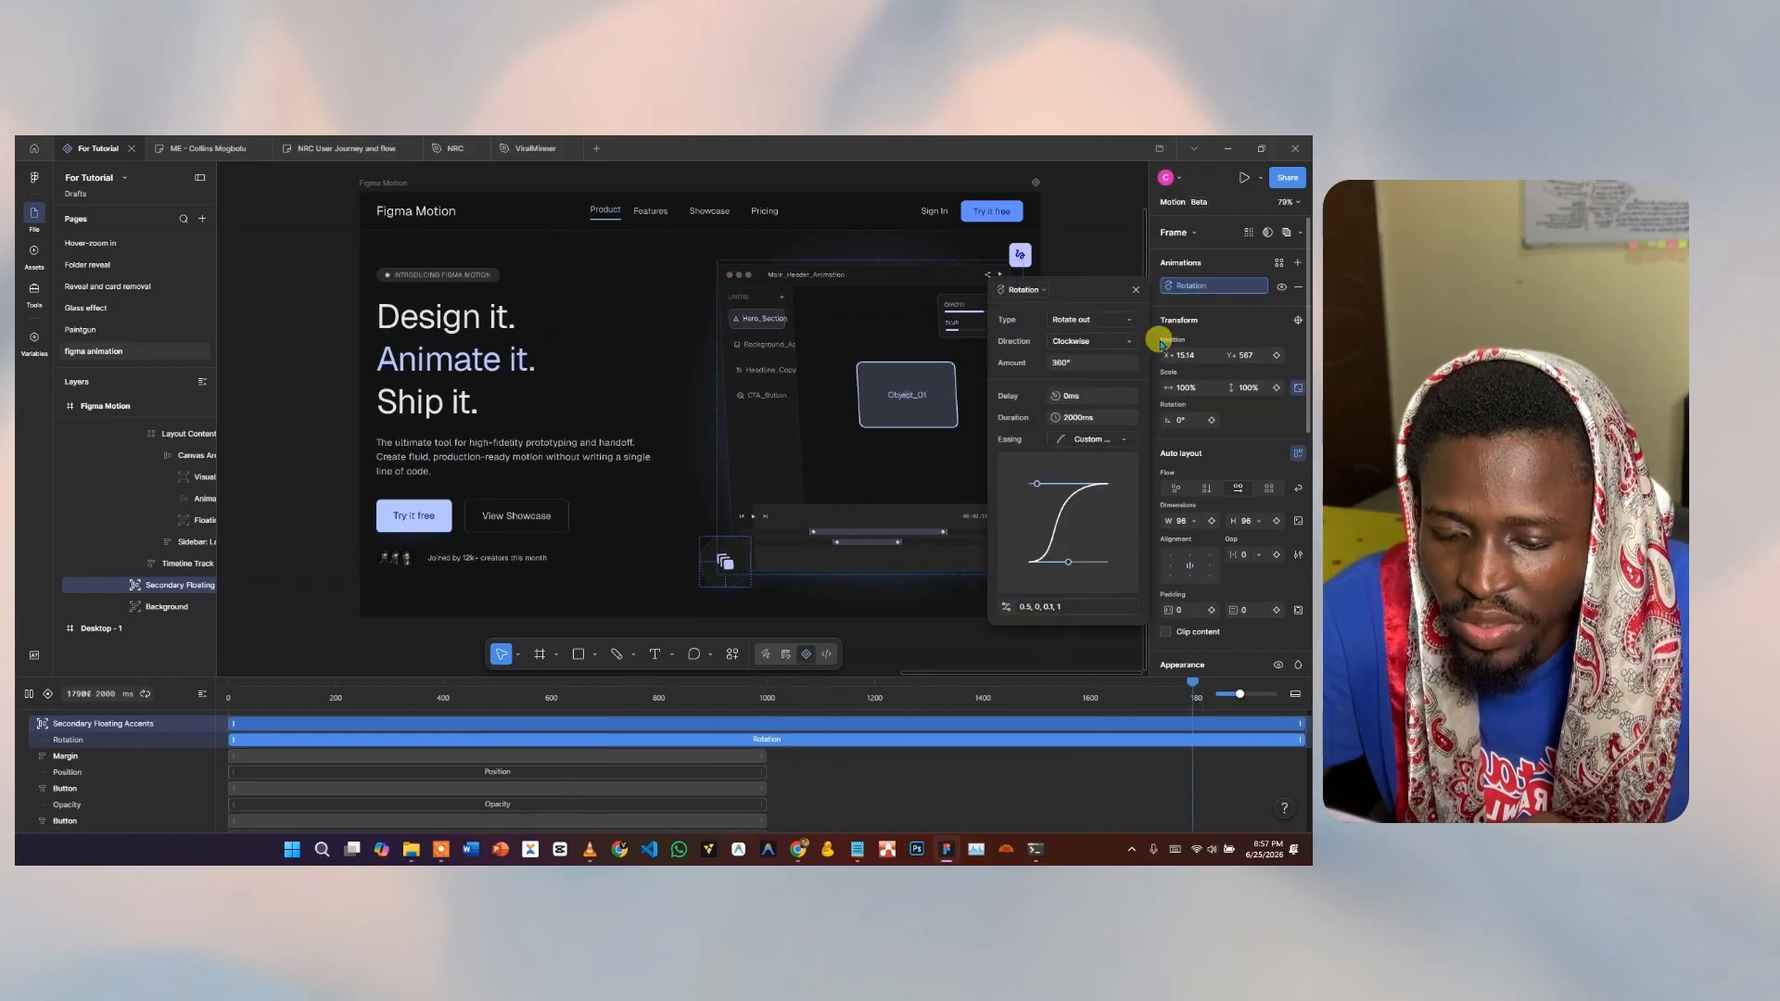
click(1090, 441)
click(1090, 514)
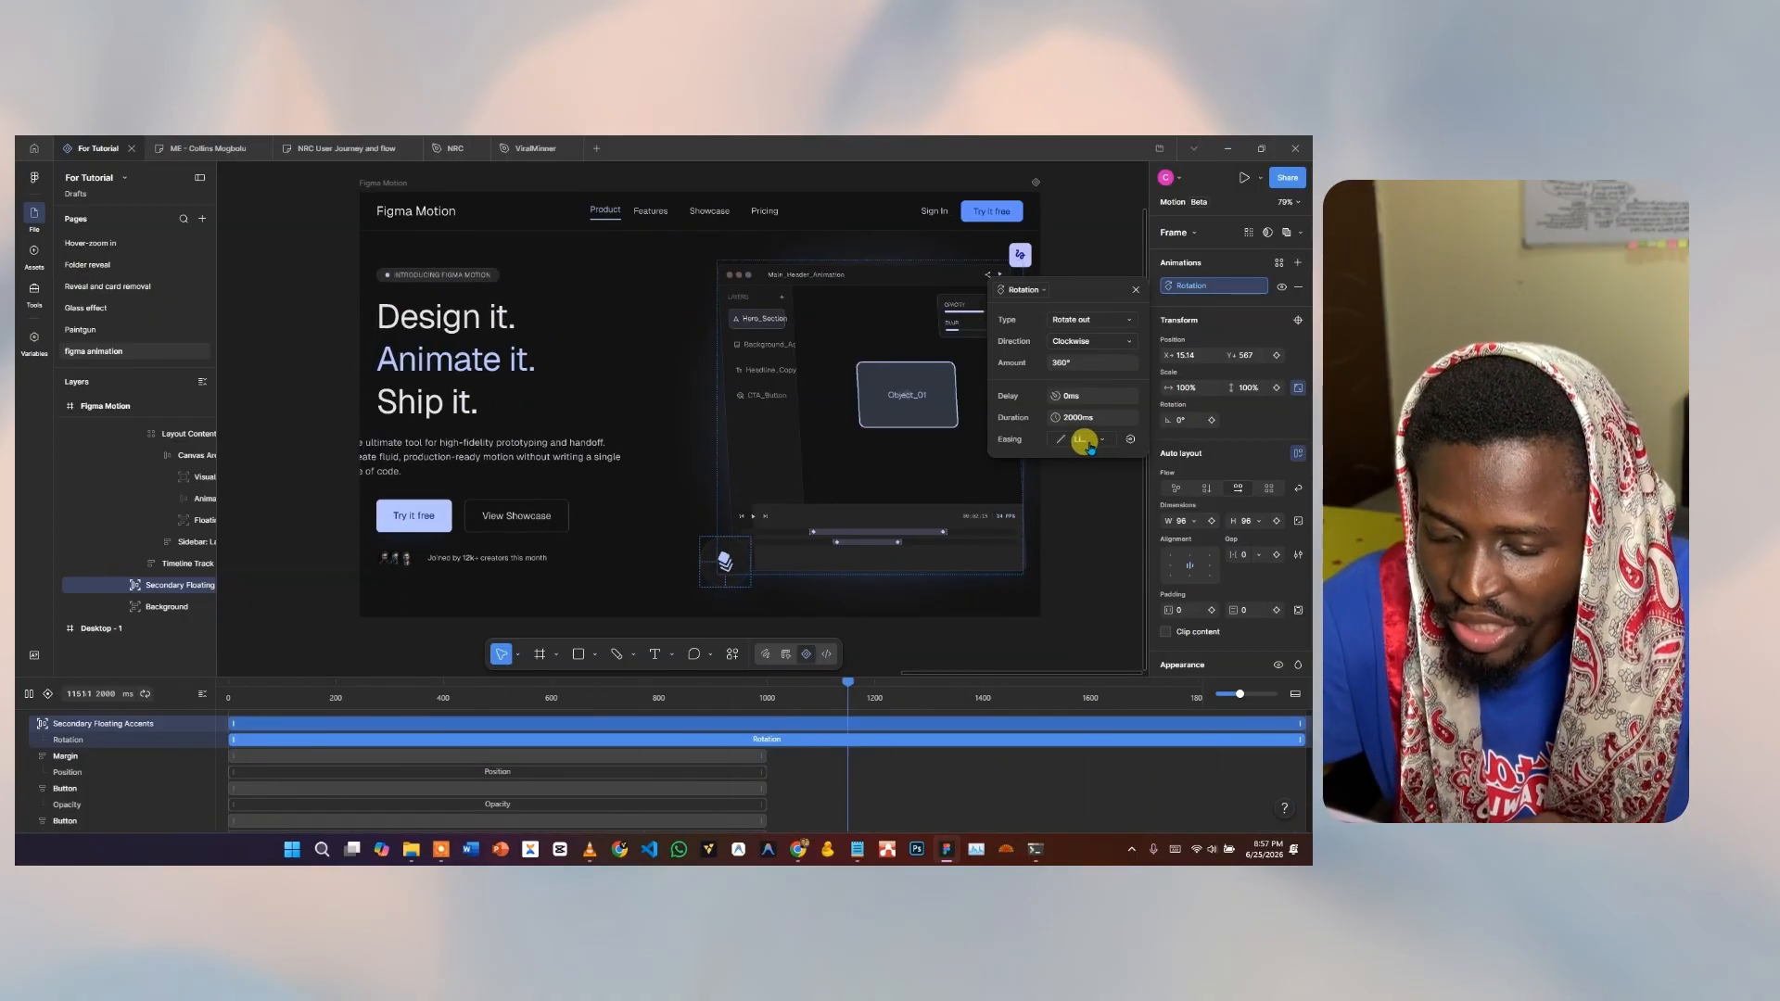
click(766, 426)
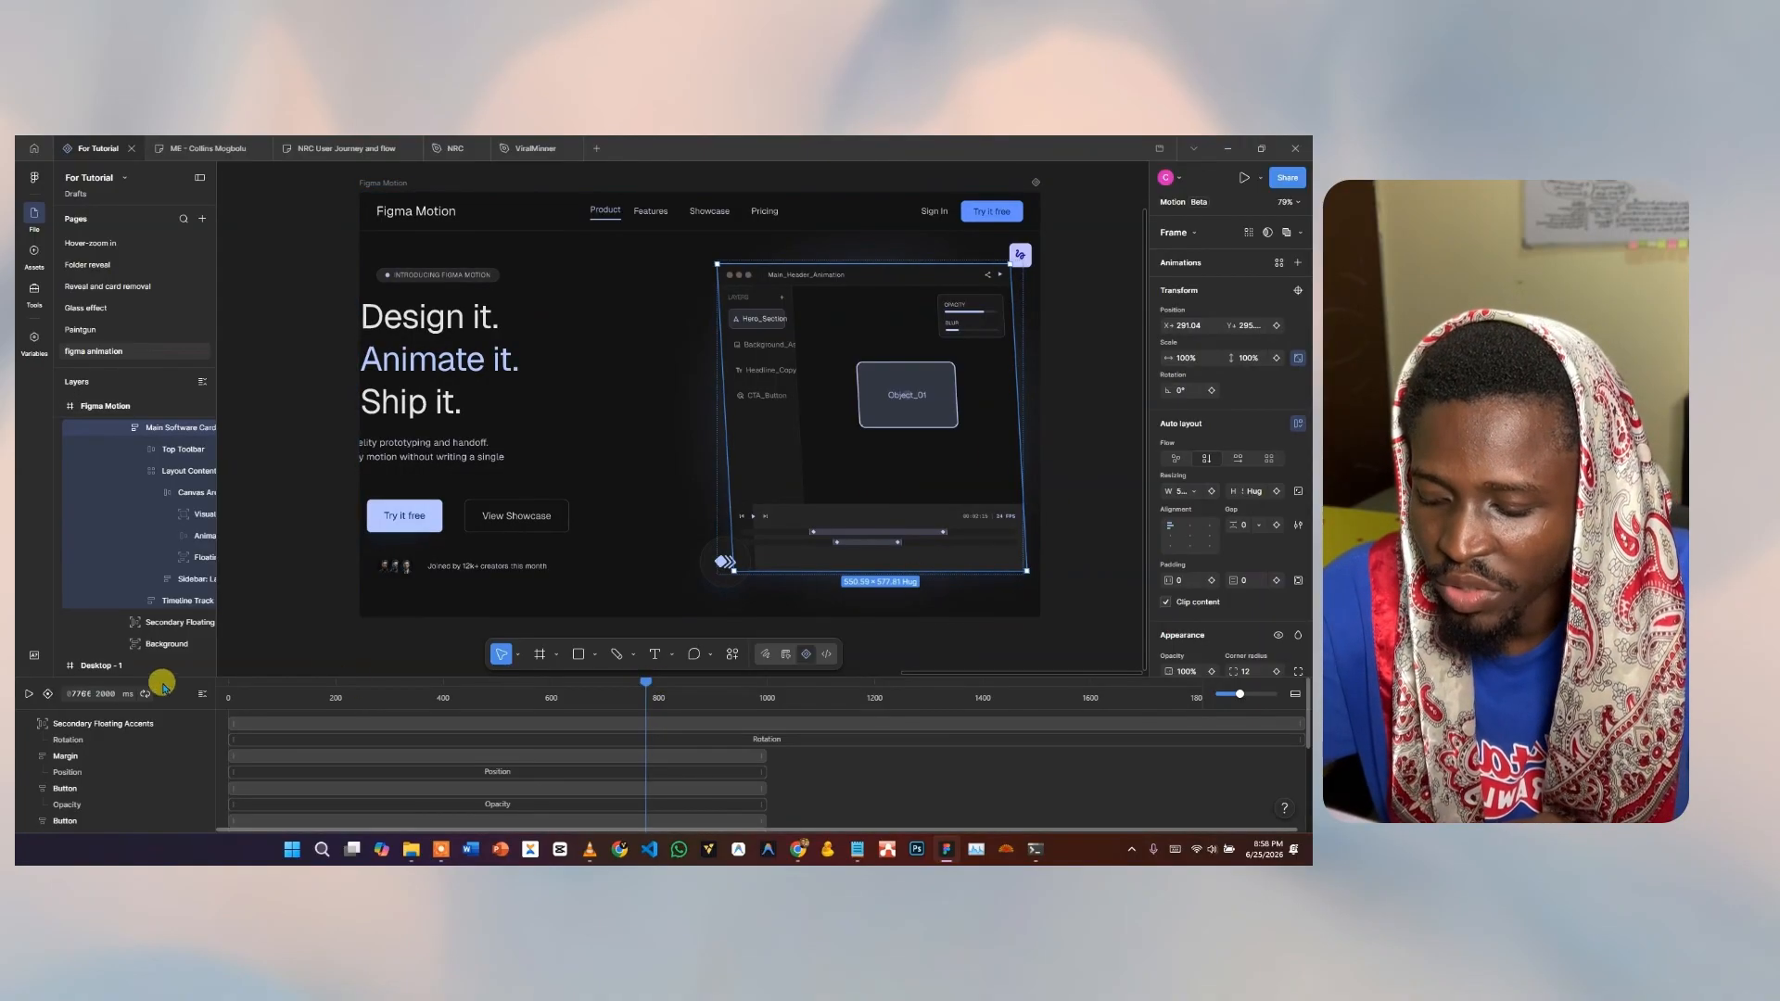
From 0 ms, add a Position slide-in from the right to the main software card.
click(228, 683)
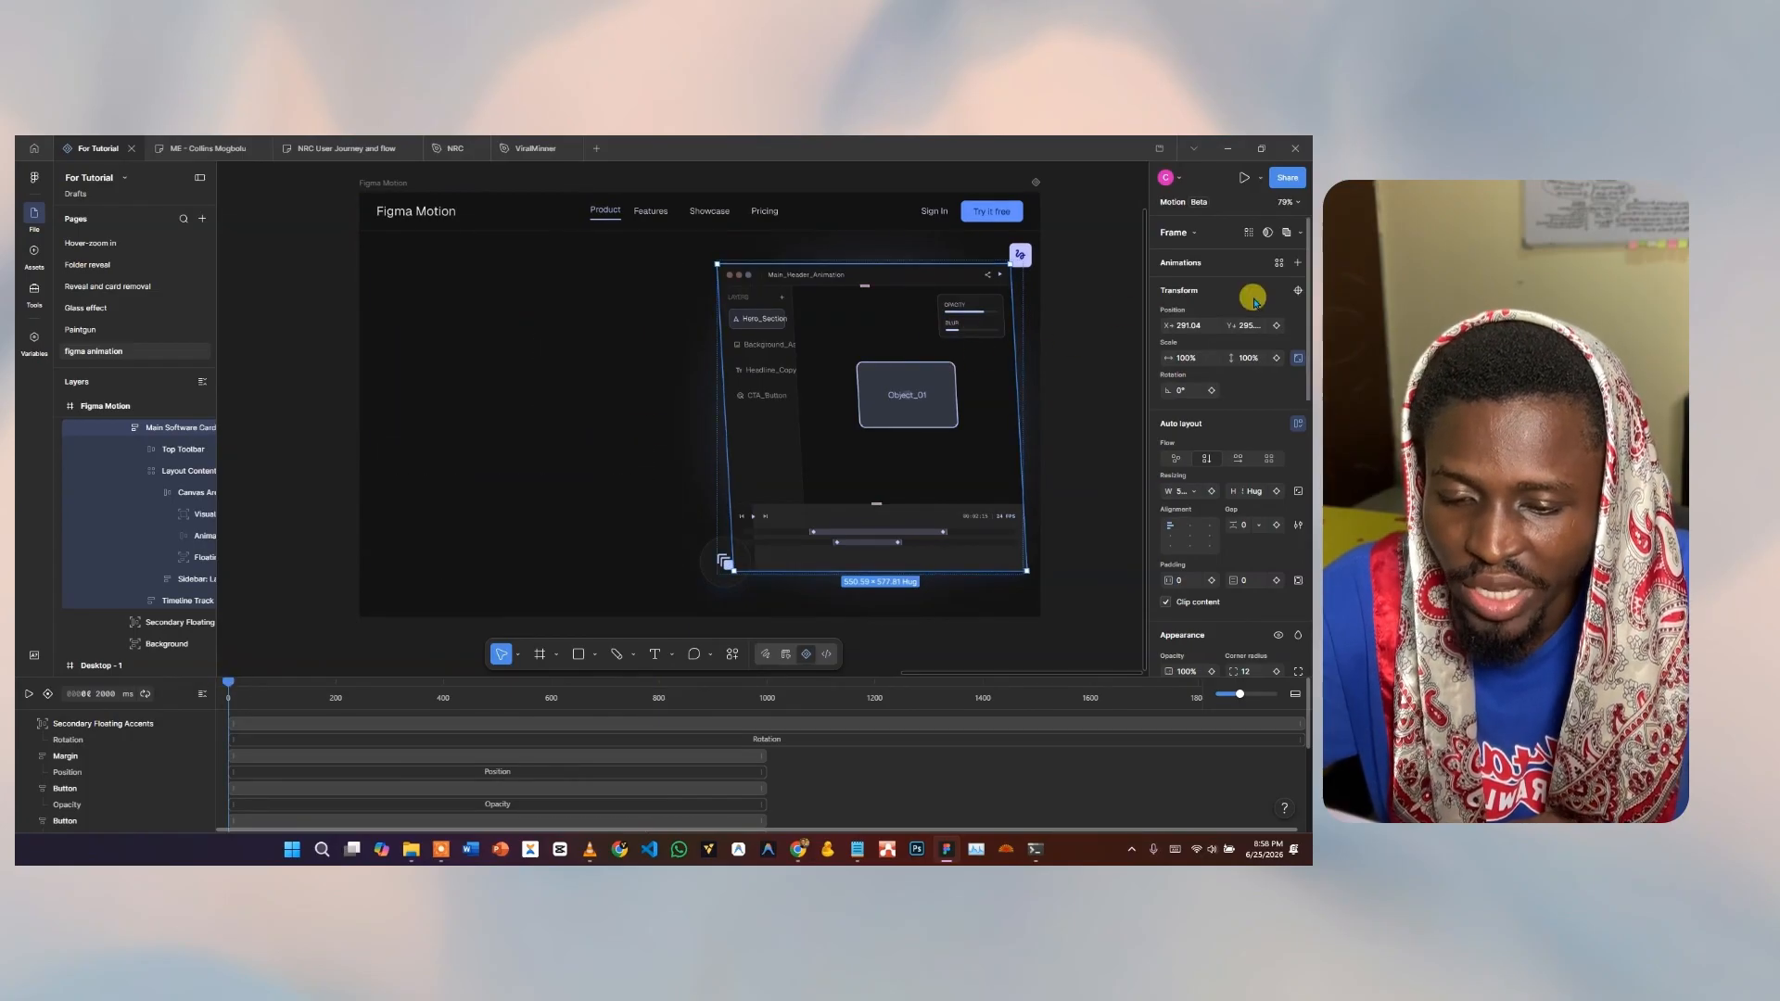
click(1278, 262)
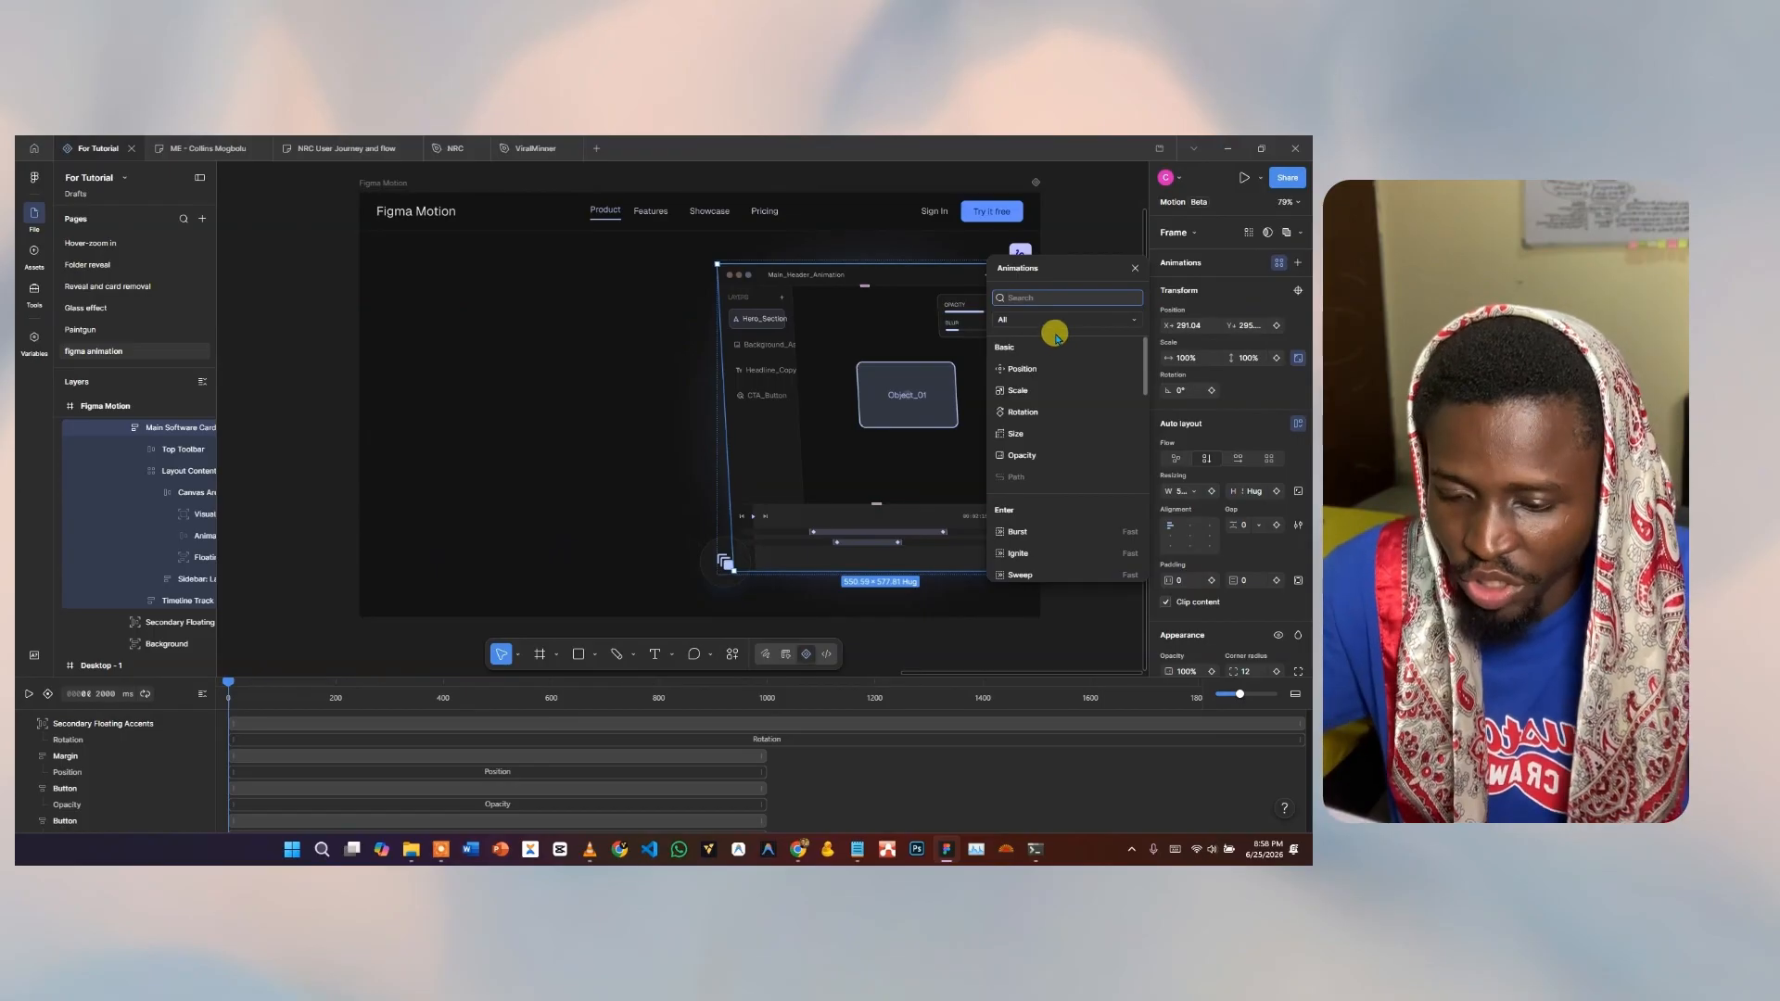
click(1019, 367)
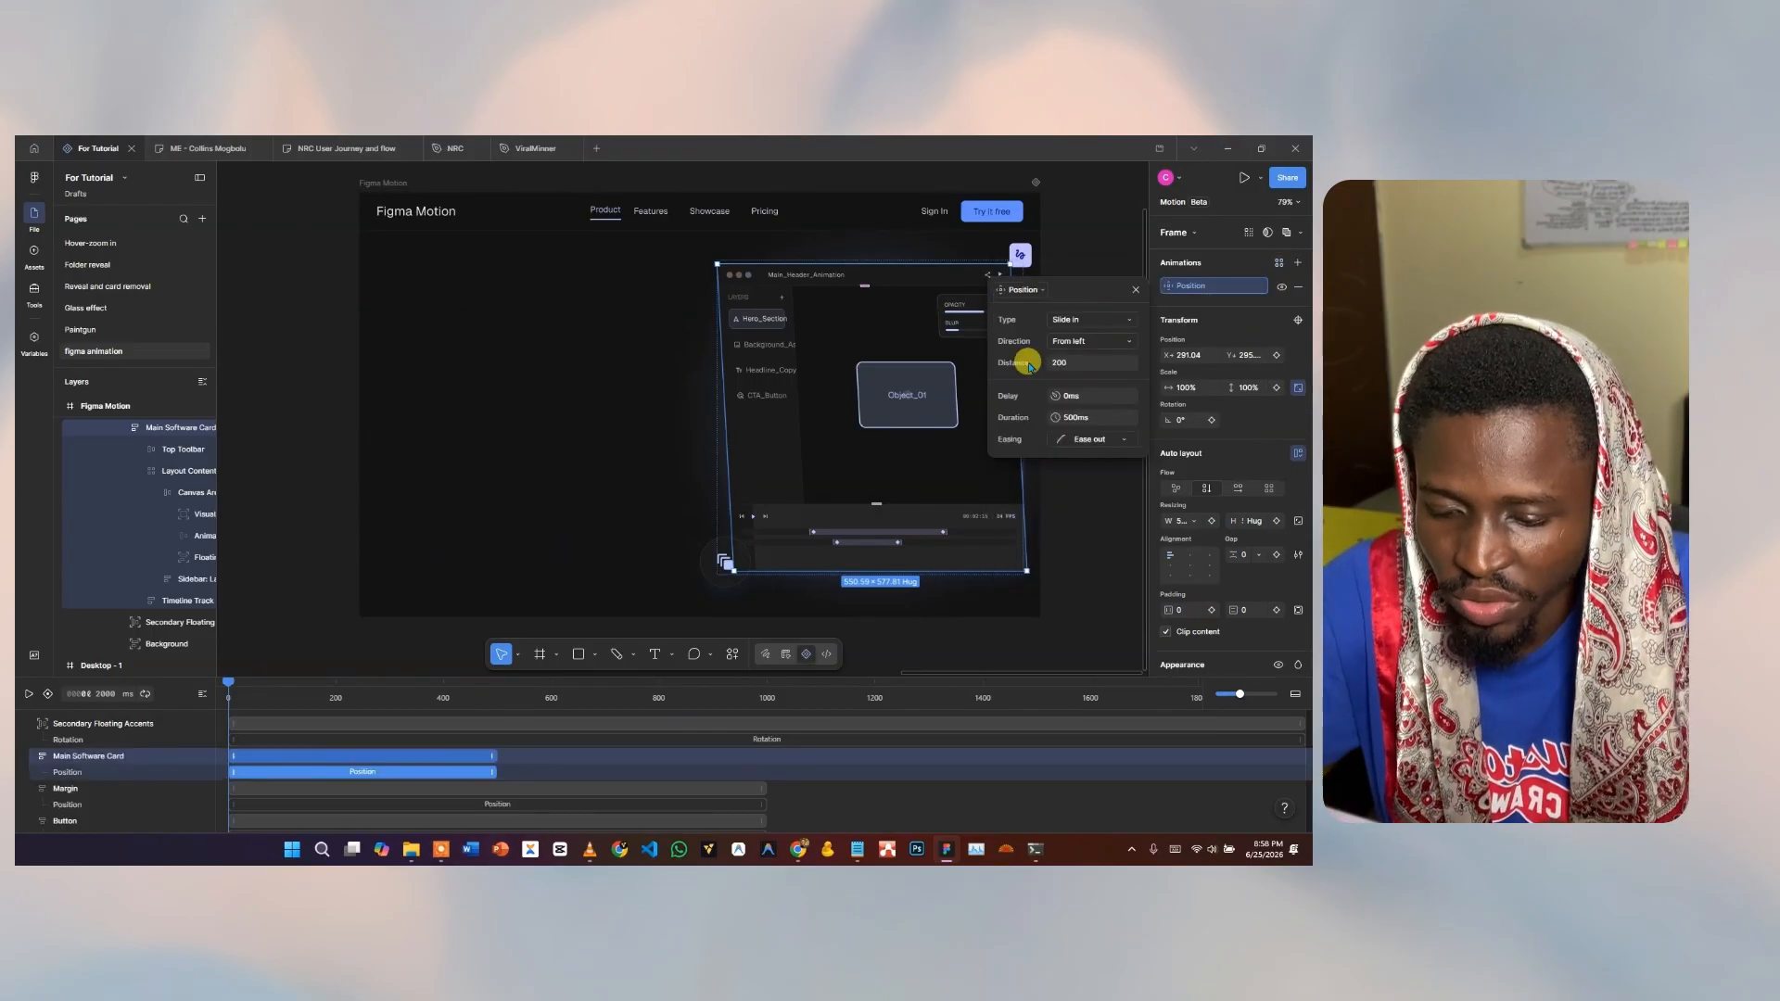
click(1089, 343)
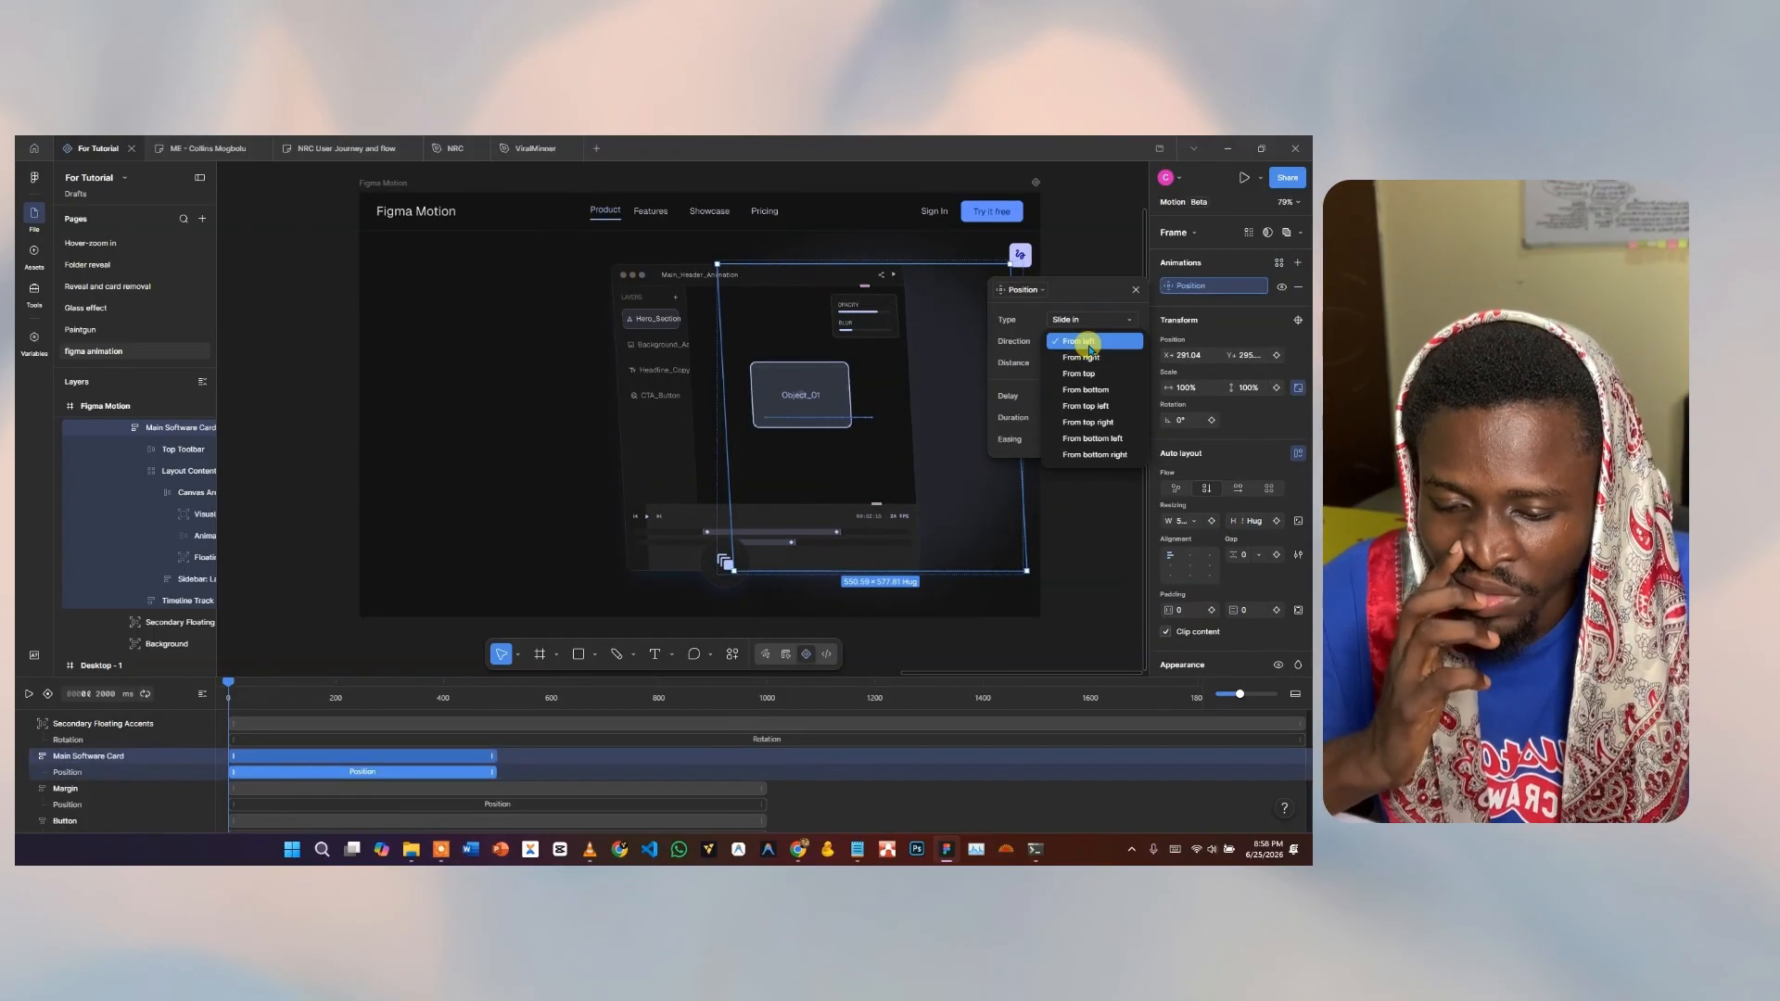
click(1092, 364)
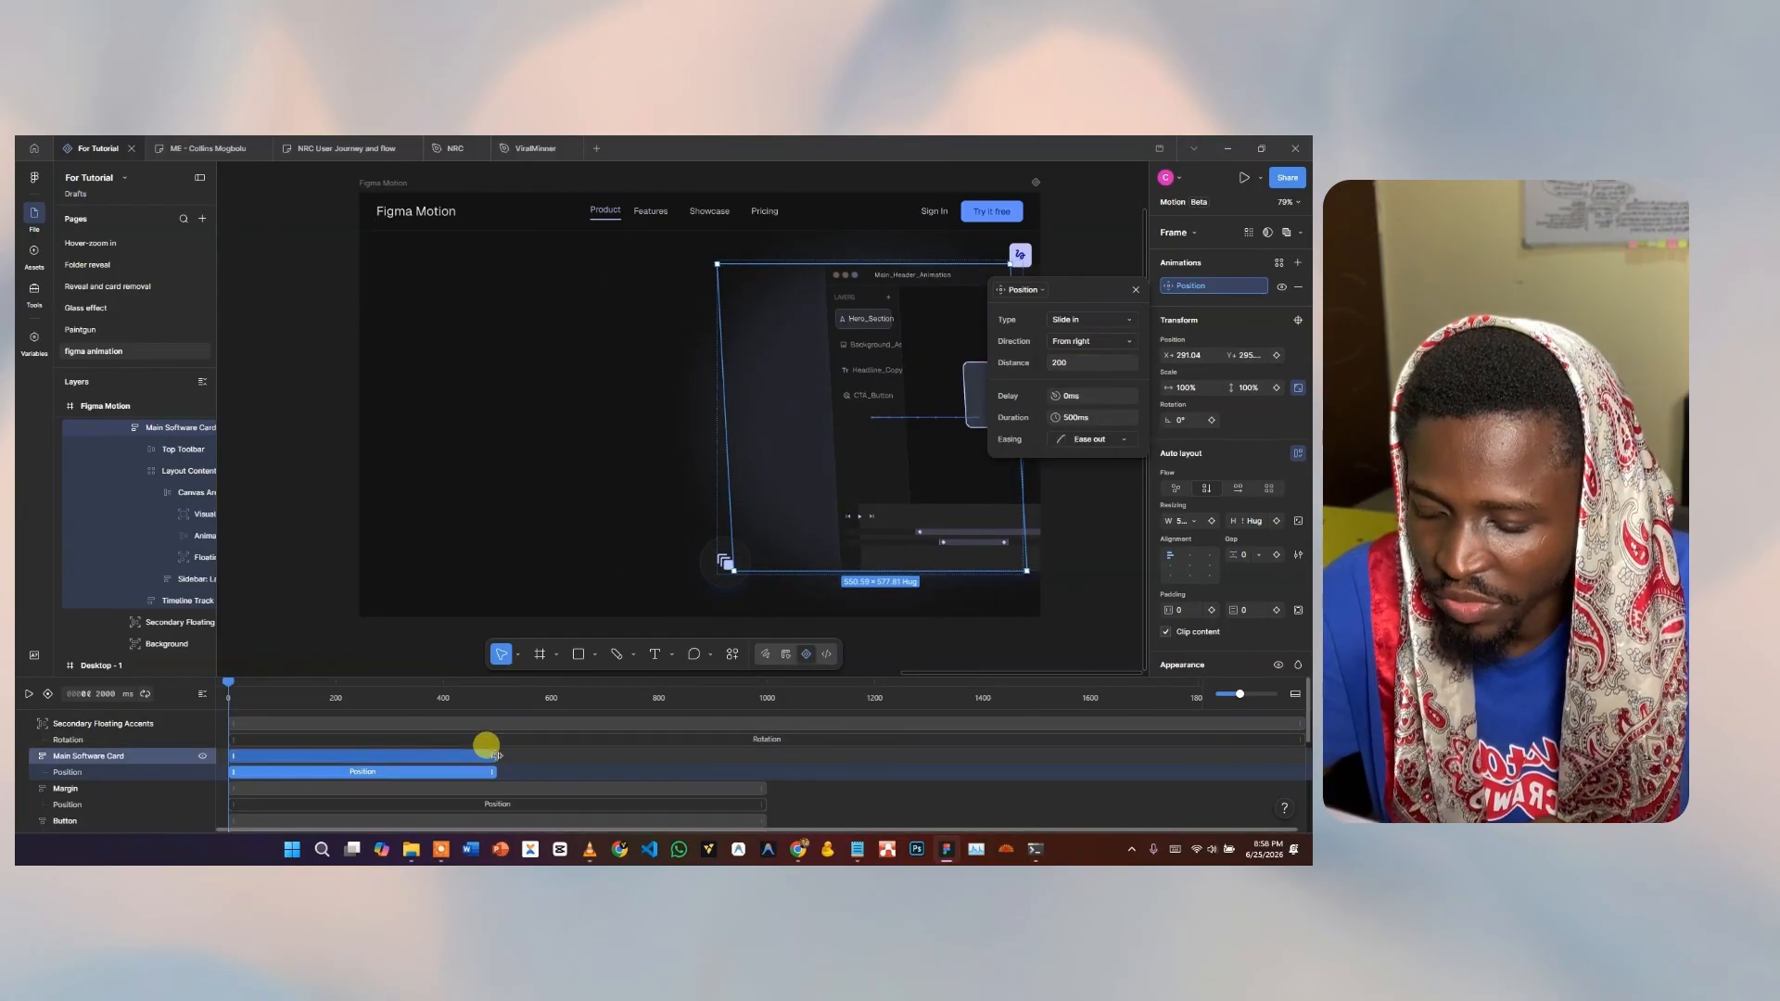
Stretch the card's slide-in to 1000 ms, set distance 600, and preview it.
drag(486, 745, 762, 753)
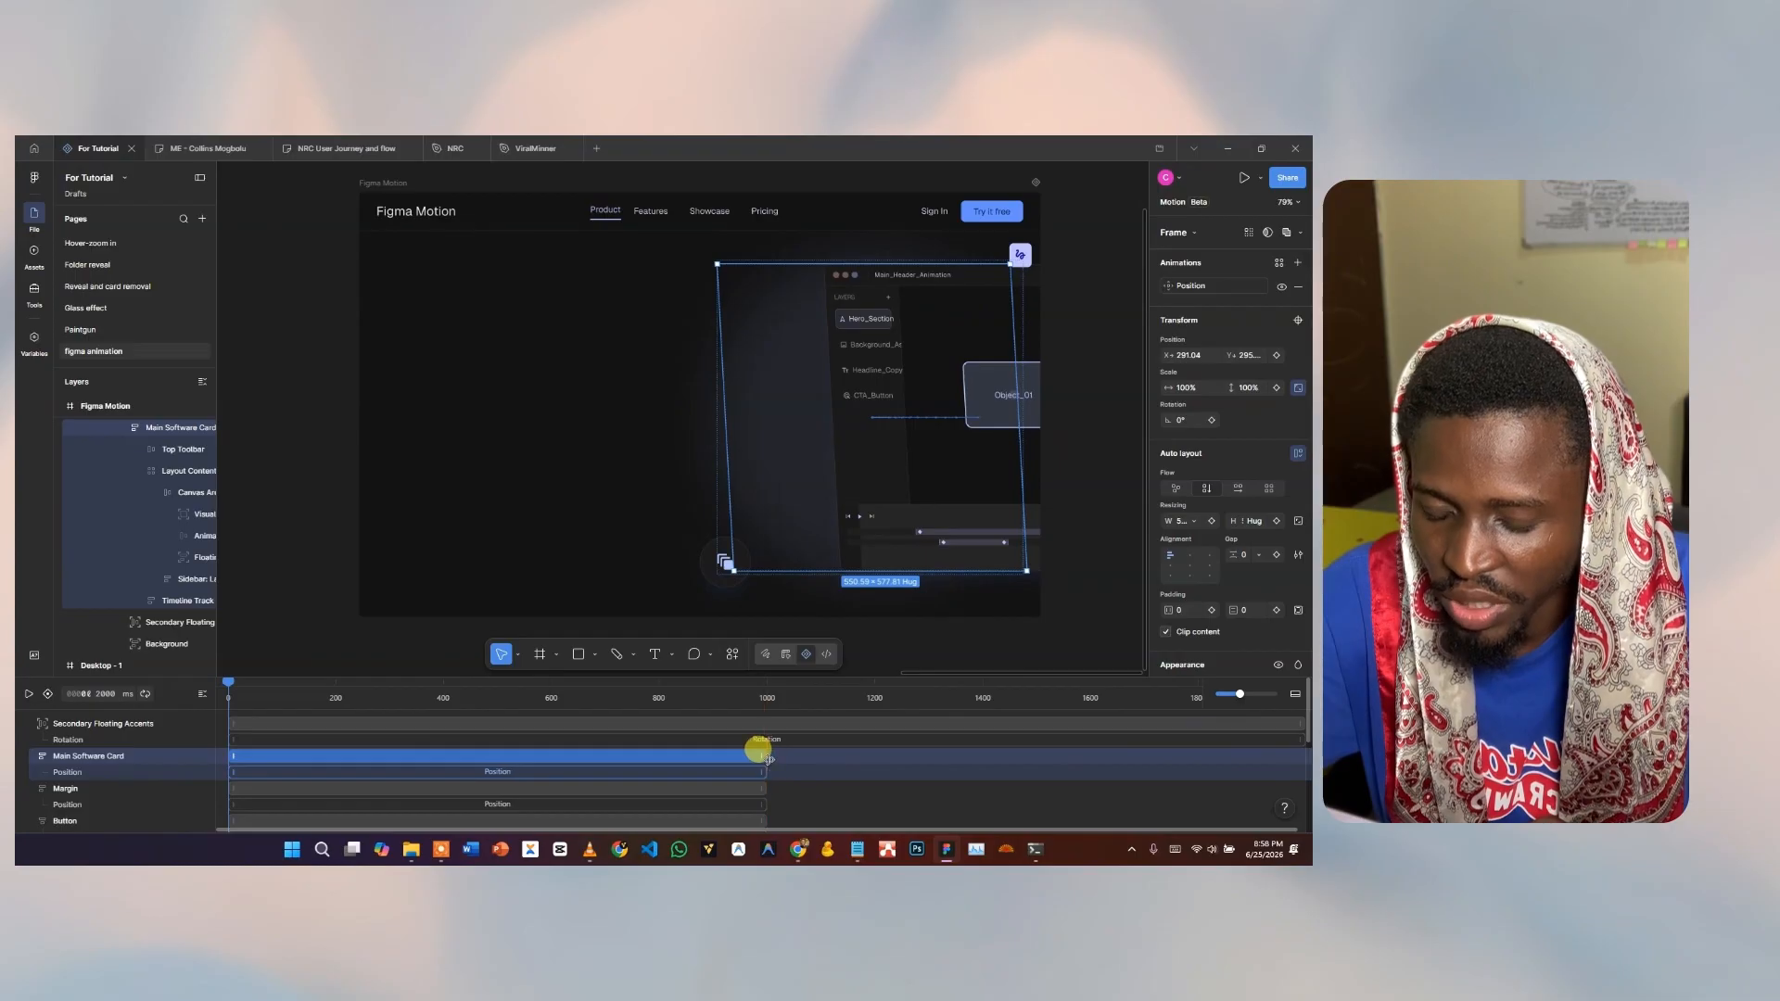
click(1208, 282)
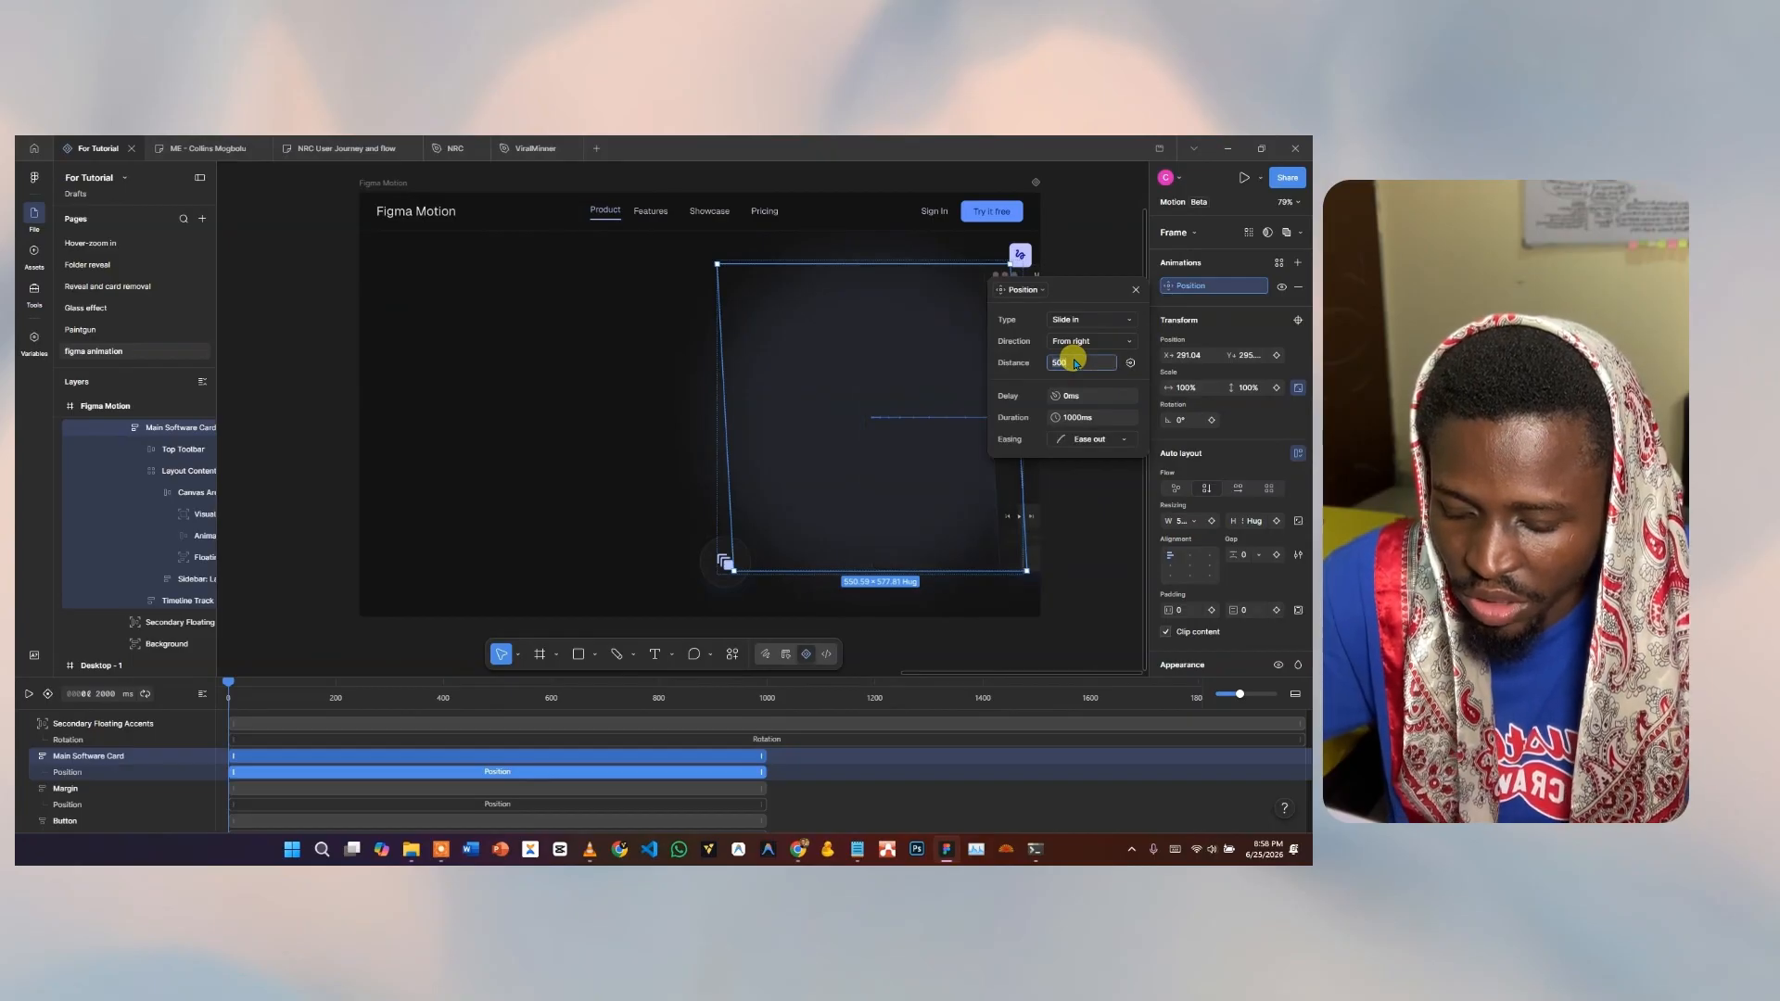
key(Return)
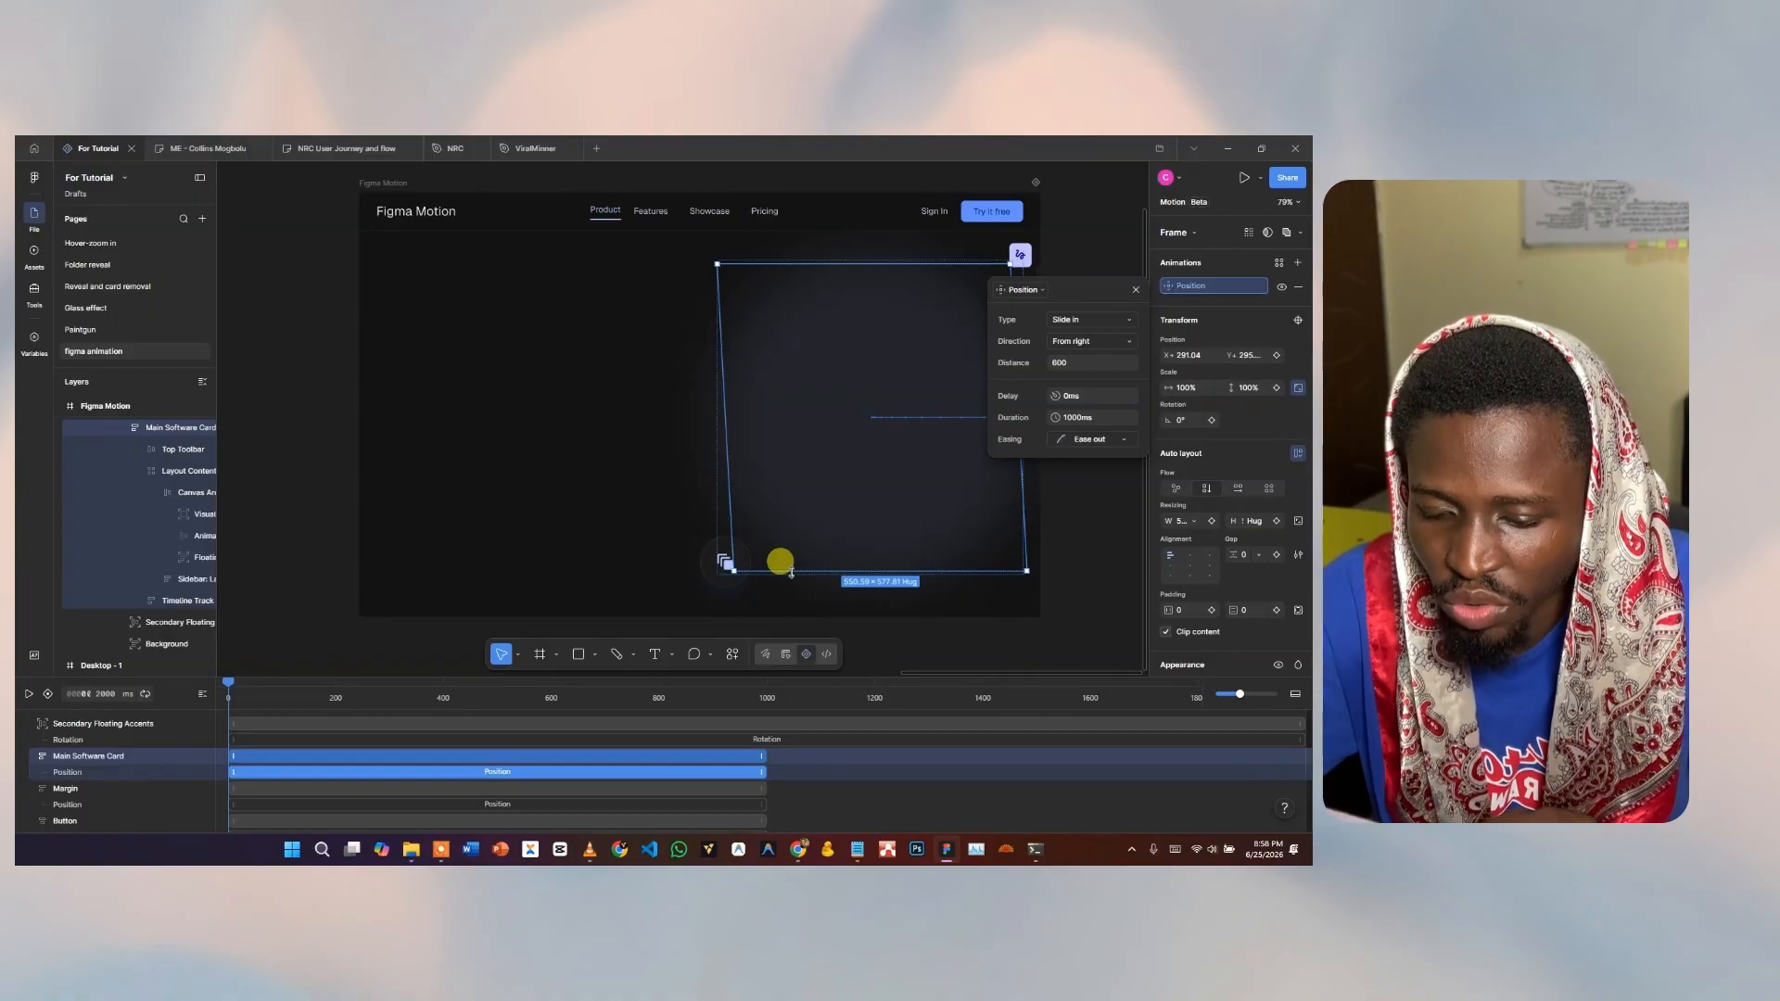
click(28, 694)
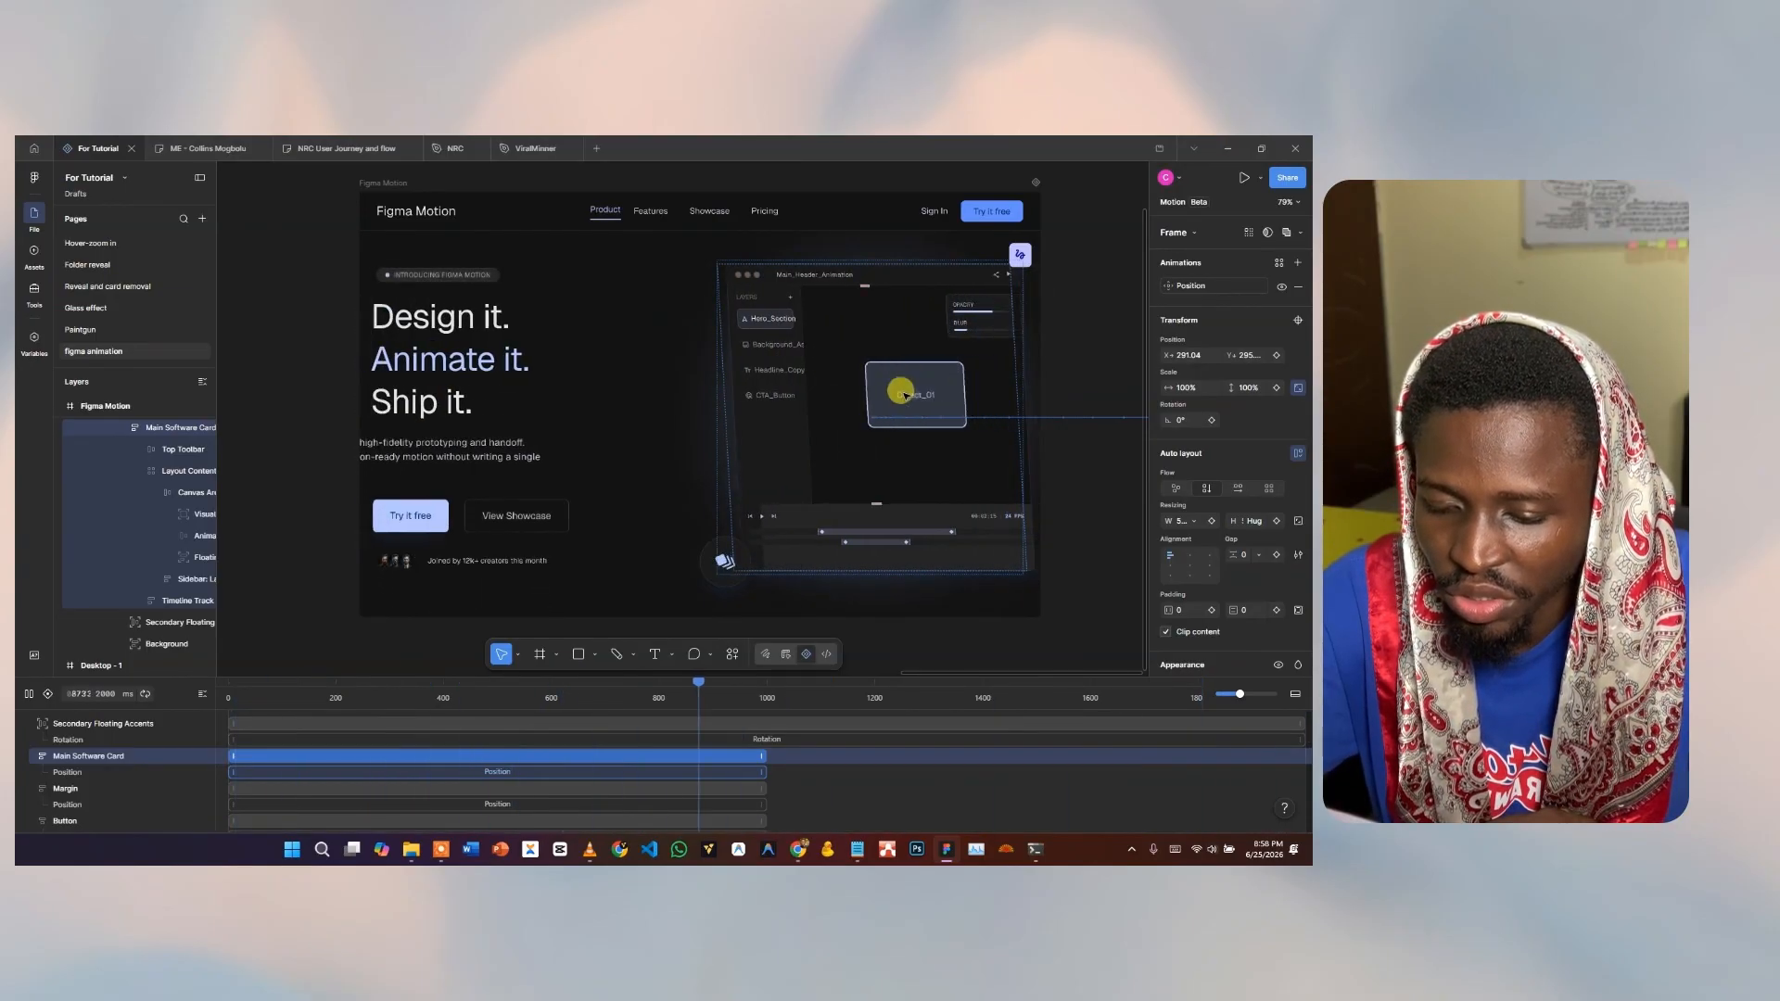
Stop playback and drill into the software mockup to select the Object_01 card.
key(space)
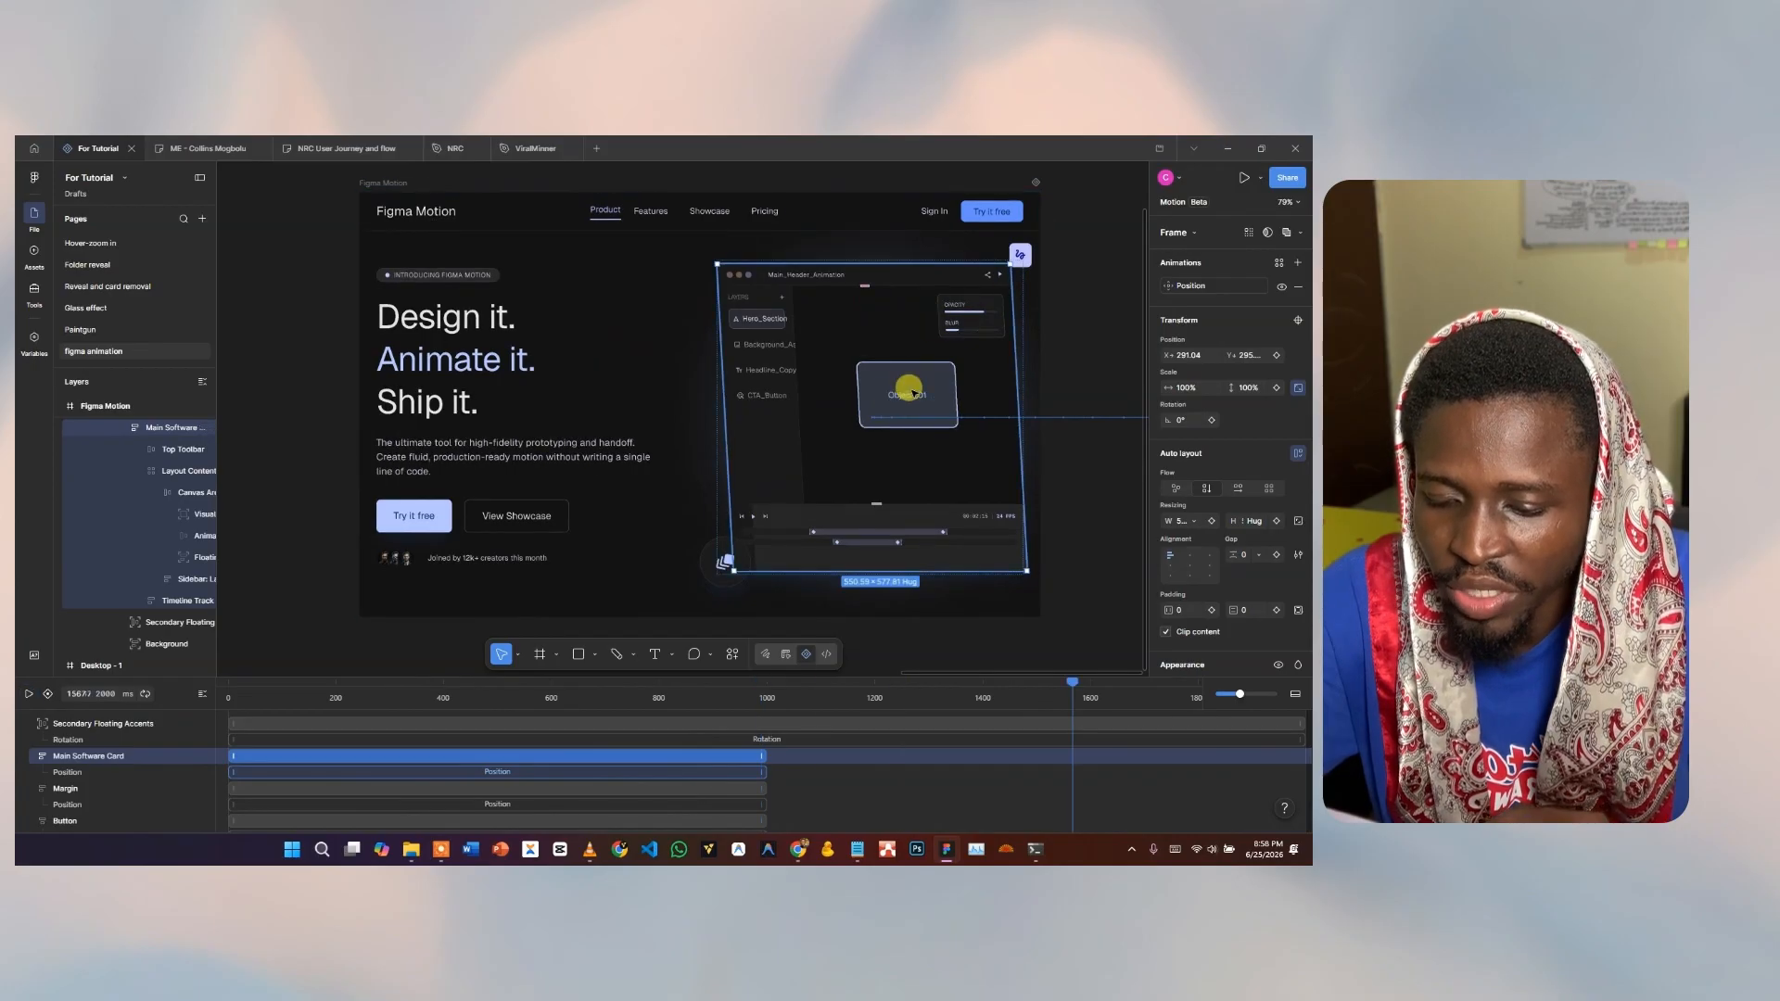
double_click(913, 393)
double_click(913, 393)
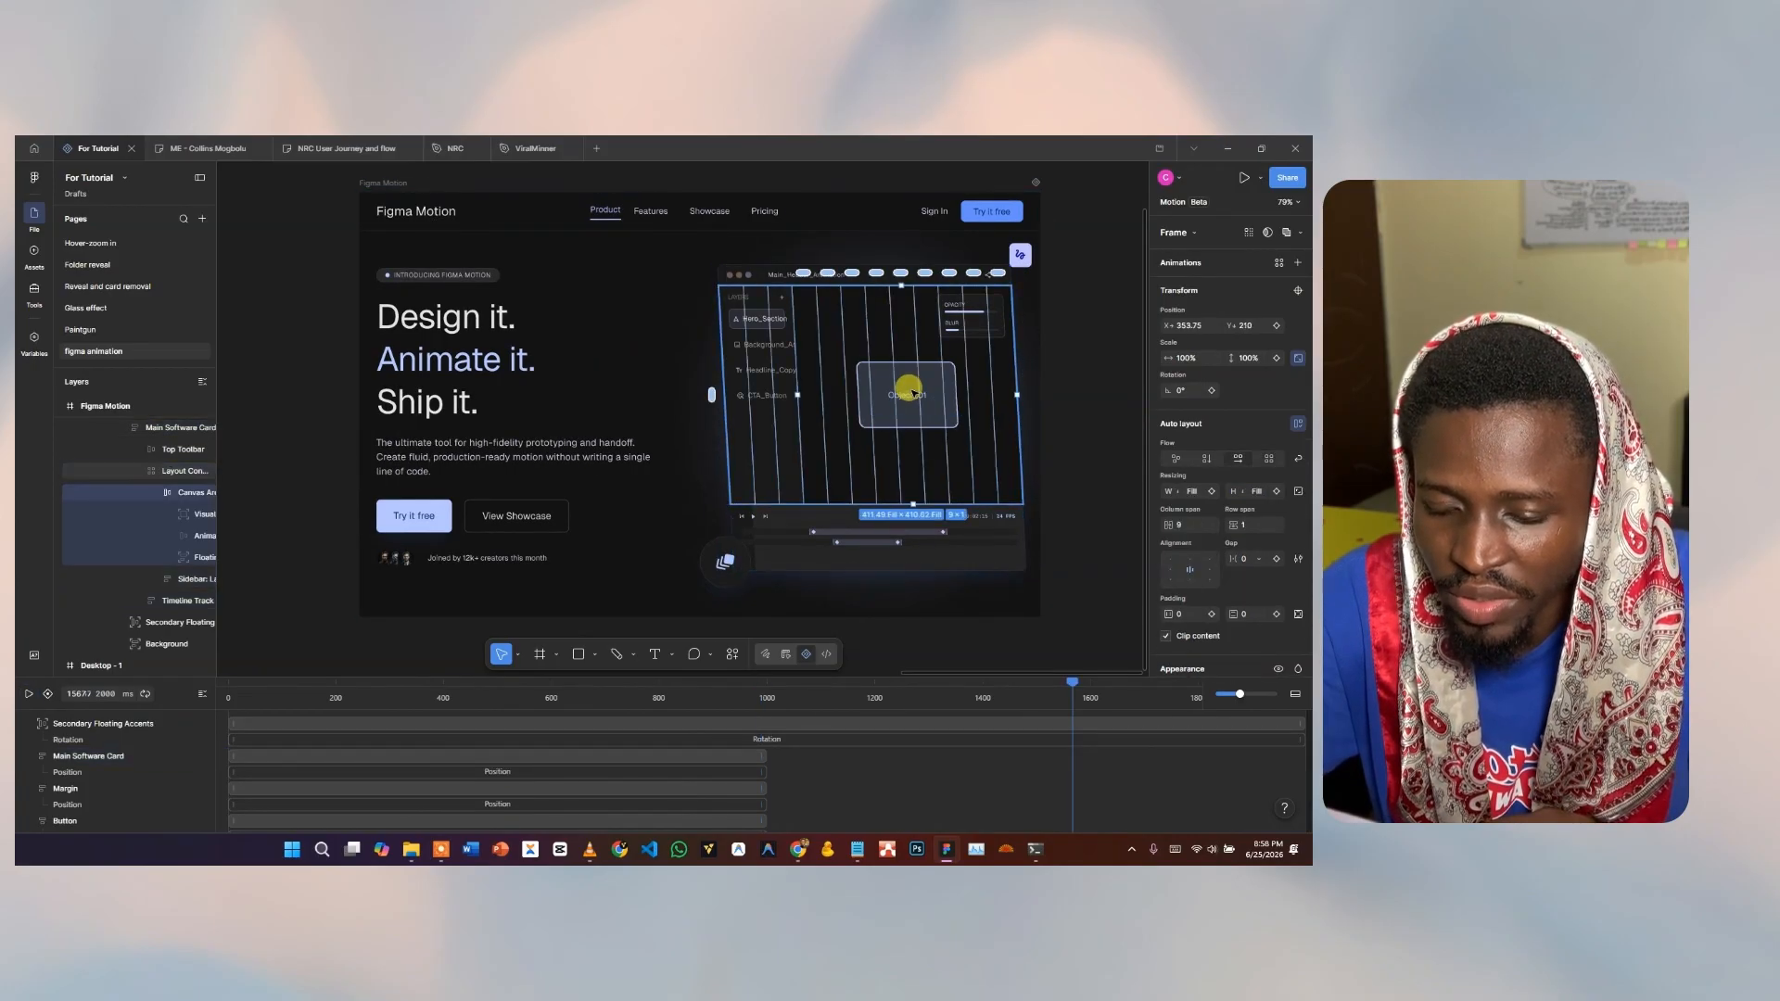
double_click(913, 393)
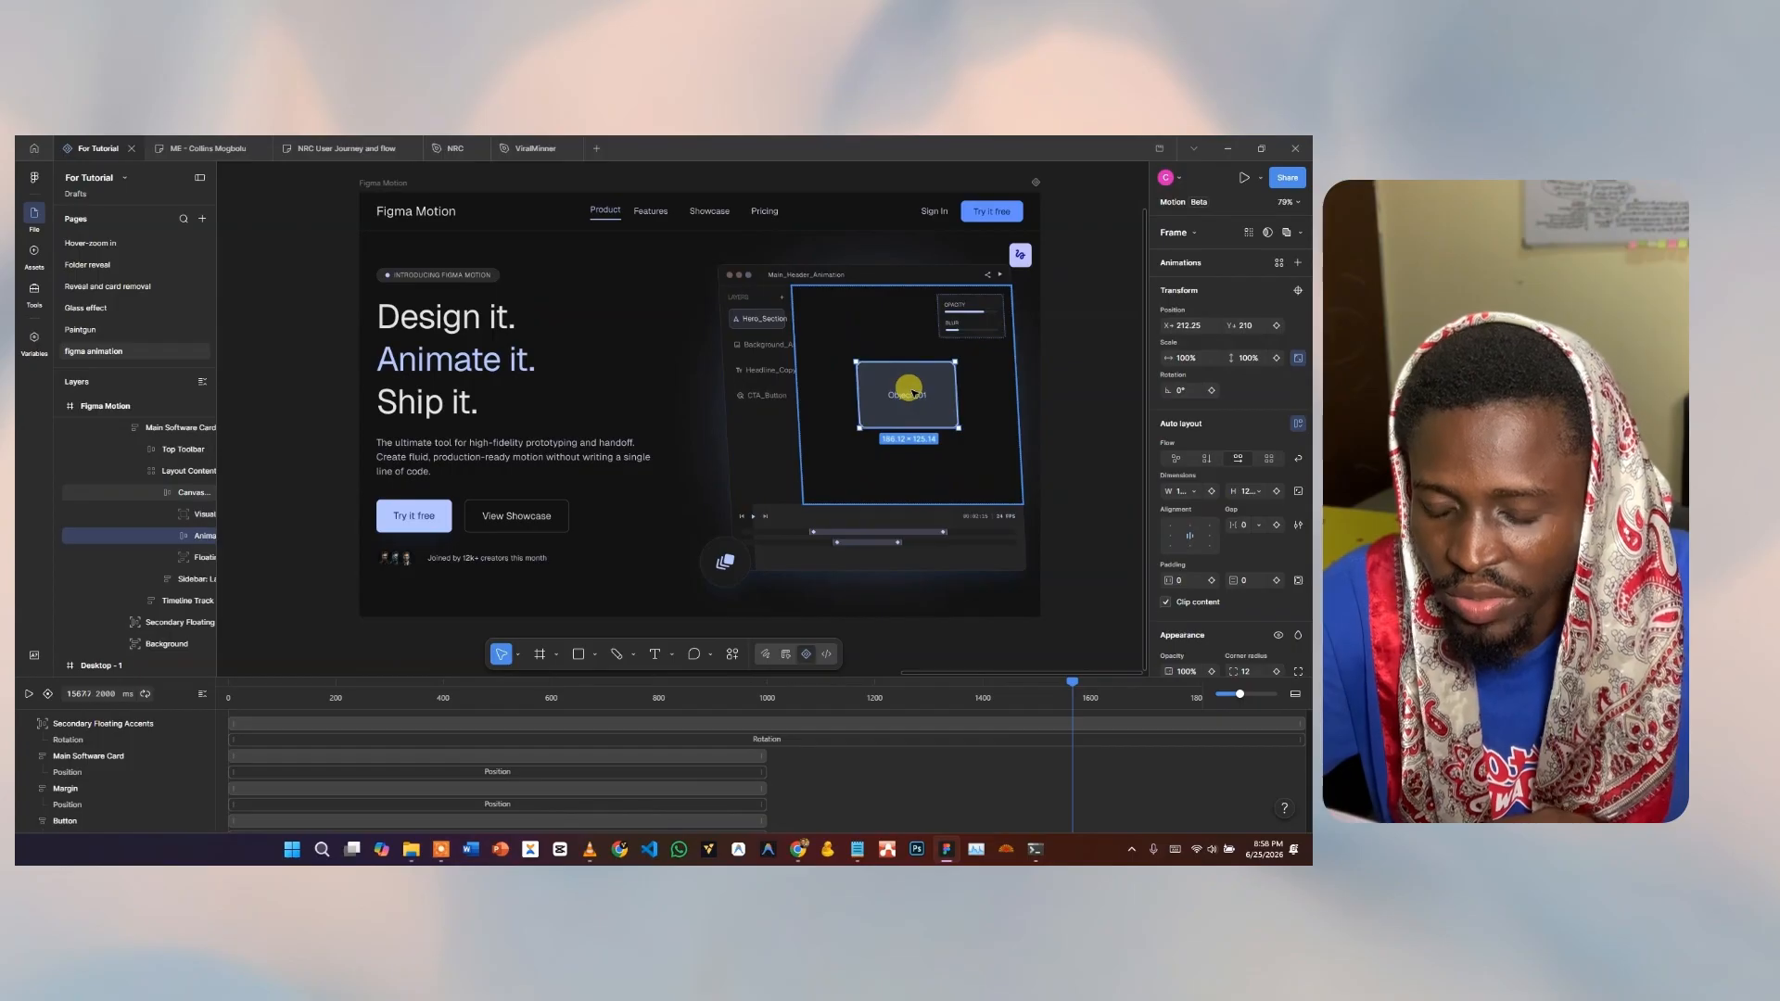
double_click(913, 393)
click(939, 377)
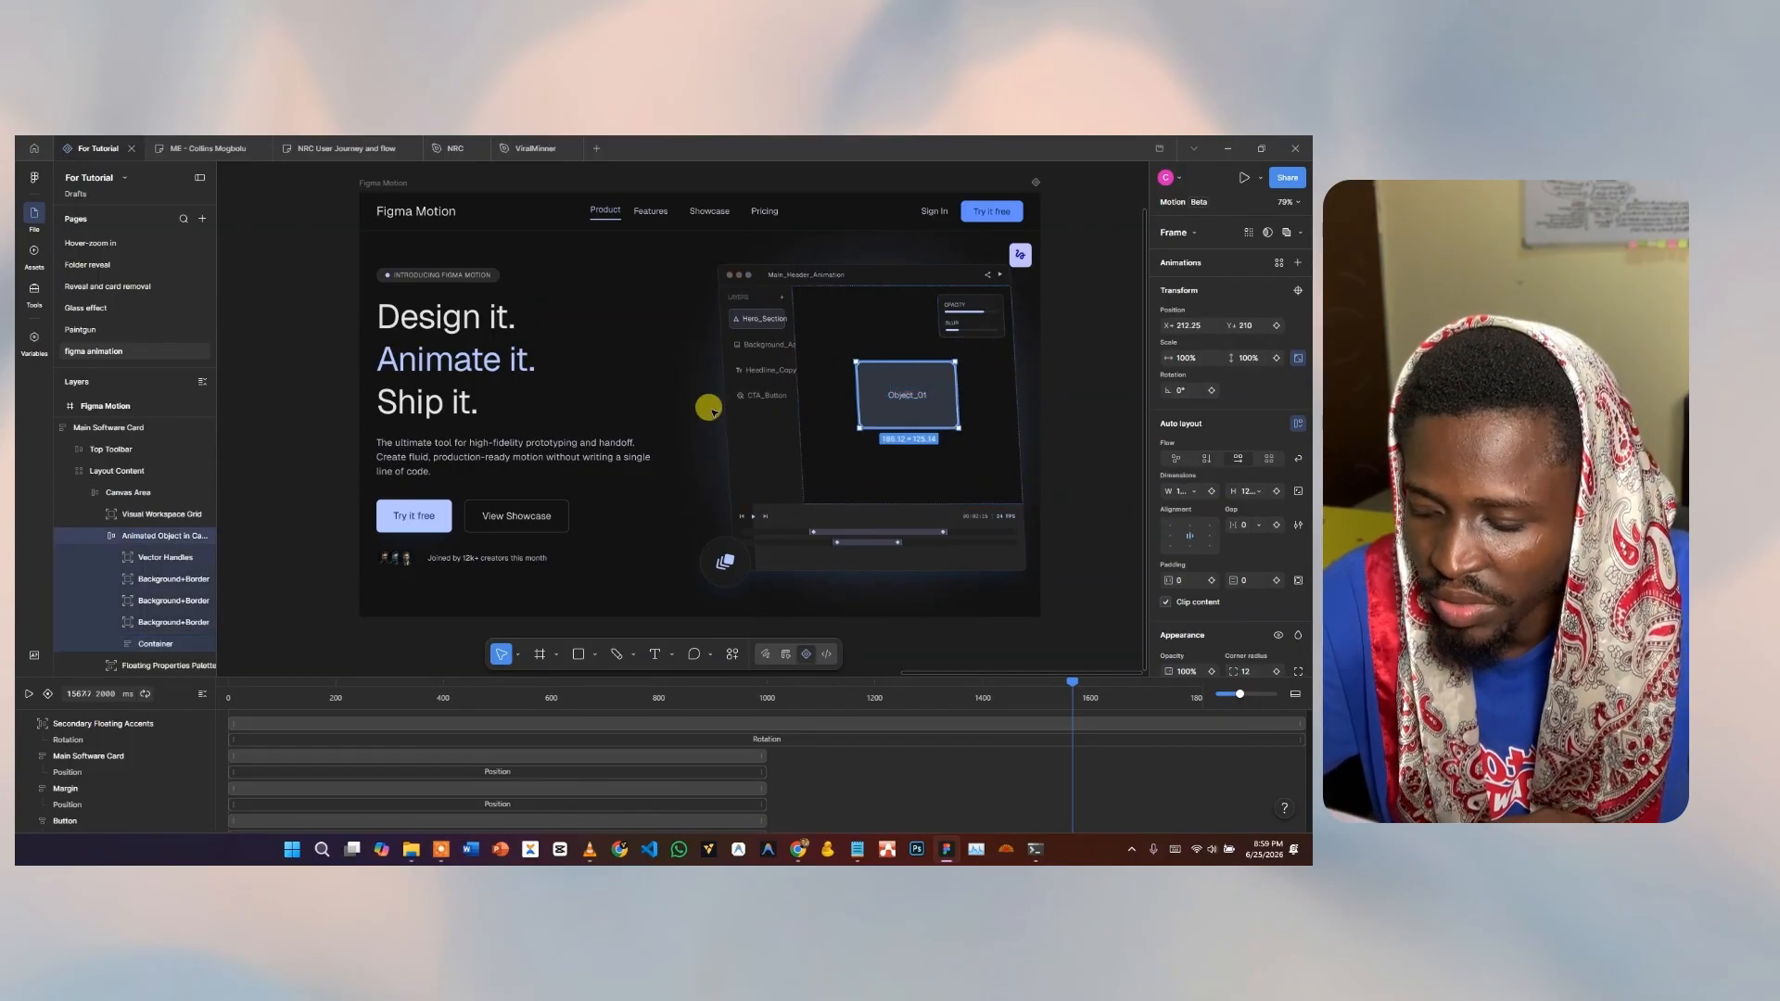
Apply the Cycle Float animation to Object_01 from 0 ms and preview it.
drag(1026, 689, 190, 723)
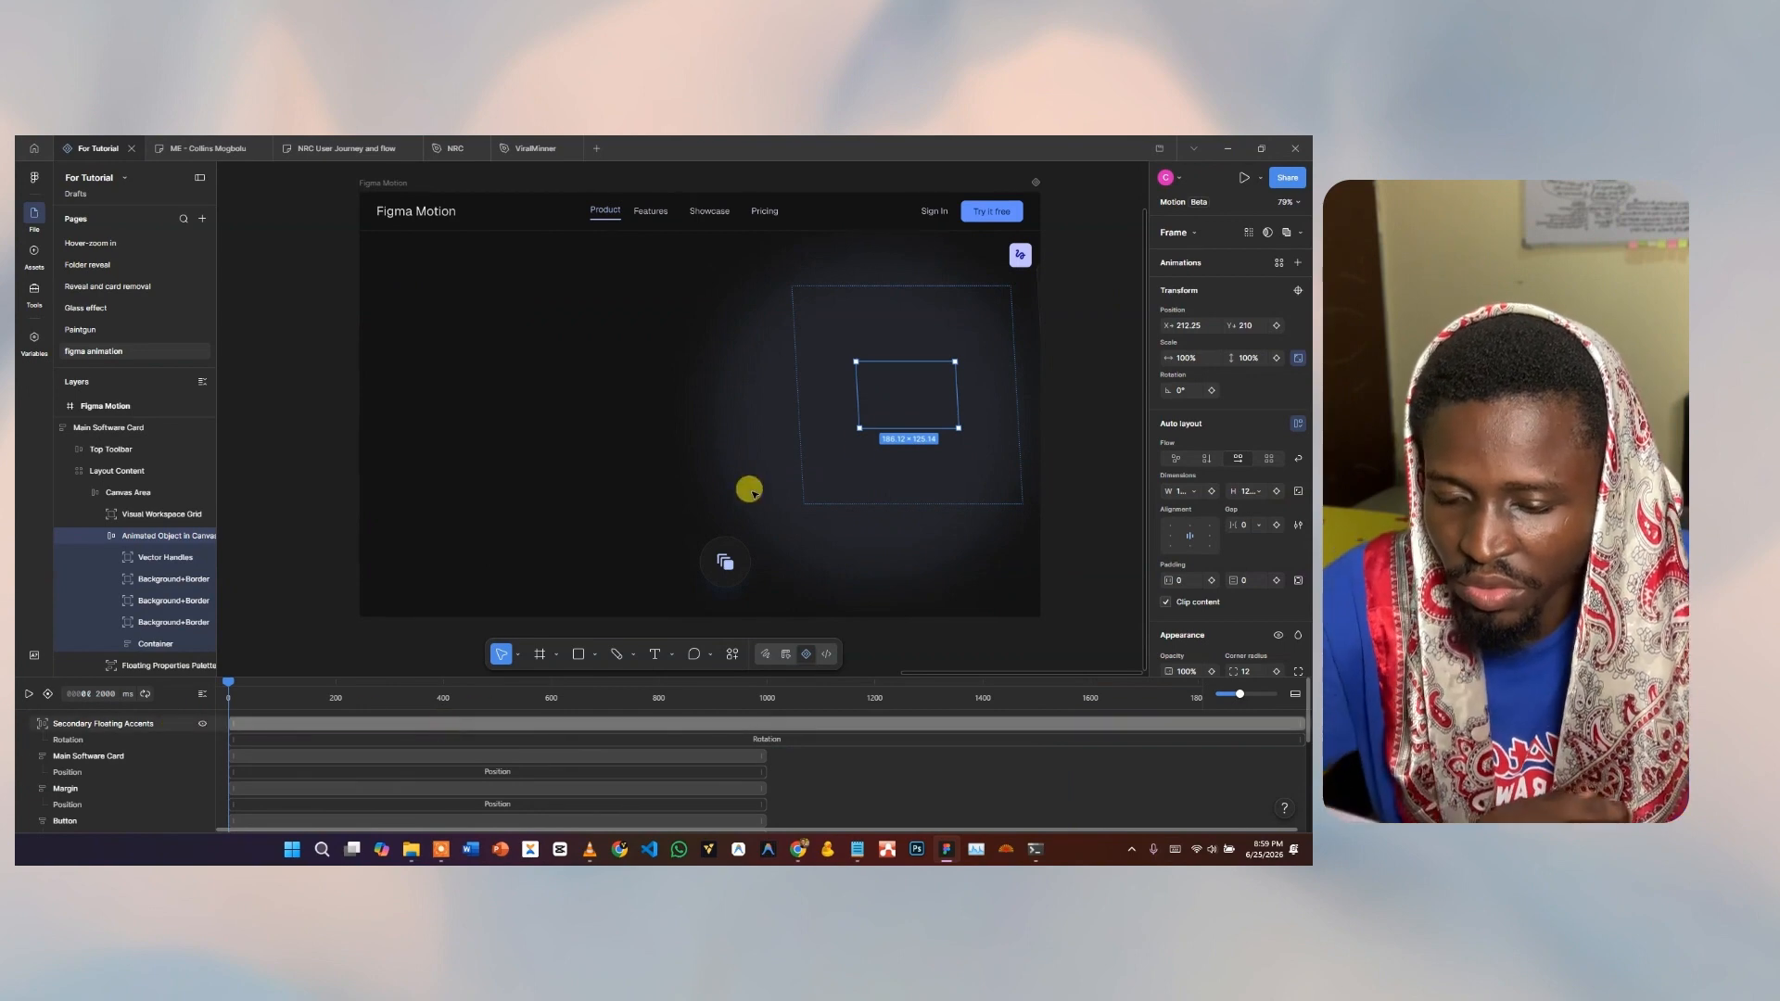
click(1278, 262)
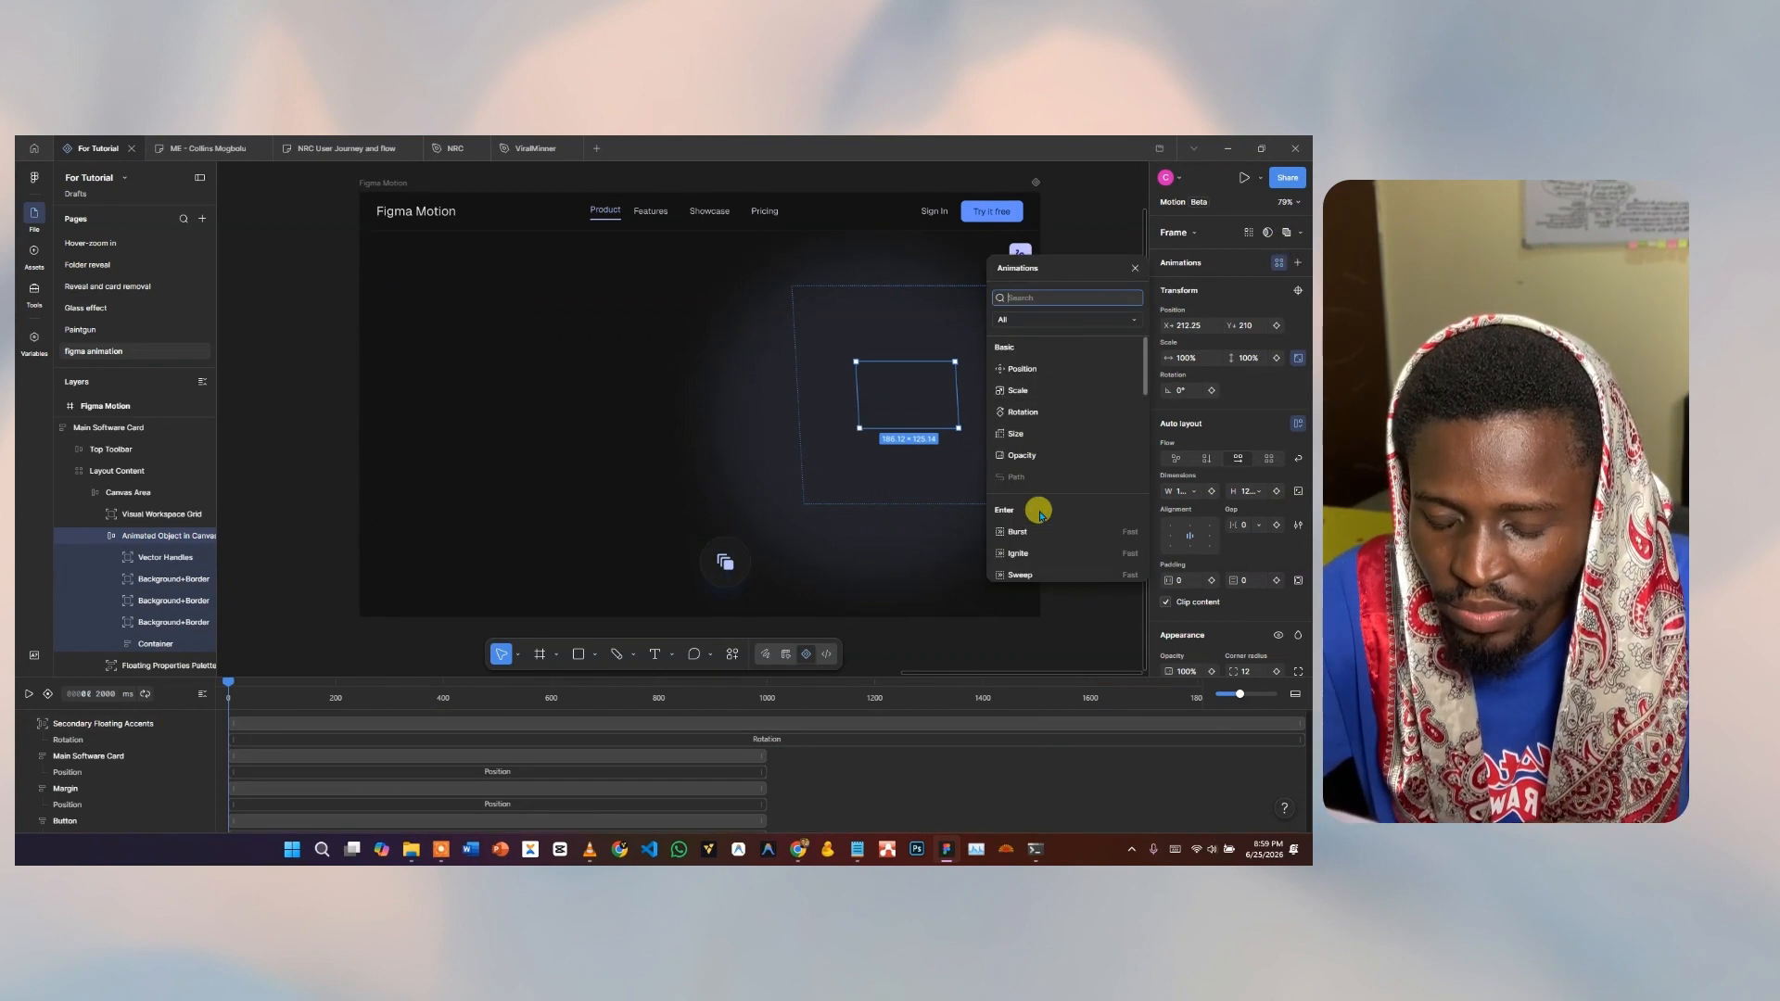
text(floa)
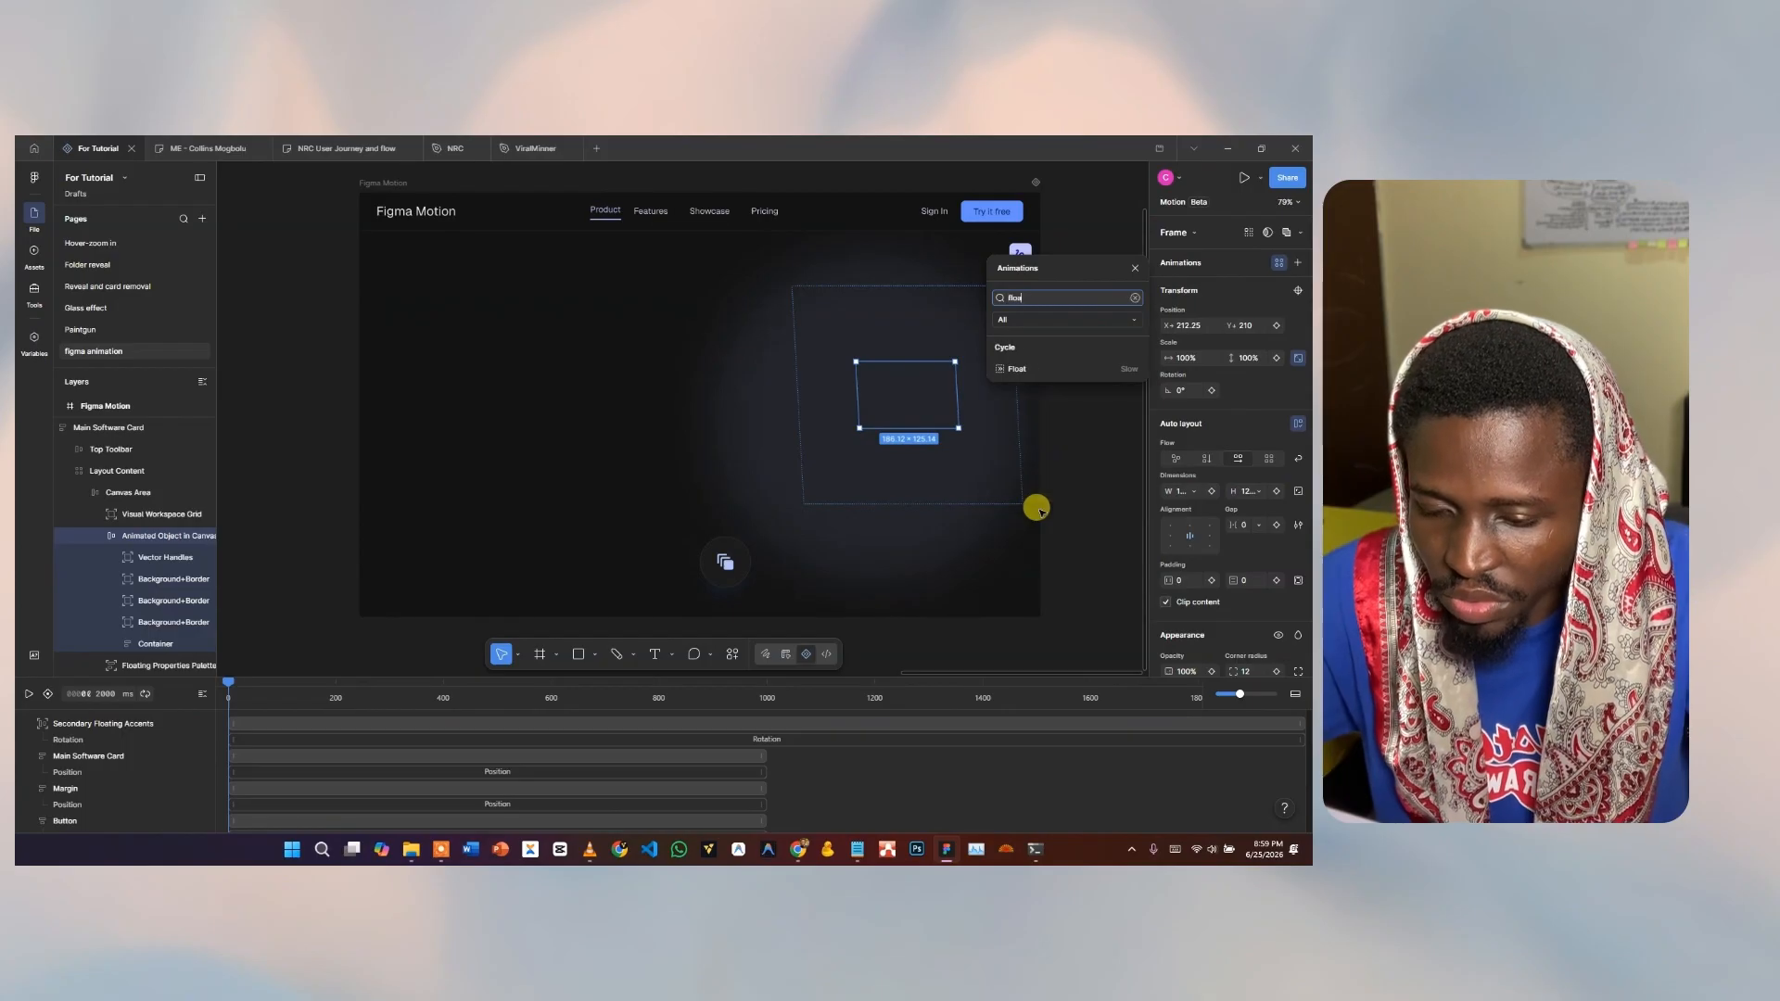
click(1064, 368)
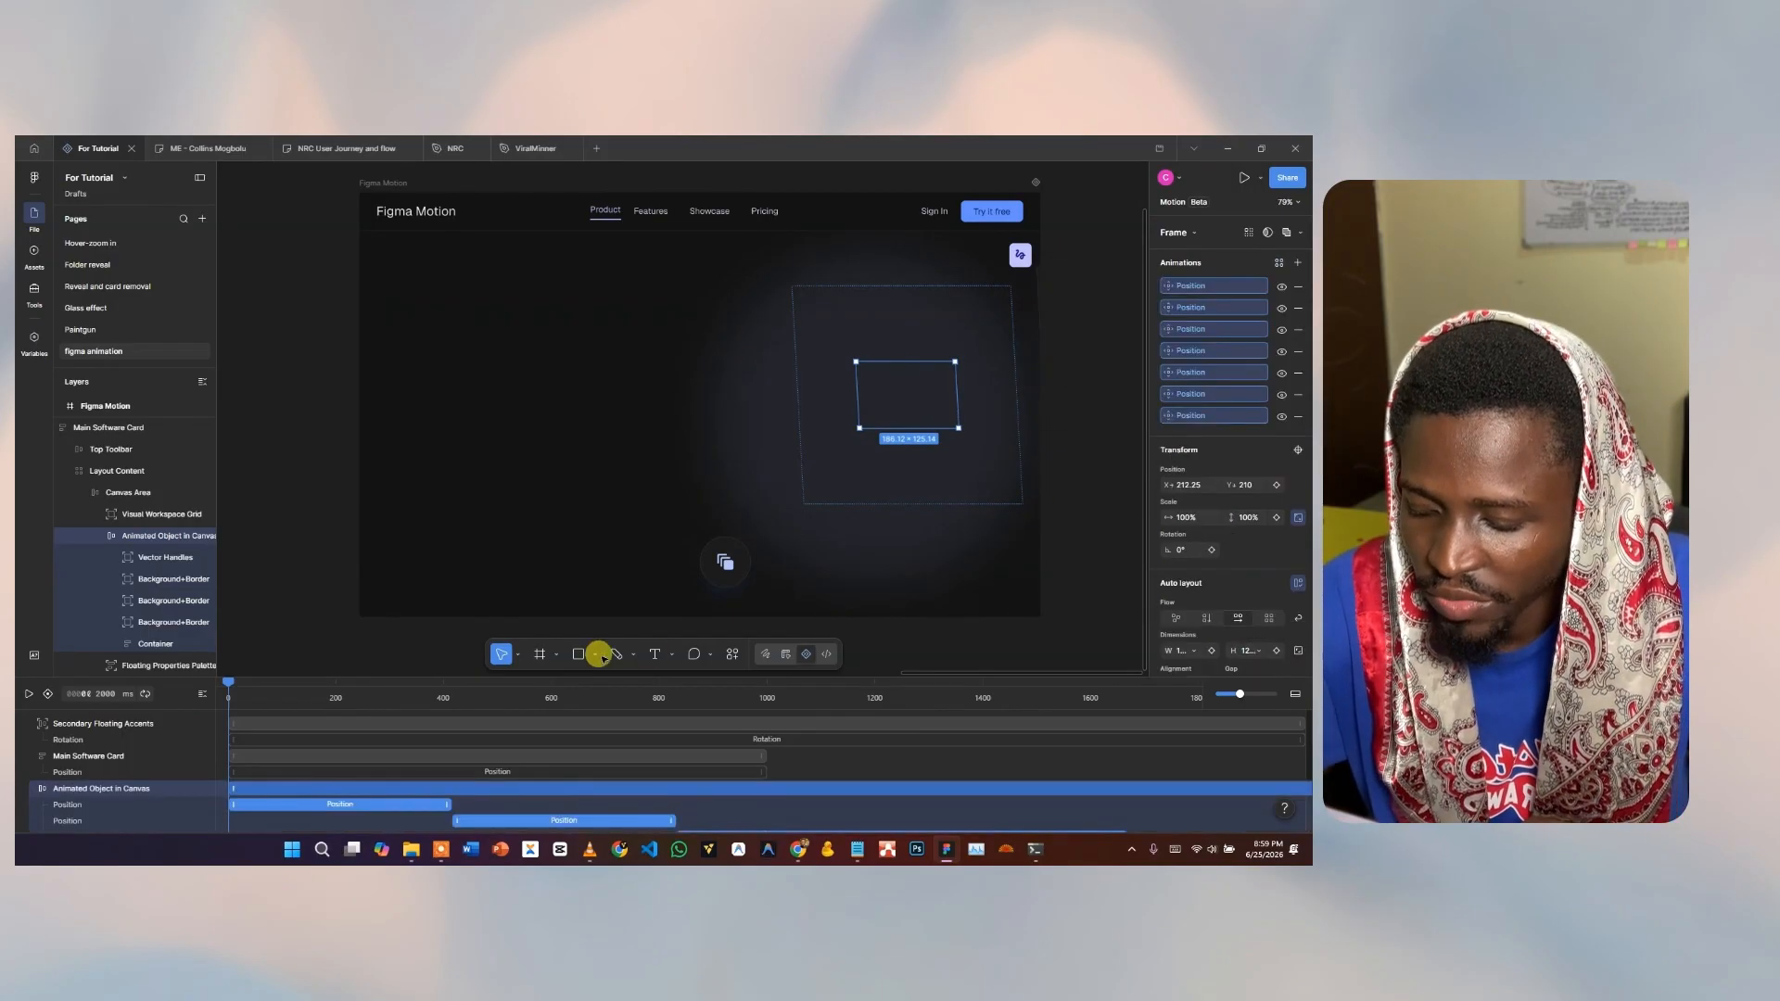
key(space)
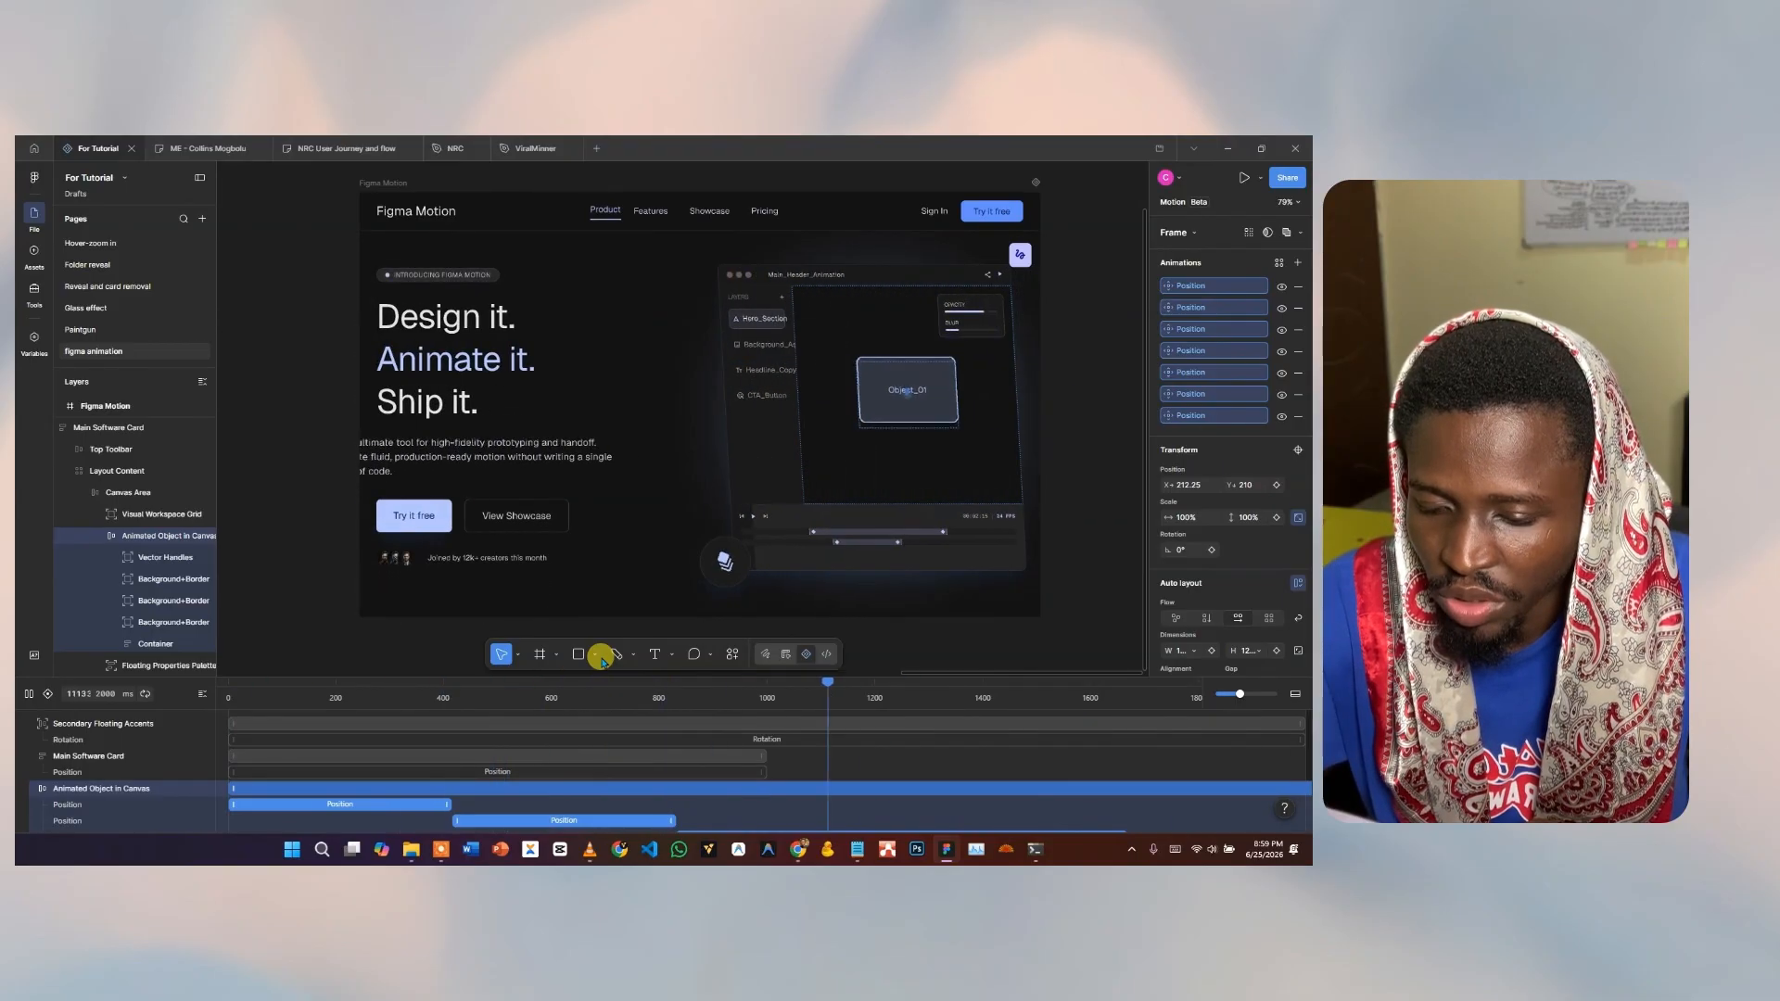
key(space)
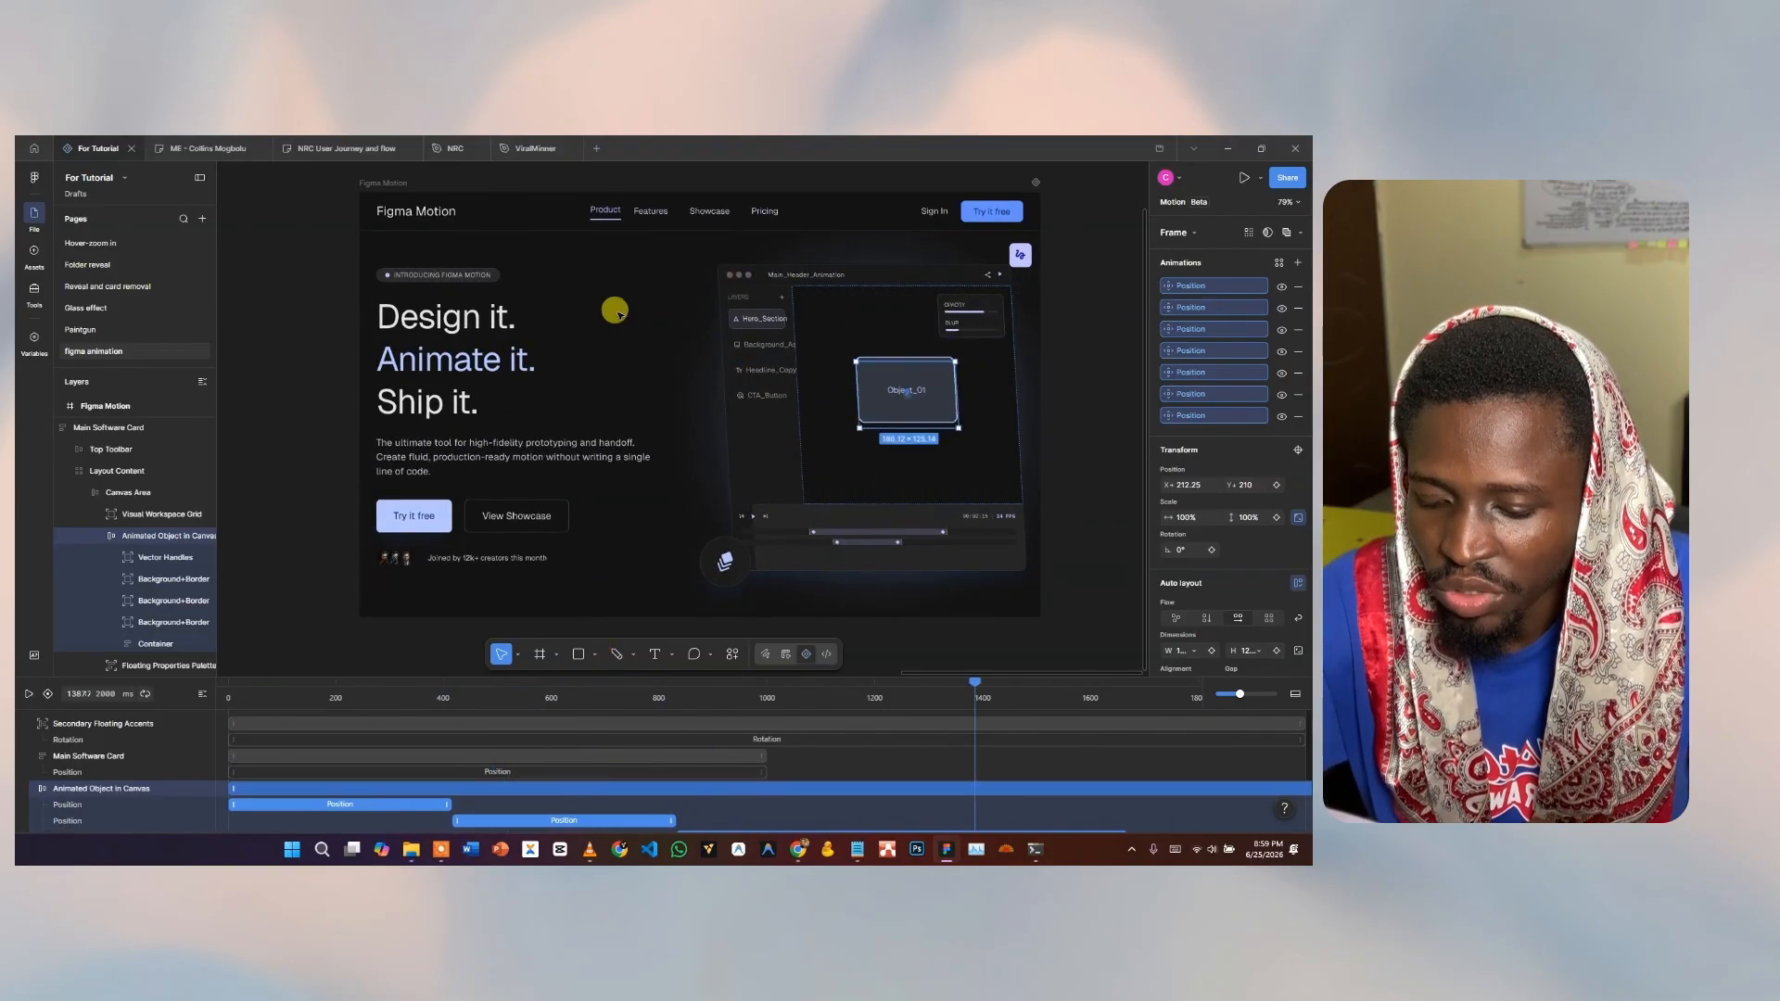
Select the Floating Properties Palette, search presets for 'float', and rewind the playhead.
click(967, 309)
click(1279, 264)
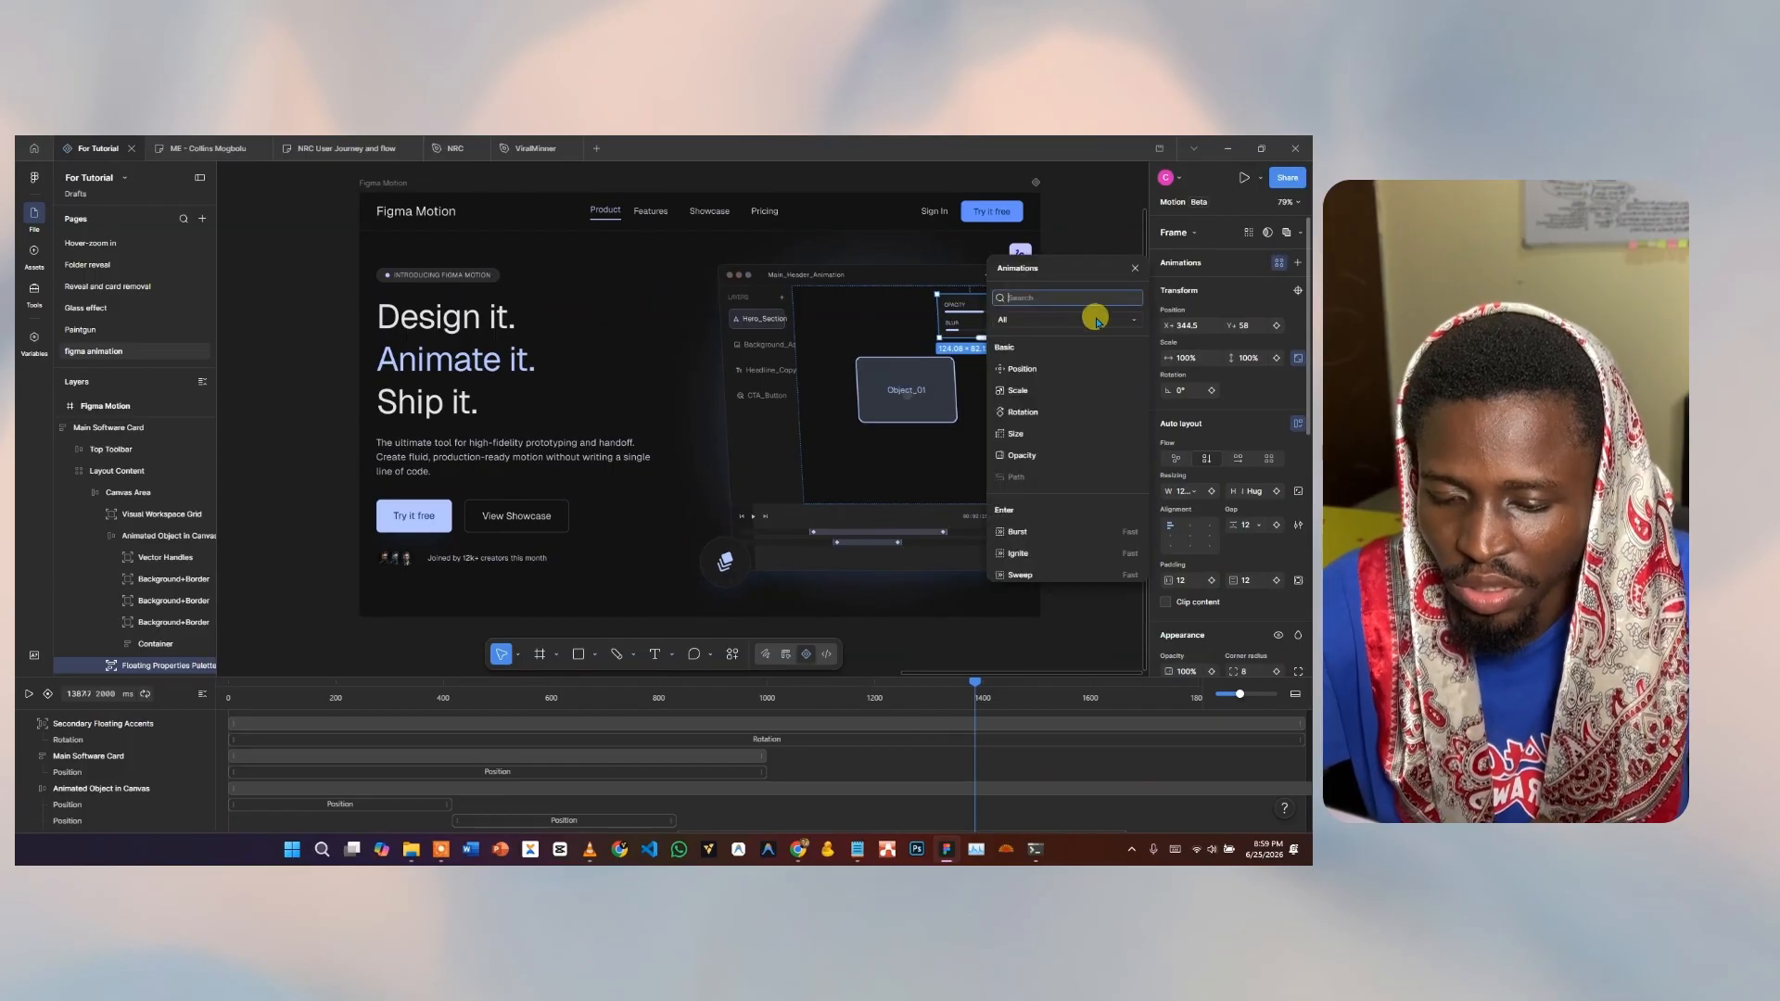
text(float)
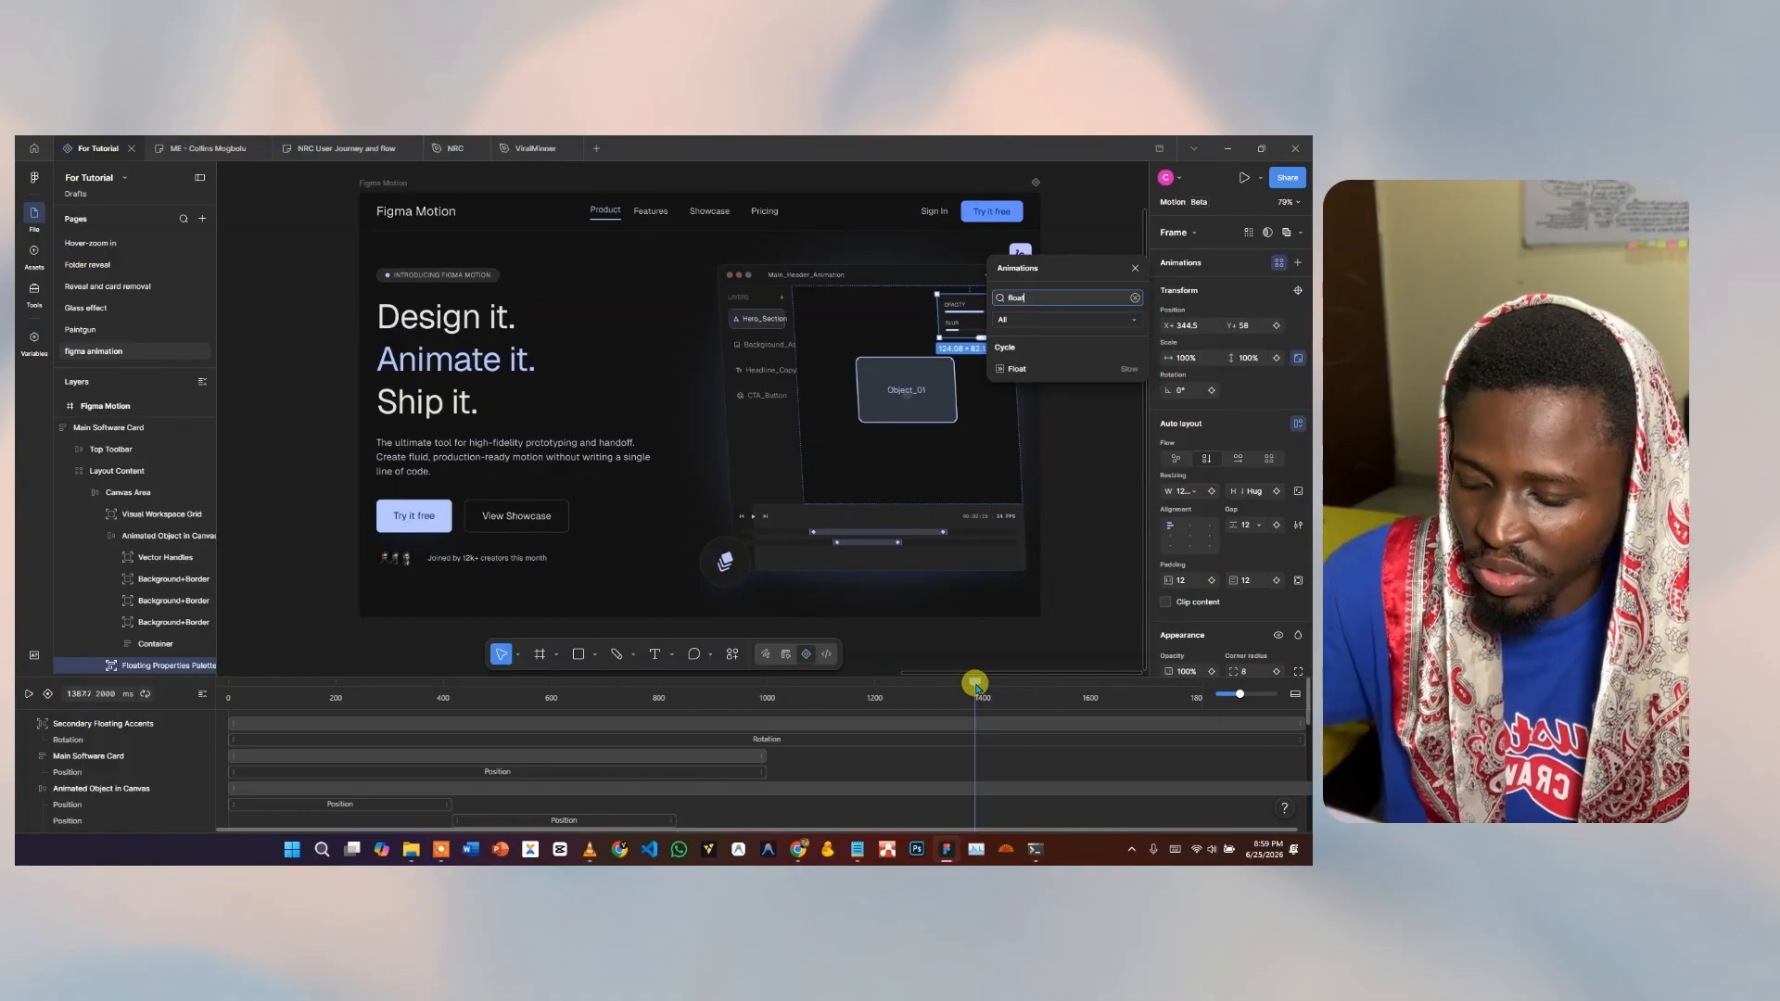
drag(974, 684, 198, 683)
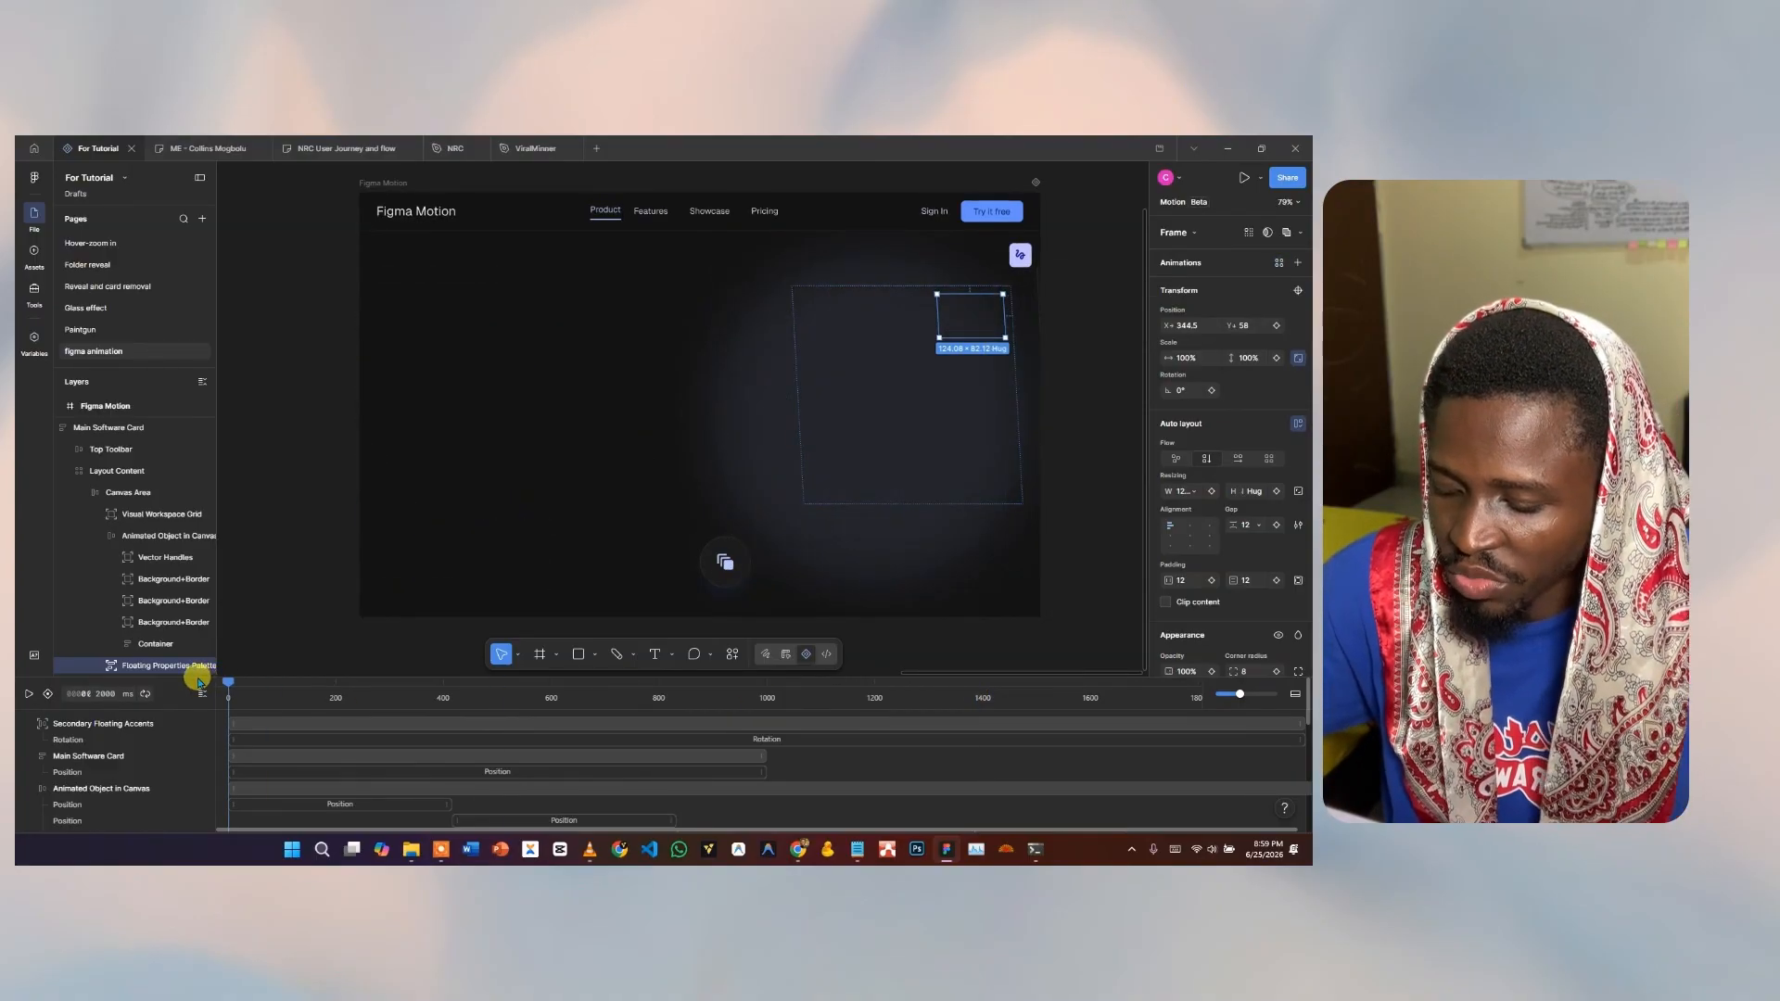
Apply Cycle Float to the palette, preview the hero, then select the accent icon.
click(1279, 264)
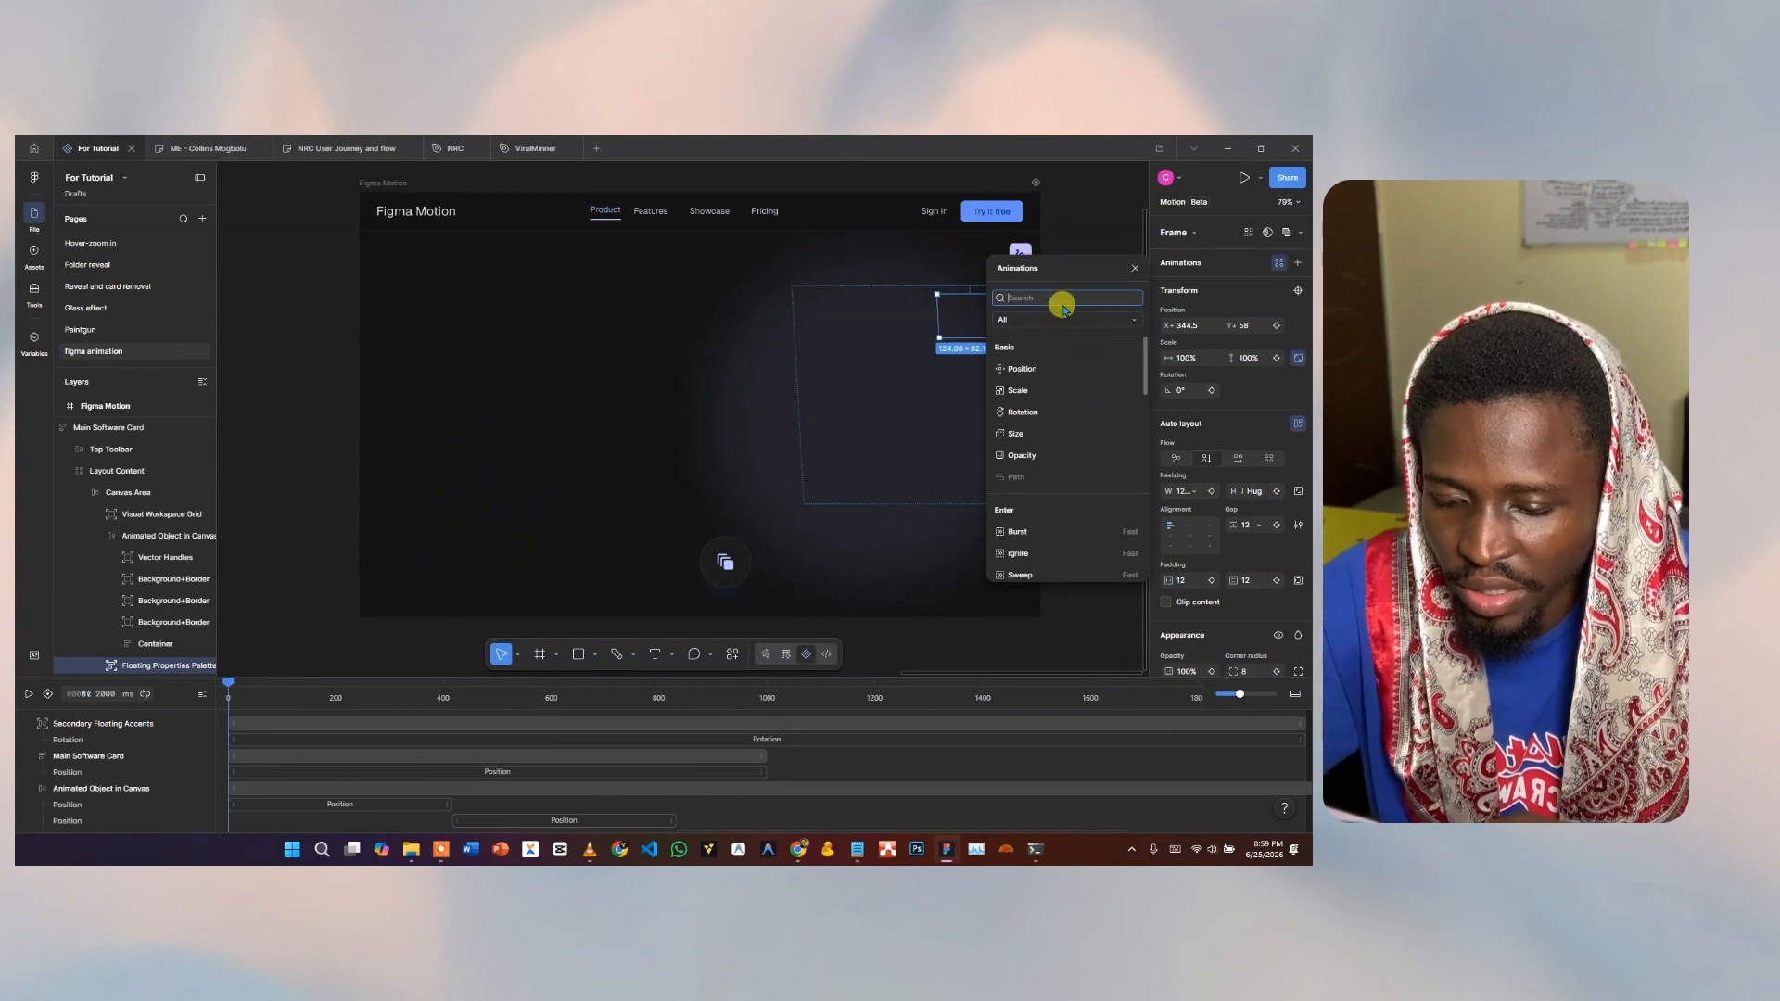
text(flo)
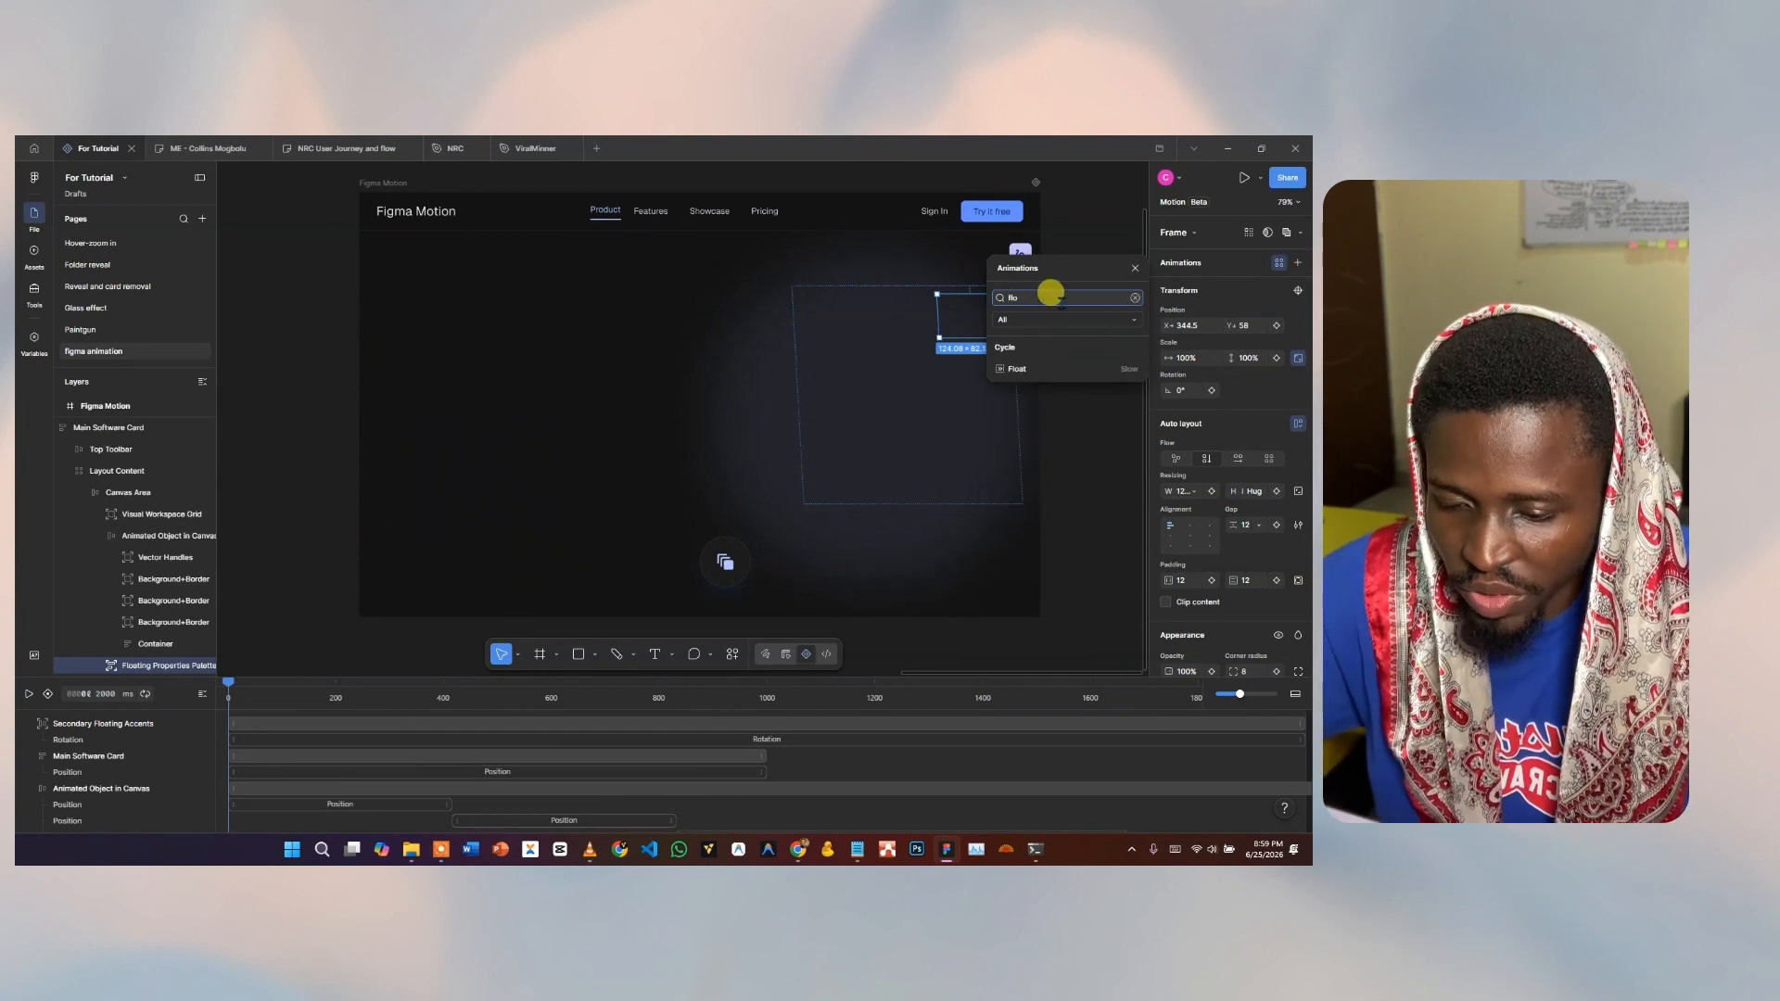
click(1024, 371)
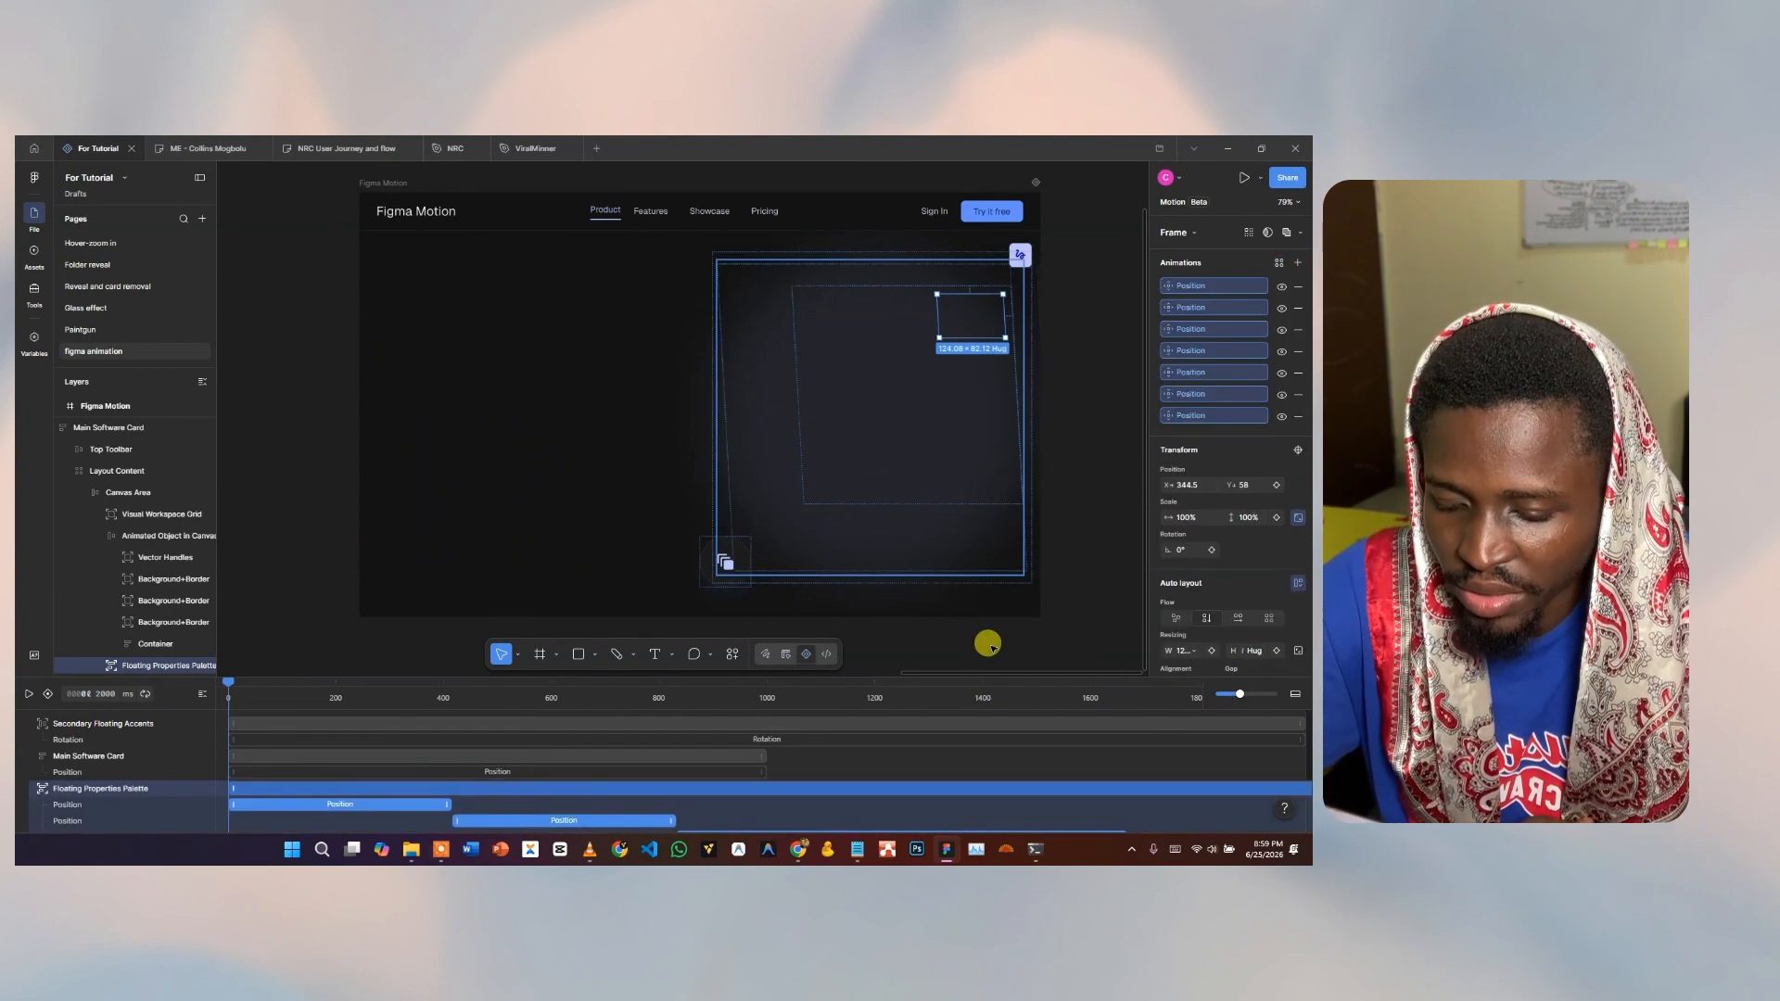
click(27, 695)
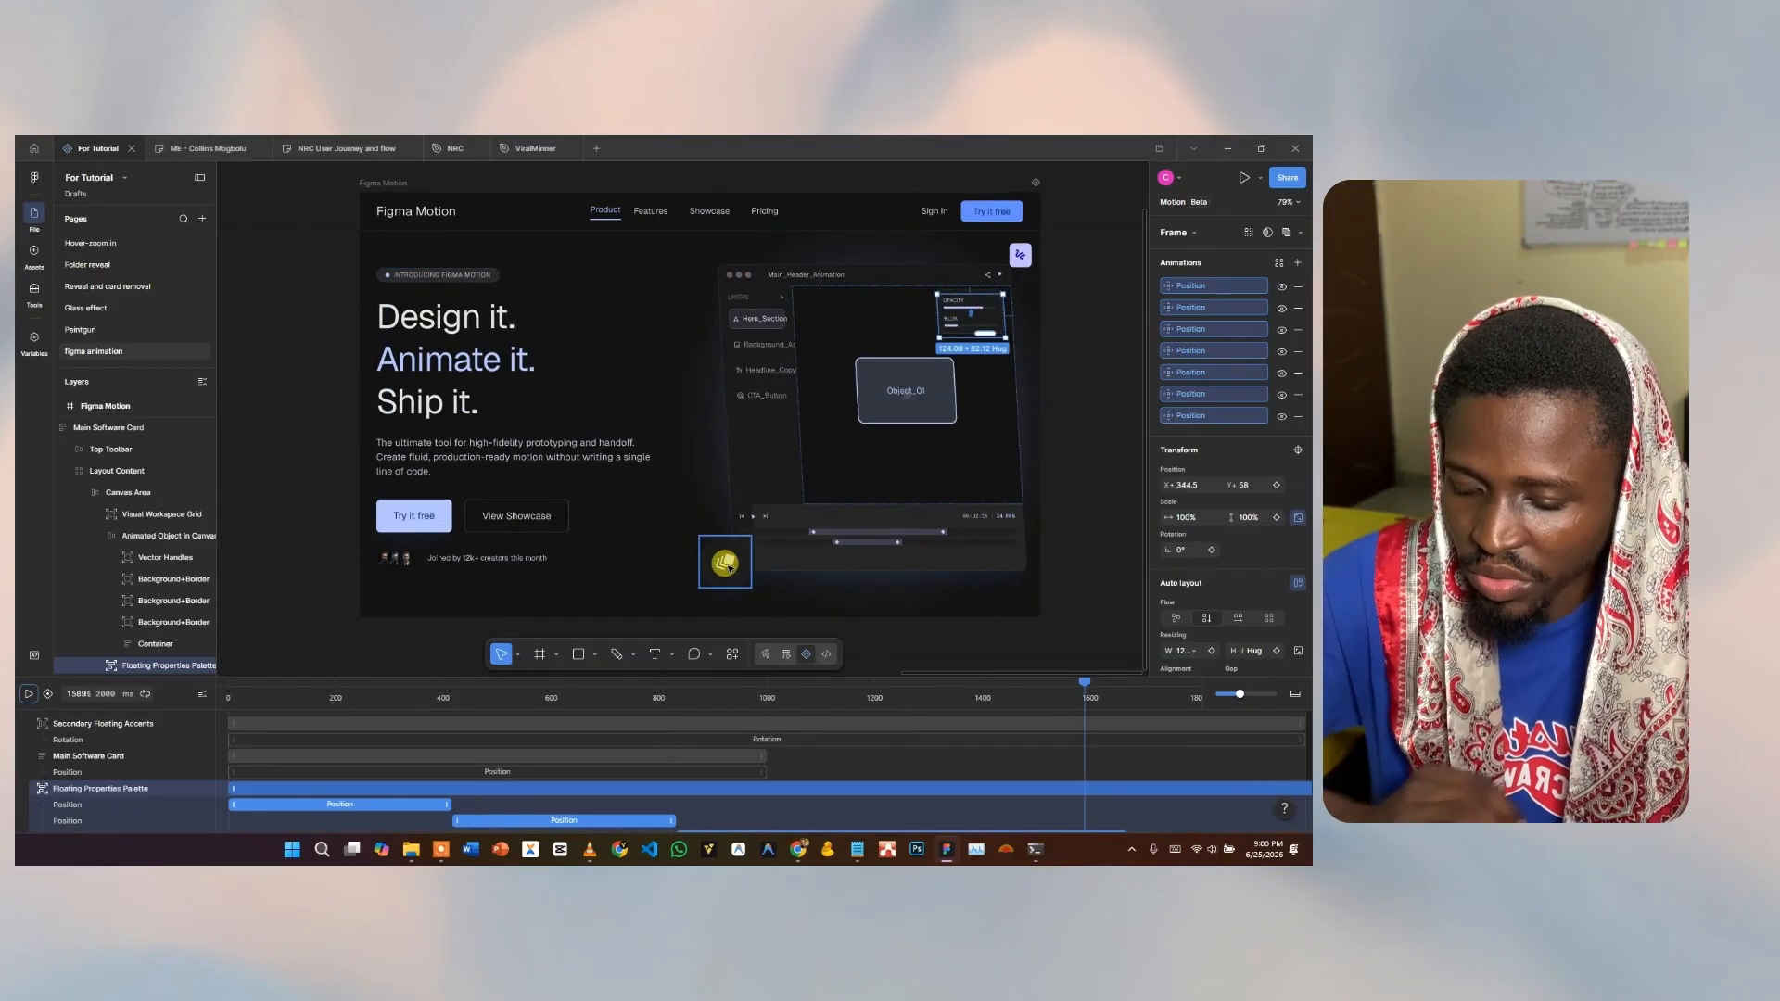
click(730, 567)
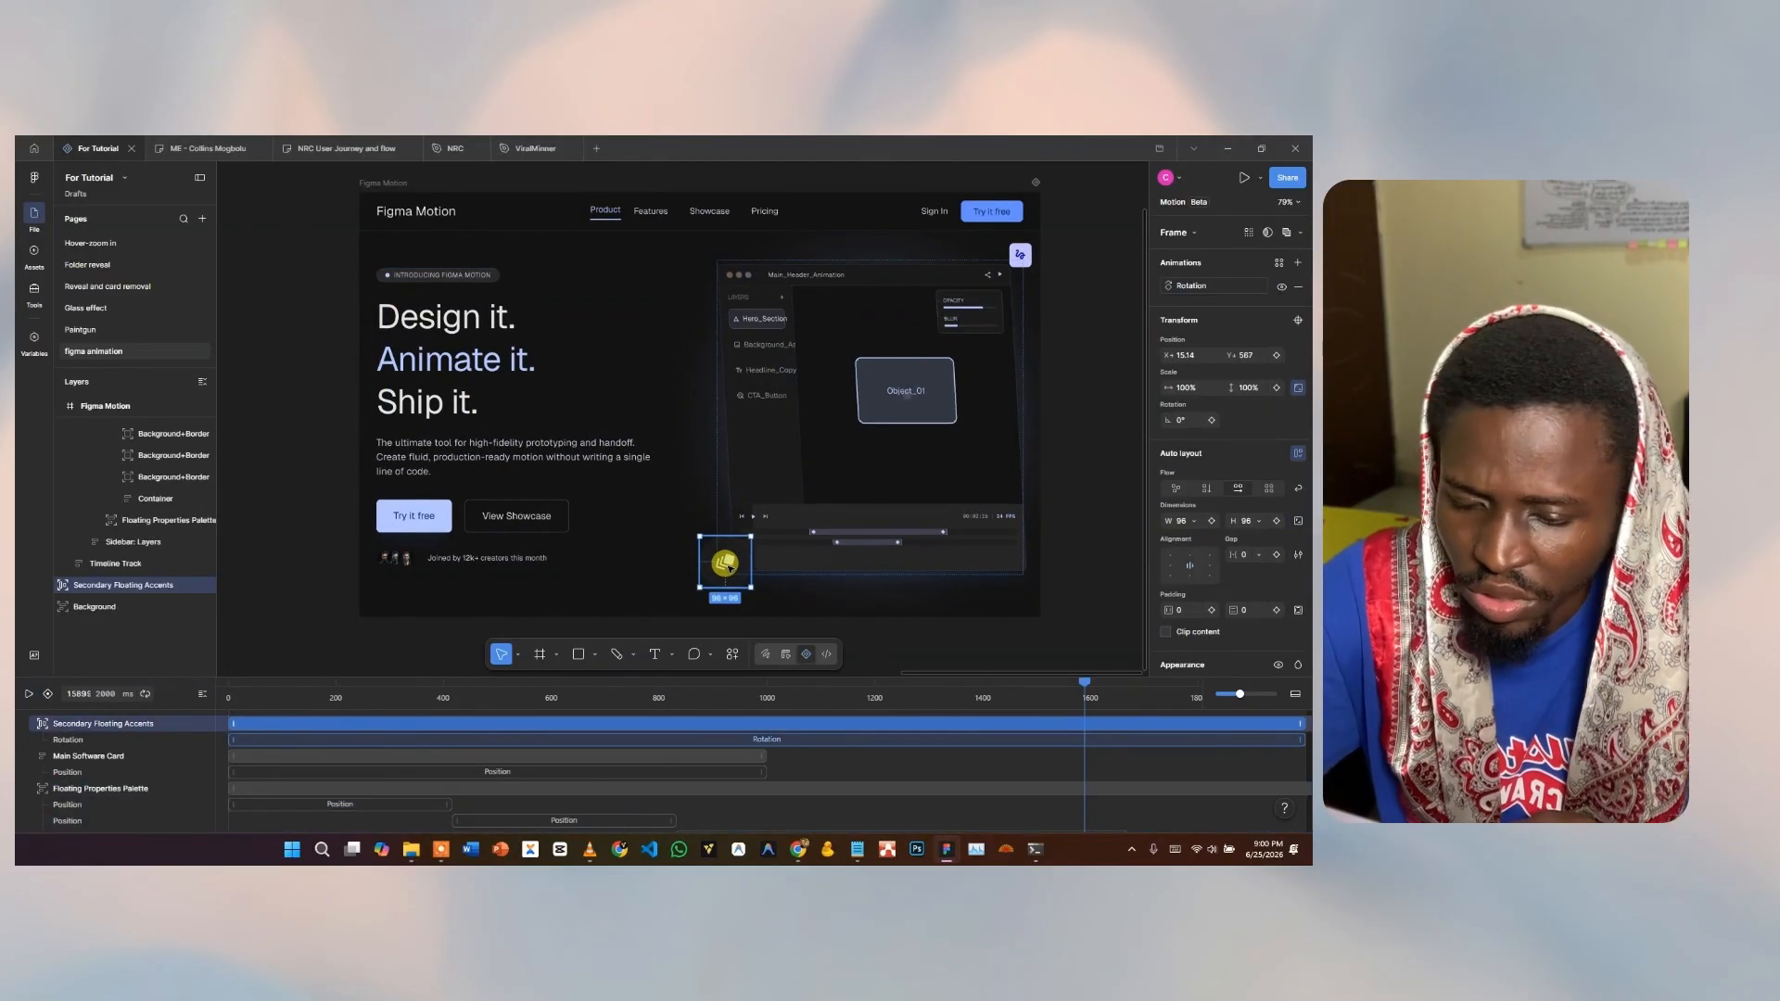
Add a Position slide-in from the right to the accent icon and edit its distance.
click(1295, 266)
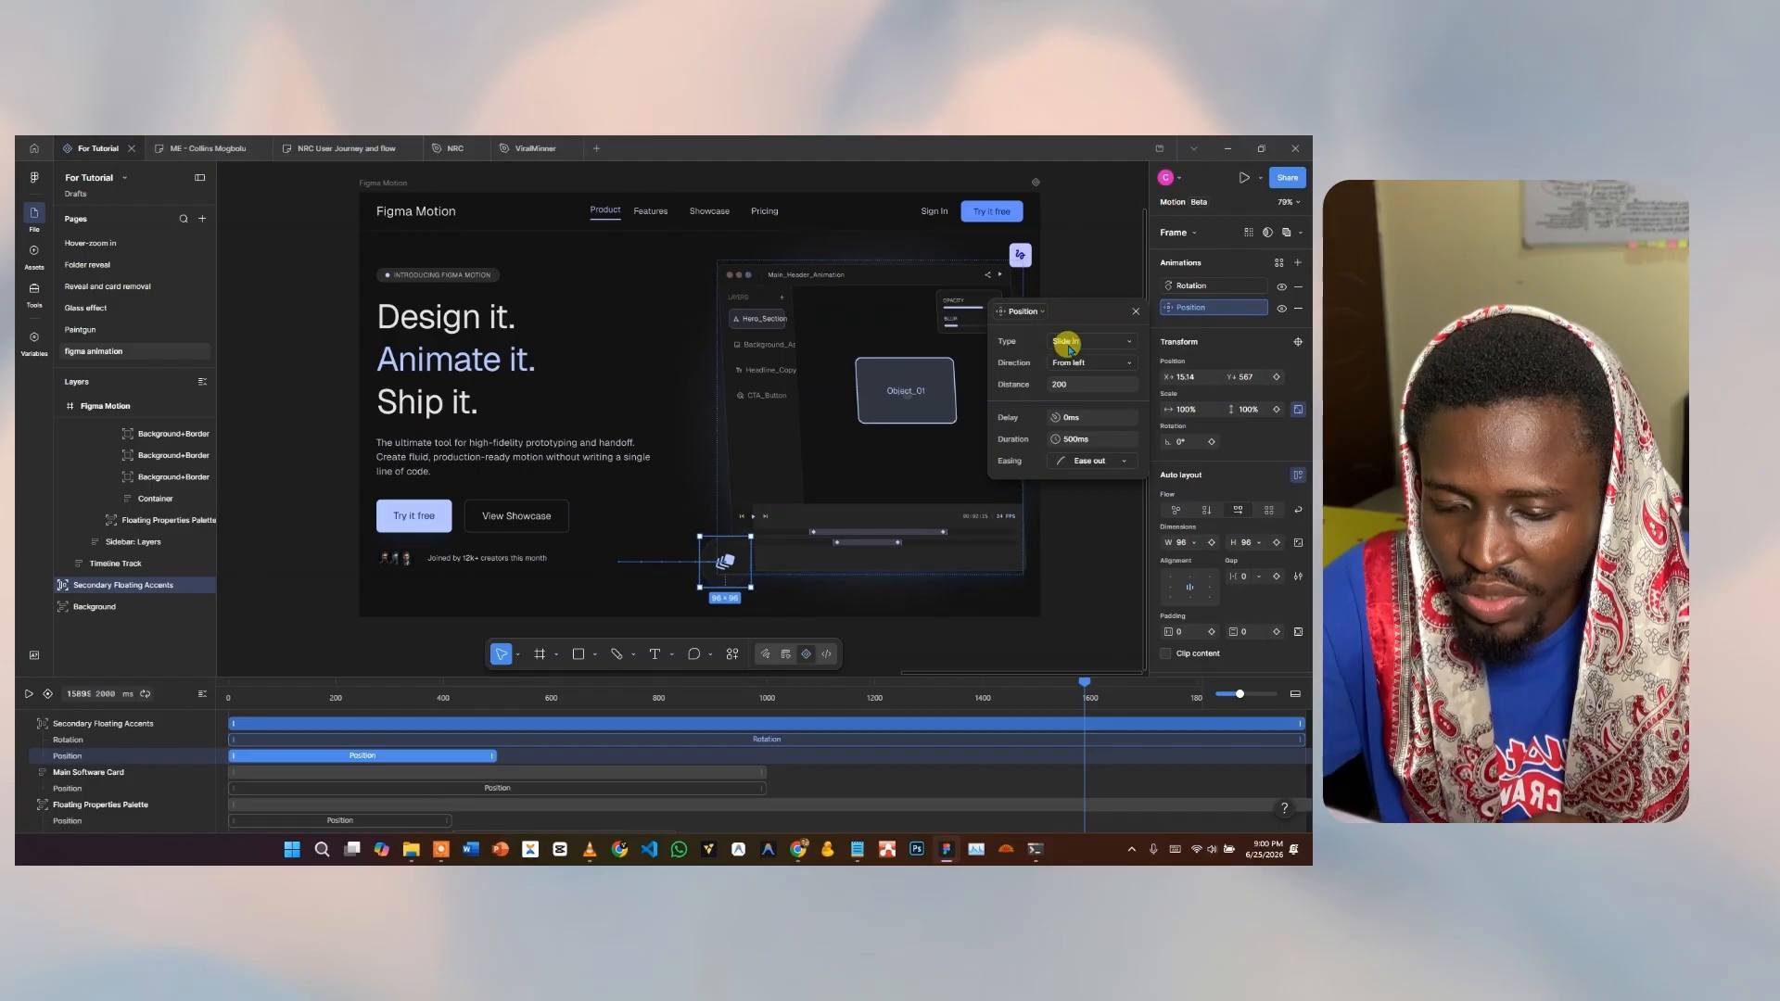
click(1070, 365)
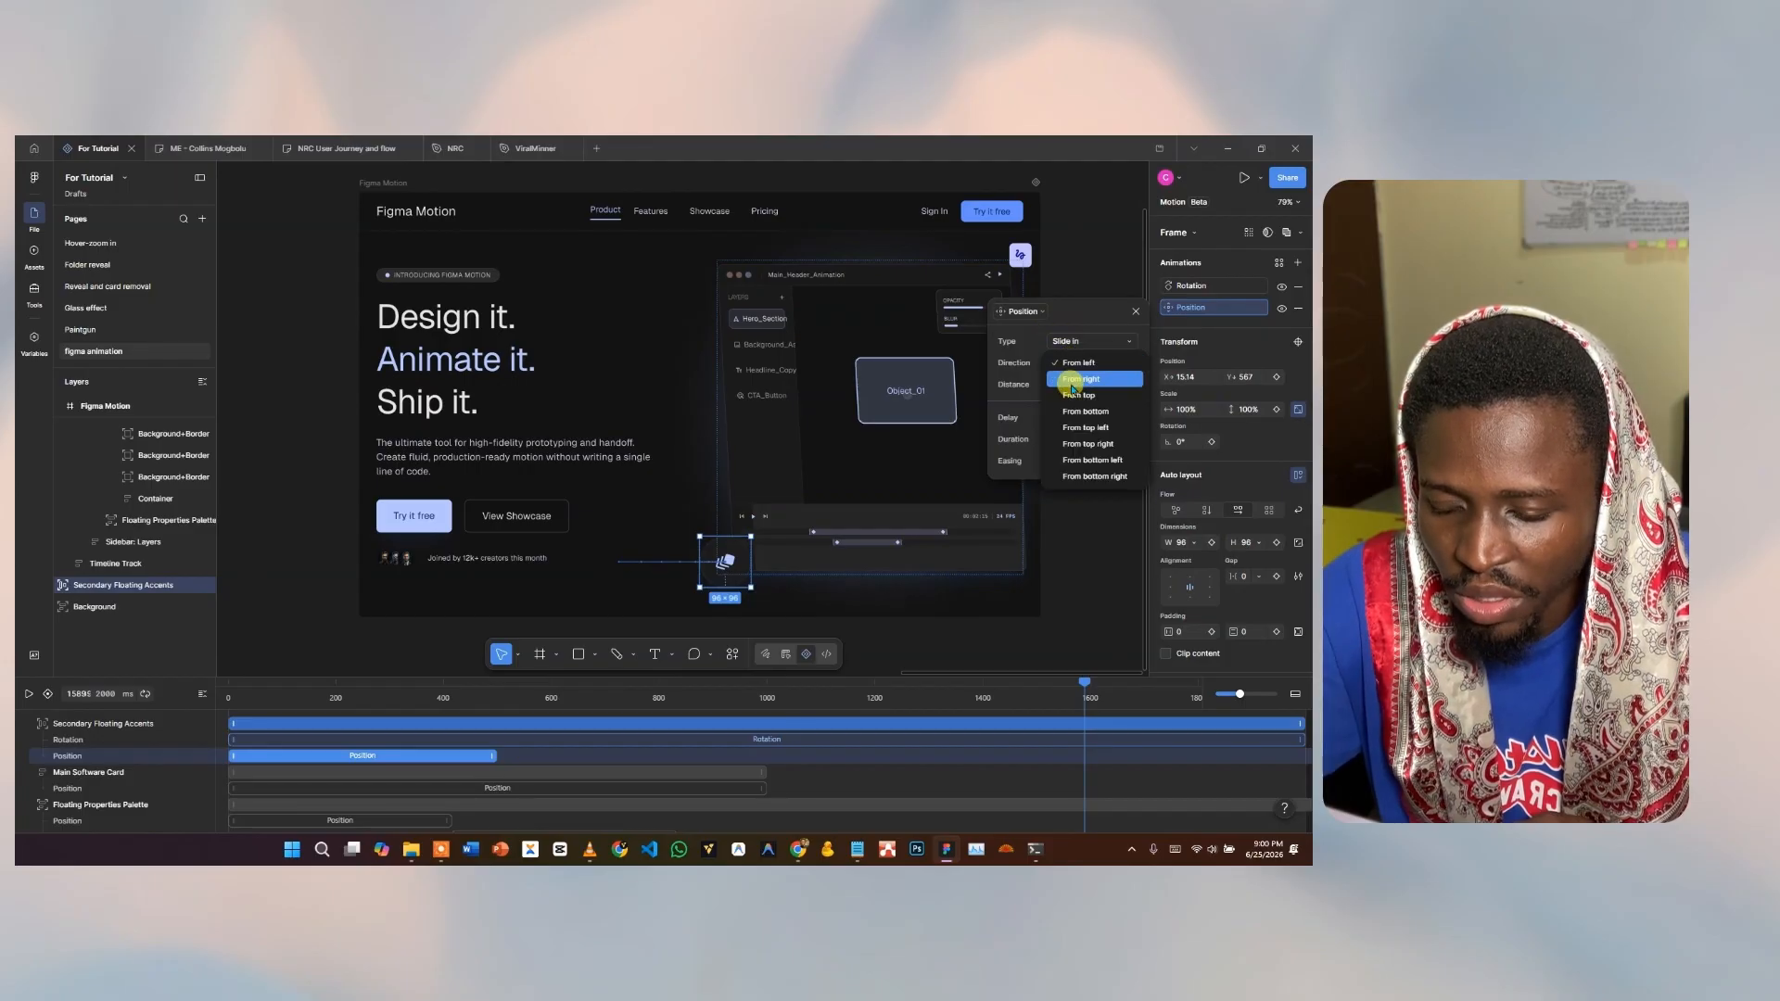
click(1072, 380)
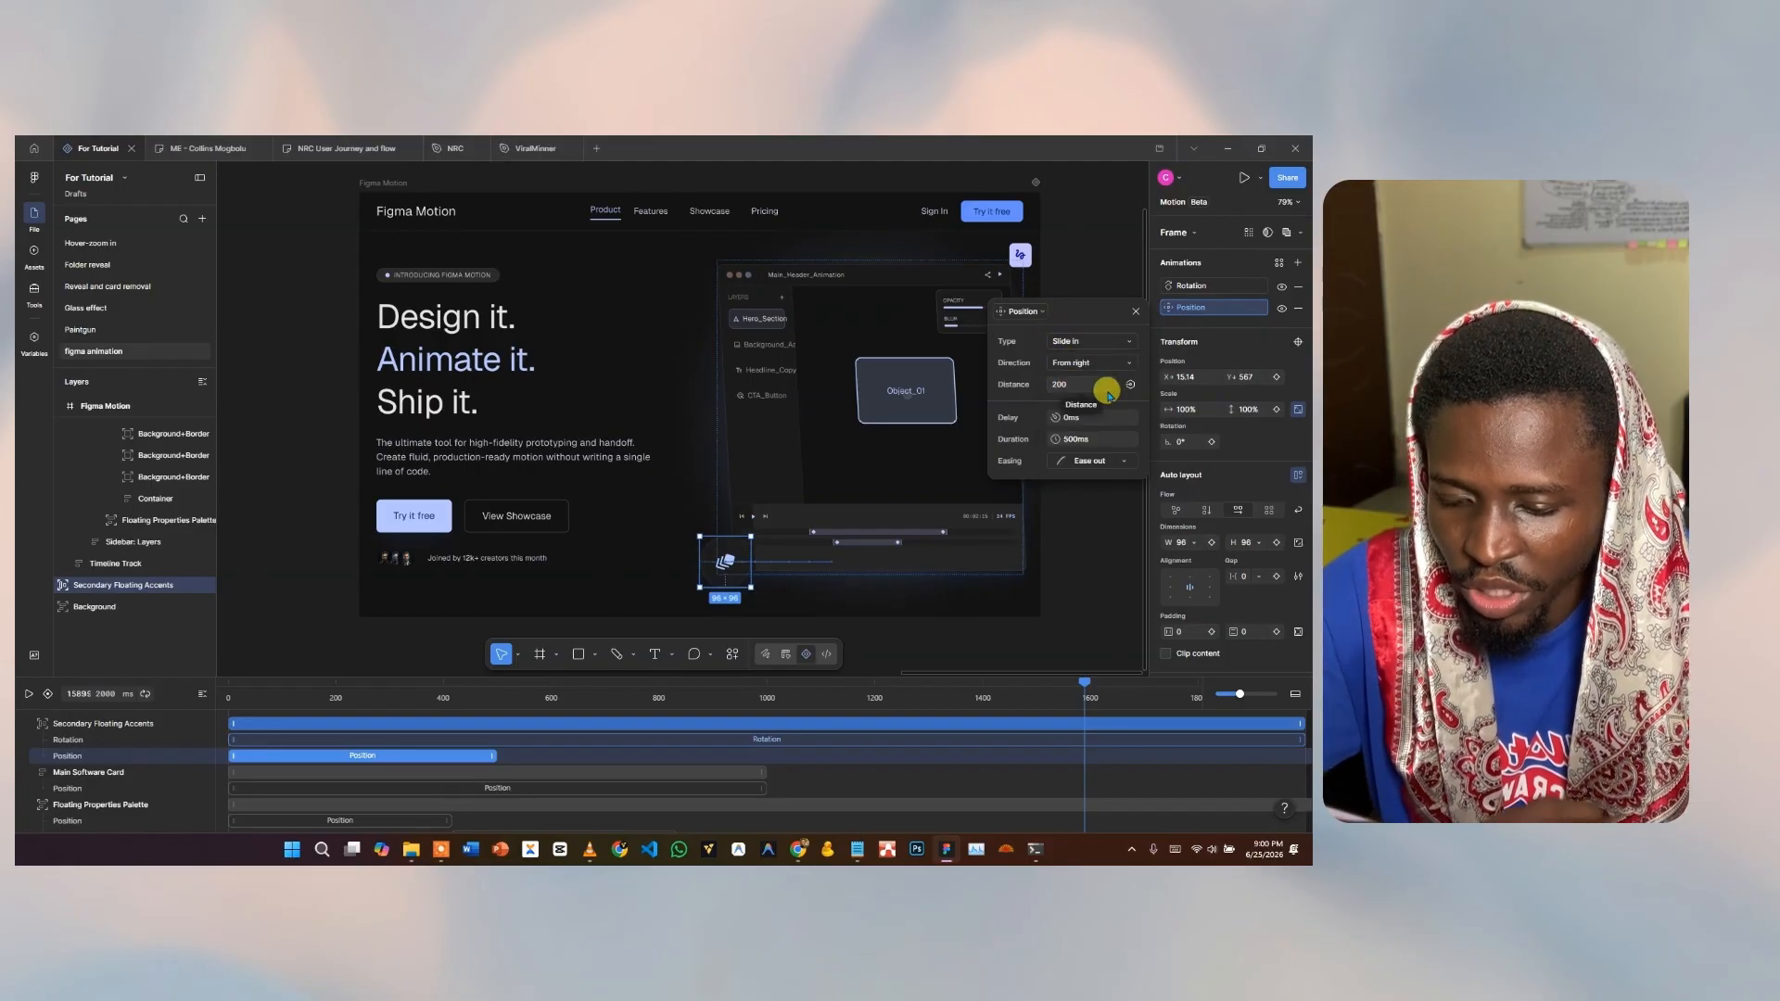
click(1106, 387)
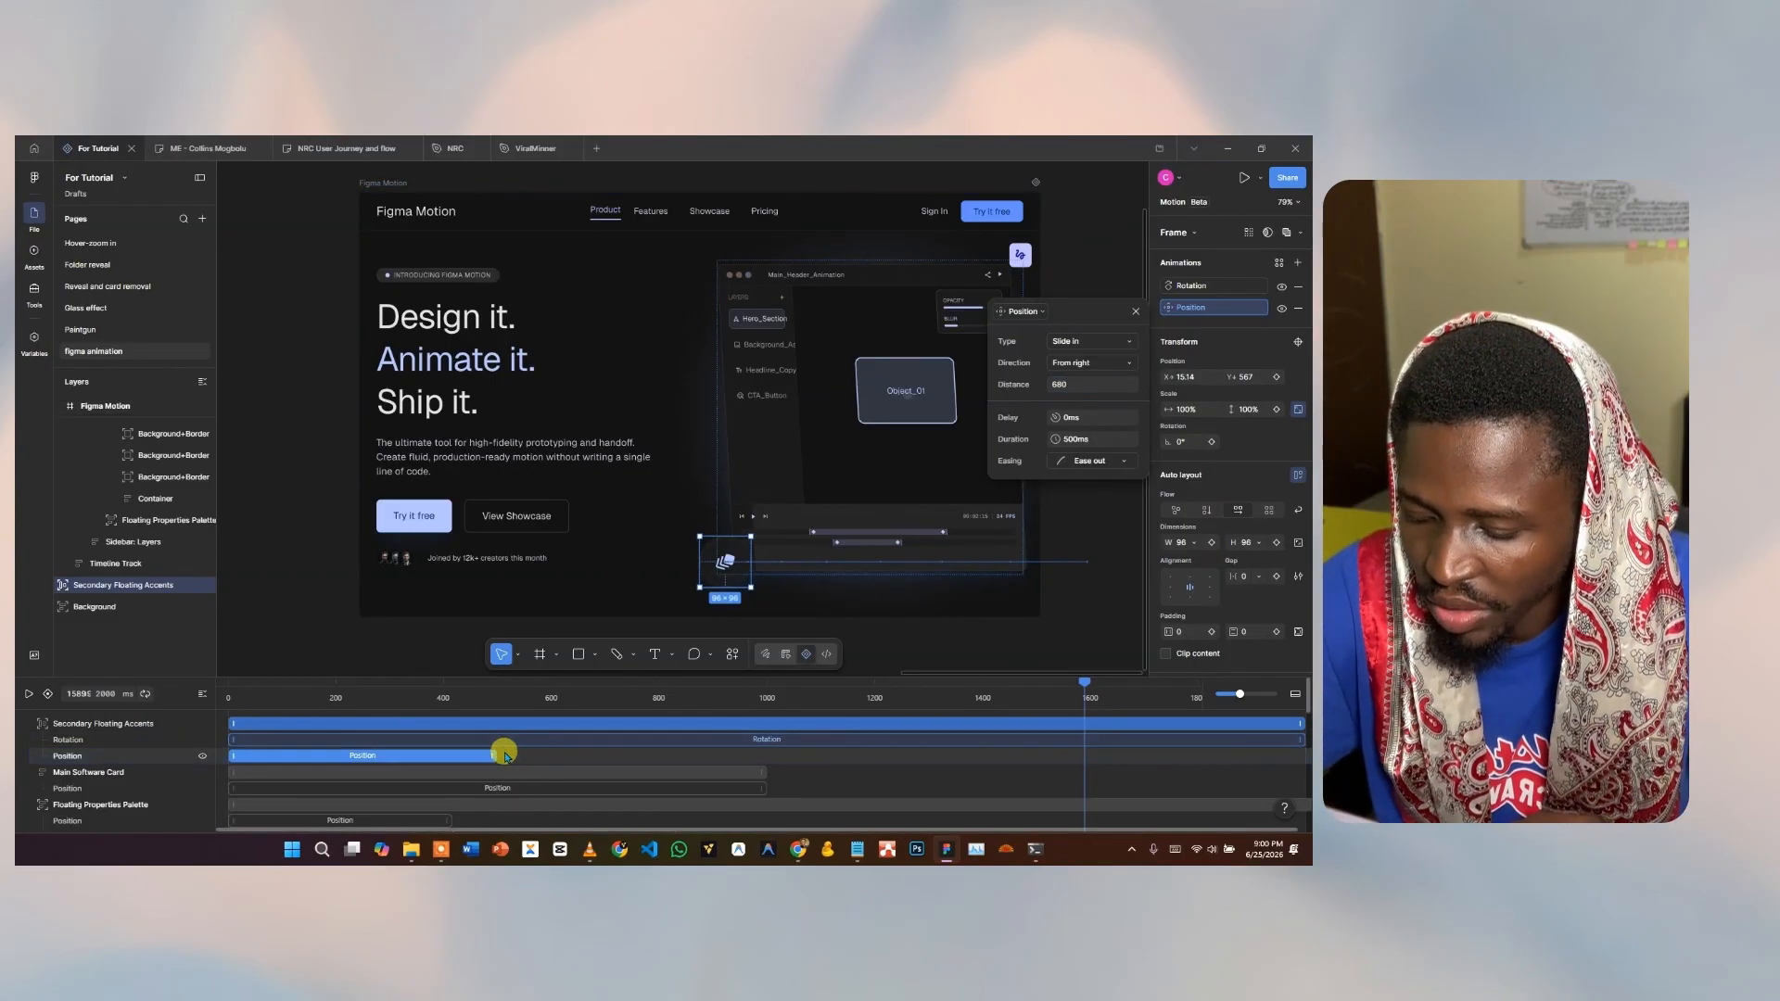
Stretch the accent's slide-in to about 1000 ms and rewind the playhead to 0.
drag(496, 755, 765, 749)
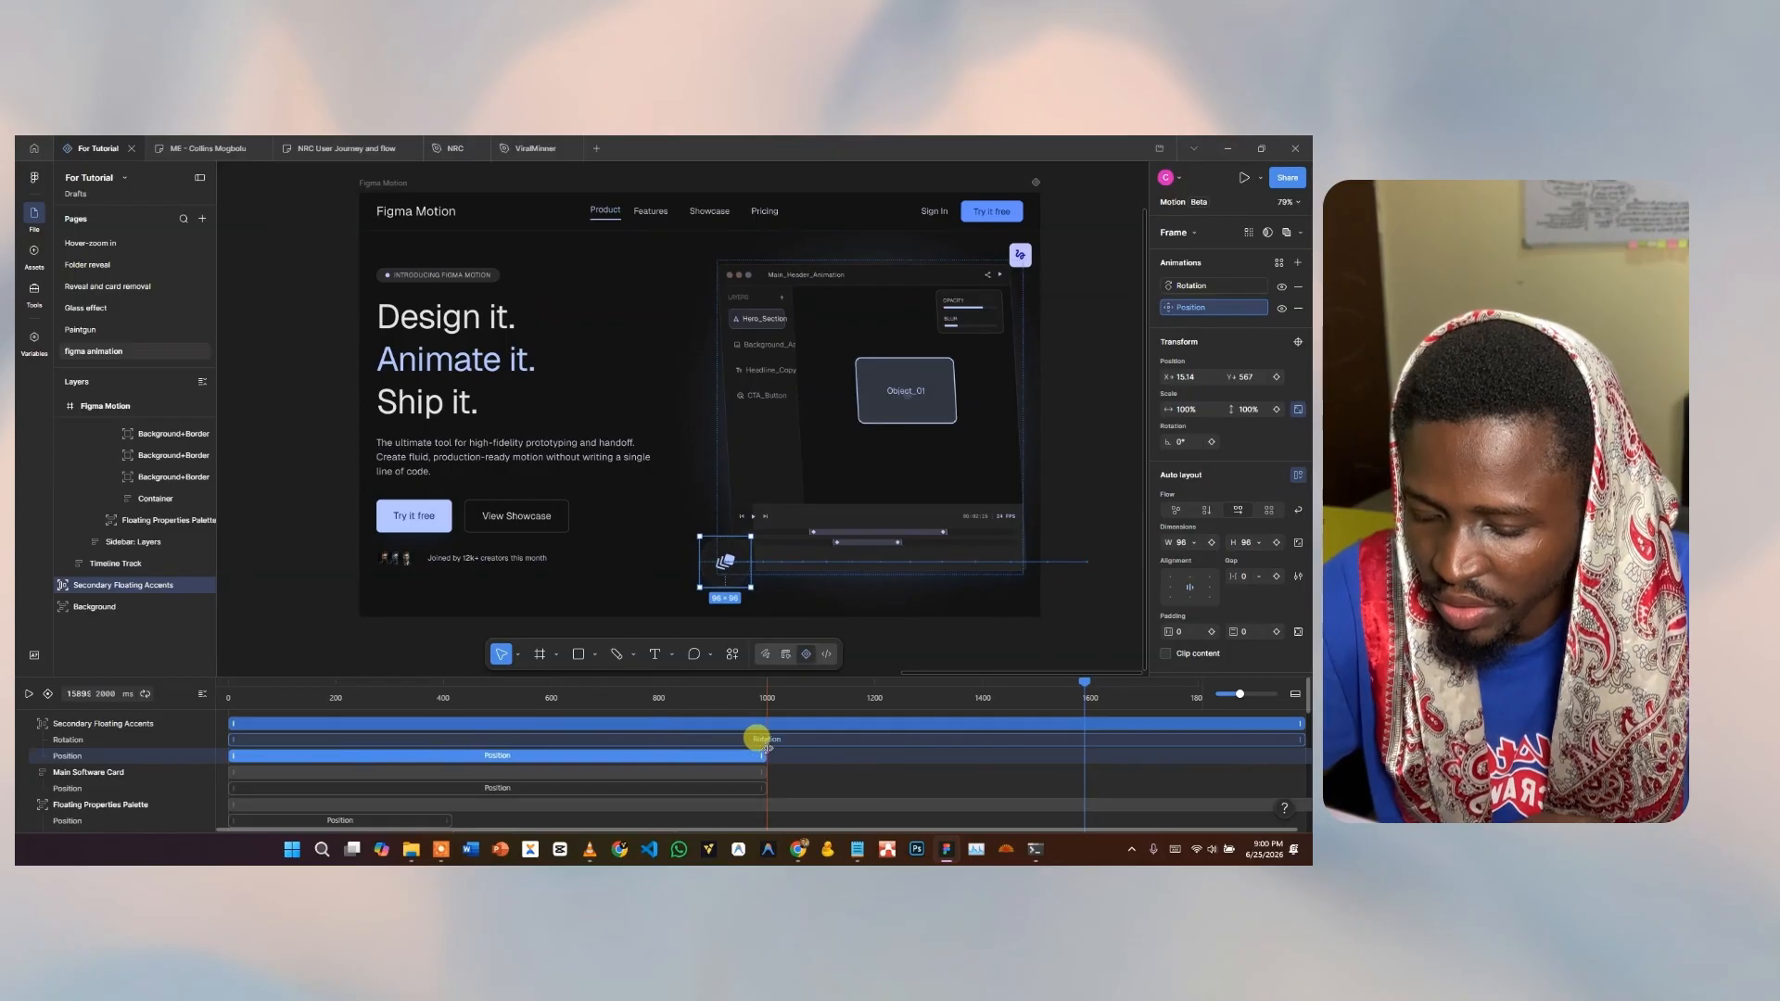
click(251, 697)
drag(249, 687, 186, 689)
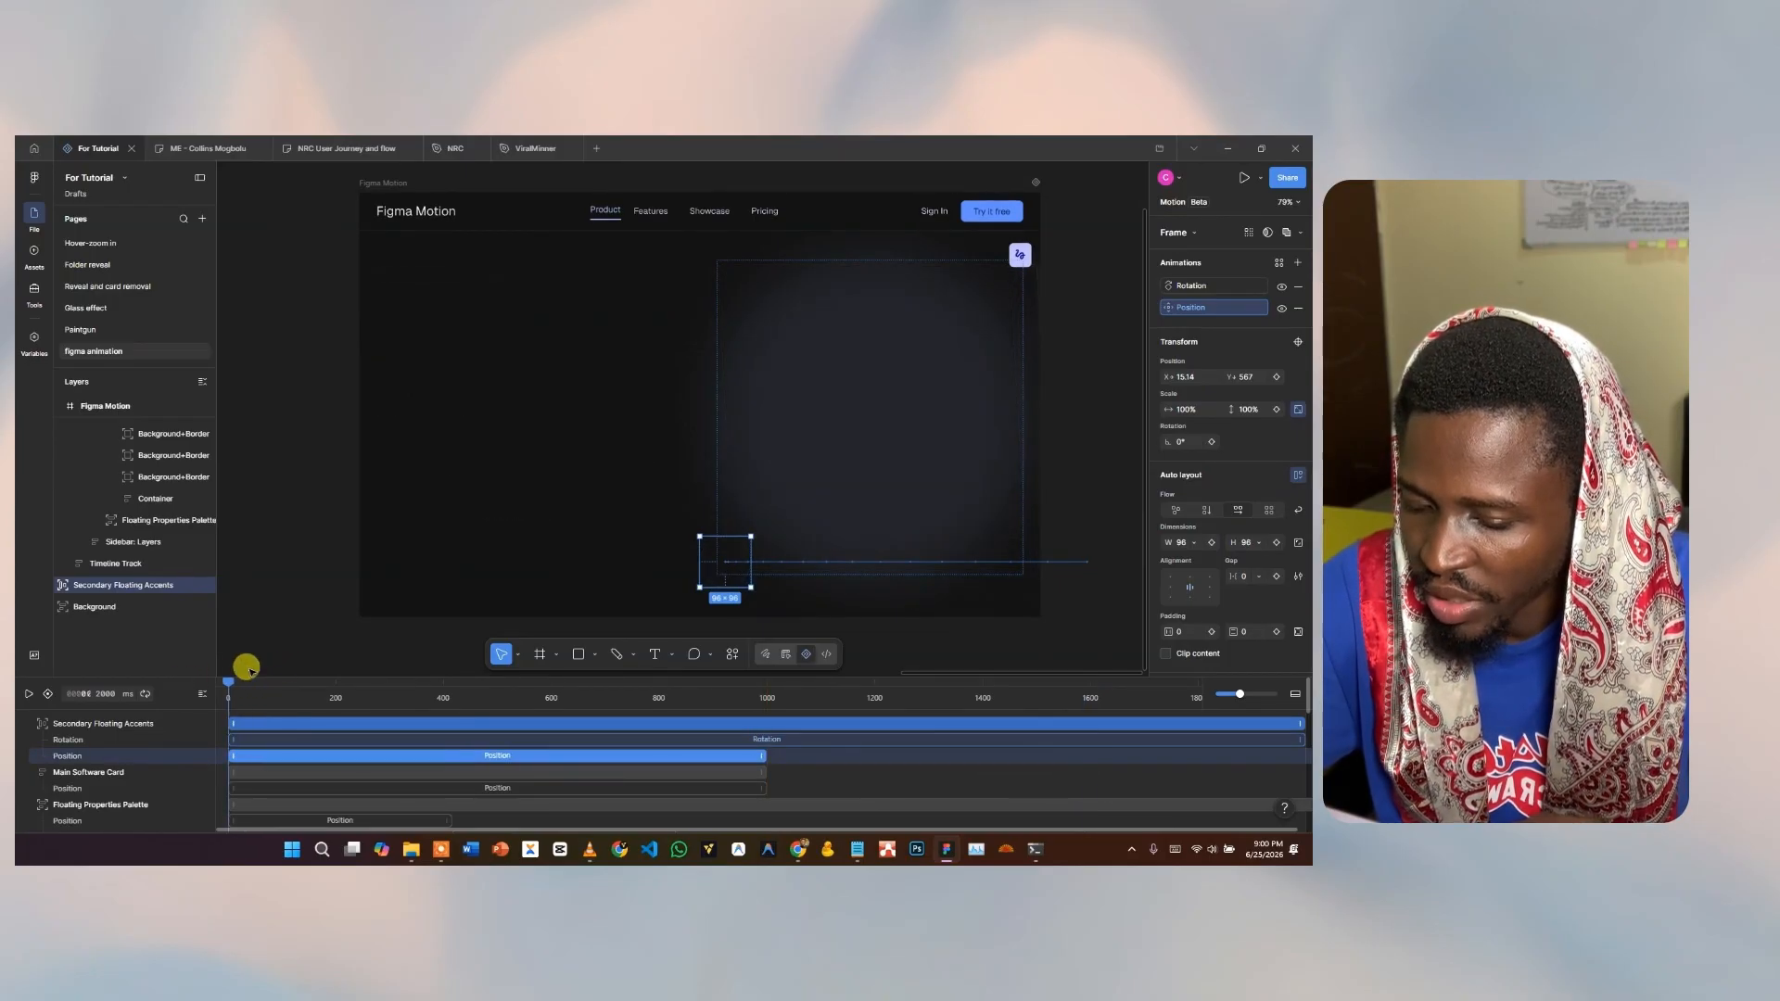
key(space)
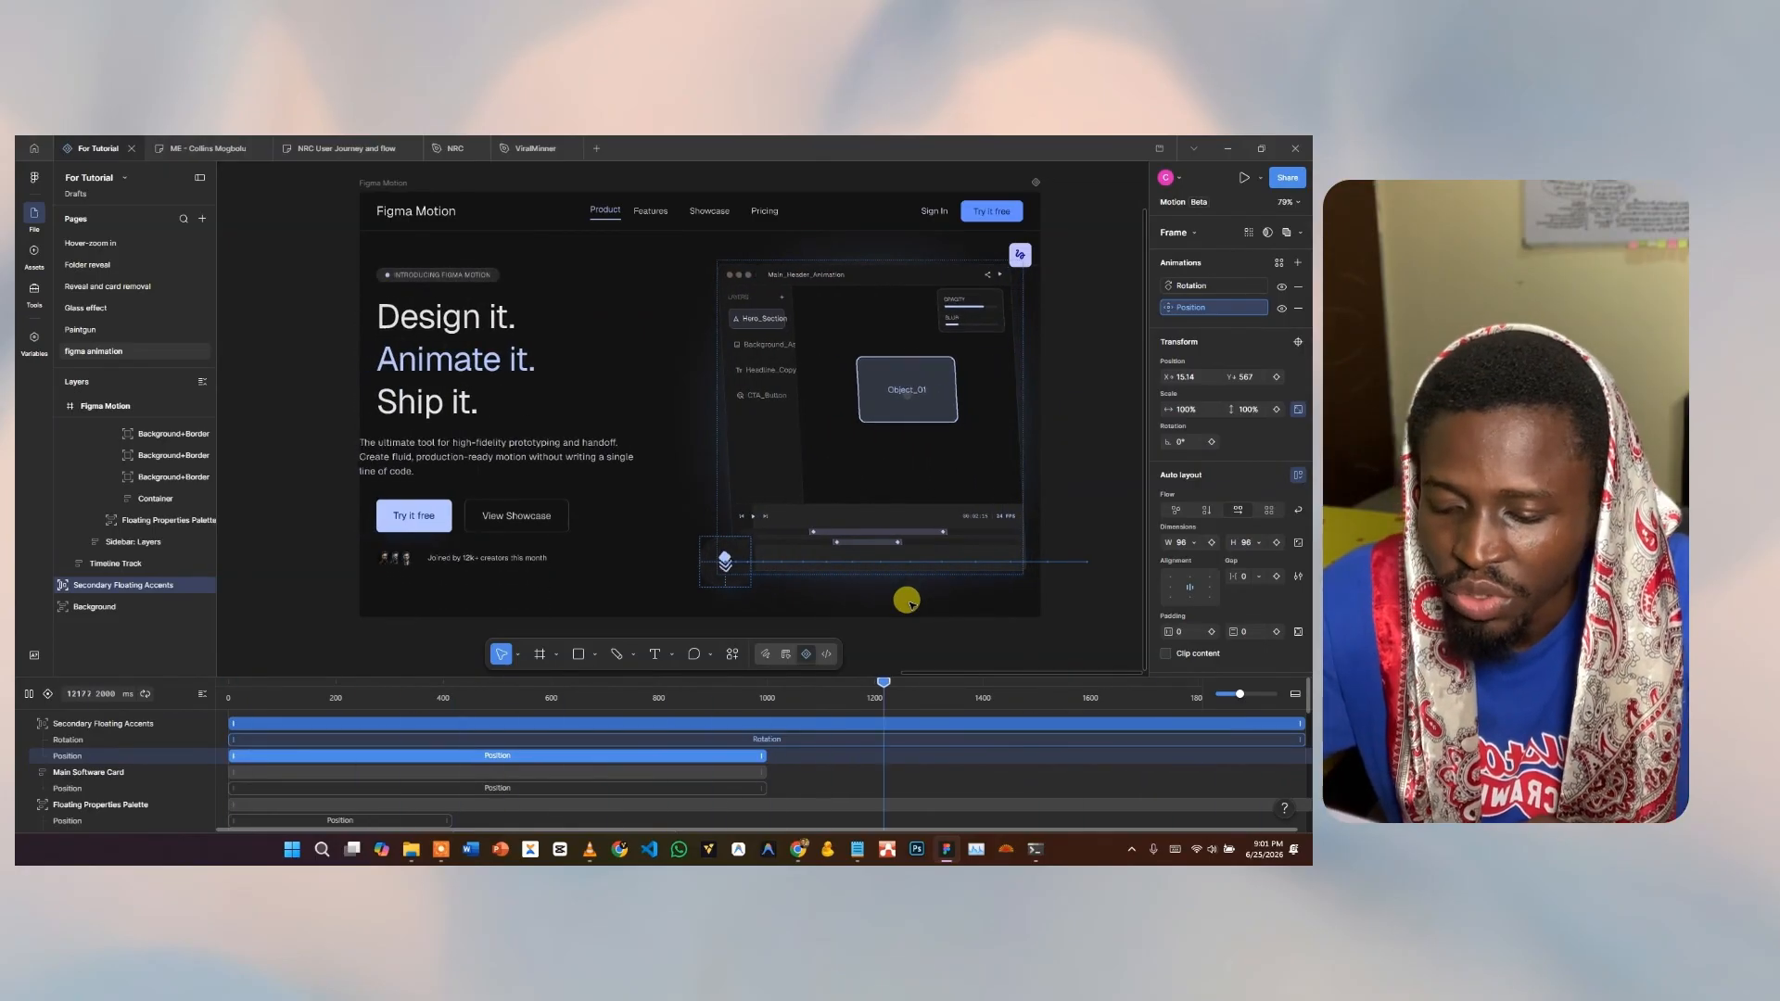
key(space)
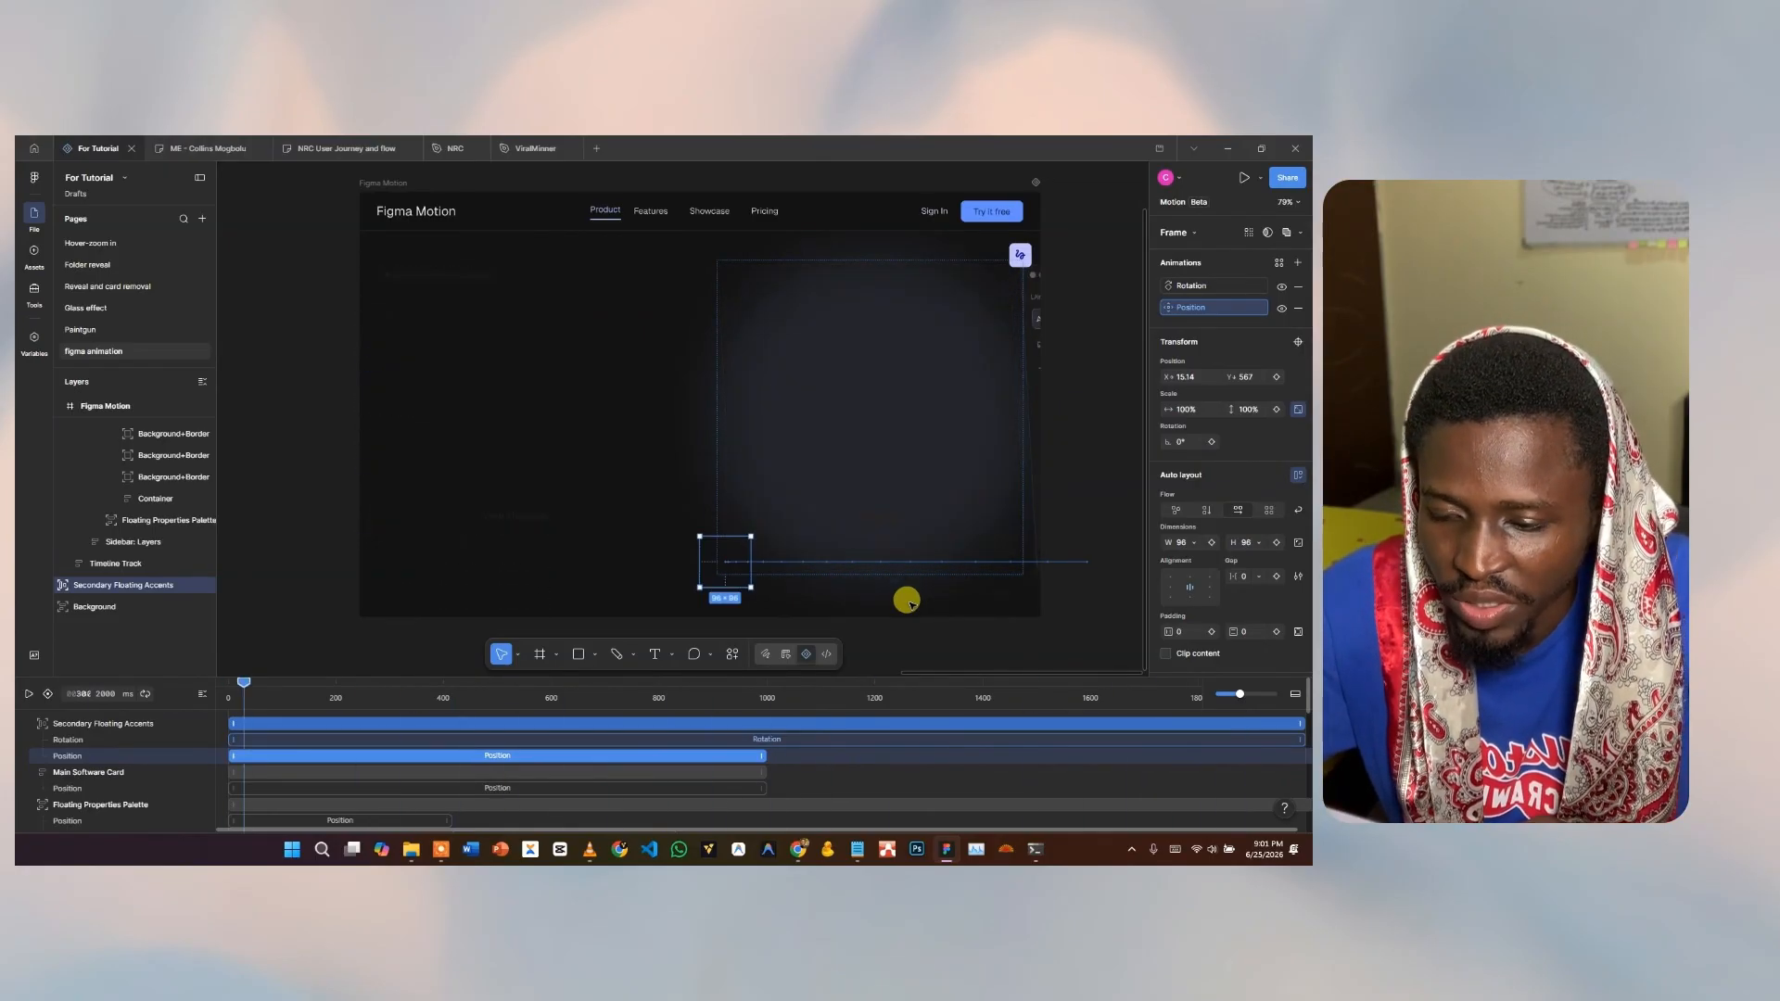
Export the whole Figma Motion frame as an MP4 at 1x, High quality, 30 fps.
click(783, 586)
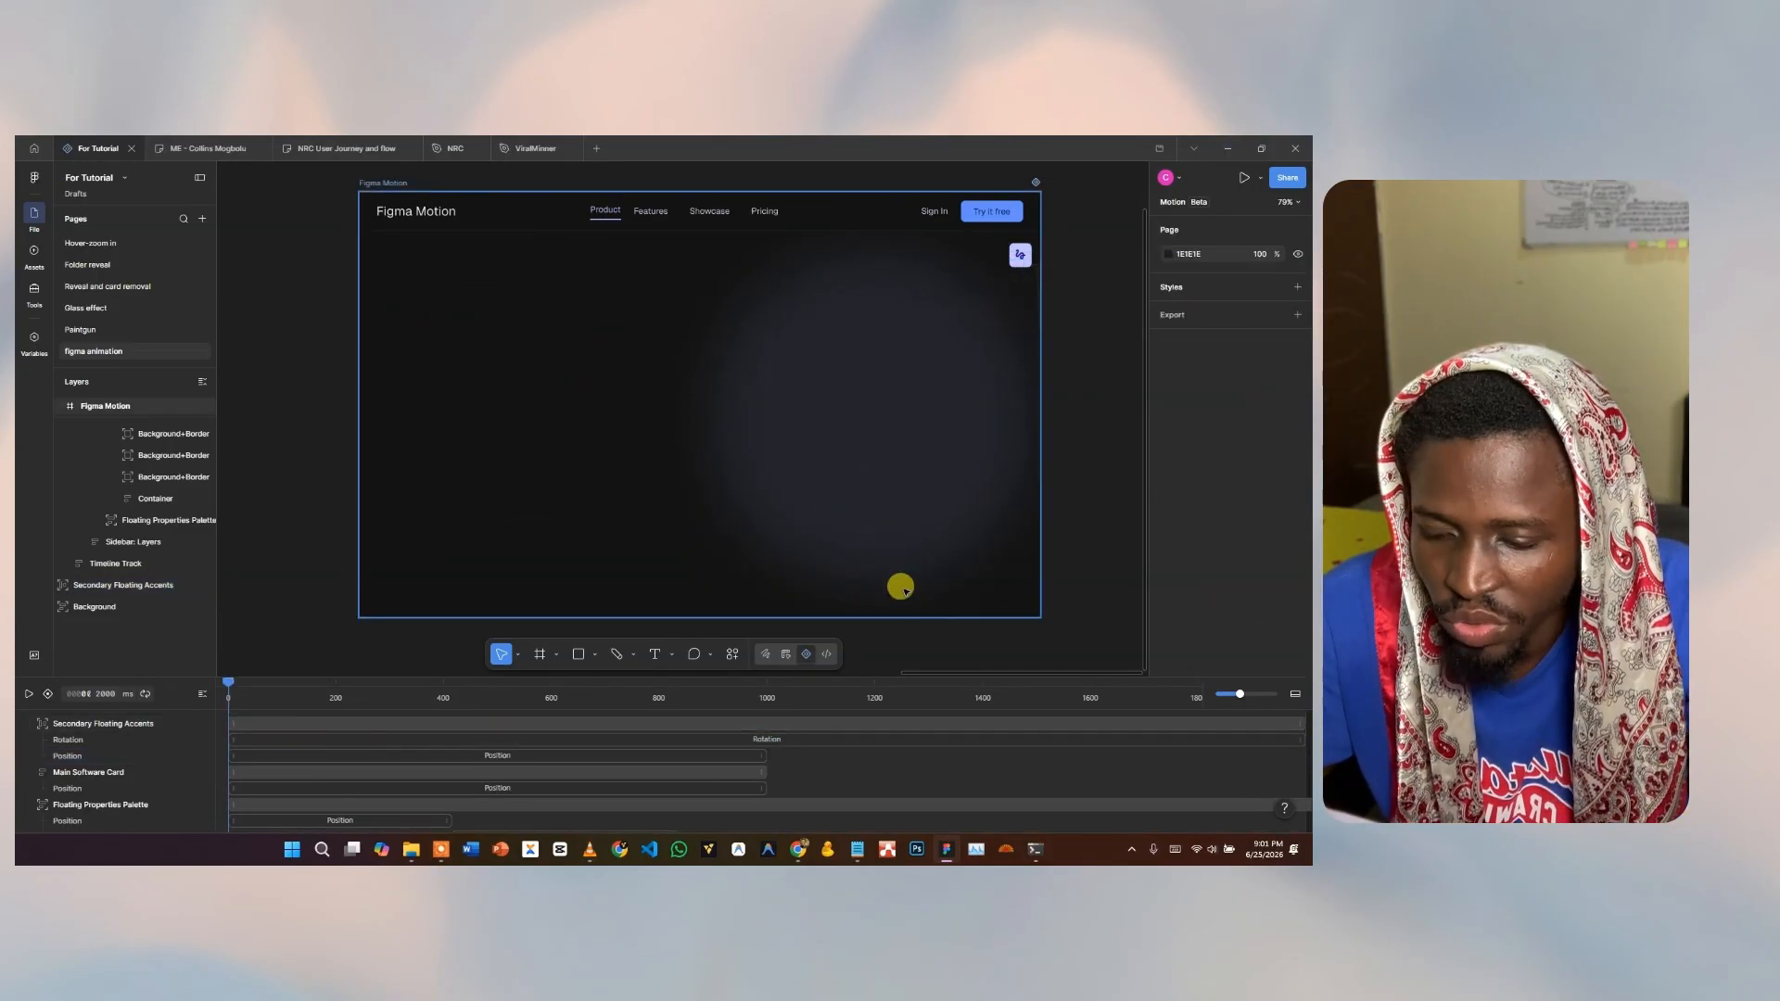
click(448, 442)
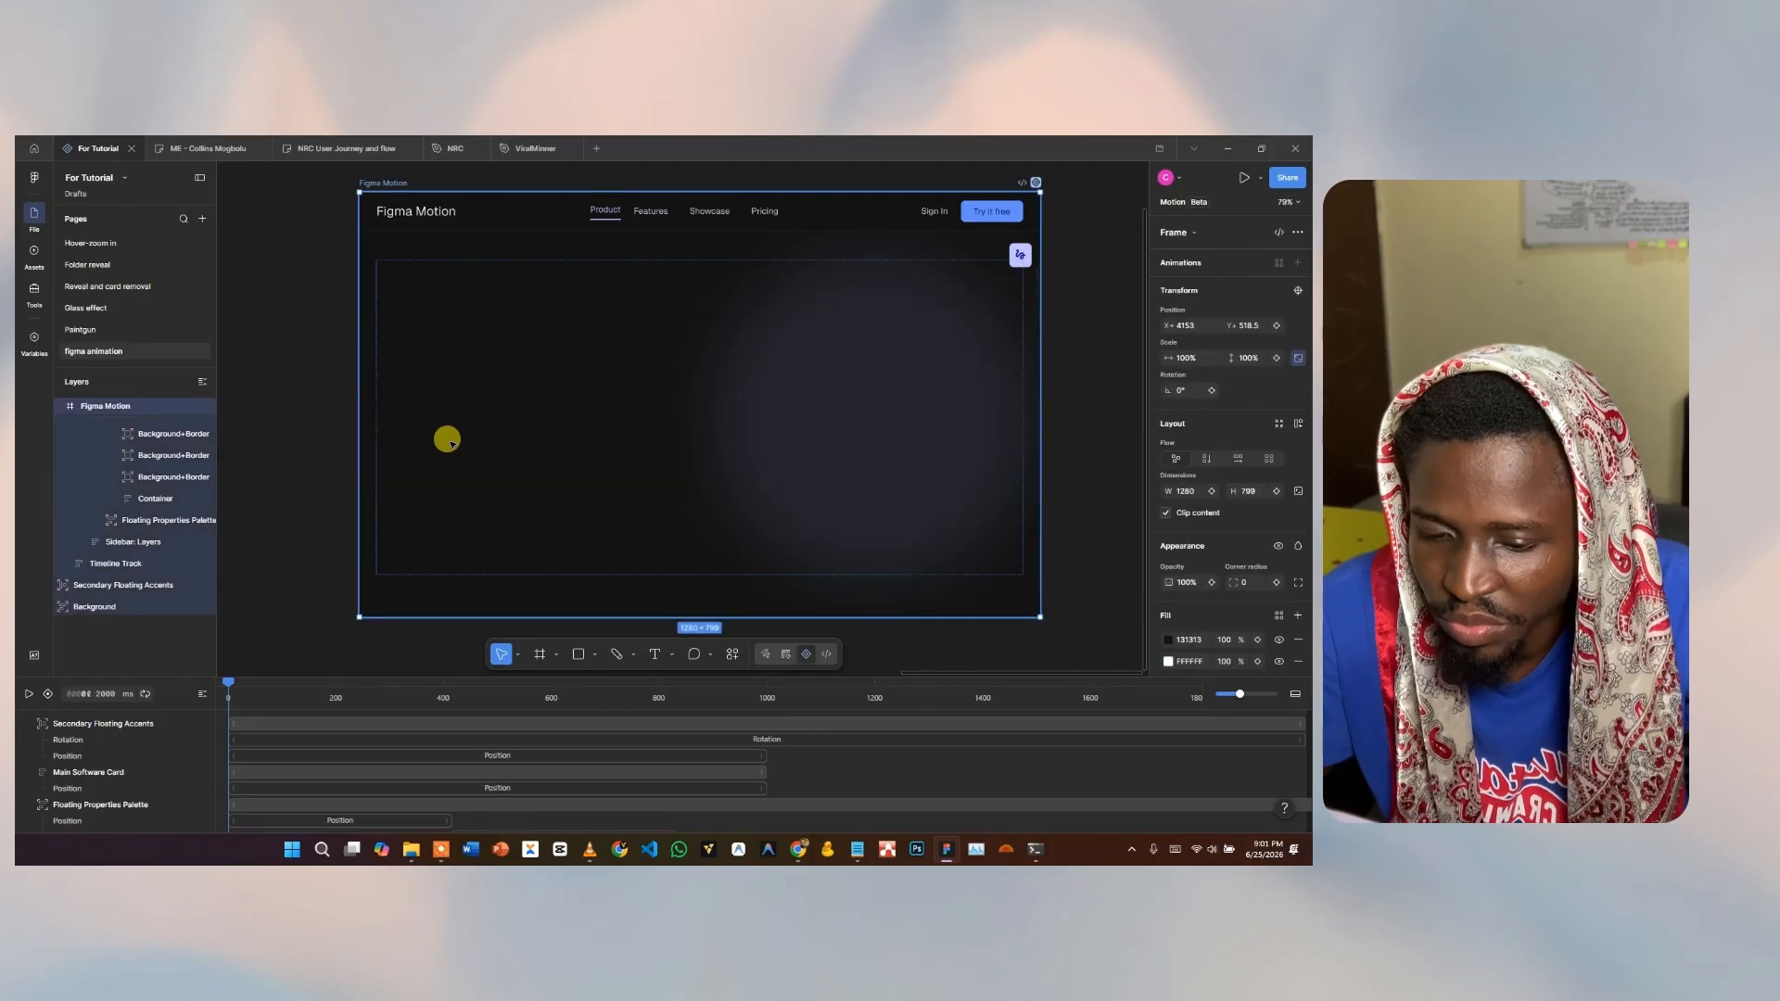
scroll(1214, 547, down, 5)
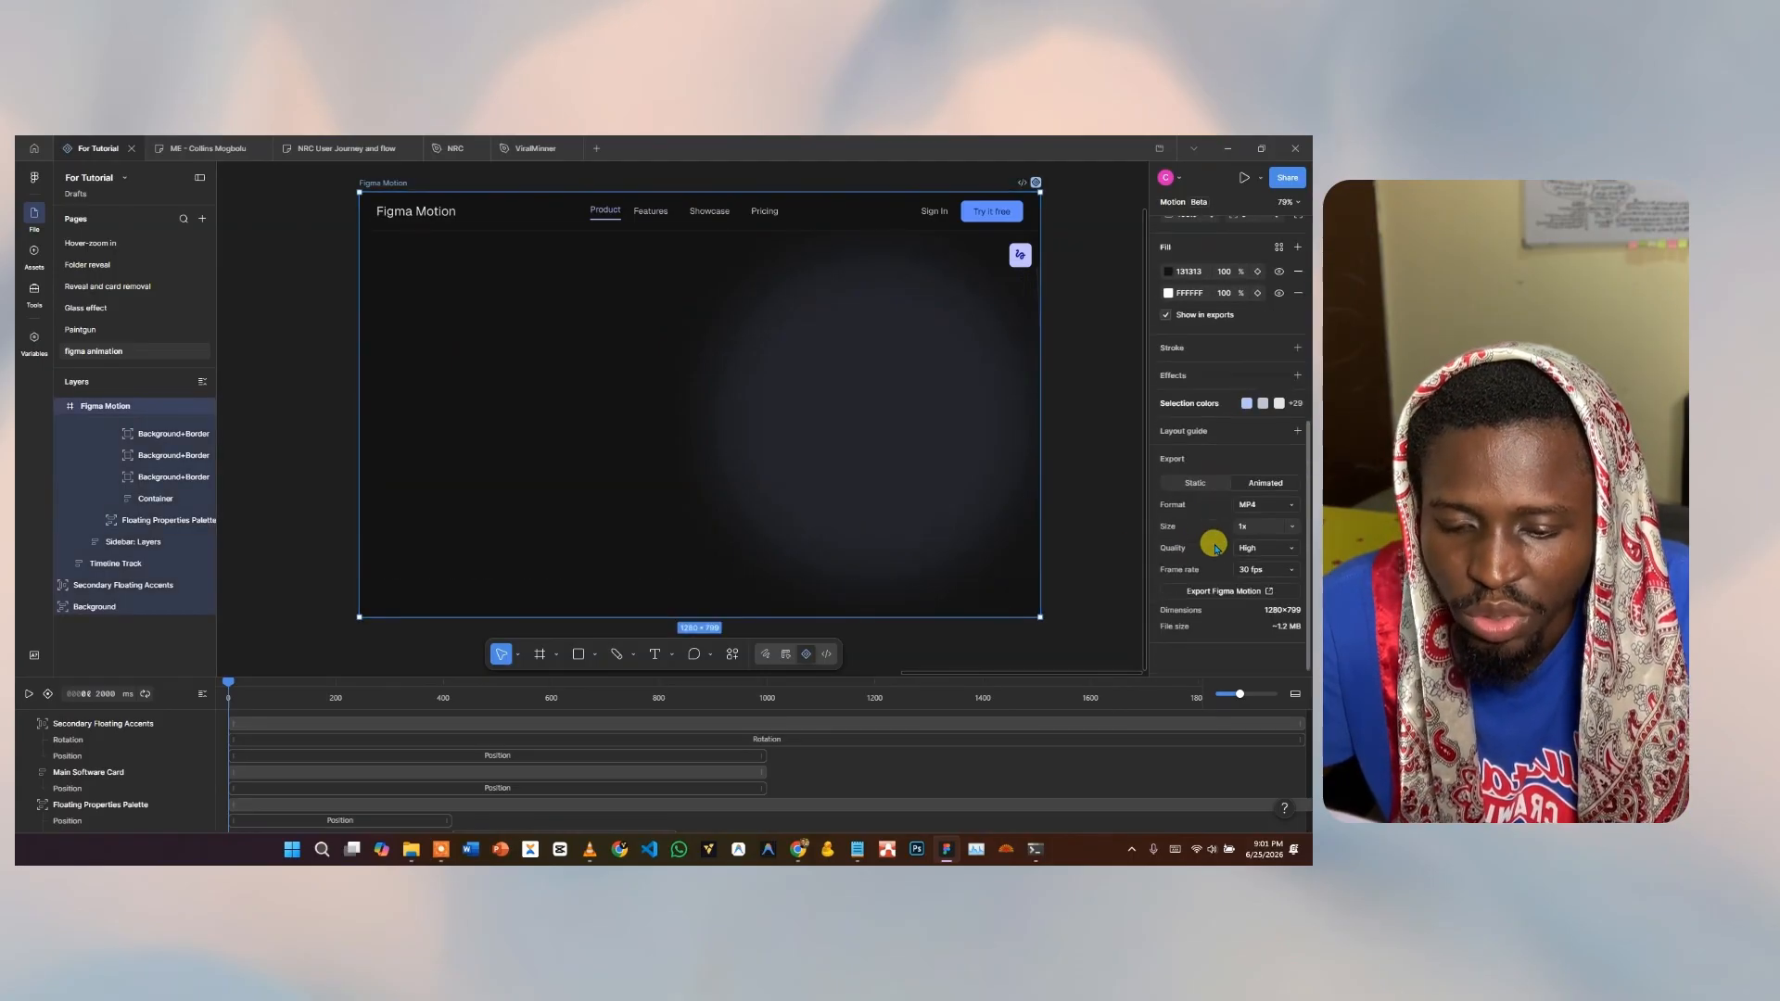
click(1270, 504)
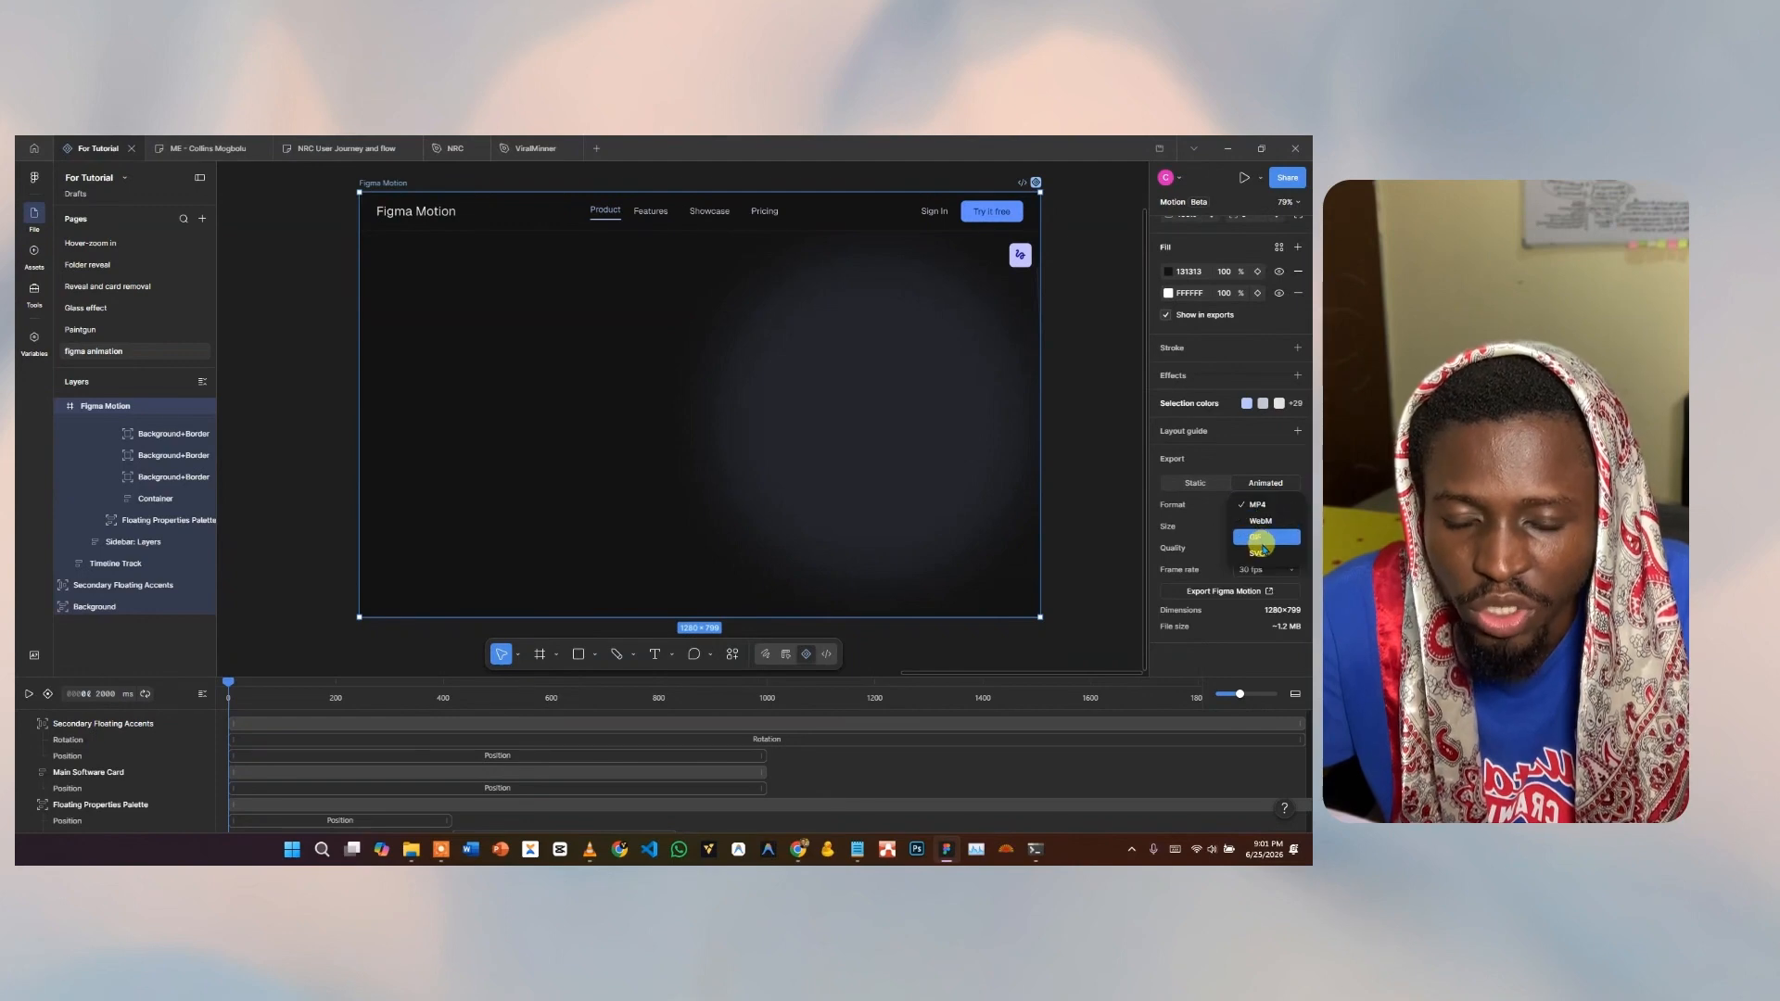
click(1206, 524)
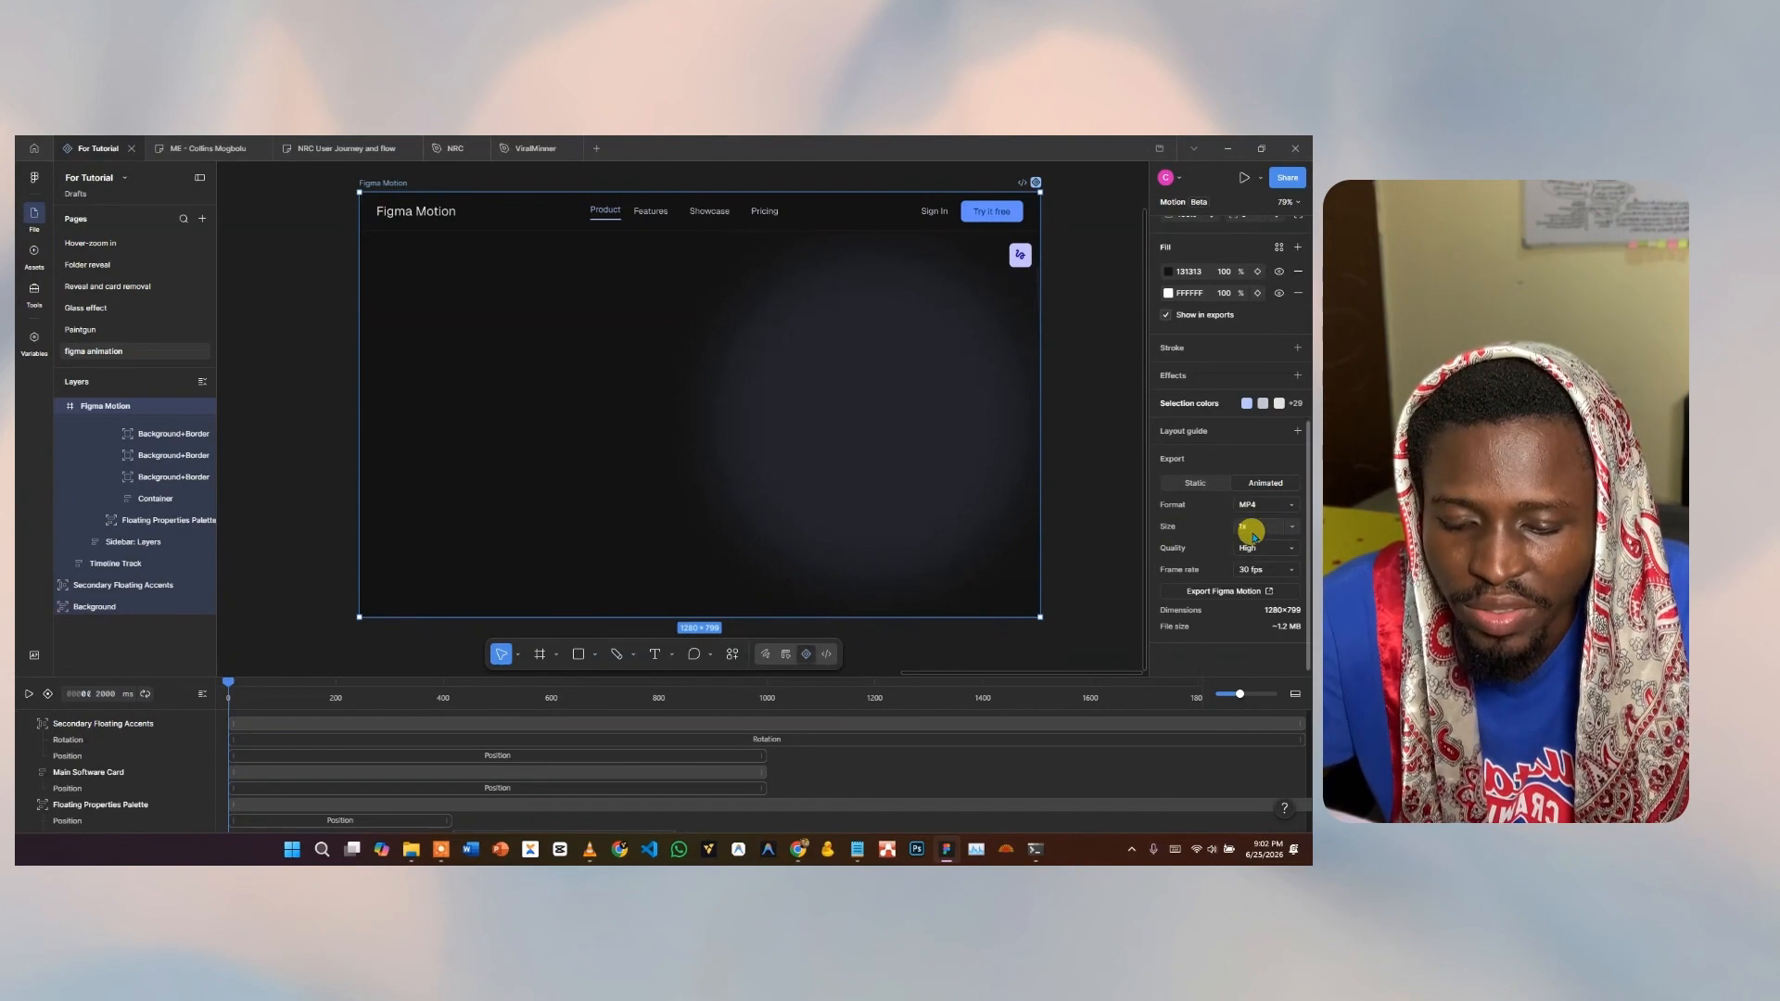
click(1294, 529)
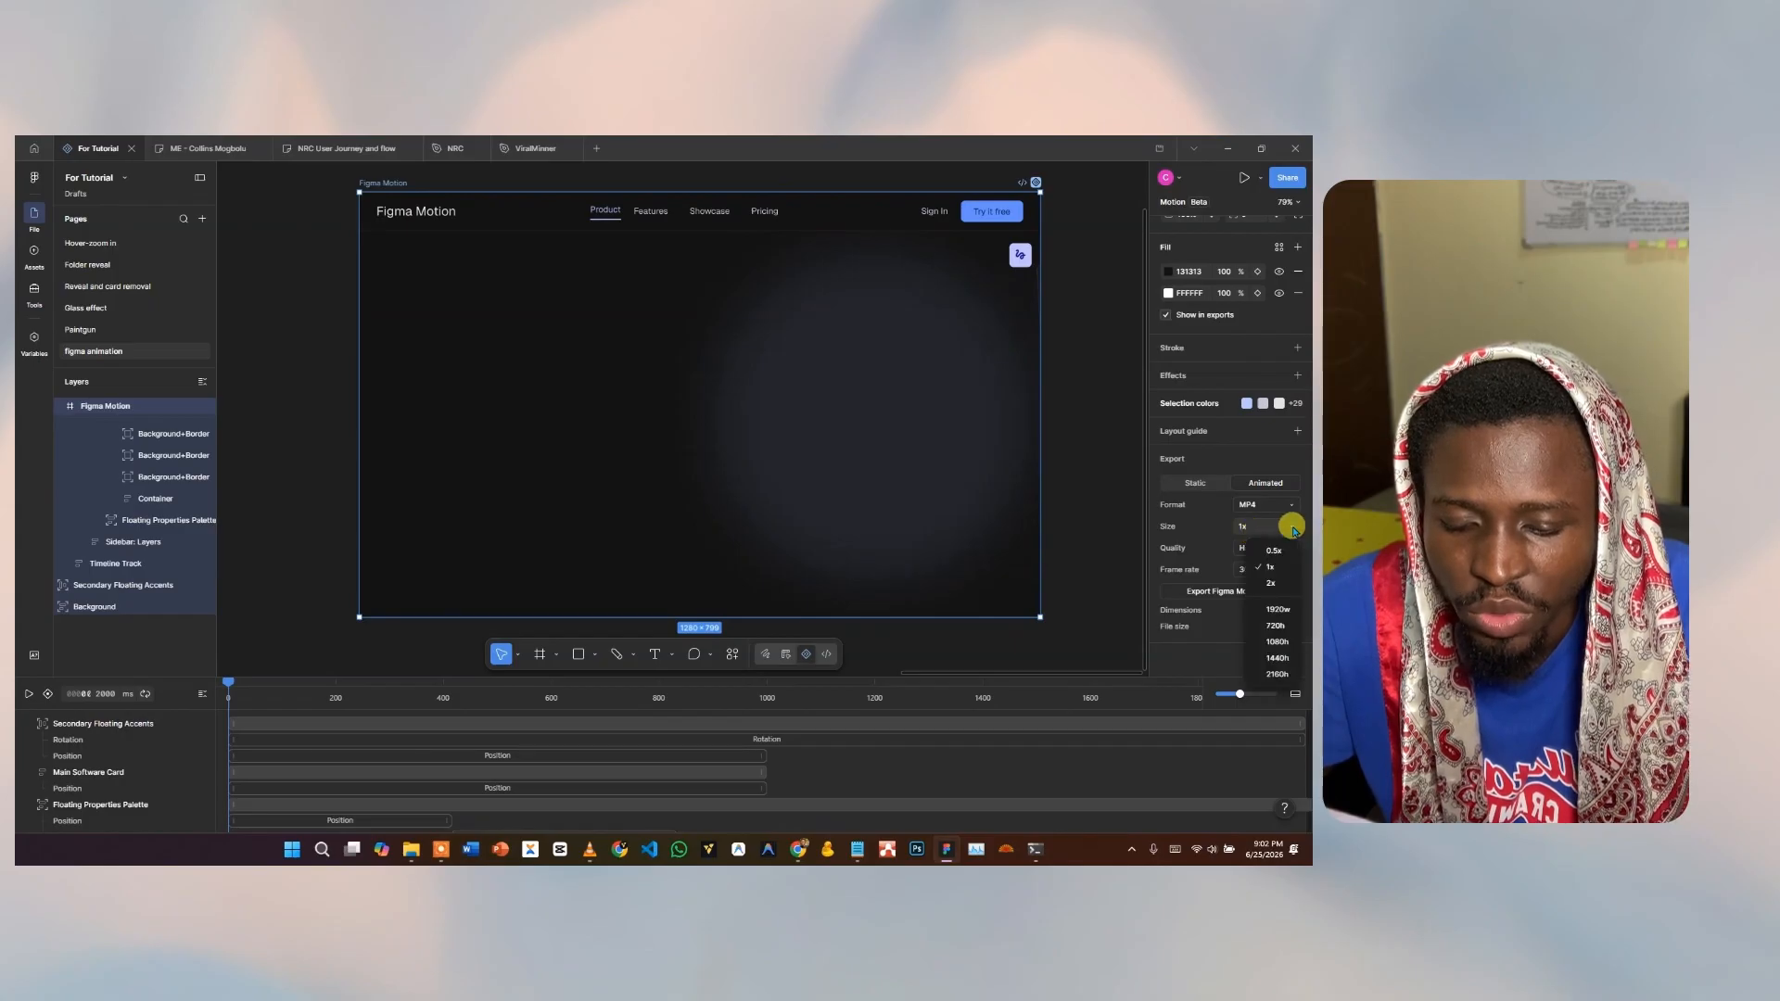
click(1179, 539)
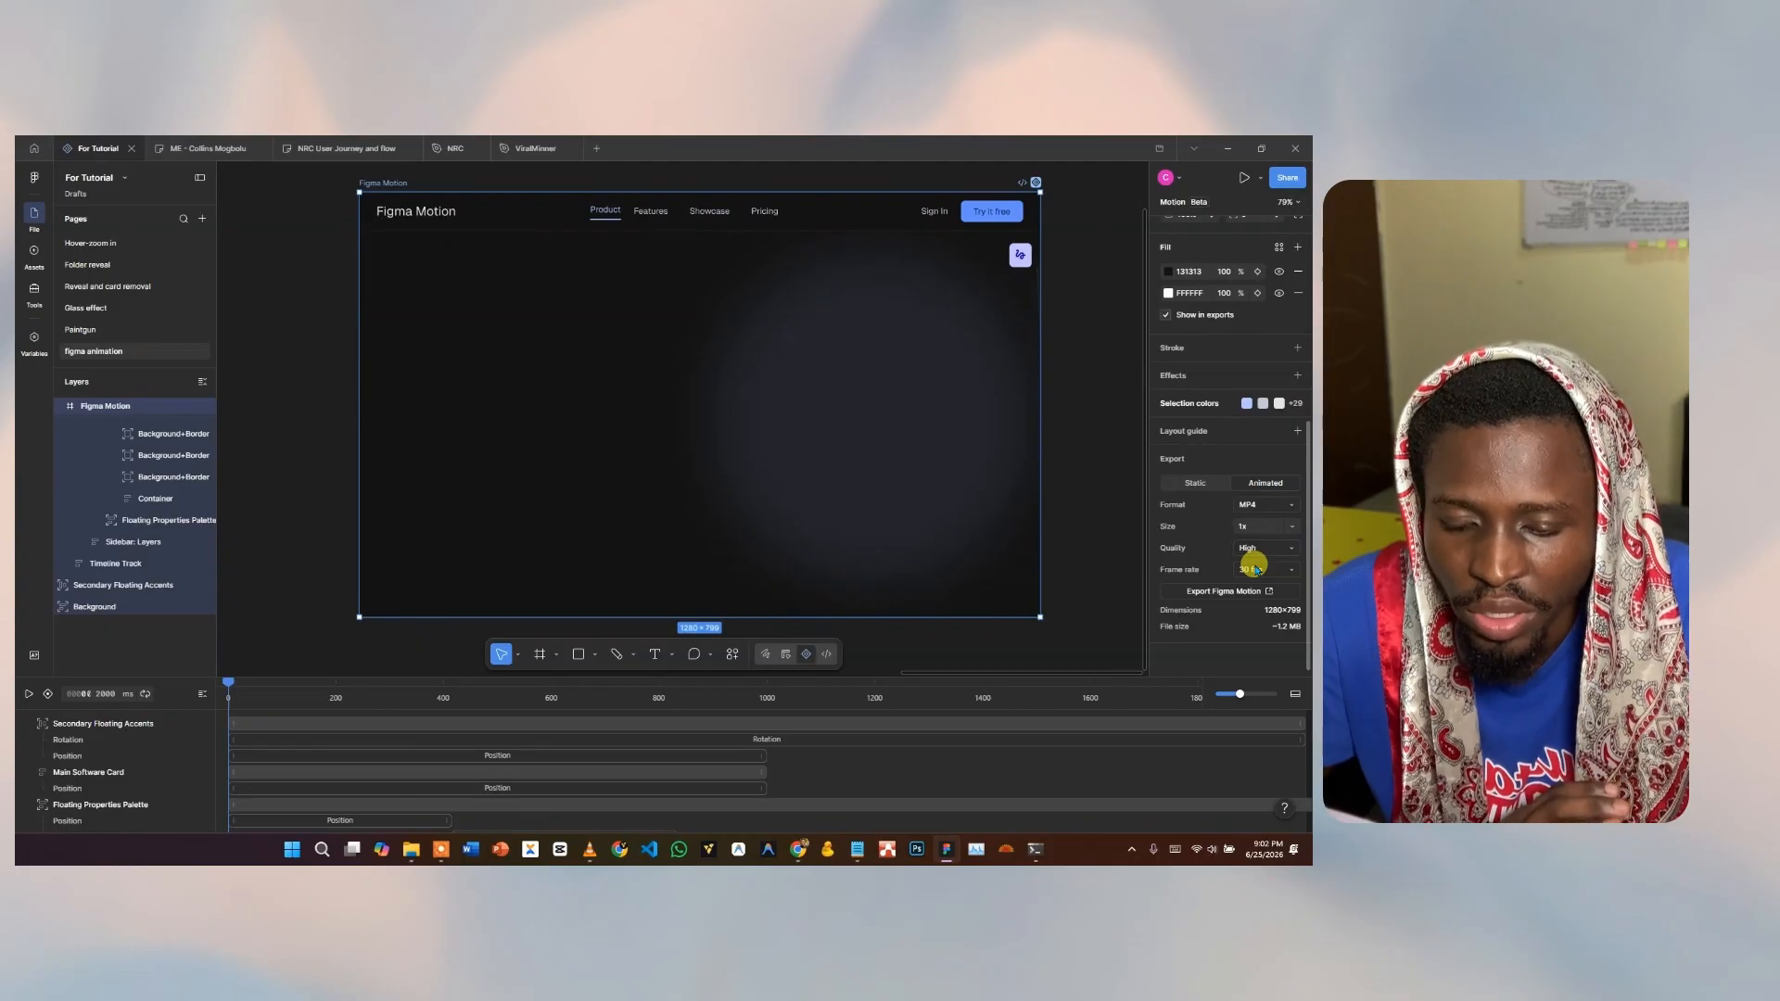
click(1205, 593)
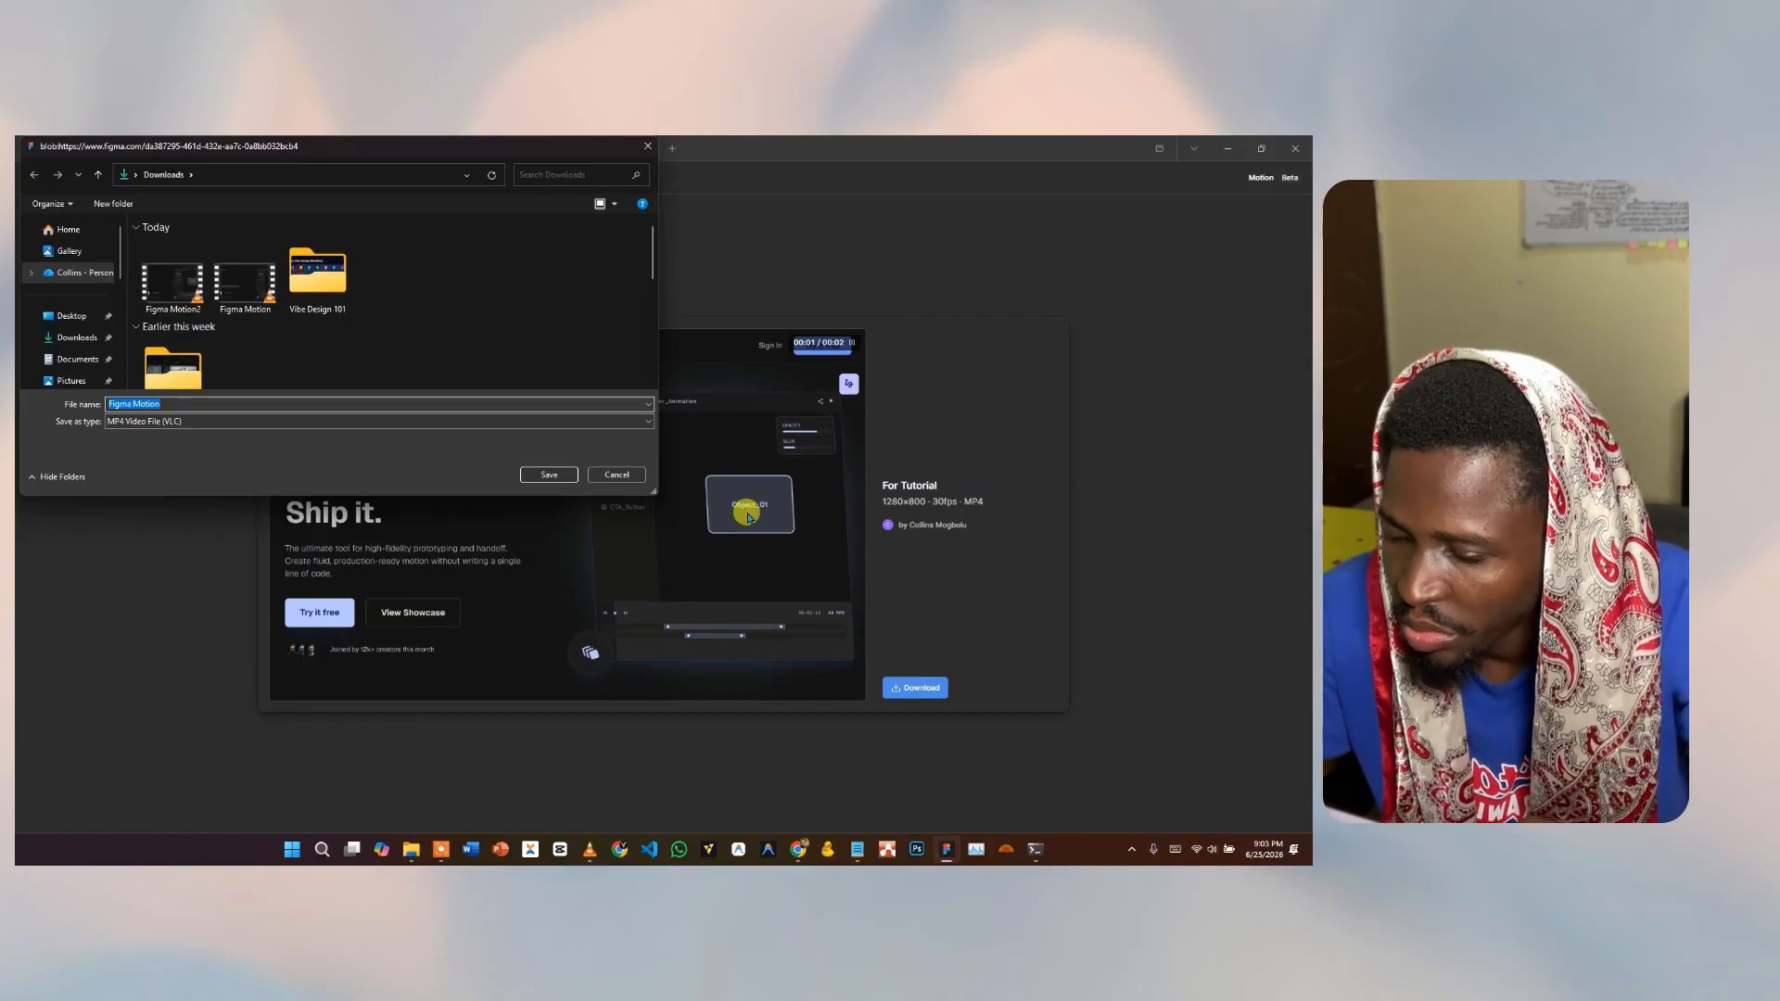
Save the exported video as Figma Motion22, declining to replace the existing Figma Motion.mp4.
click(536, 476)
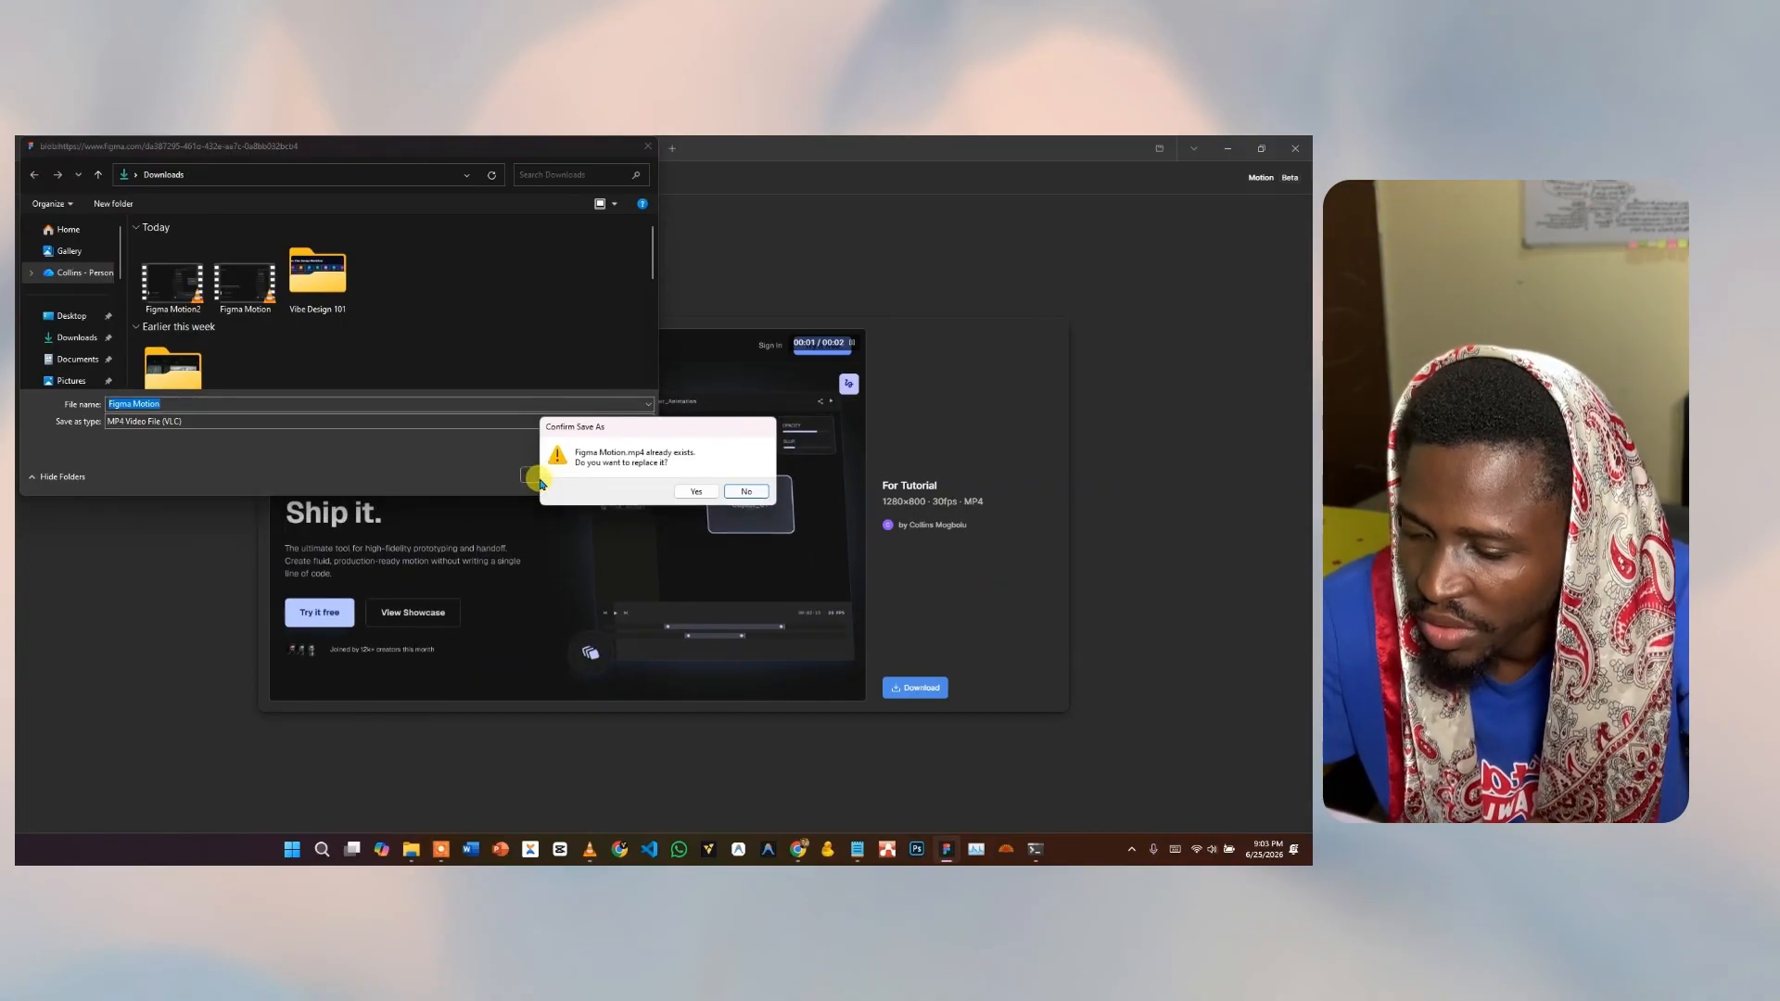
click(743, 493)
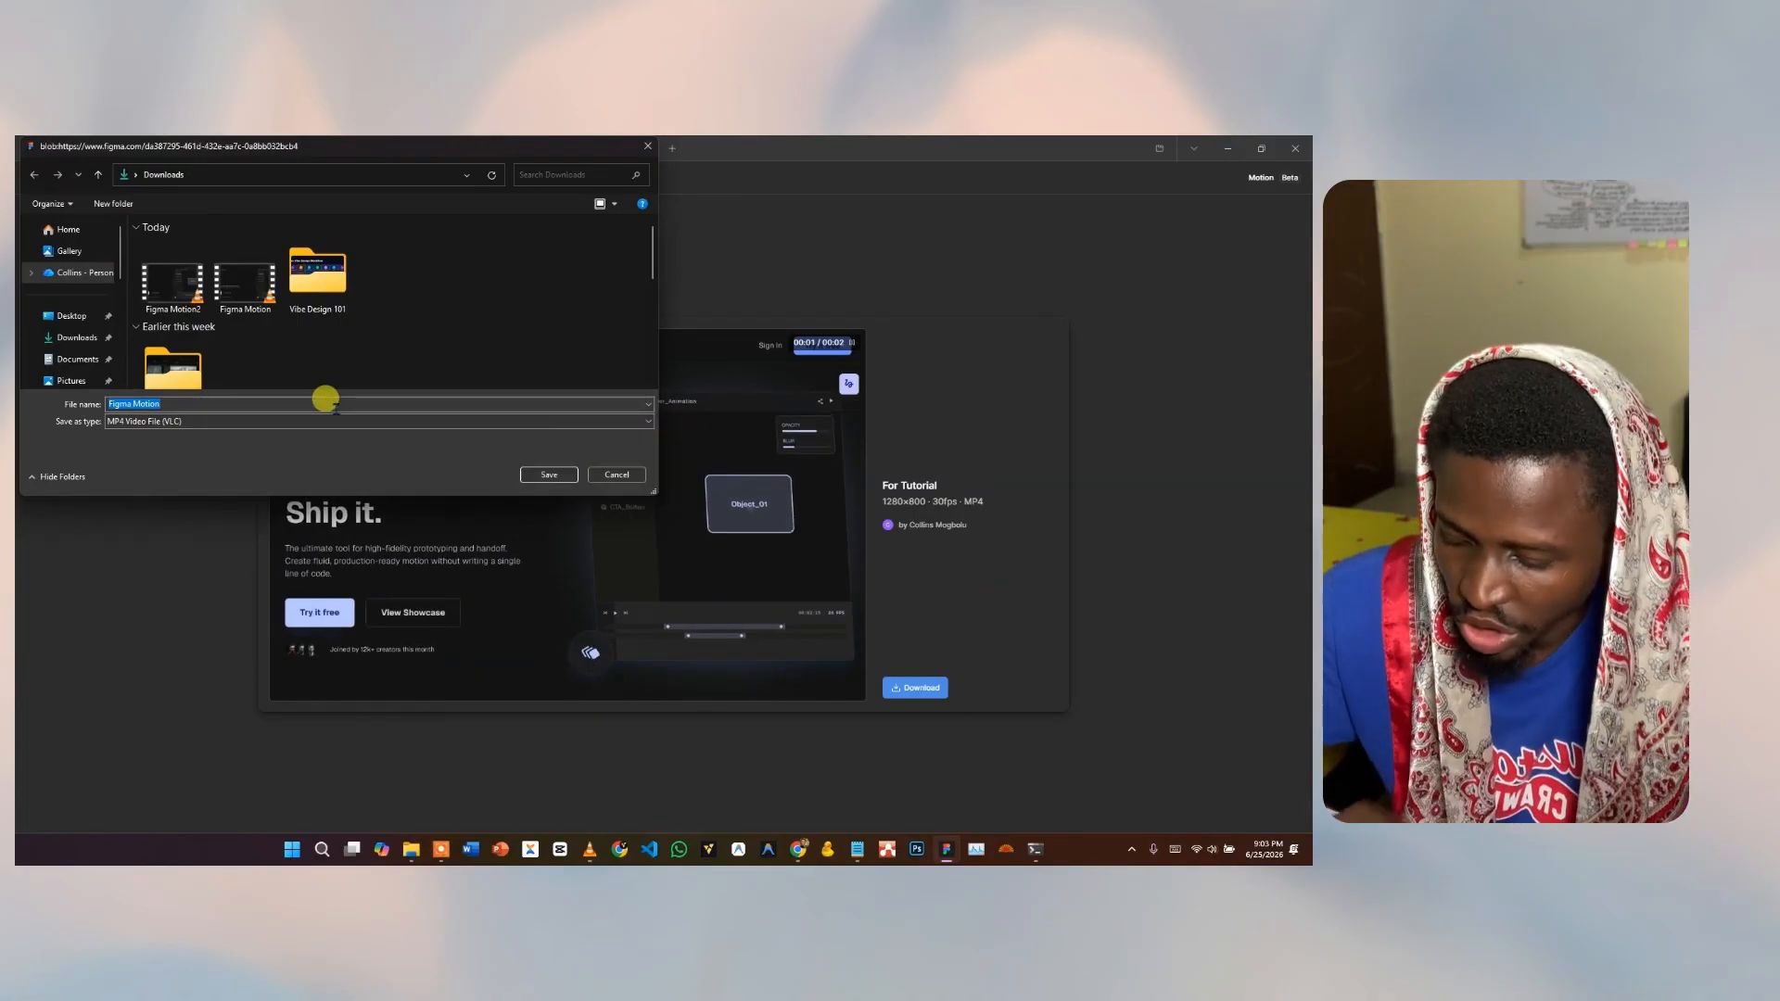
key(Escape)
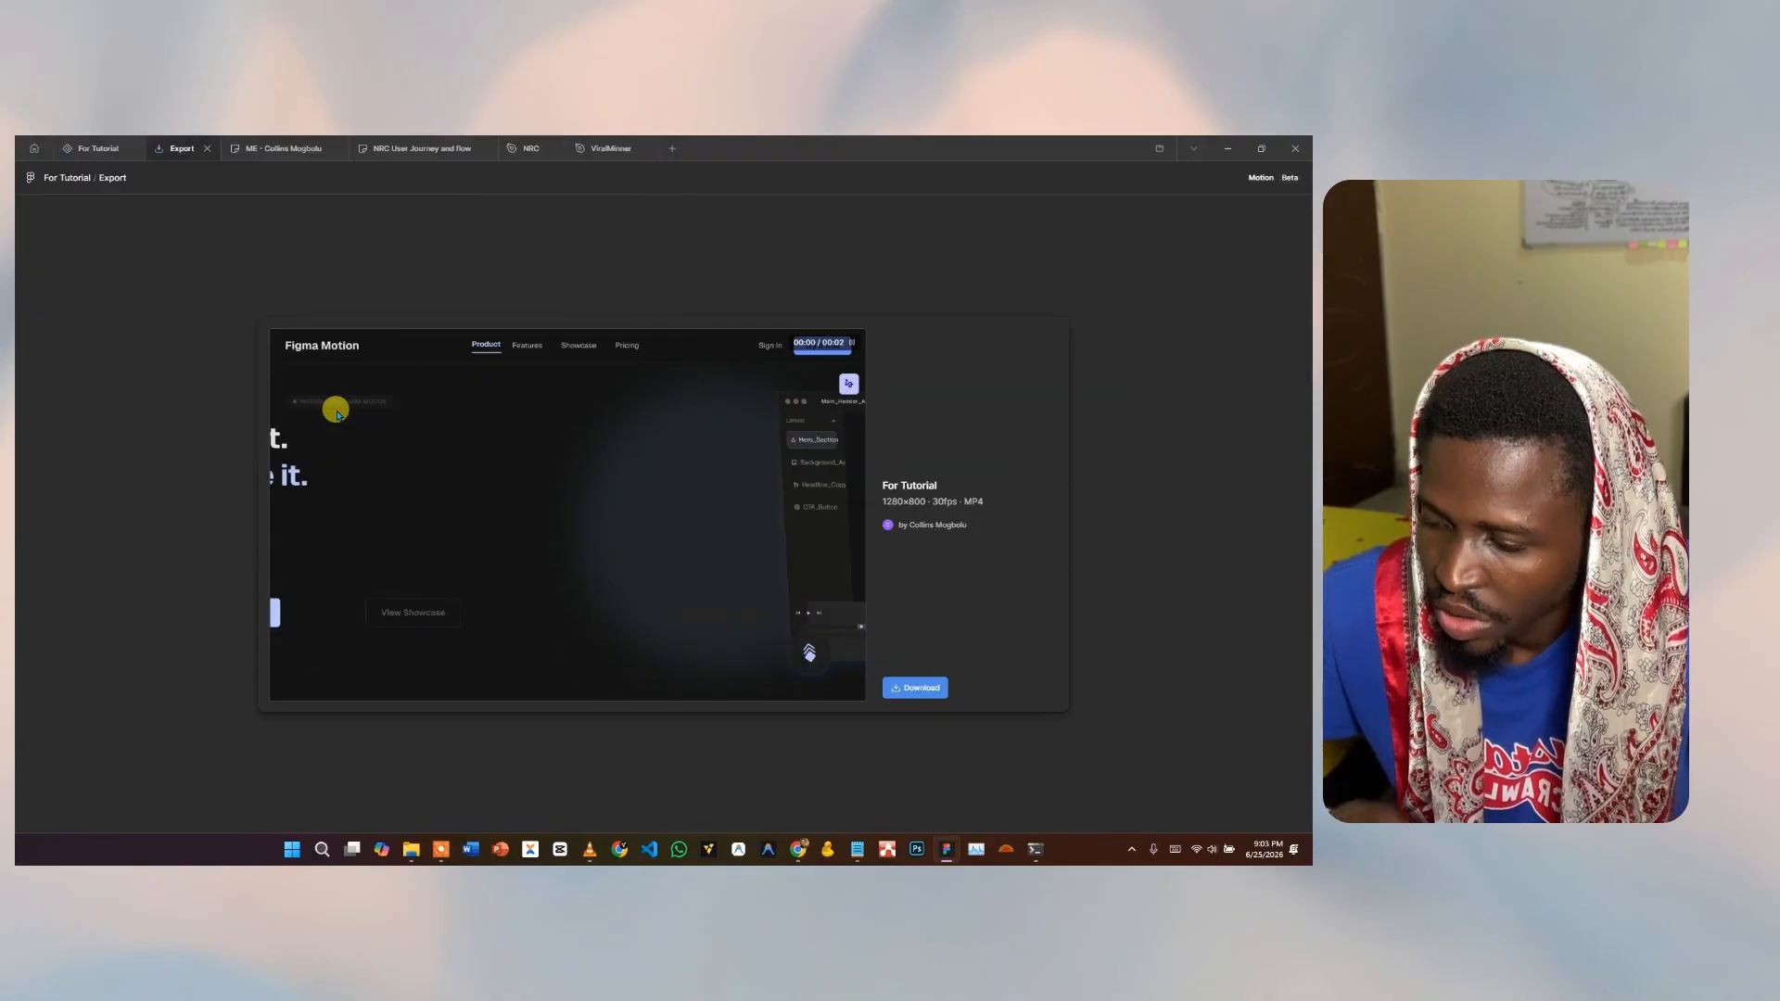
Open Figma Motion22 from the Downloads folder in the video player.
mouse_move(411, 846)
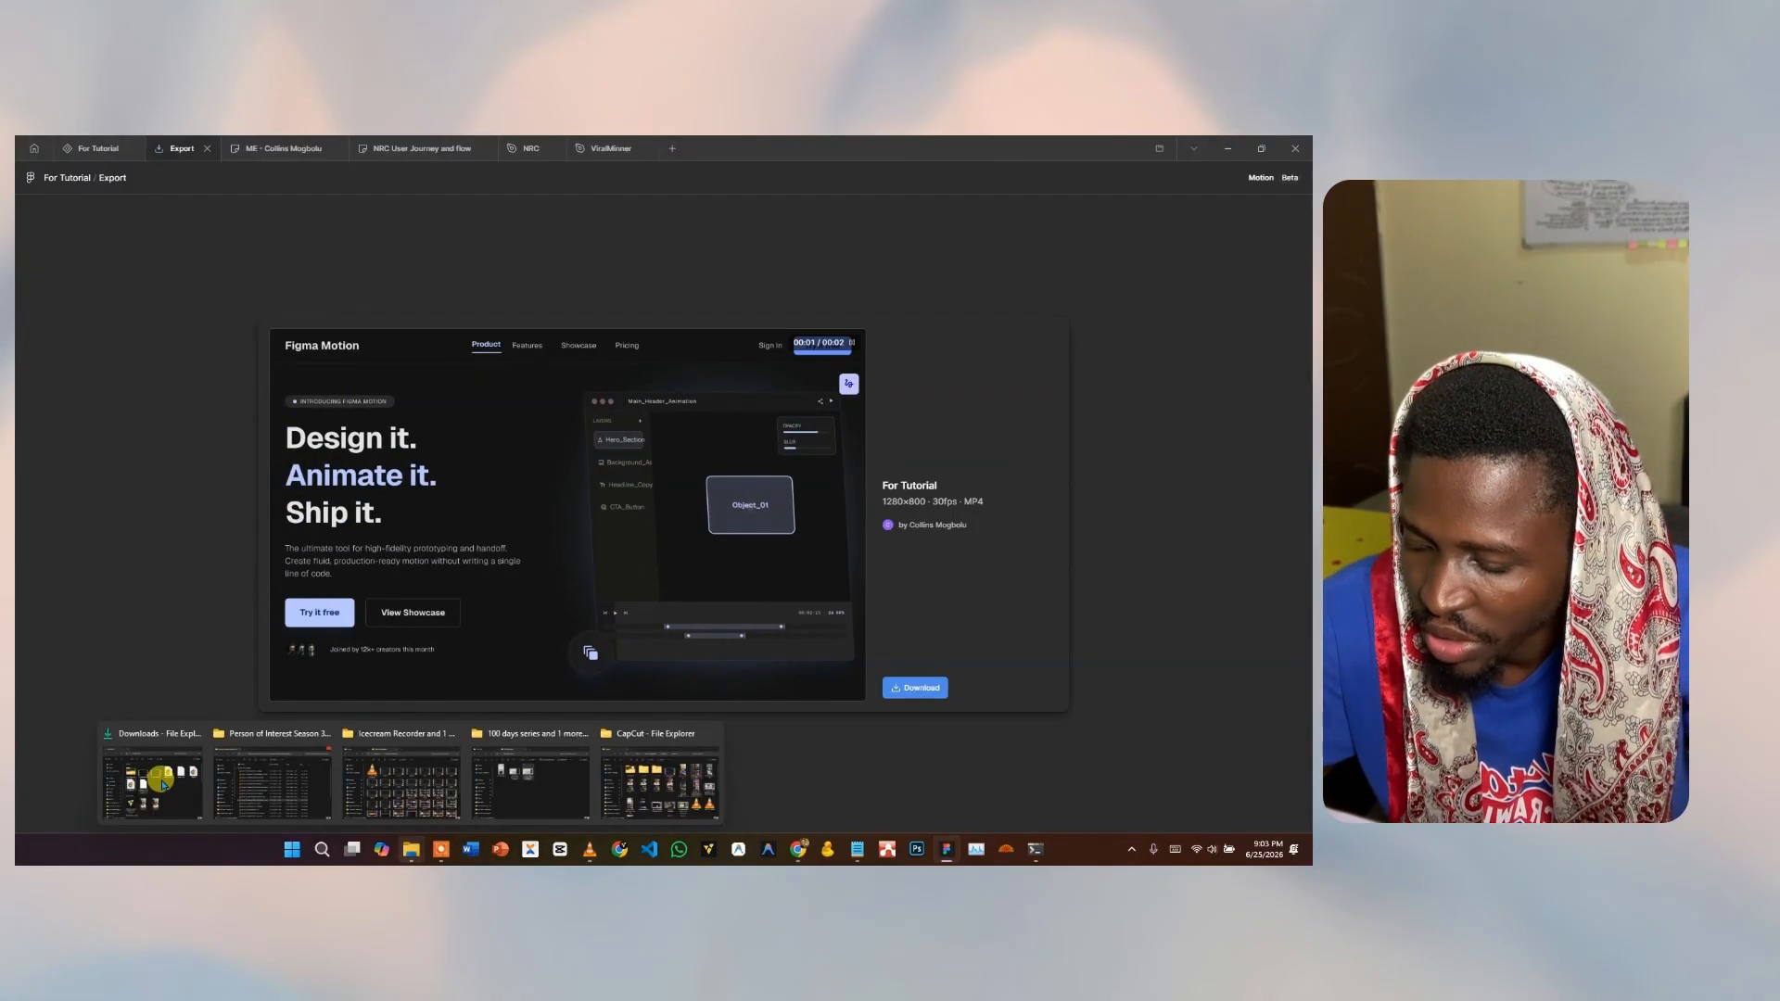
click(139, 779)
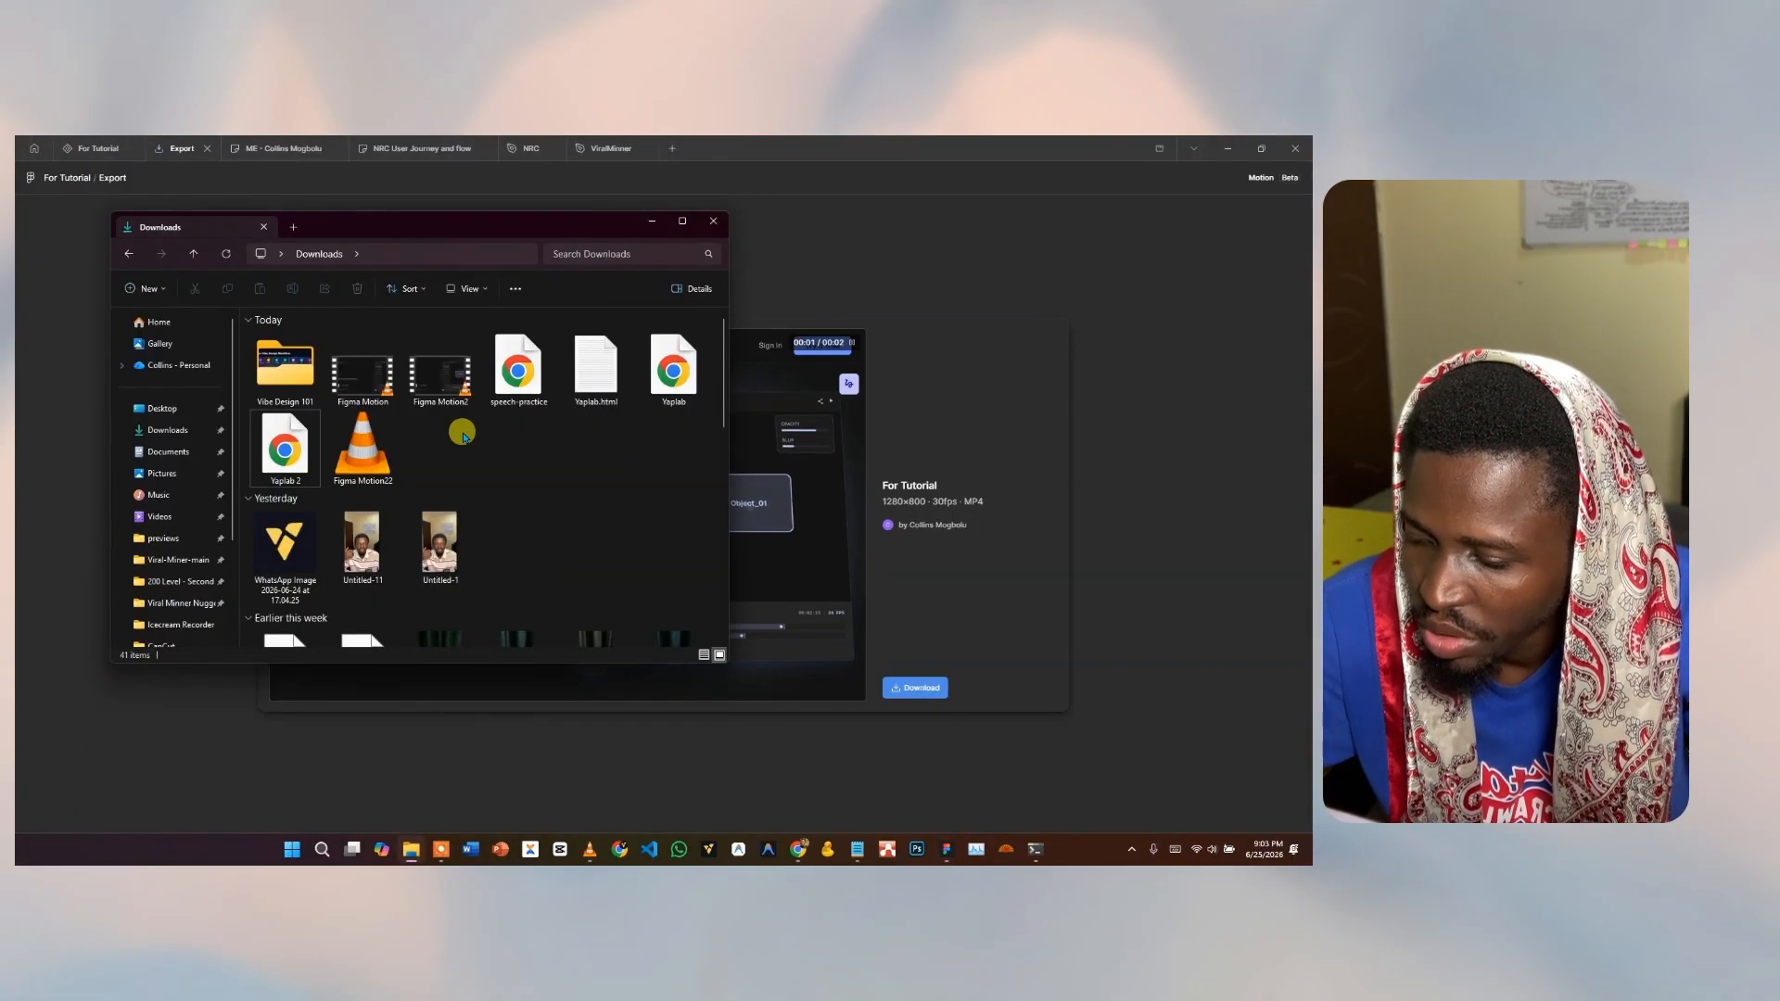
click(347, 451)
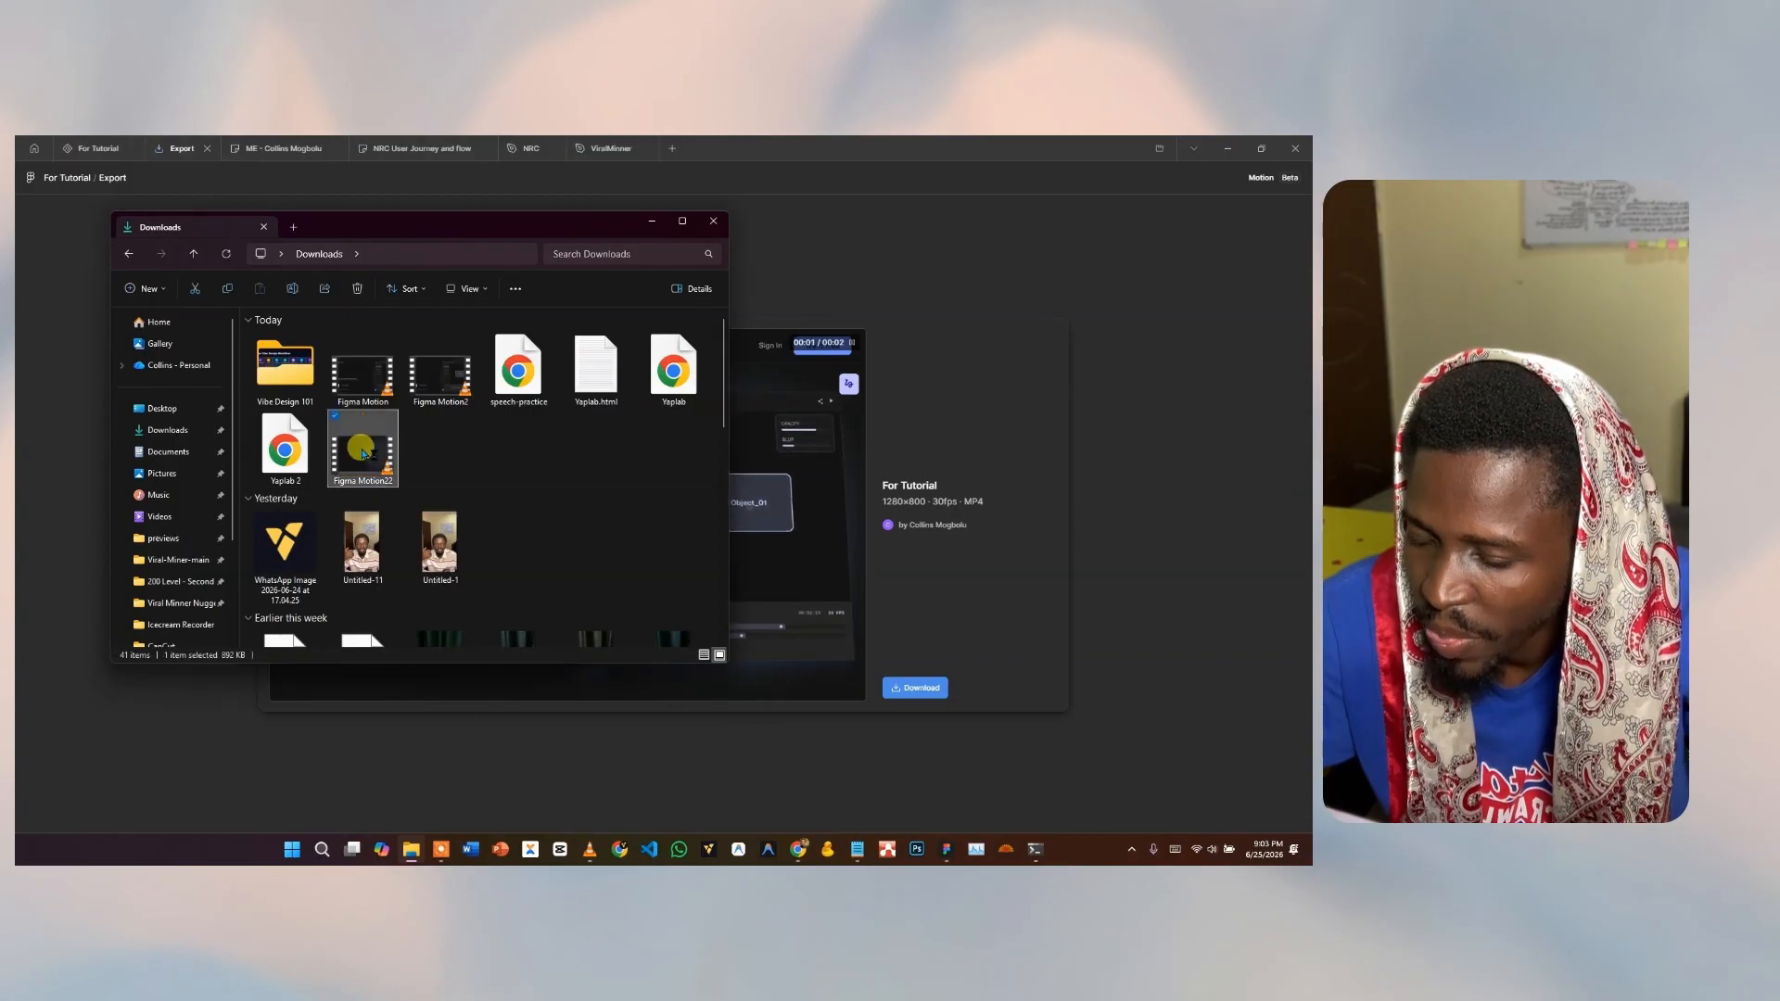
double_click(361, 452)
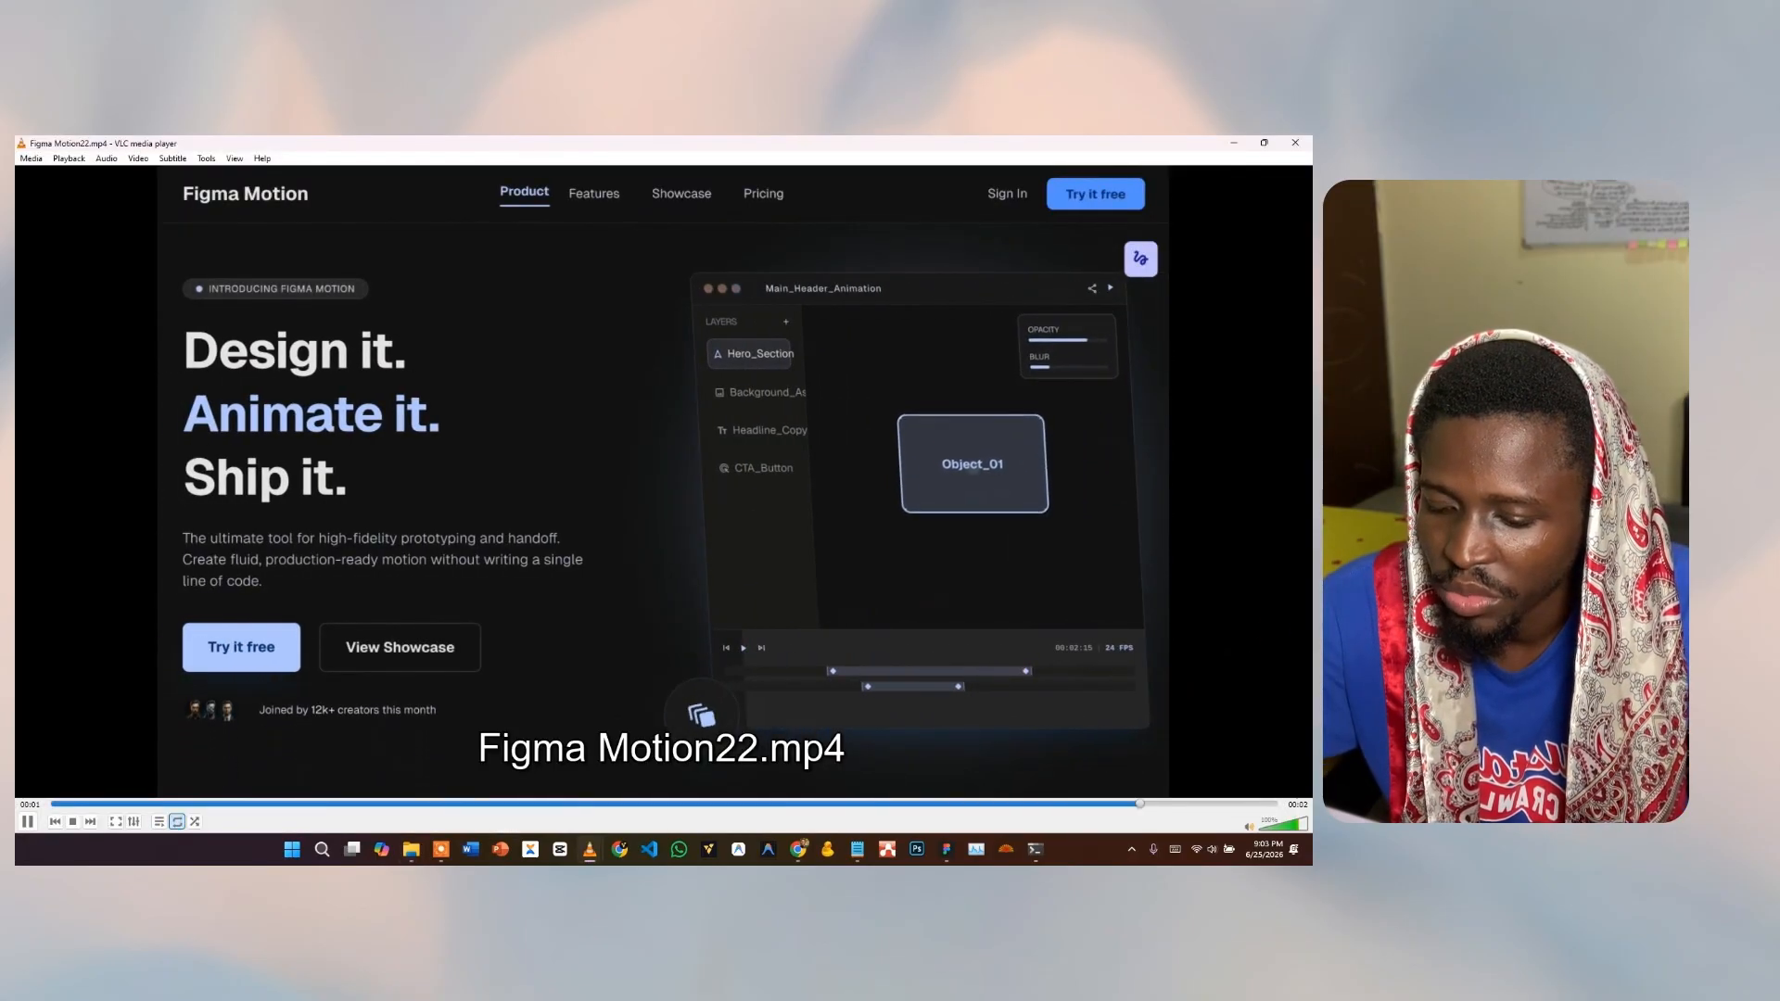